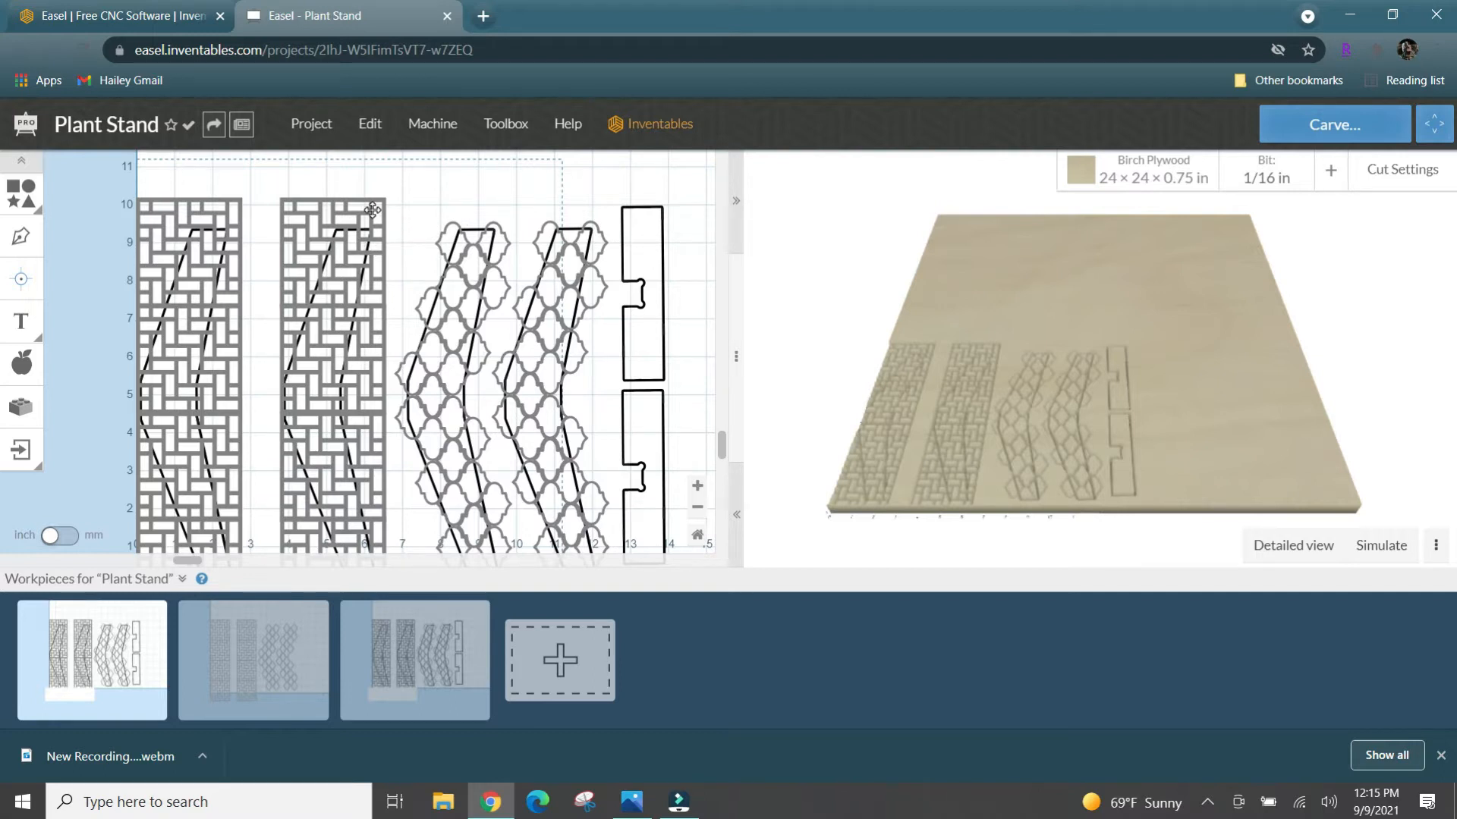
- Copy the bent leg outline from the first lattice-patterned leg on the first workpiece
scroll(406, 211, "down", 2)
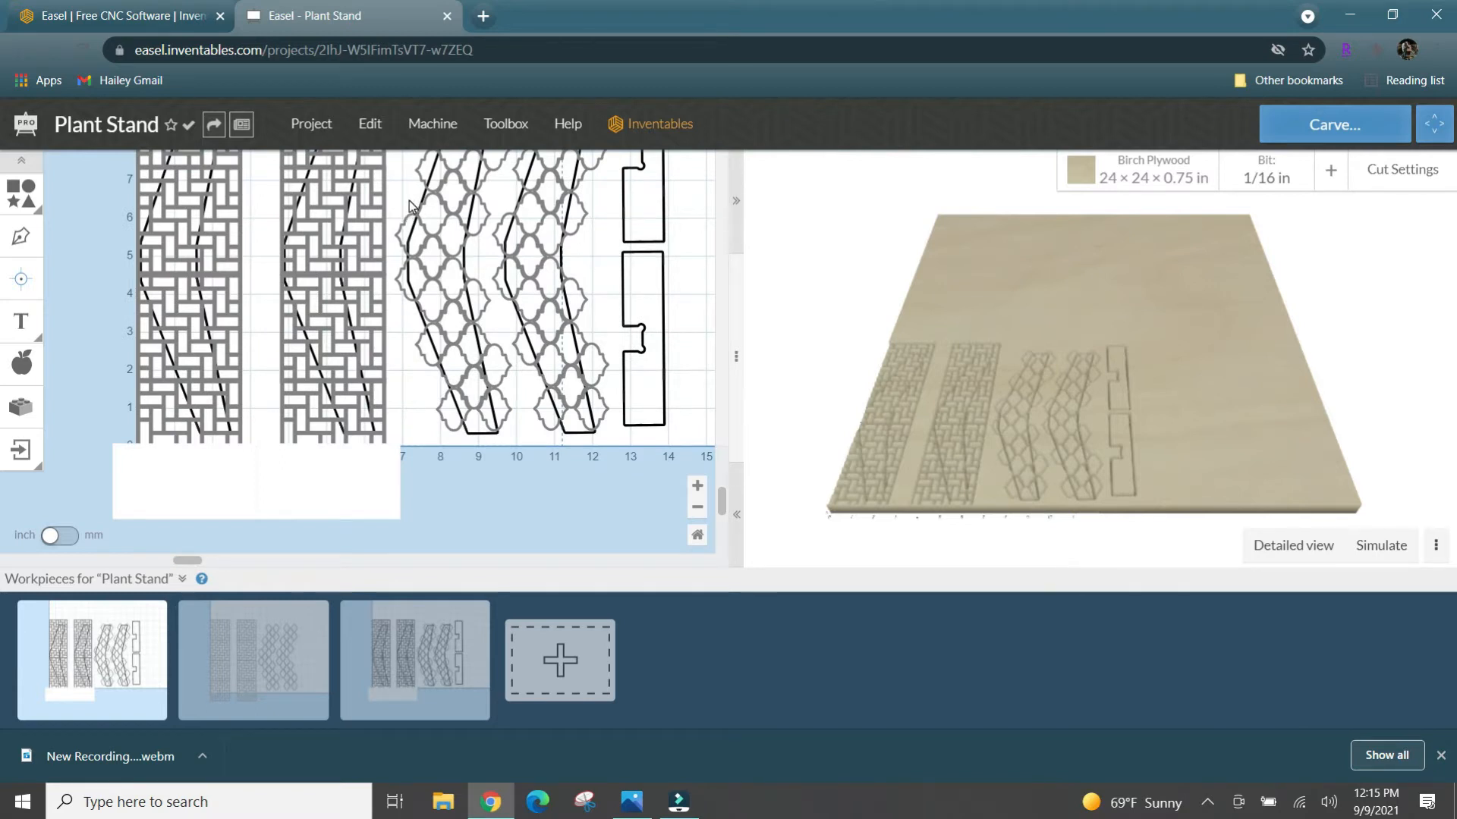
scroll(409, 204, "up", 1)
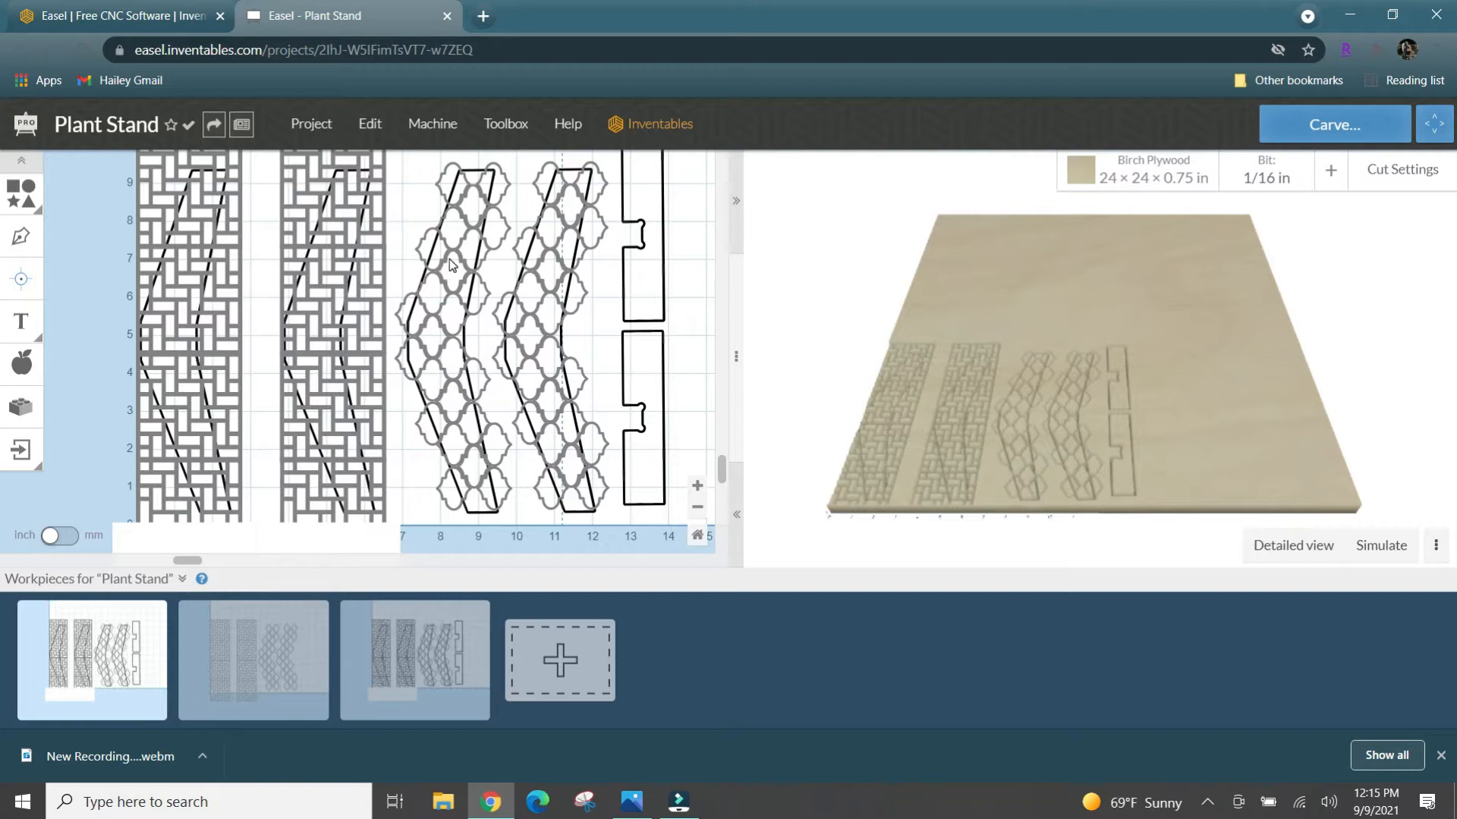
scroll(449, 258, "up", 3)
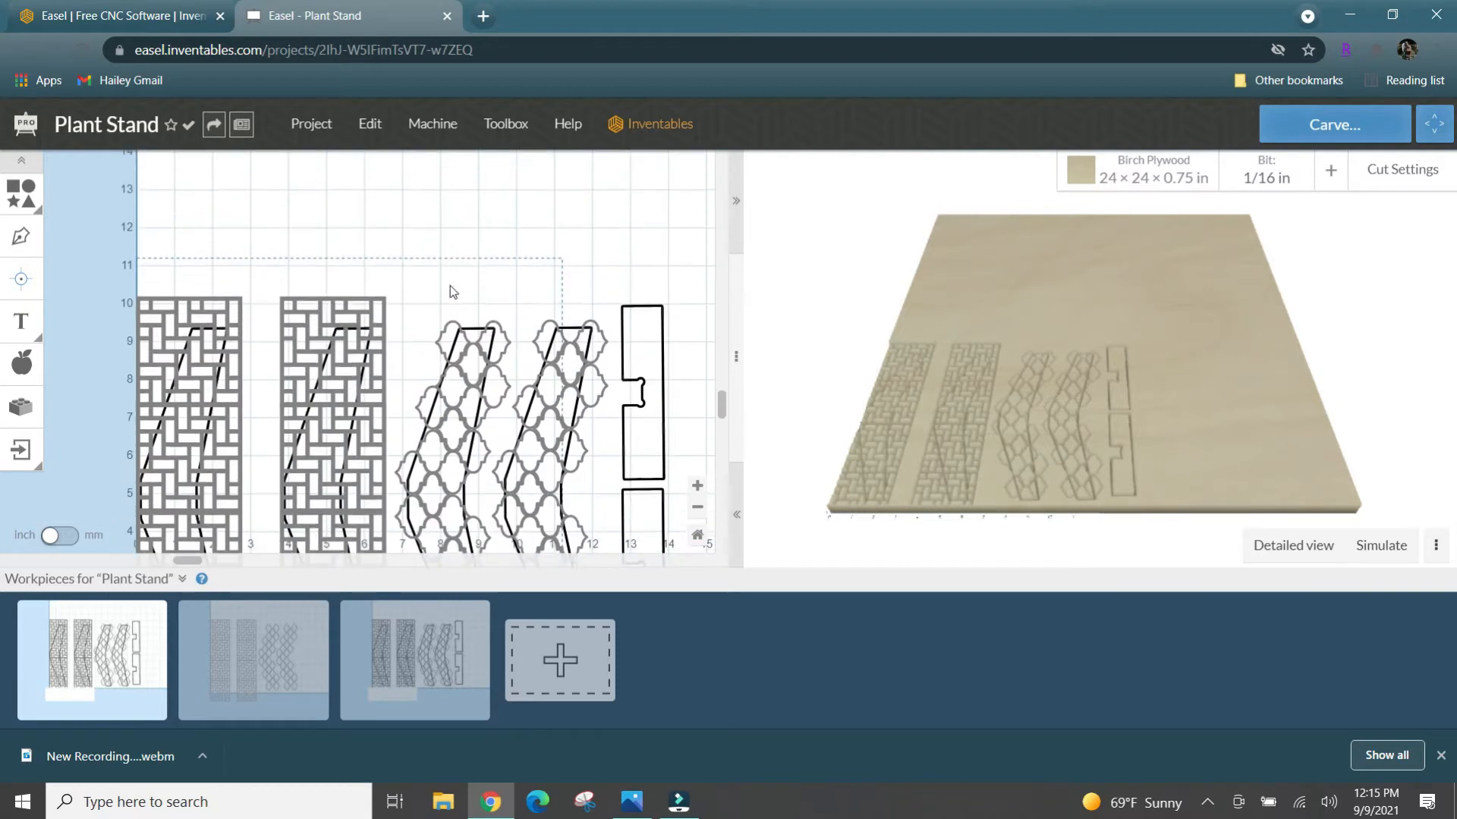
left_click(365, 334)
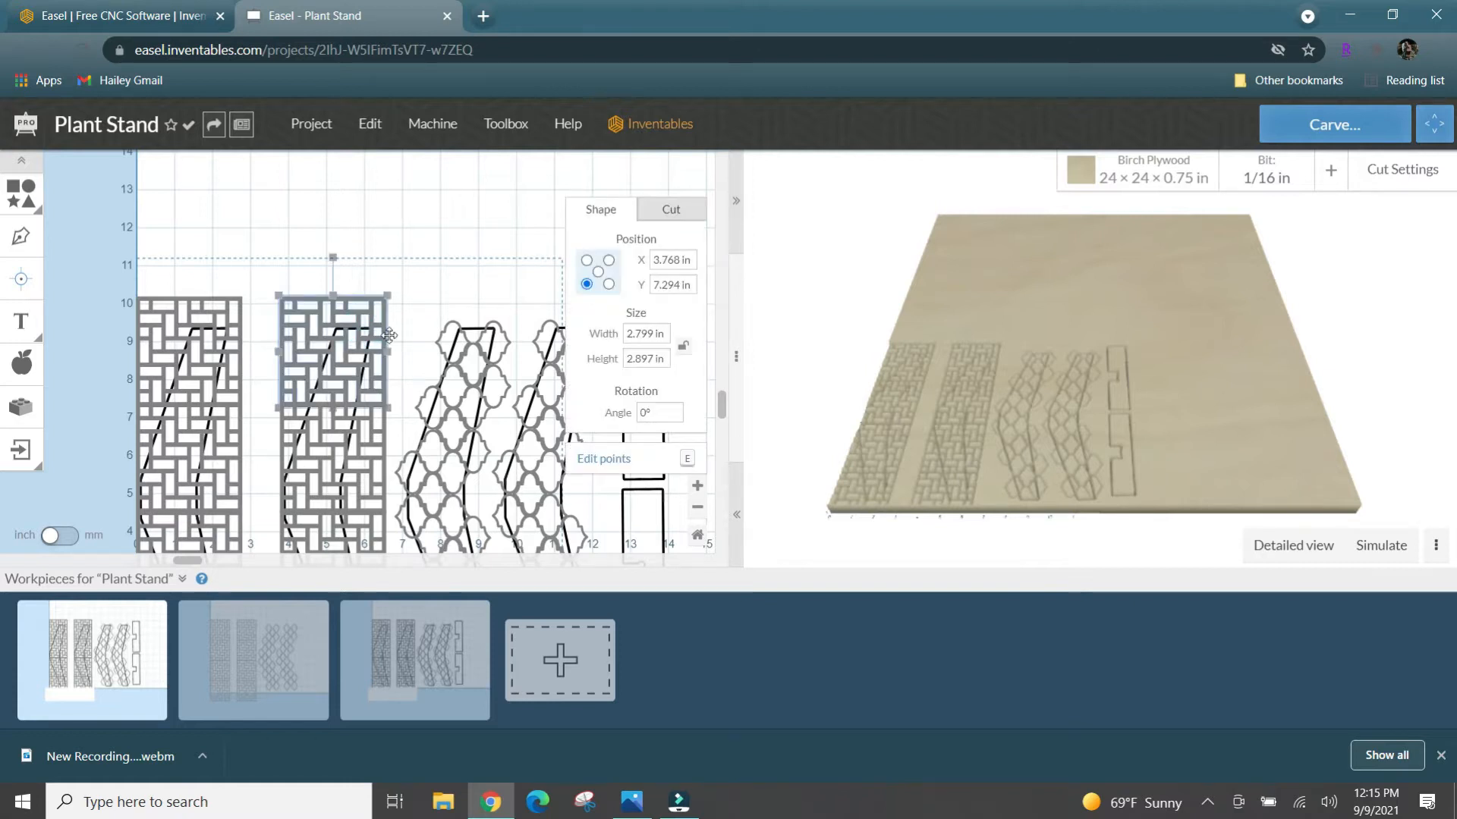
left_click(471, 327)
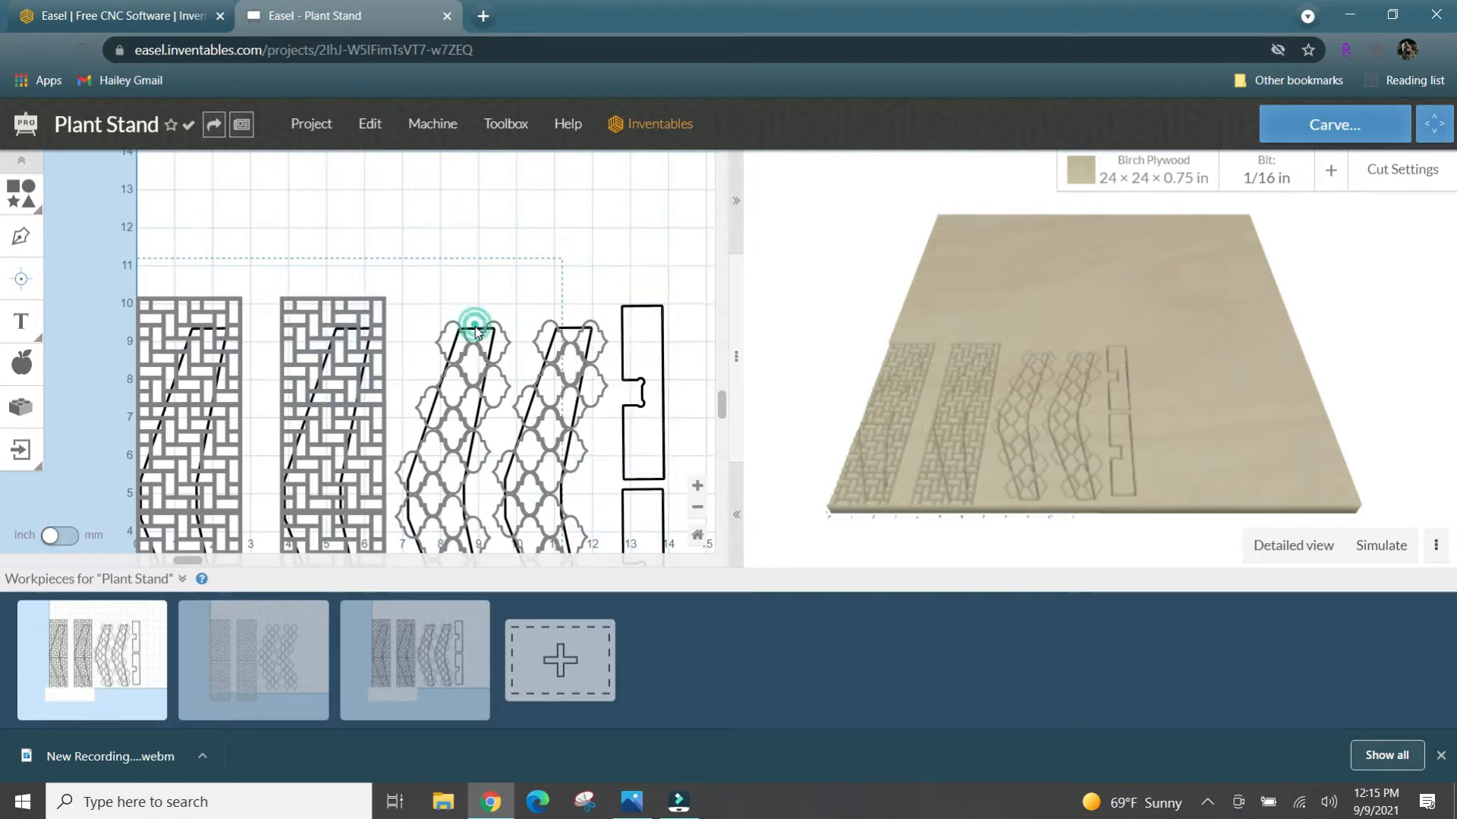
left_click(475, 327)
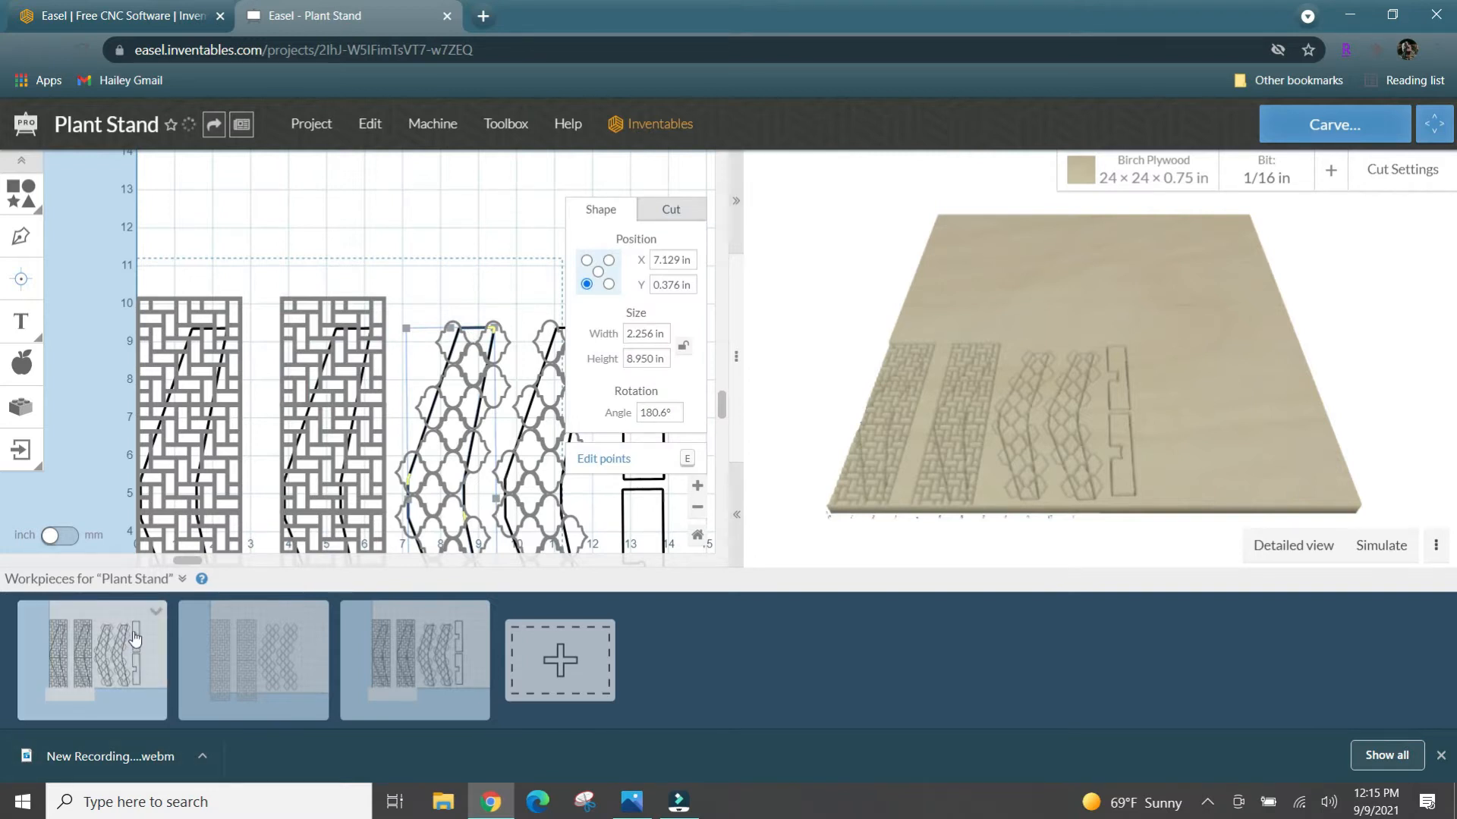
- Duplicate the first workpiece and add a new blank workpiece to the project
left_click(156, 611)
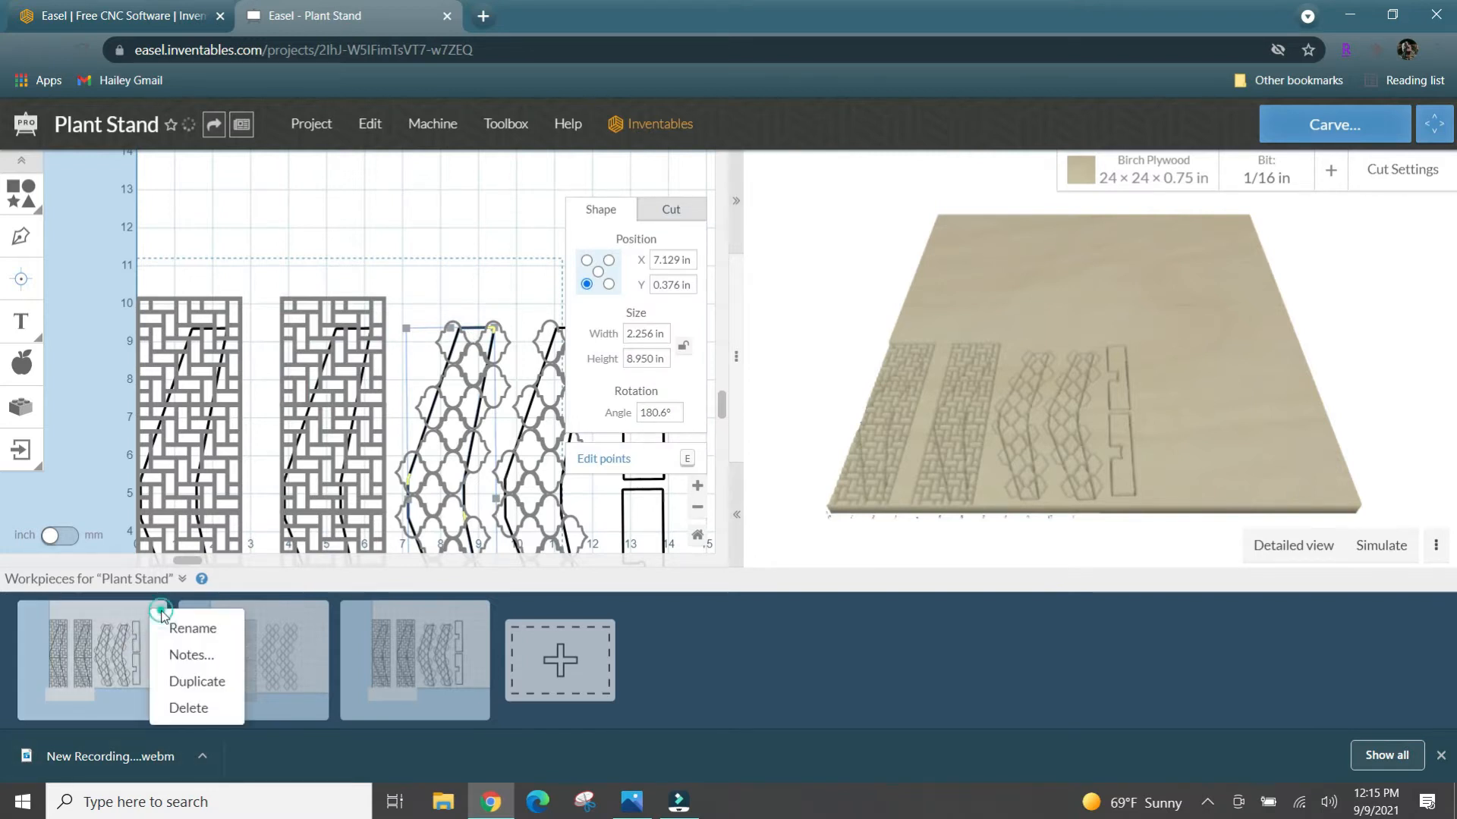
left_click(188, 680)
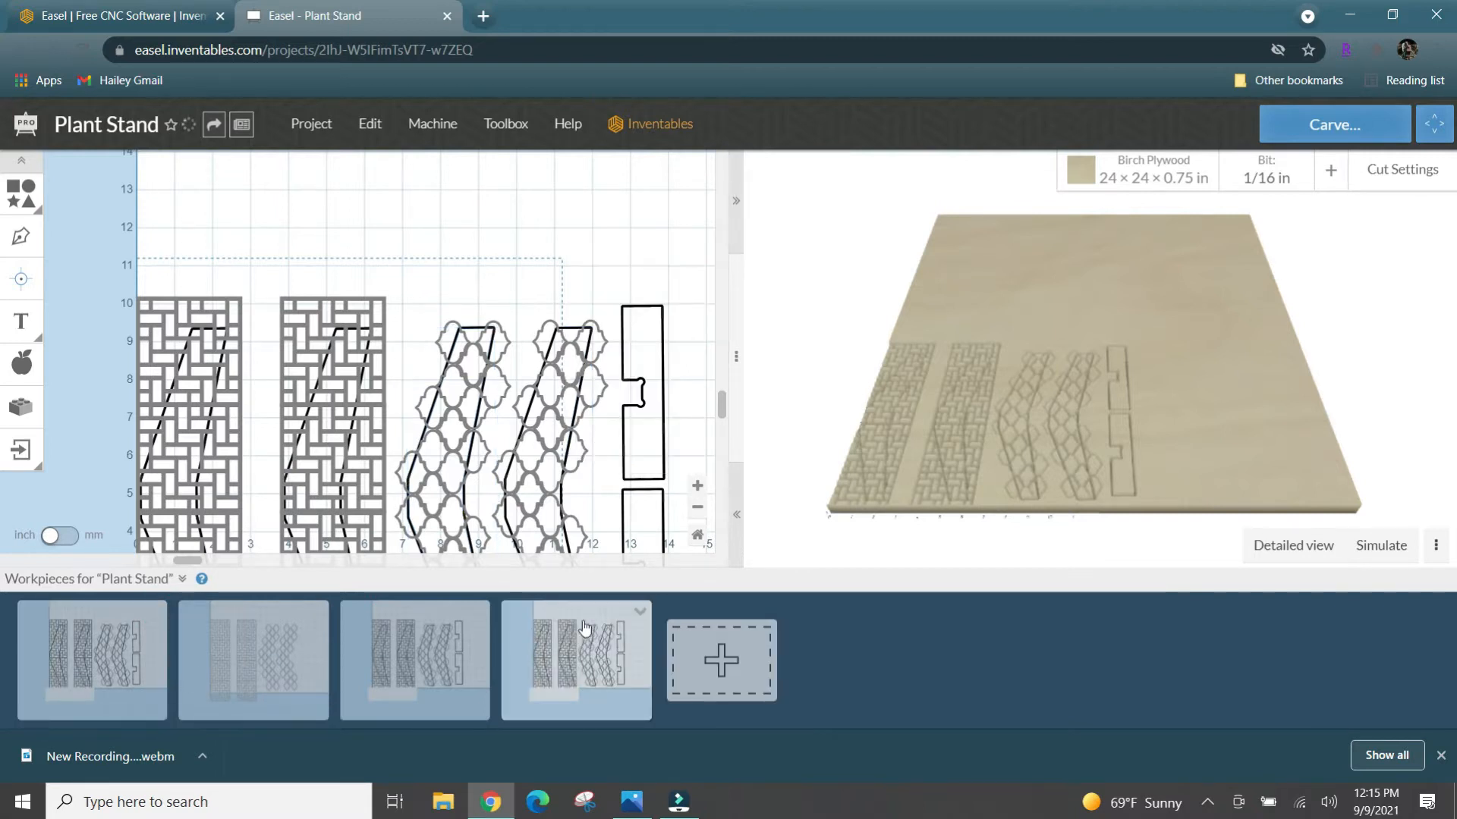
left_click(690, 657)
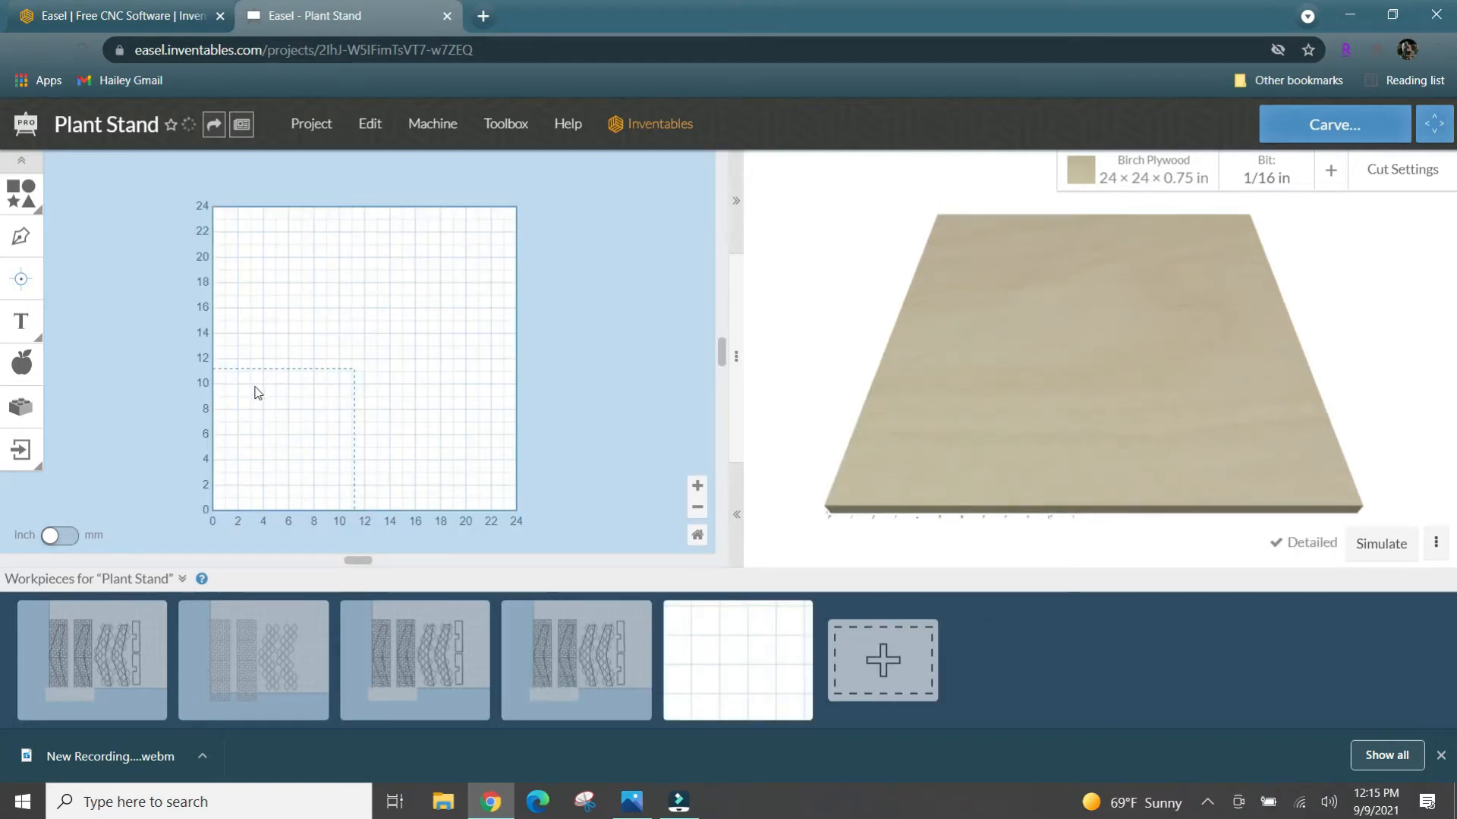
- Paste four leg outlines side by side on the blank workpiece and move them together to about X 0.30, Y 0.60 in
key("ctrl+v")
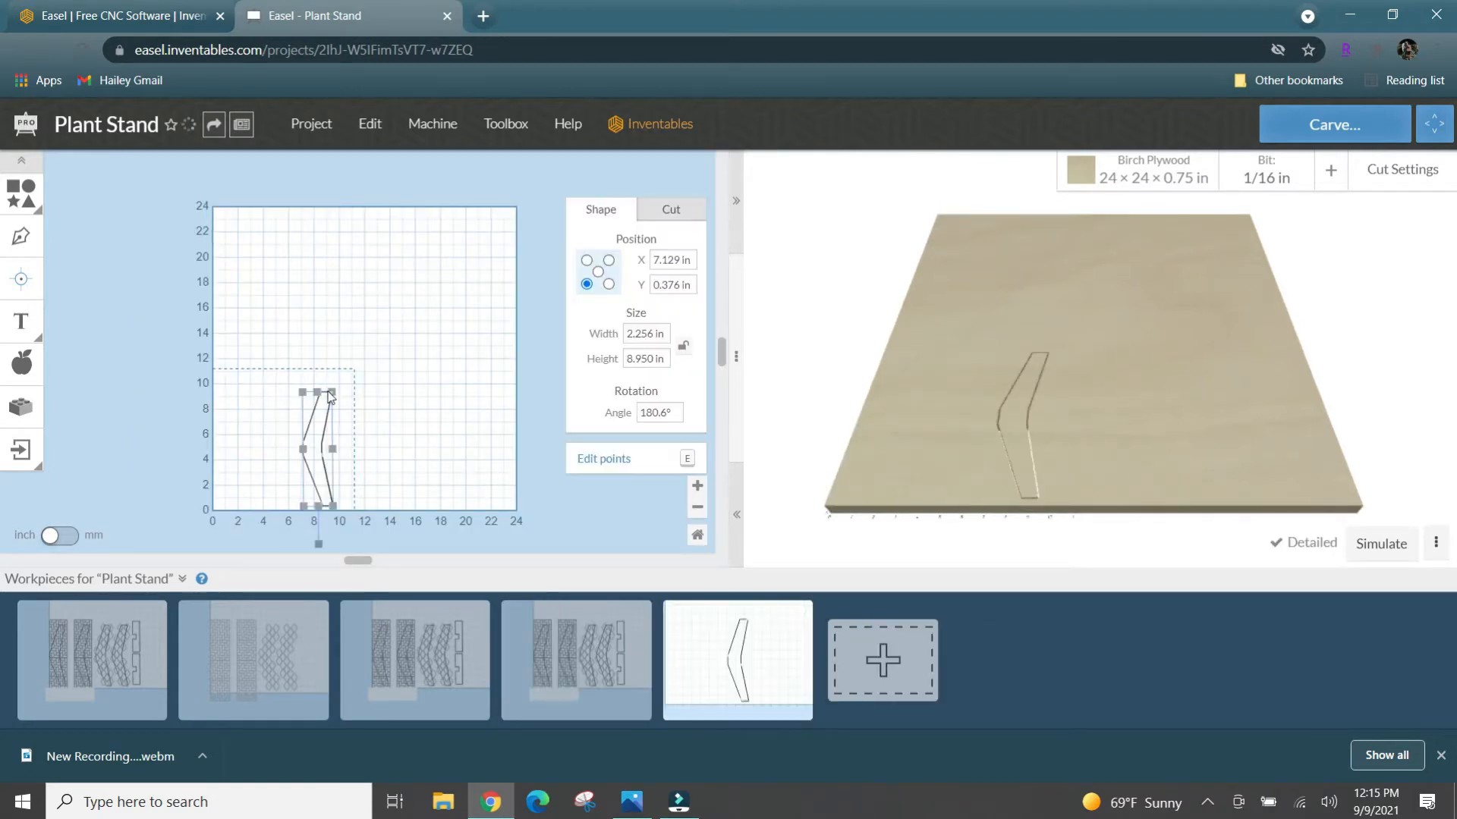
key("ctrl+v")
key("ctrl+v")
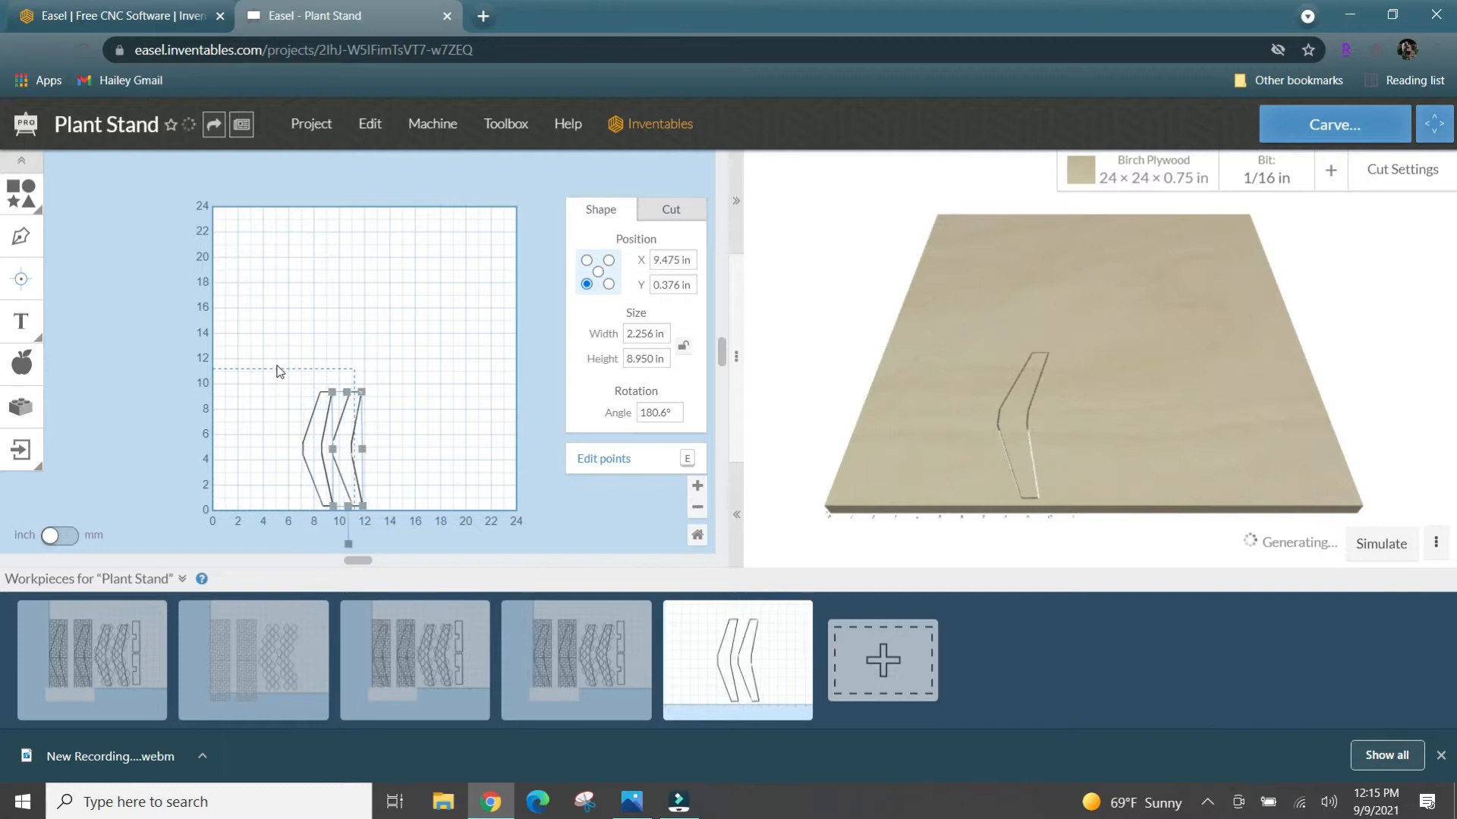
key("ctrl+v")
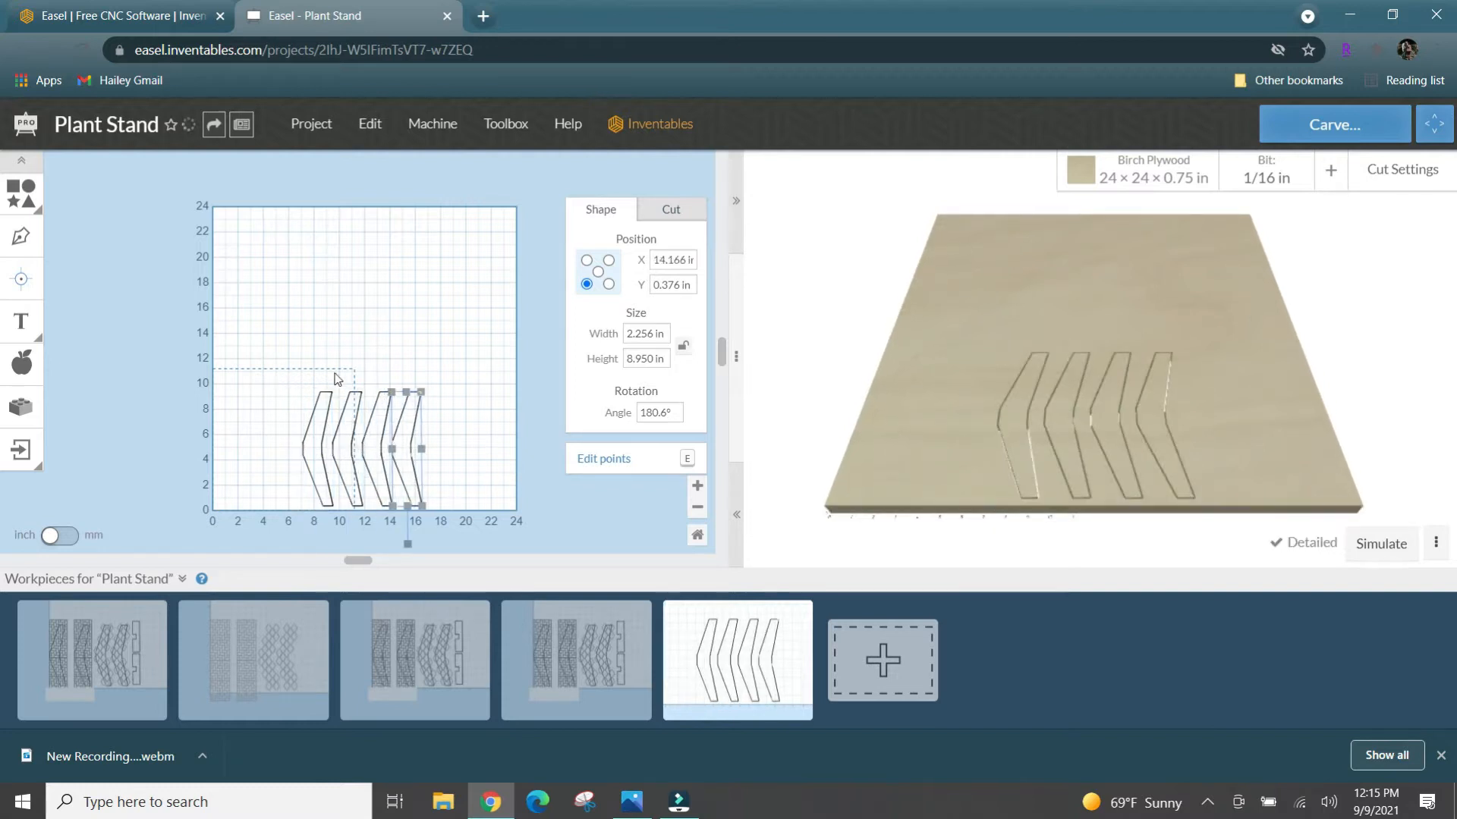
mouse_move(298, 381)
left_mouse_down()
mouse_move(439, 416)
mouse_move(274, 391)
mouse_move(296, 405)
left_mouse_up()
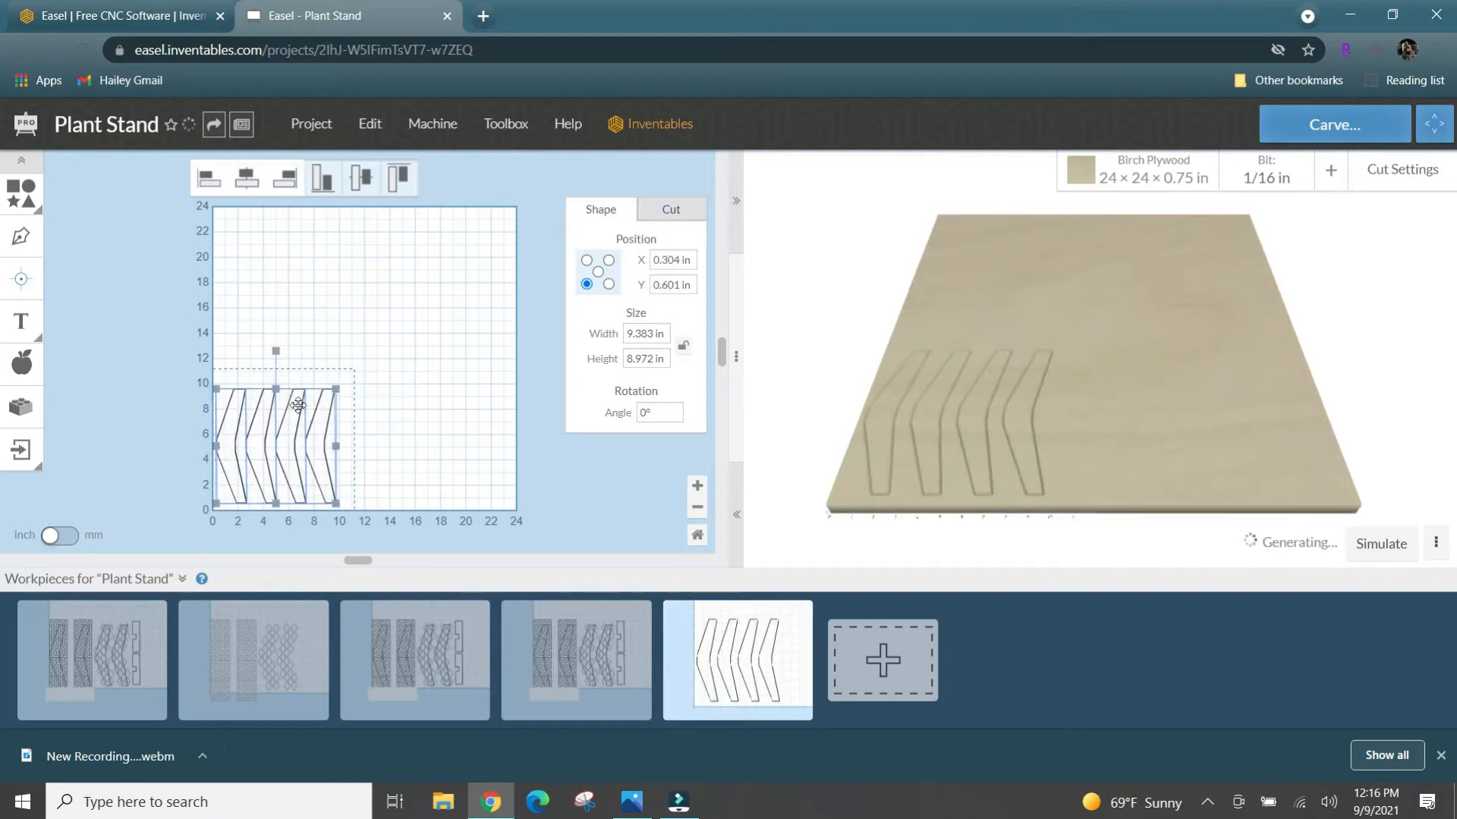
- Copy the two notched rectangular pieces from the first workpiece
left_click(140, 643)
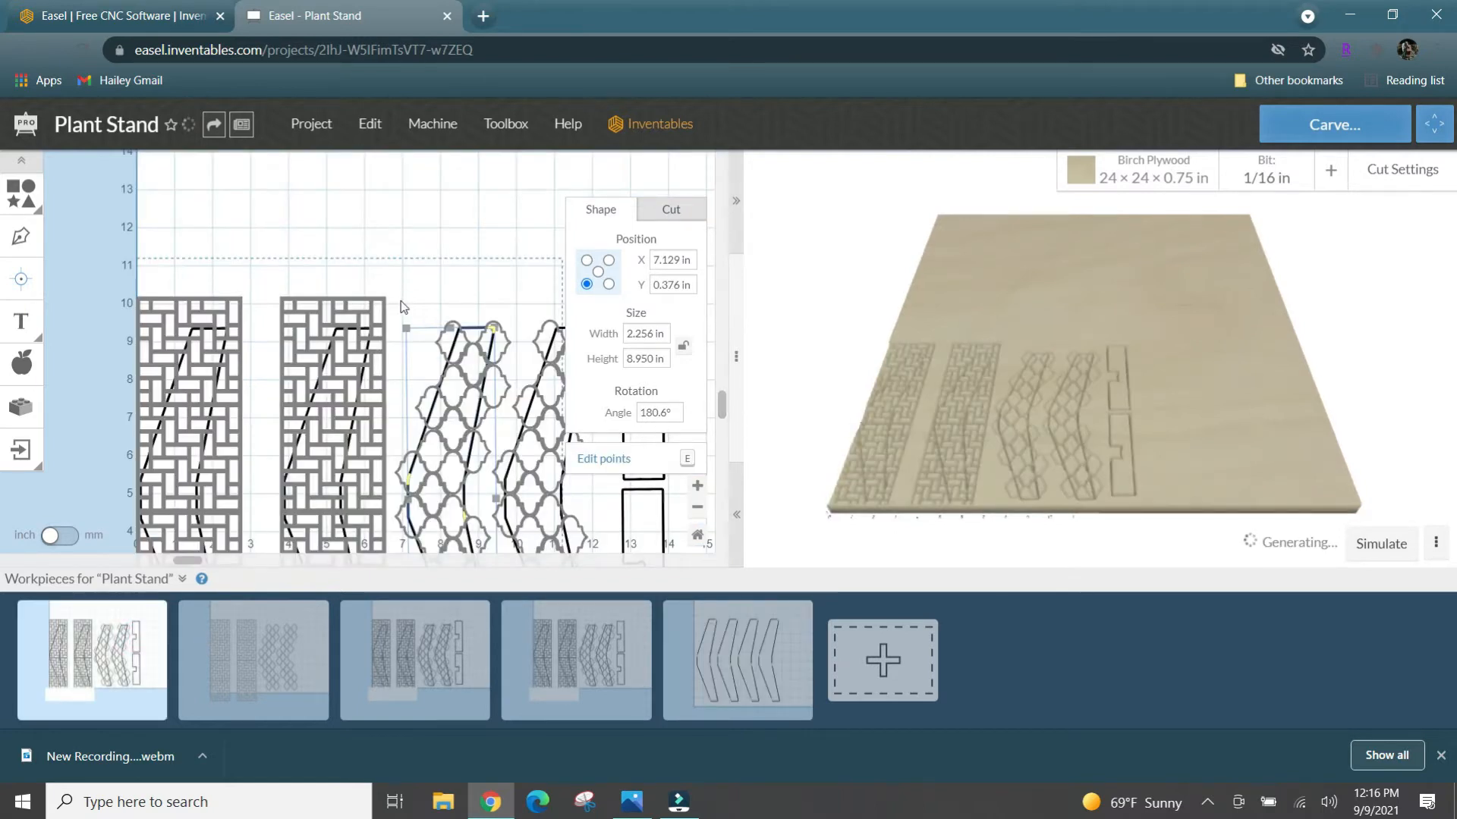
scroll(400, 300, "down", 4)
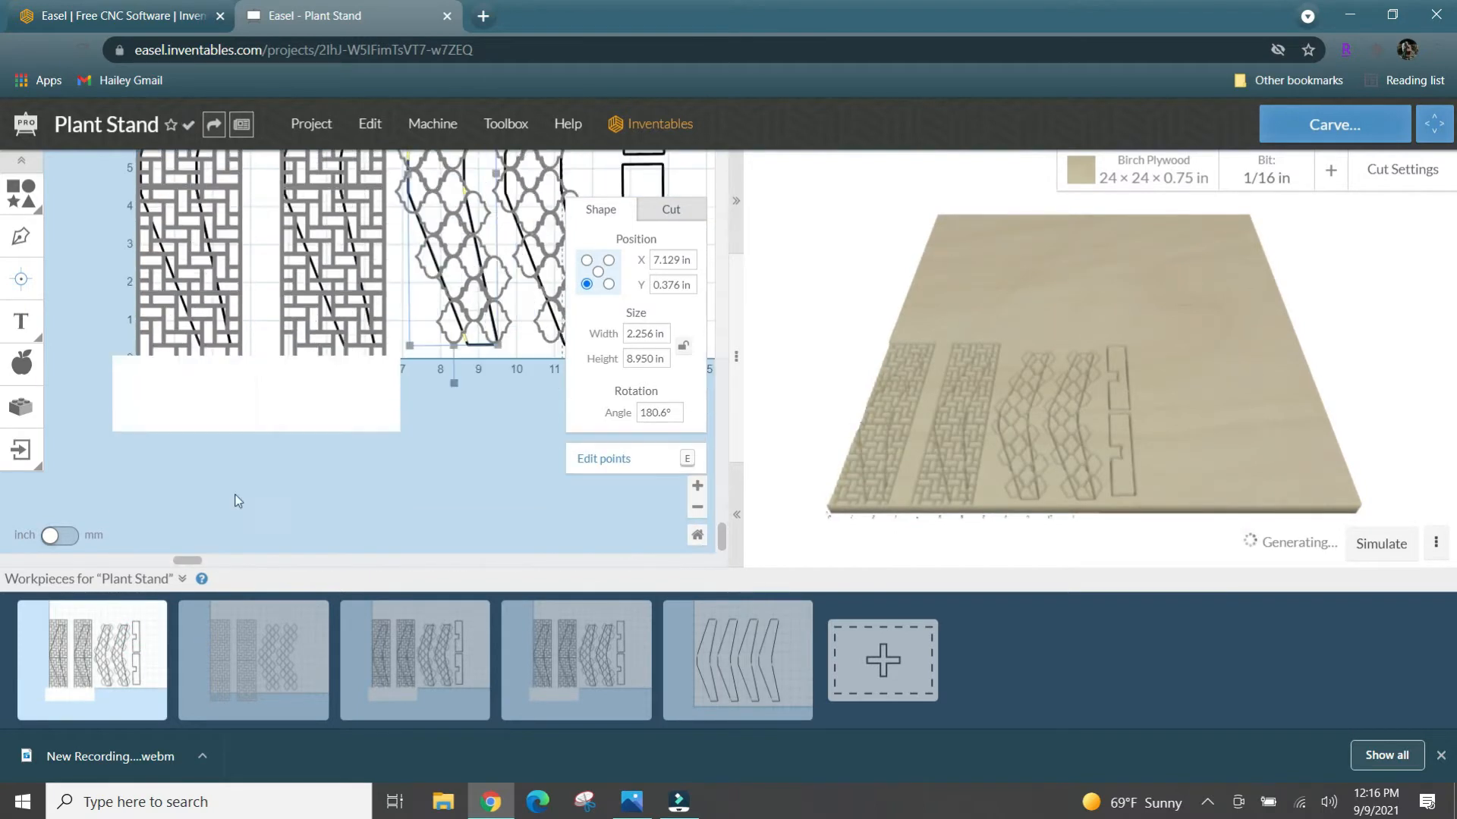
left_click_drag(199, 561, 386, 559)
scroll(383, 302, "up", 3)
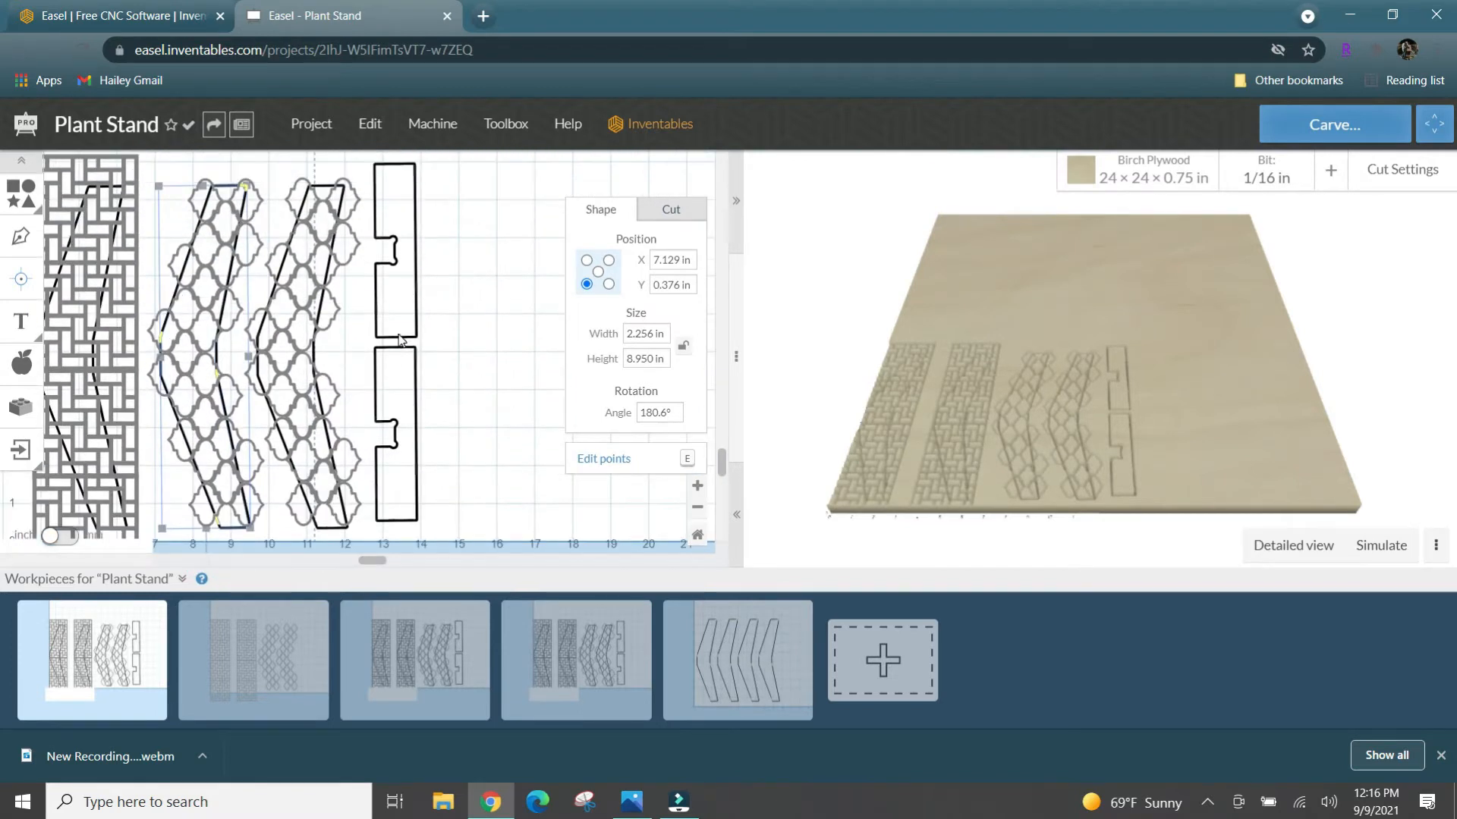
left_click(379, 292)
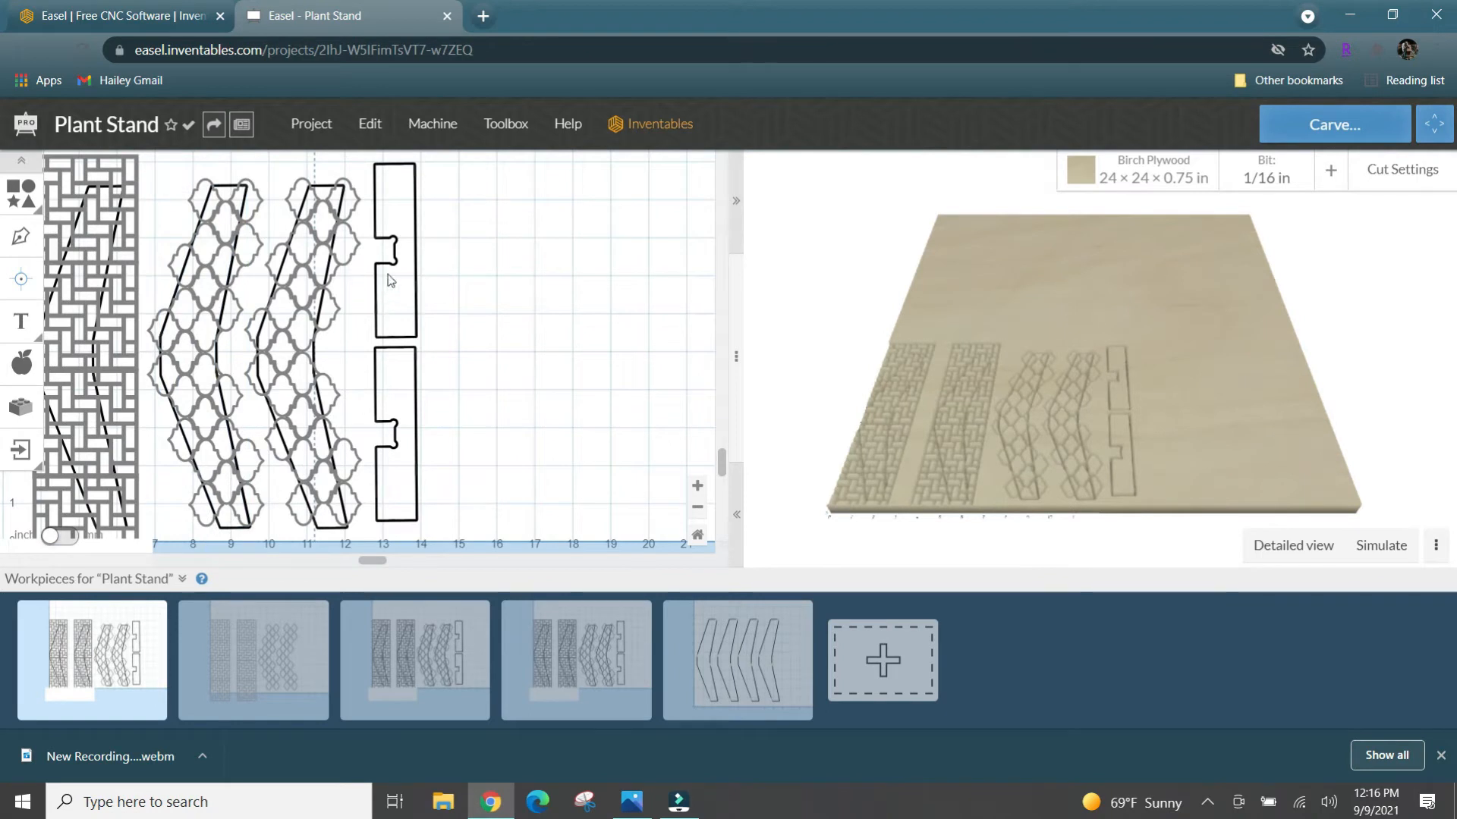
left_click_drag(421, 180, 383, 470)
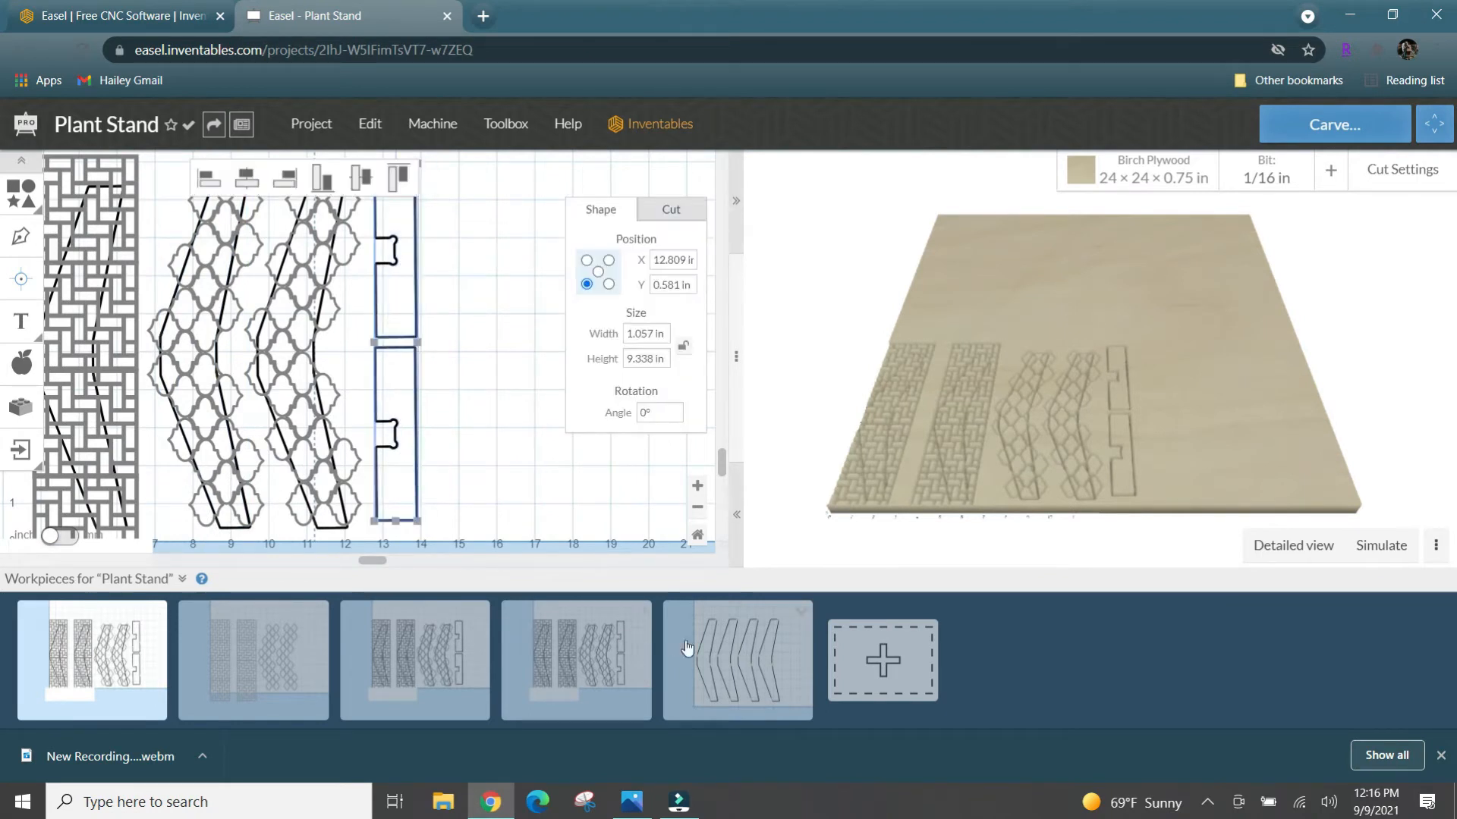
- Paste the two notched pieces into the new workpiece beside the four legs, at about X 11.38, Y 0.58 in
left_click(719, 651)
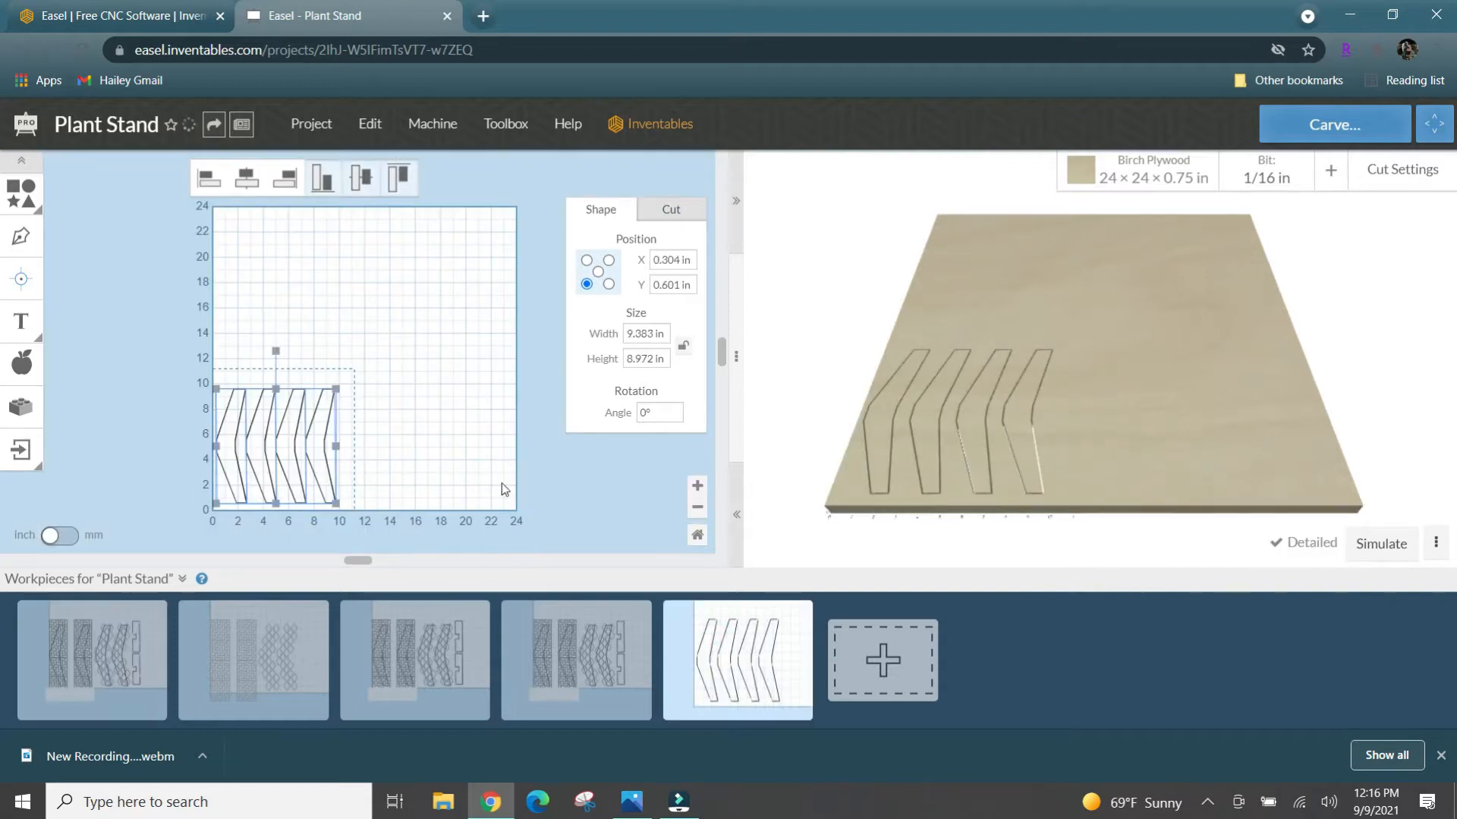
left_click(372, 441)
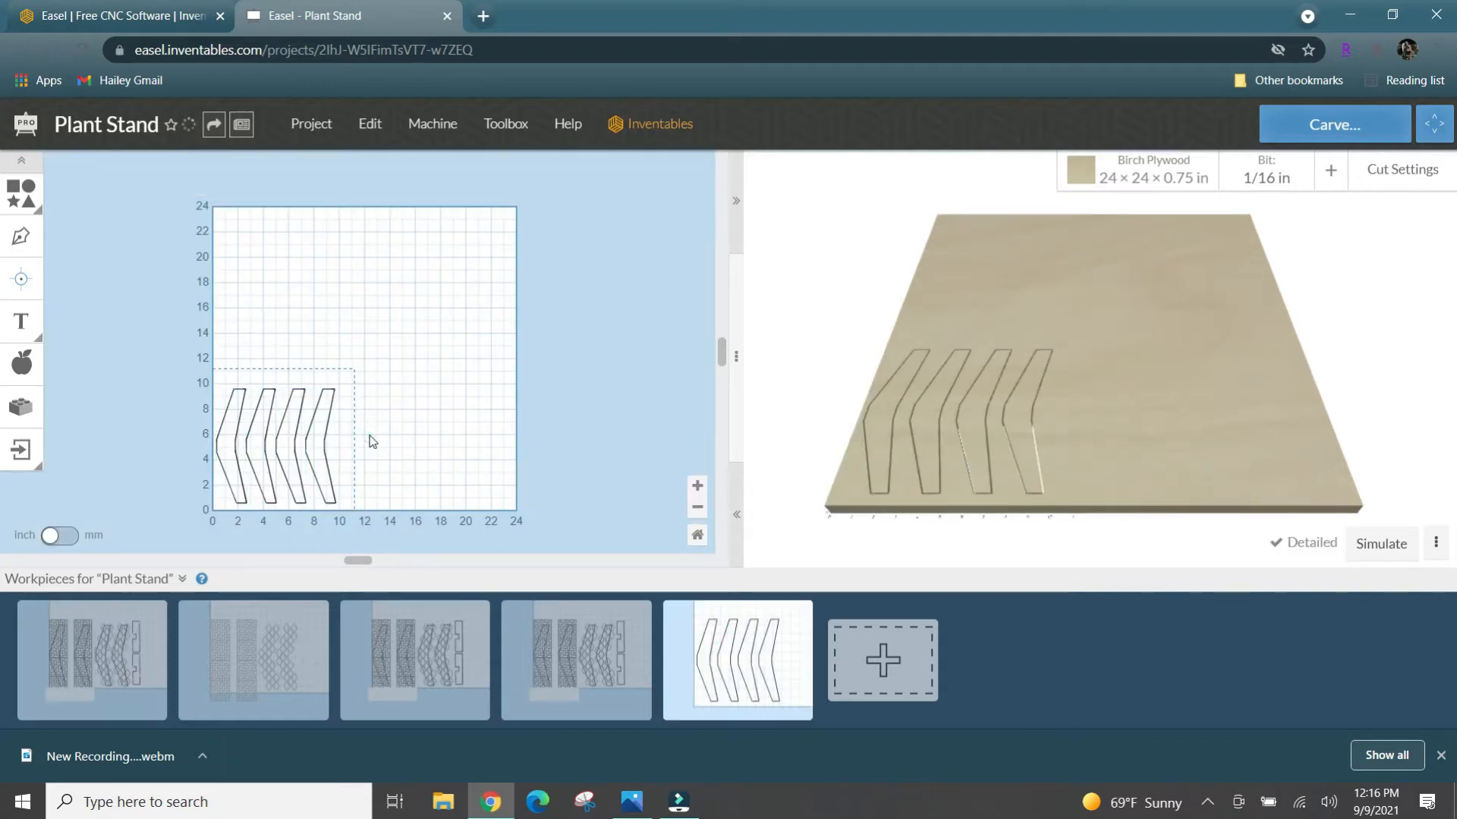
key("ctrl+v")
left_click(375, 426)
left_click_drag(376, 426, 359, 427)
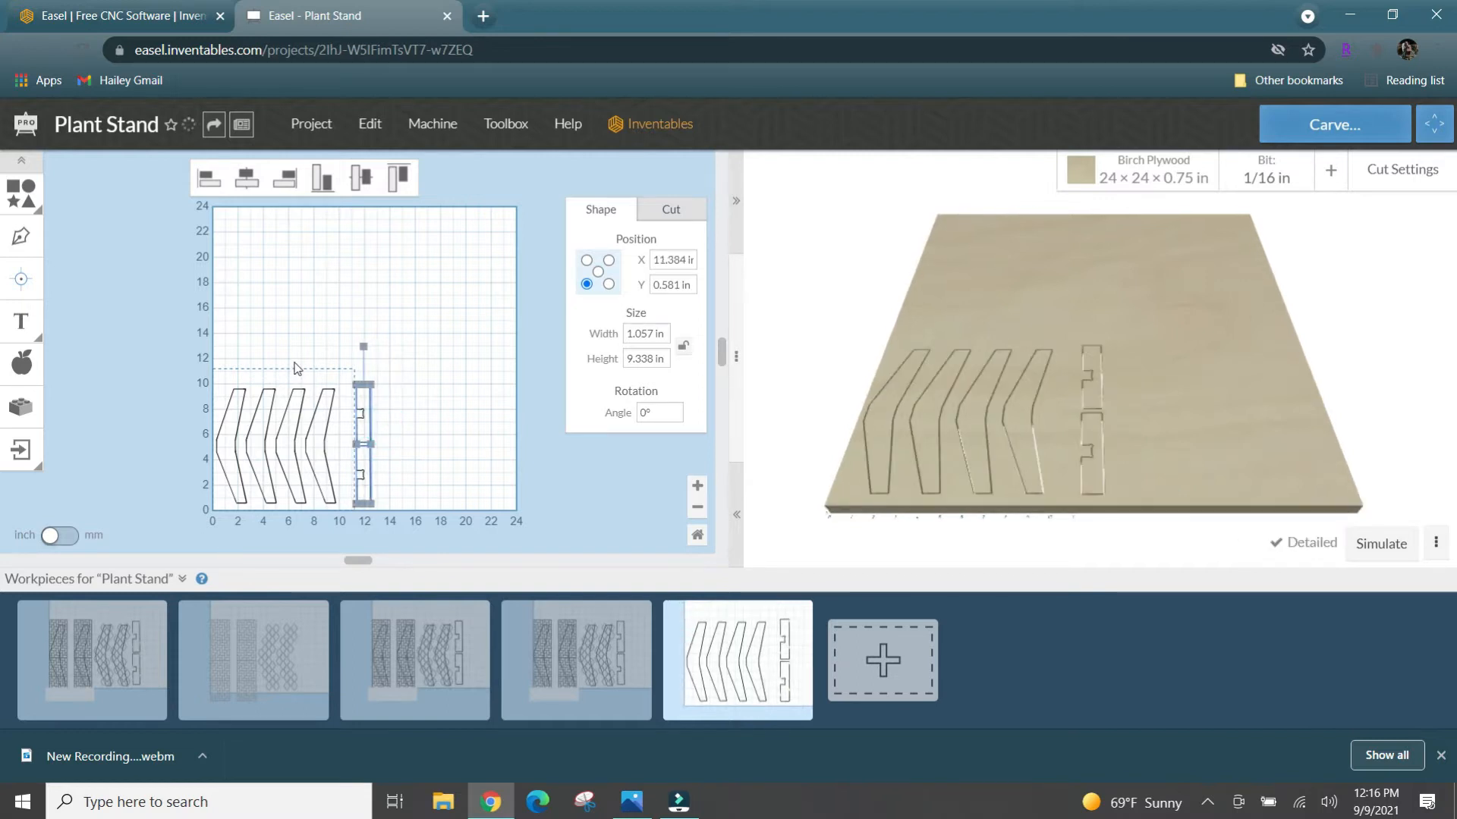
- Set the machine profile to SilverBack 6060
left_click(430, 130)
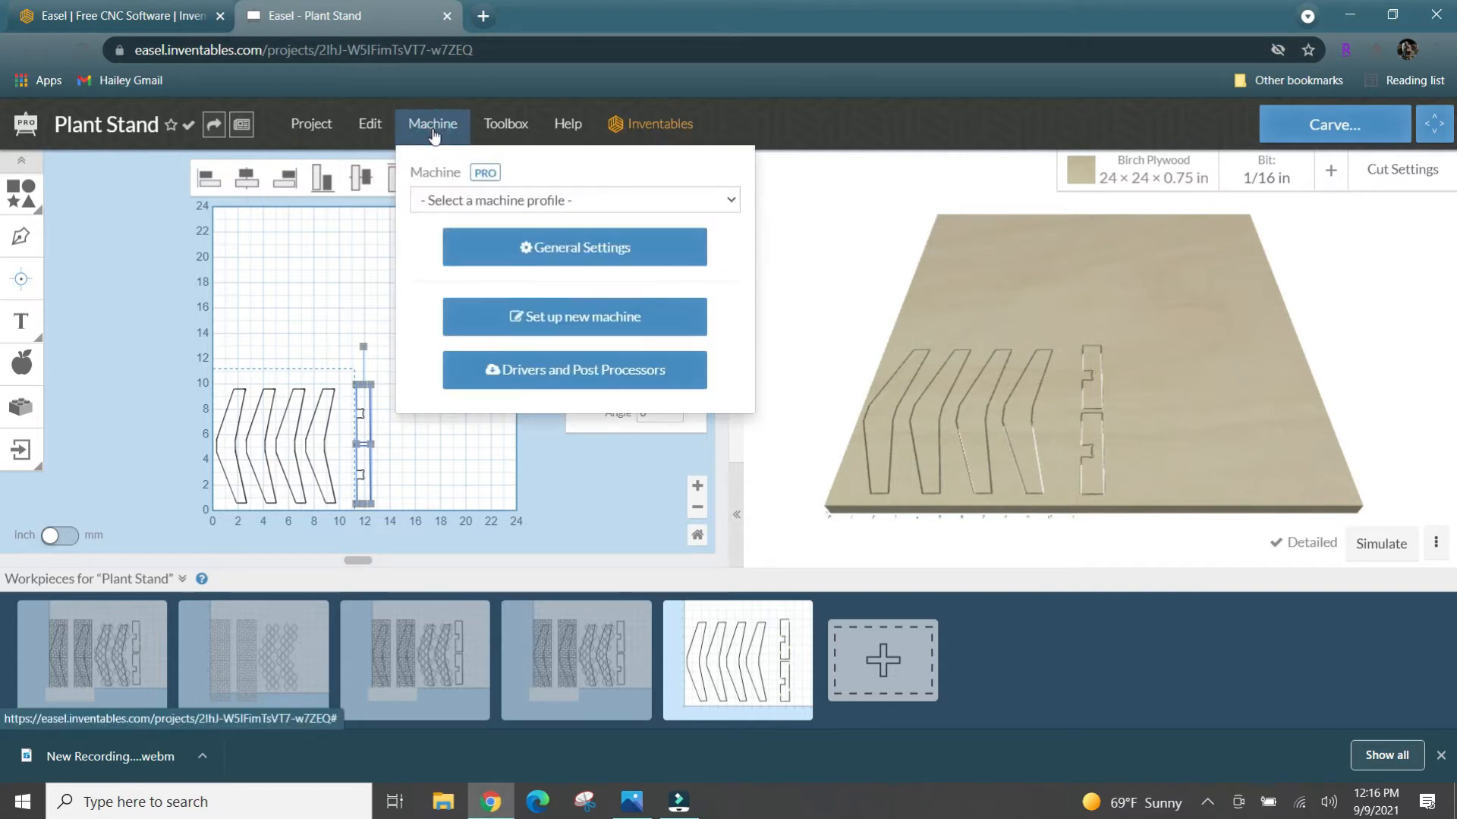
left_click(465, 198)
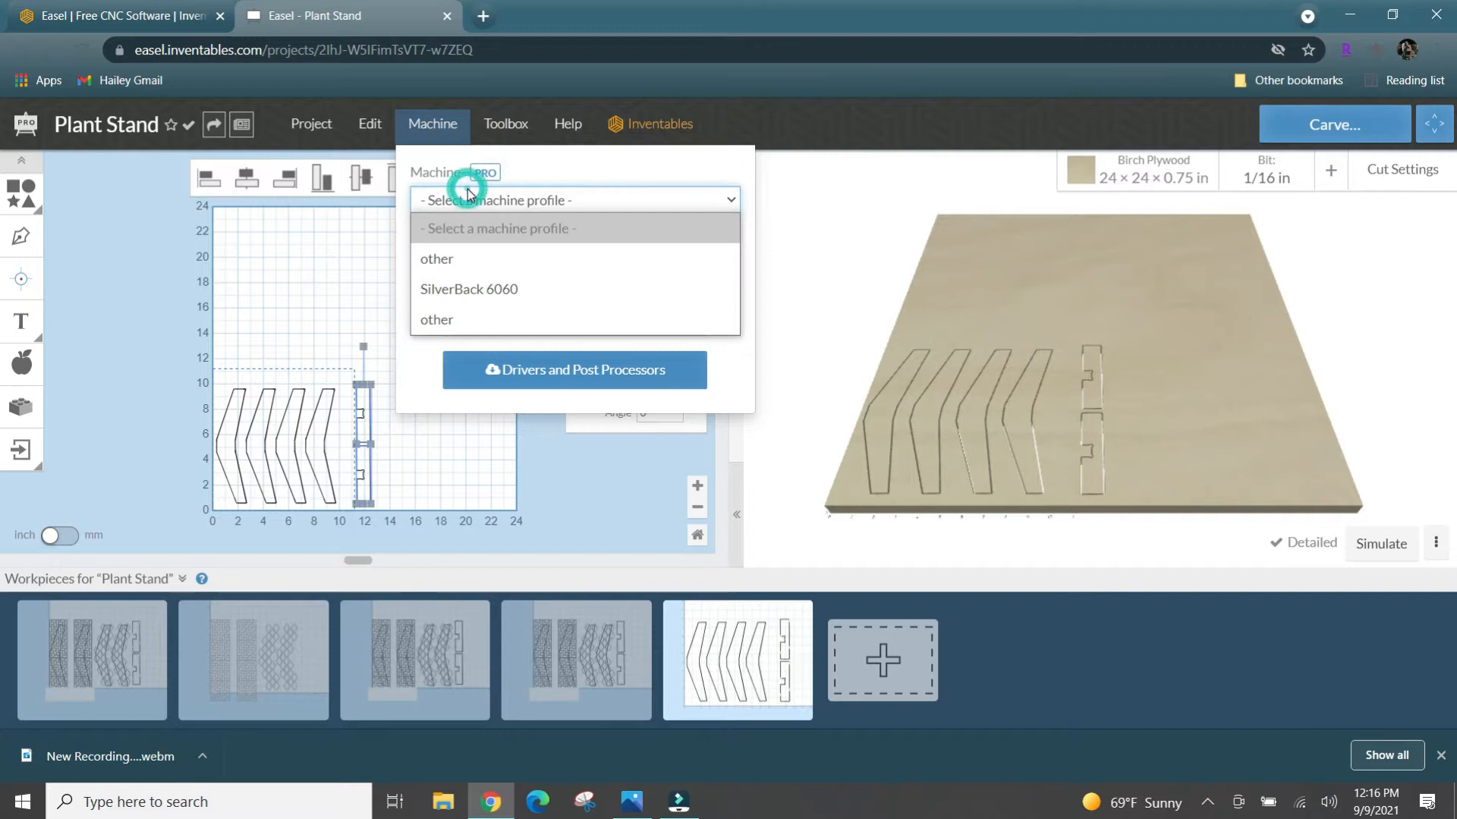
left_click(475, 289)
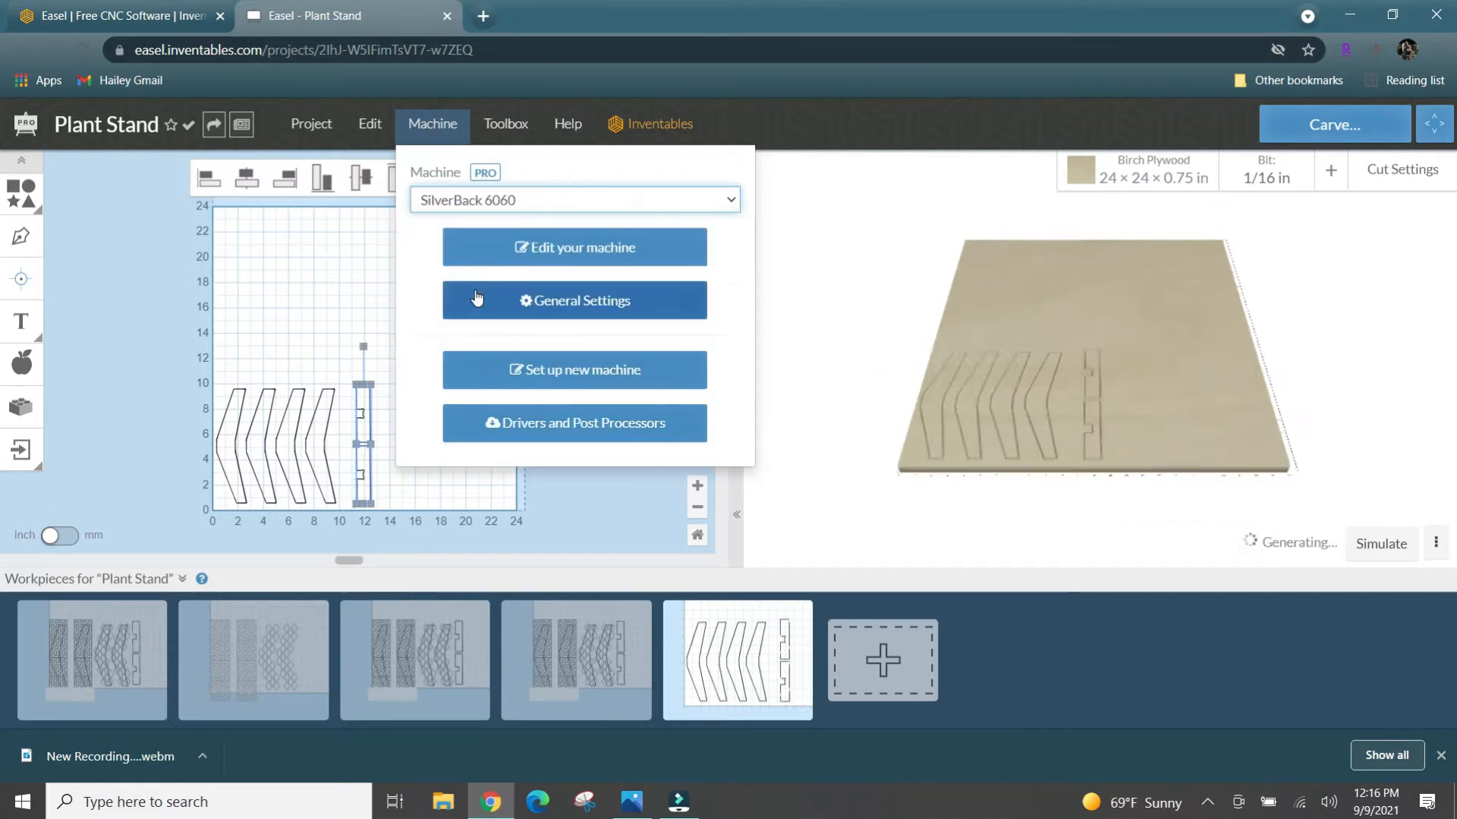
left_click(296, 293)
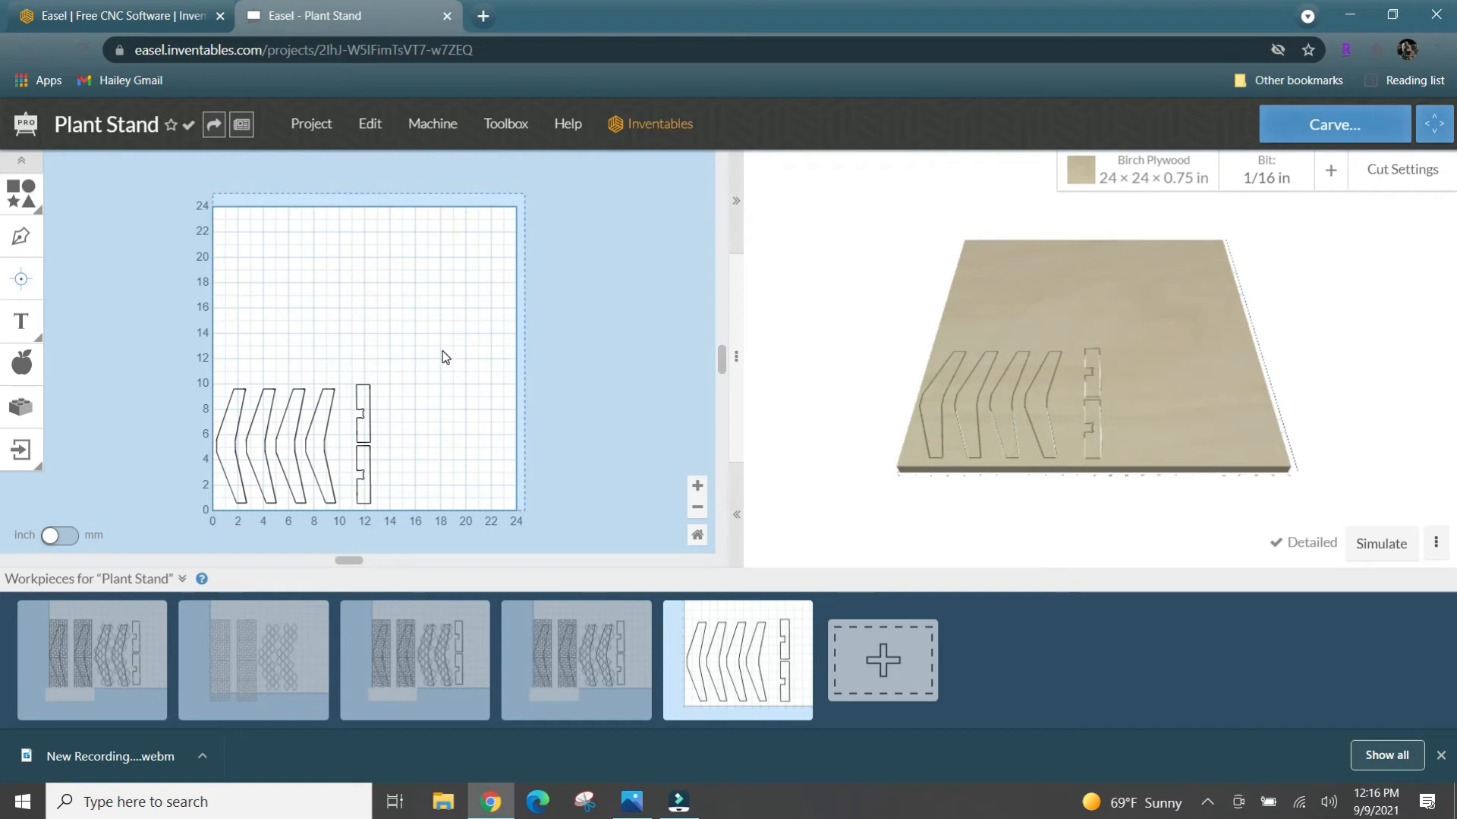
- Move the third and fourth legs and both notched pieces away from the first two legs, to about X 6.80, Y 0.51 in
scroll(358, 363, "down", 2)
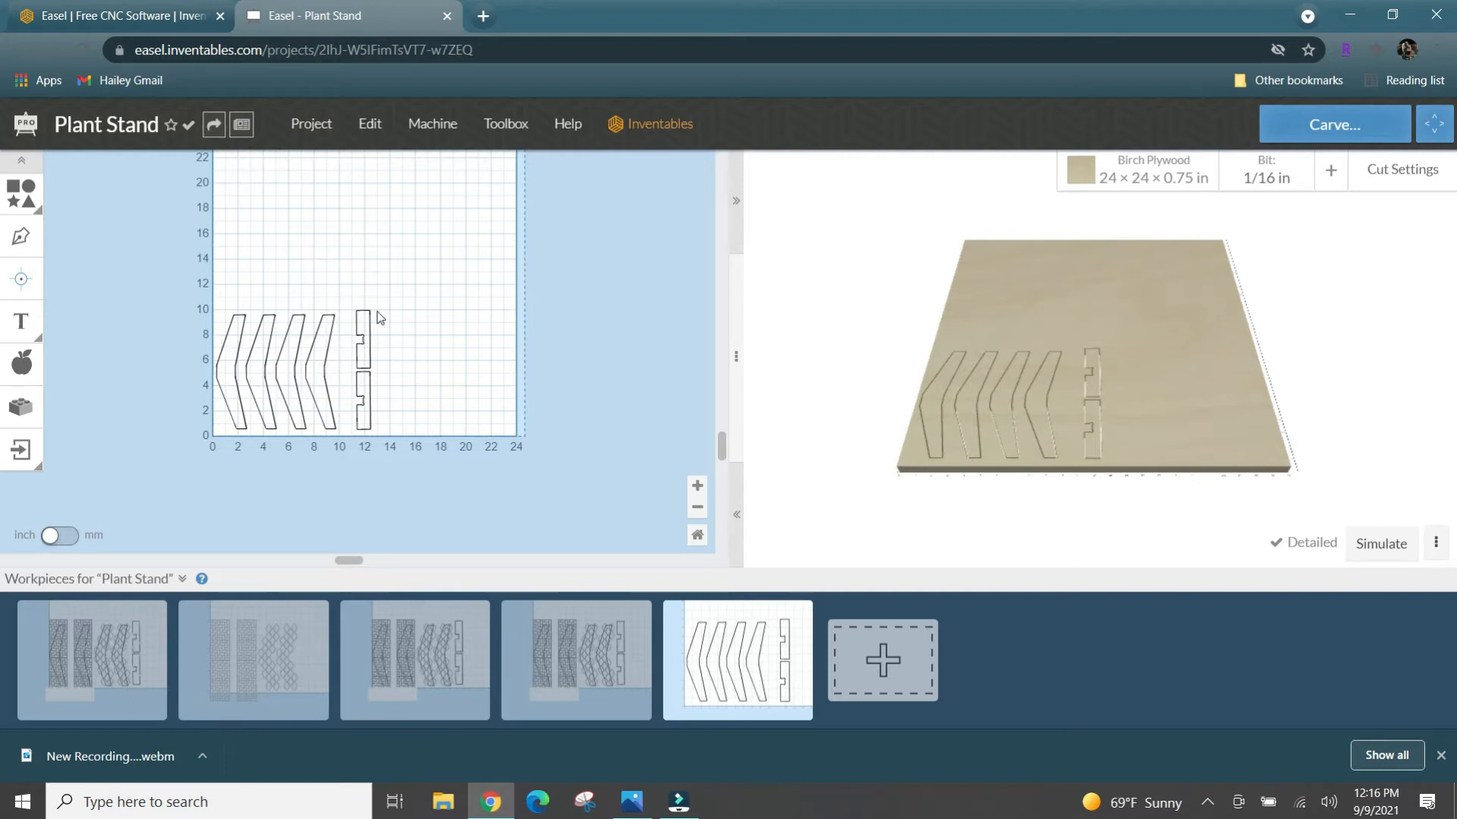
left_click_drag(289, 276, 443, 434)
left_click_drag(444, 446, 443, 447)
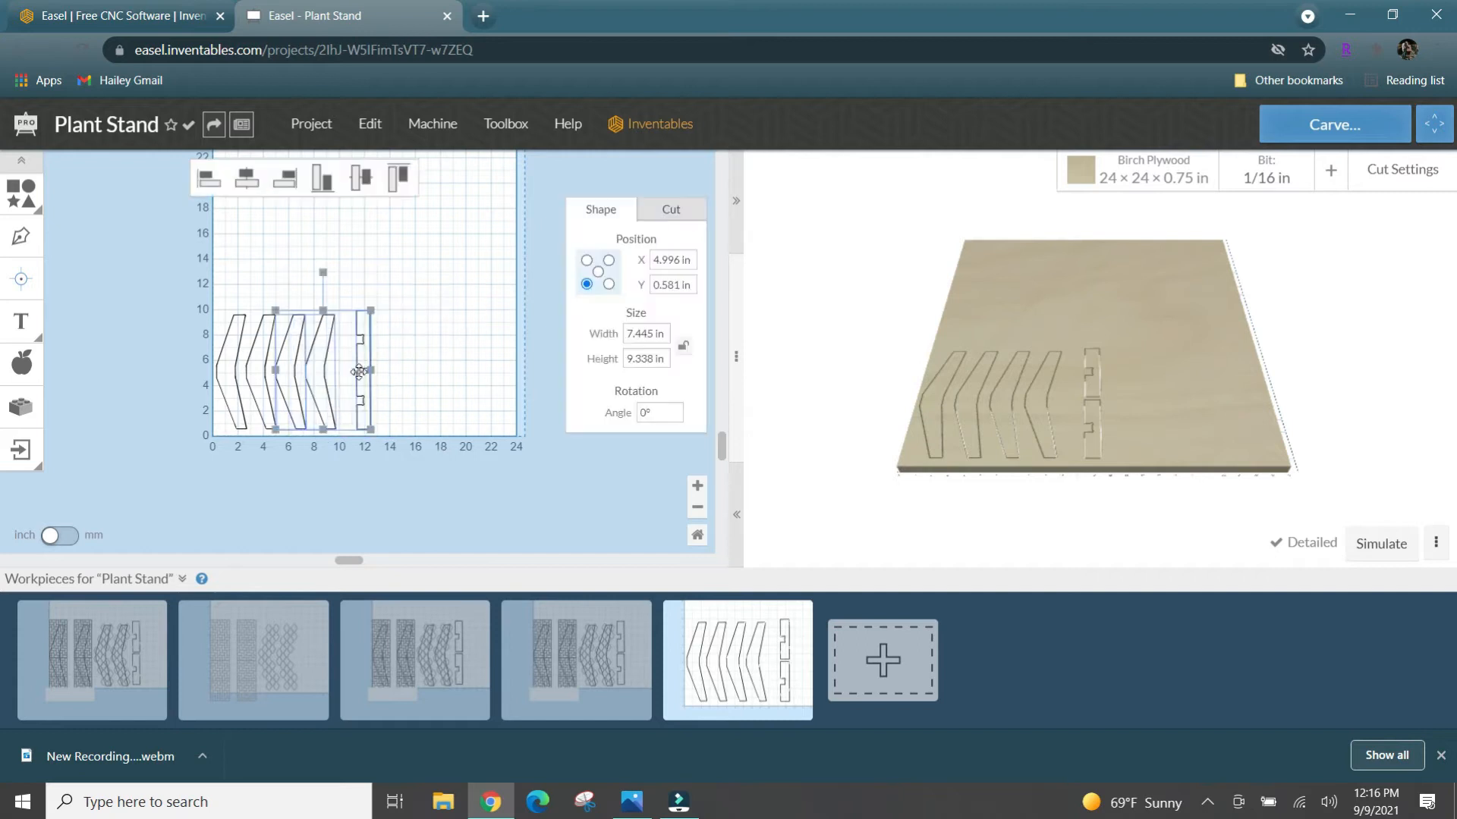
left_click_drag(339, 357, 361, 359)
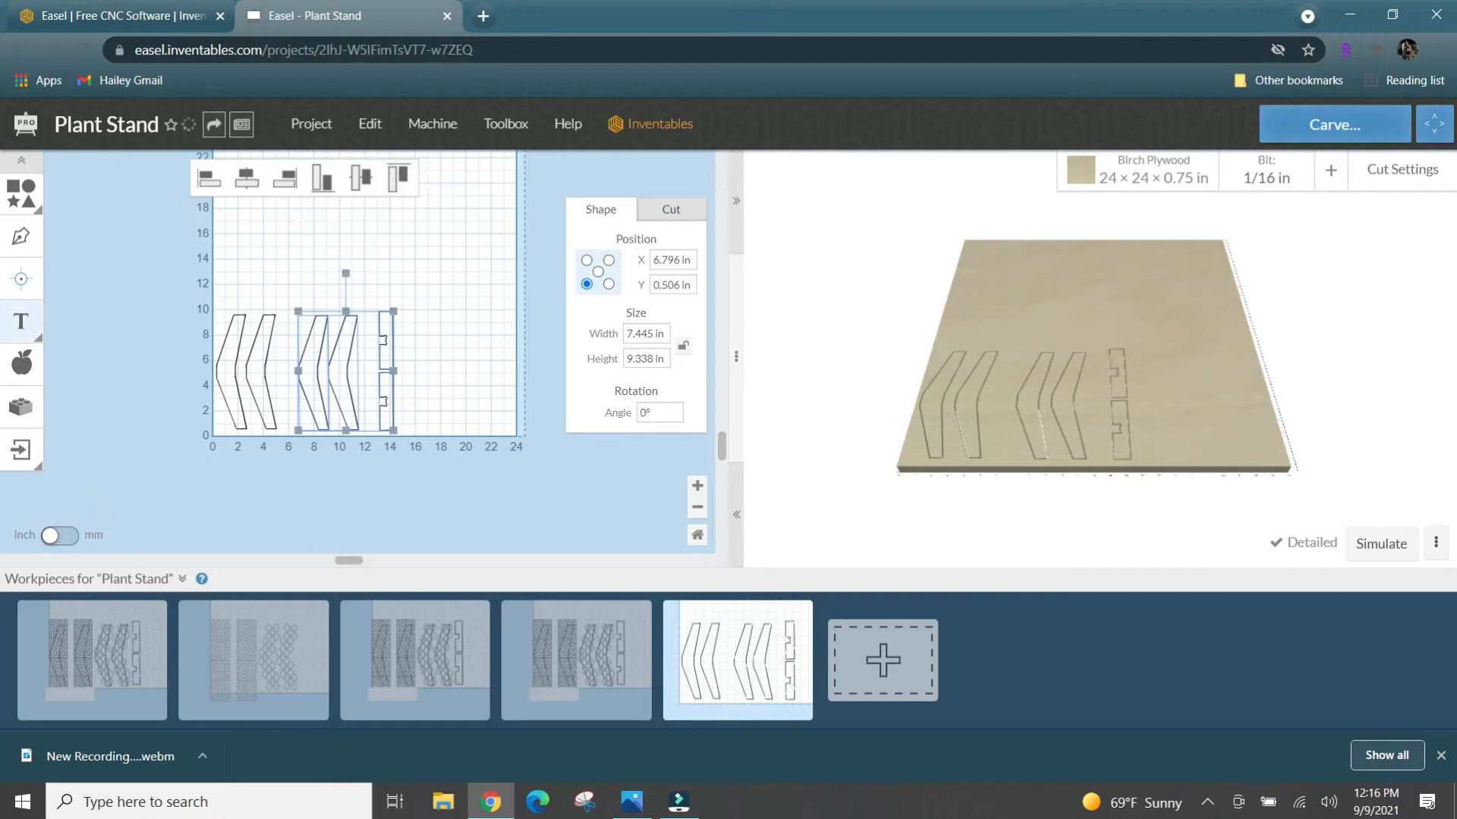
- Insert the quatrefoil lattice design from the Design Library's Pattern category with the Outline (on path) cut type
left_click(16, 372)
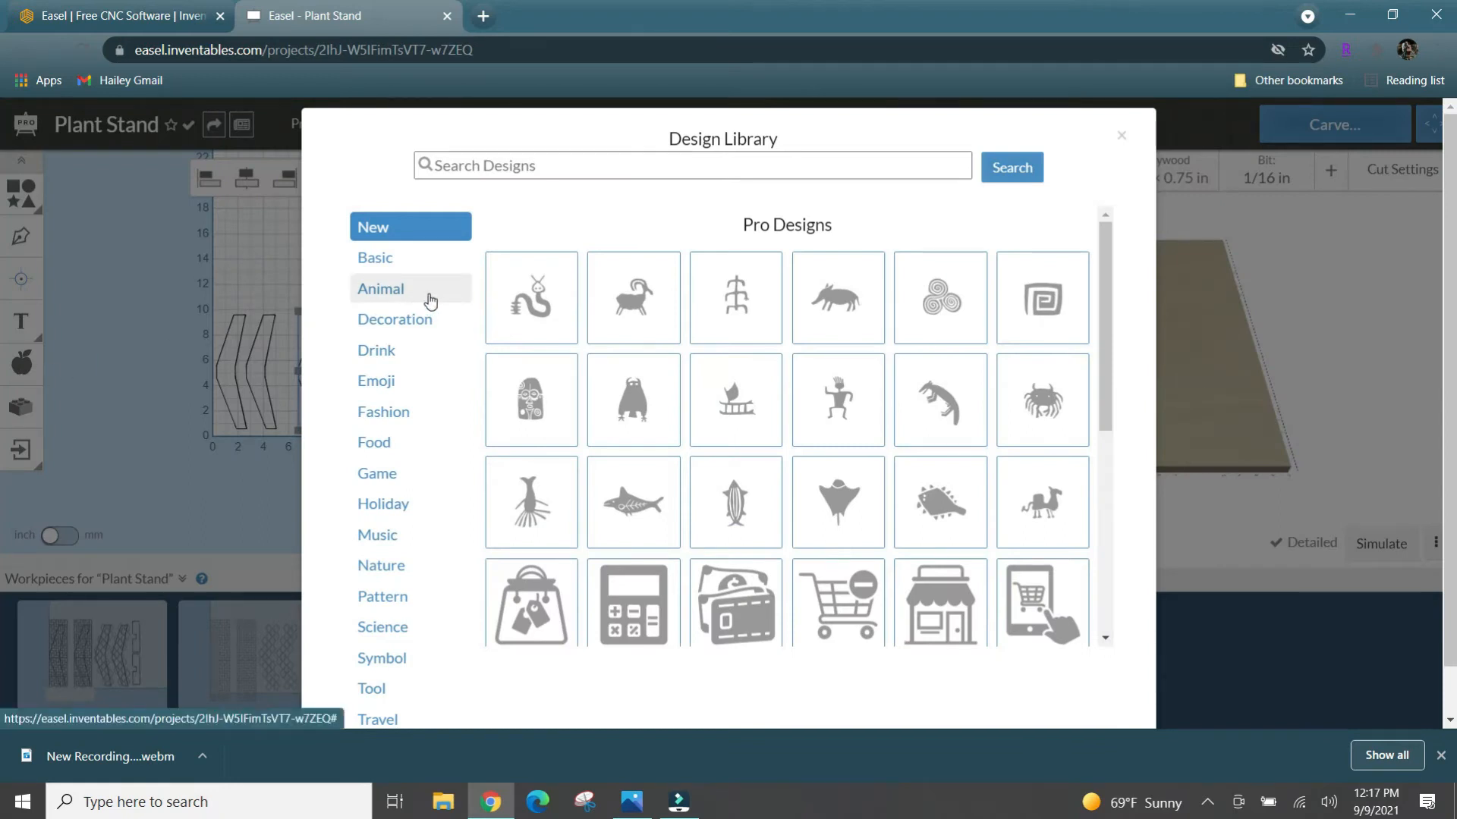
left_click(428, 607)
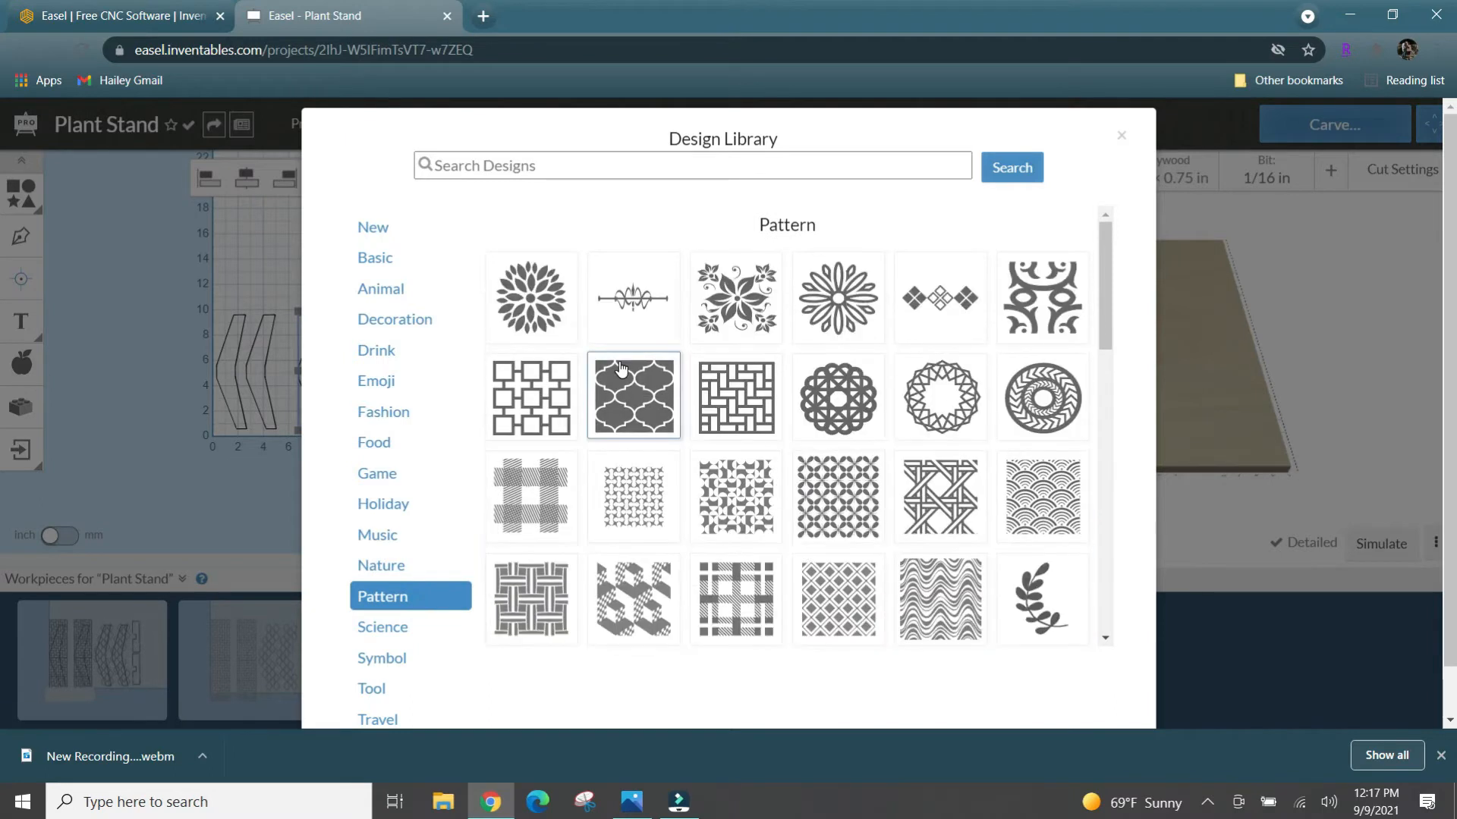
left_click(661, 407)
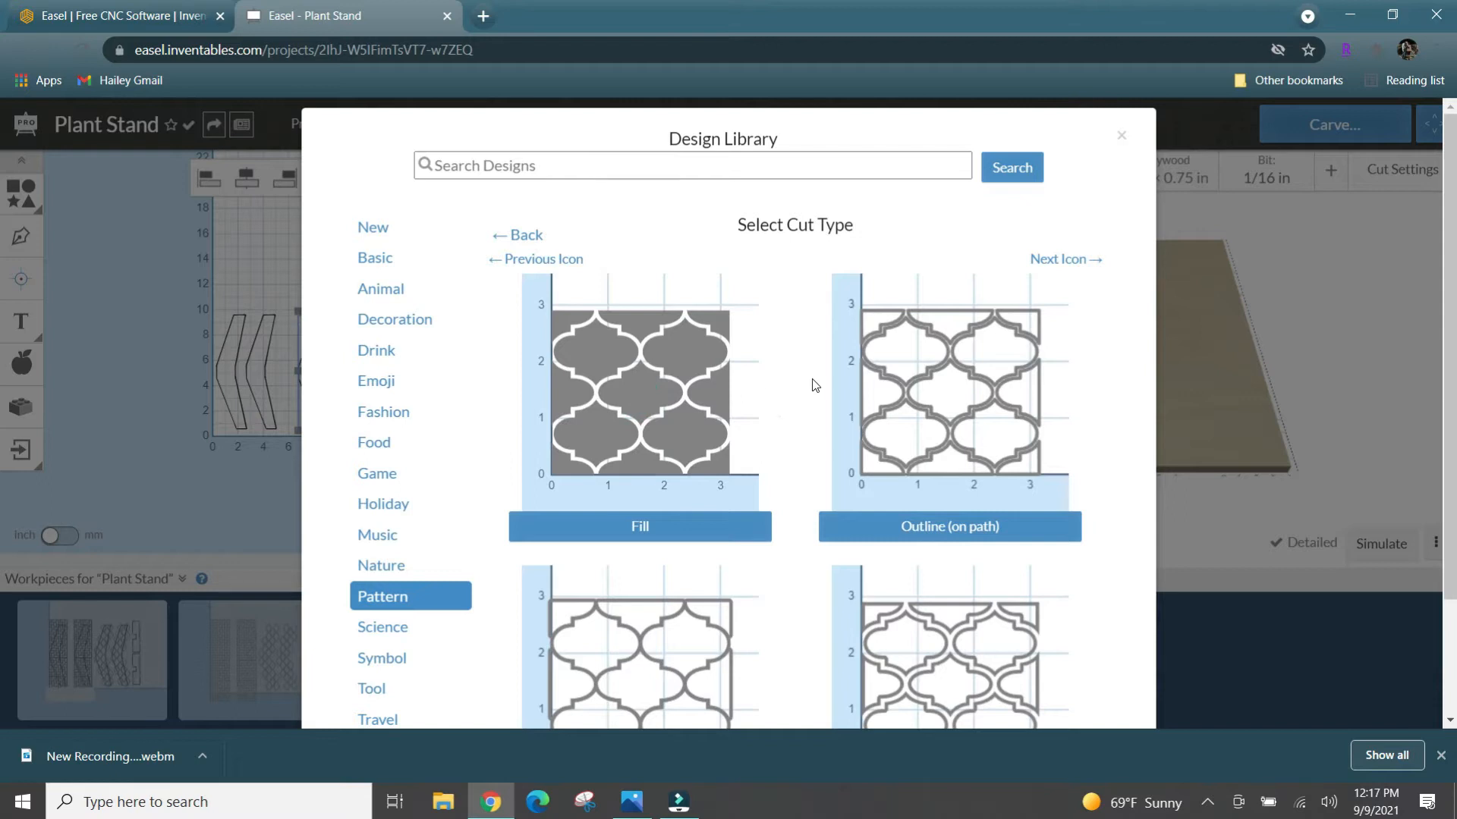
scroll(914, 379, "down", 2)
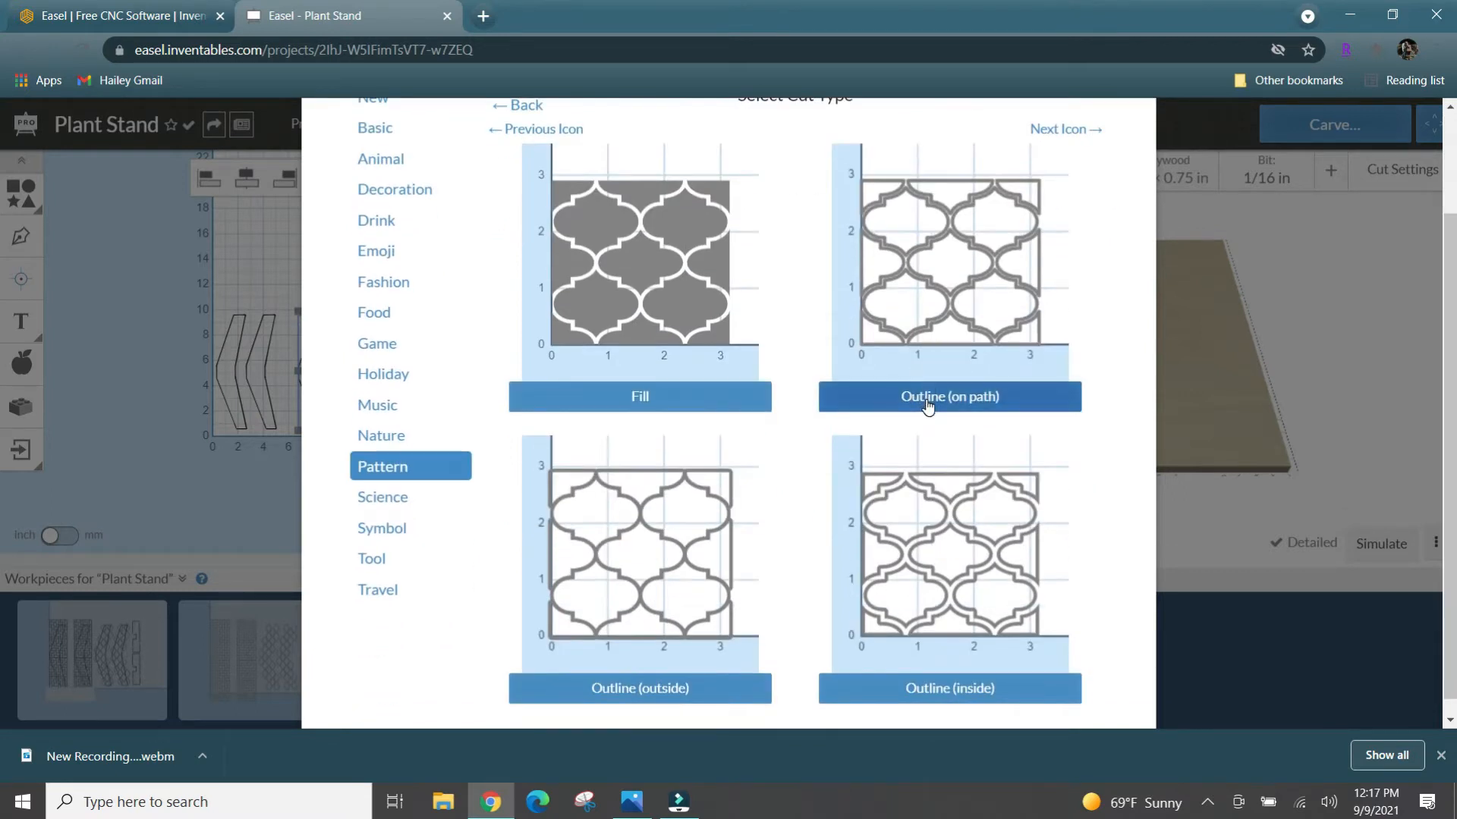
left_click(927, 393)
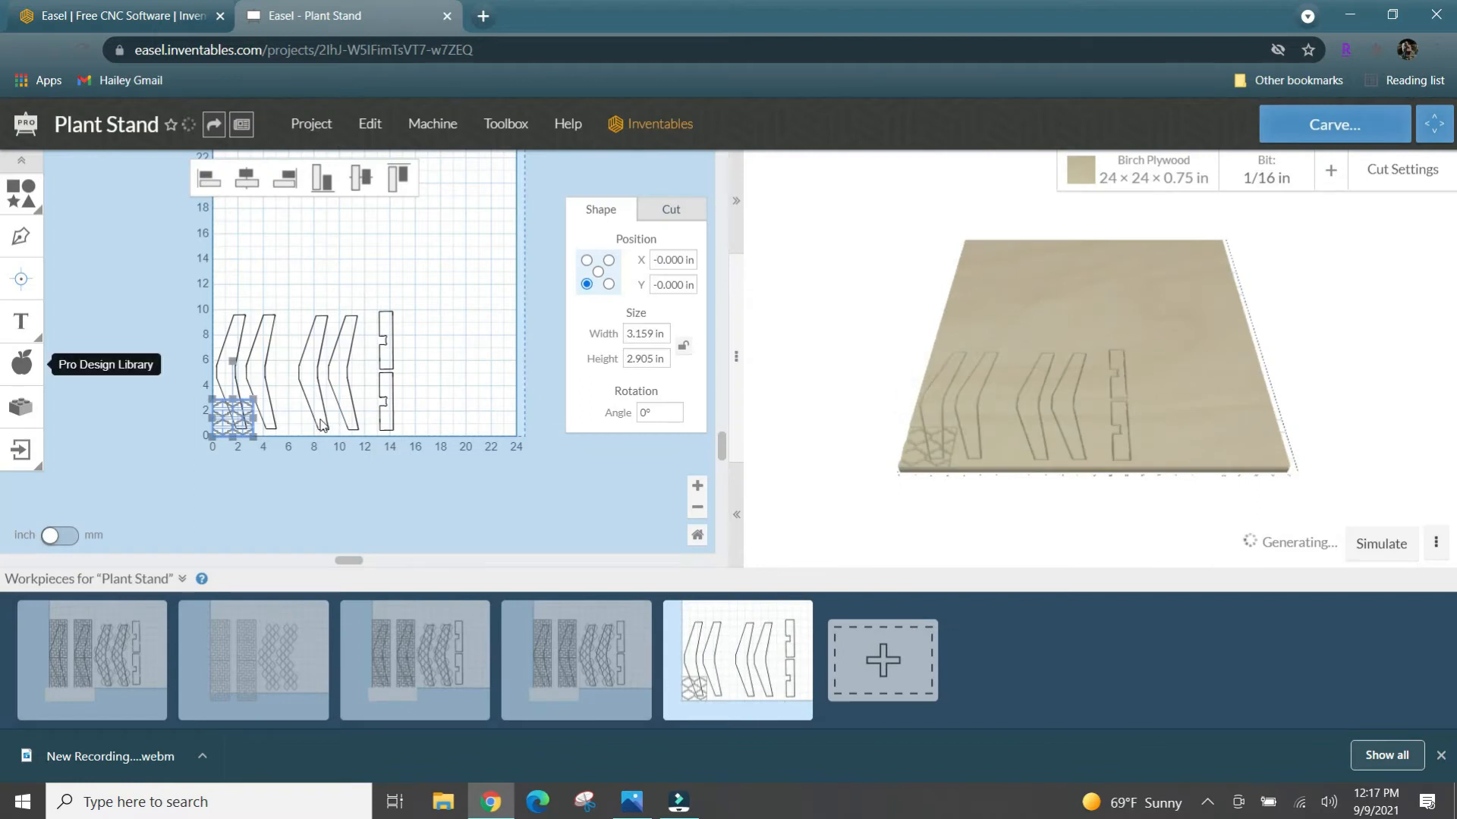
- Shift the quatrefoil lattice slightly past the workpiece's edge, to about X -0.075 in, Y 0 in
left_click_drag(242, 425, 263, 432)
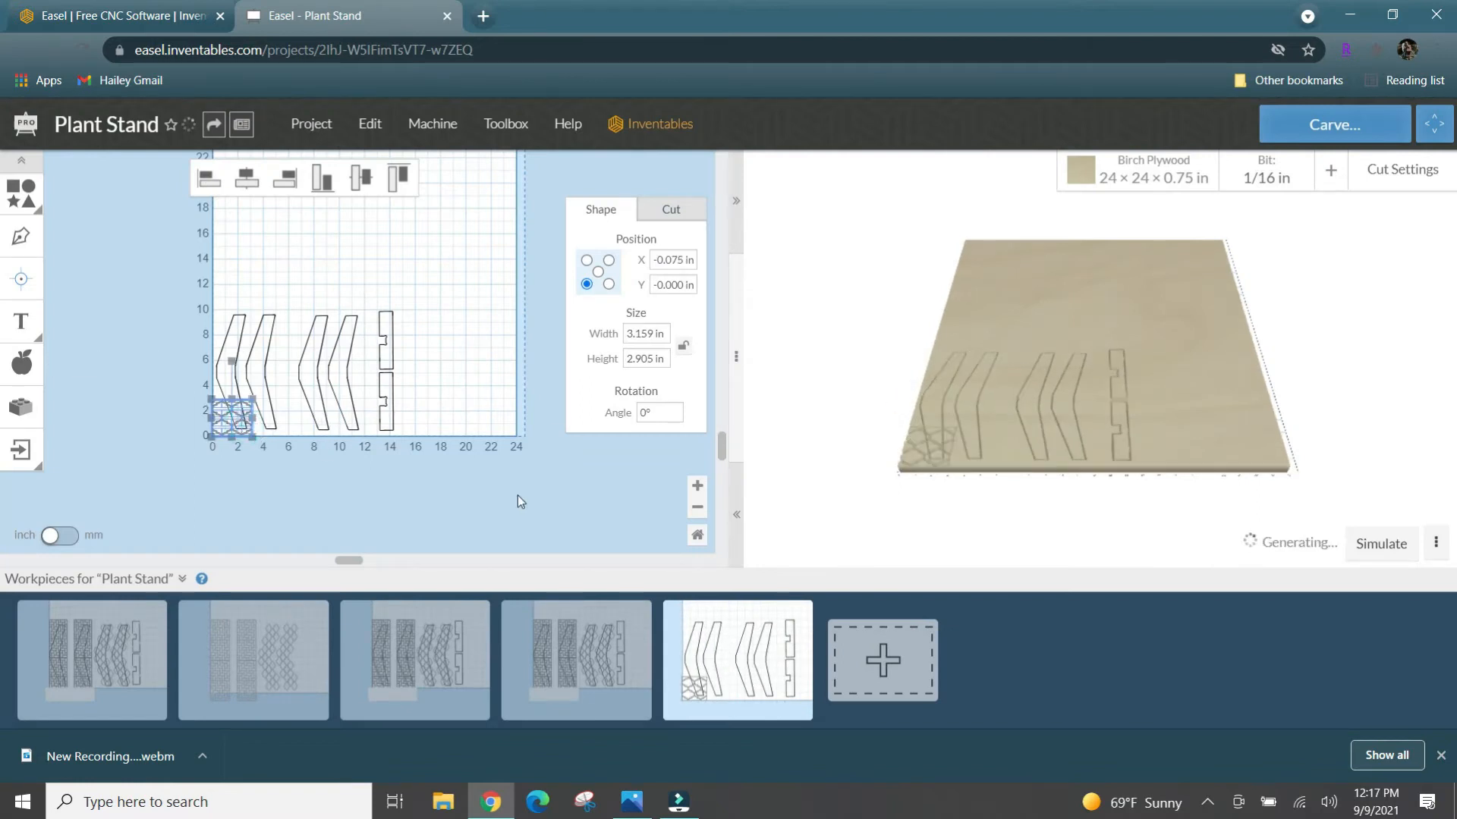
left_click(698, 488)
left_click(697, 488)
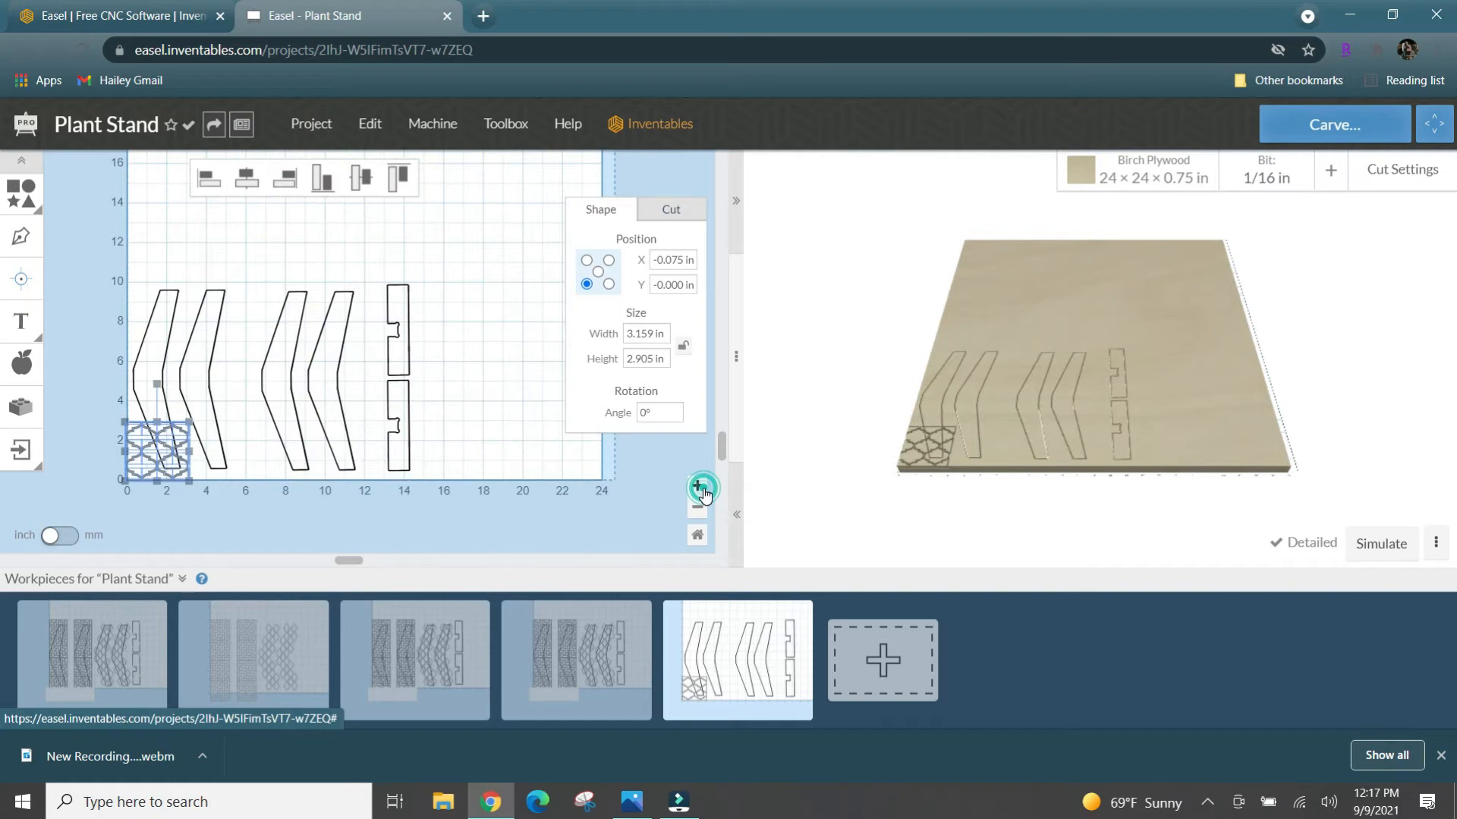
left_click(700, 488)
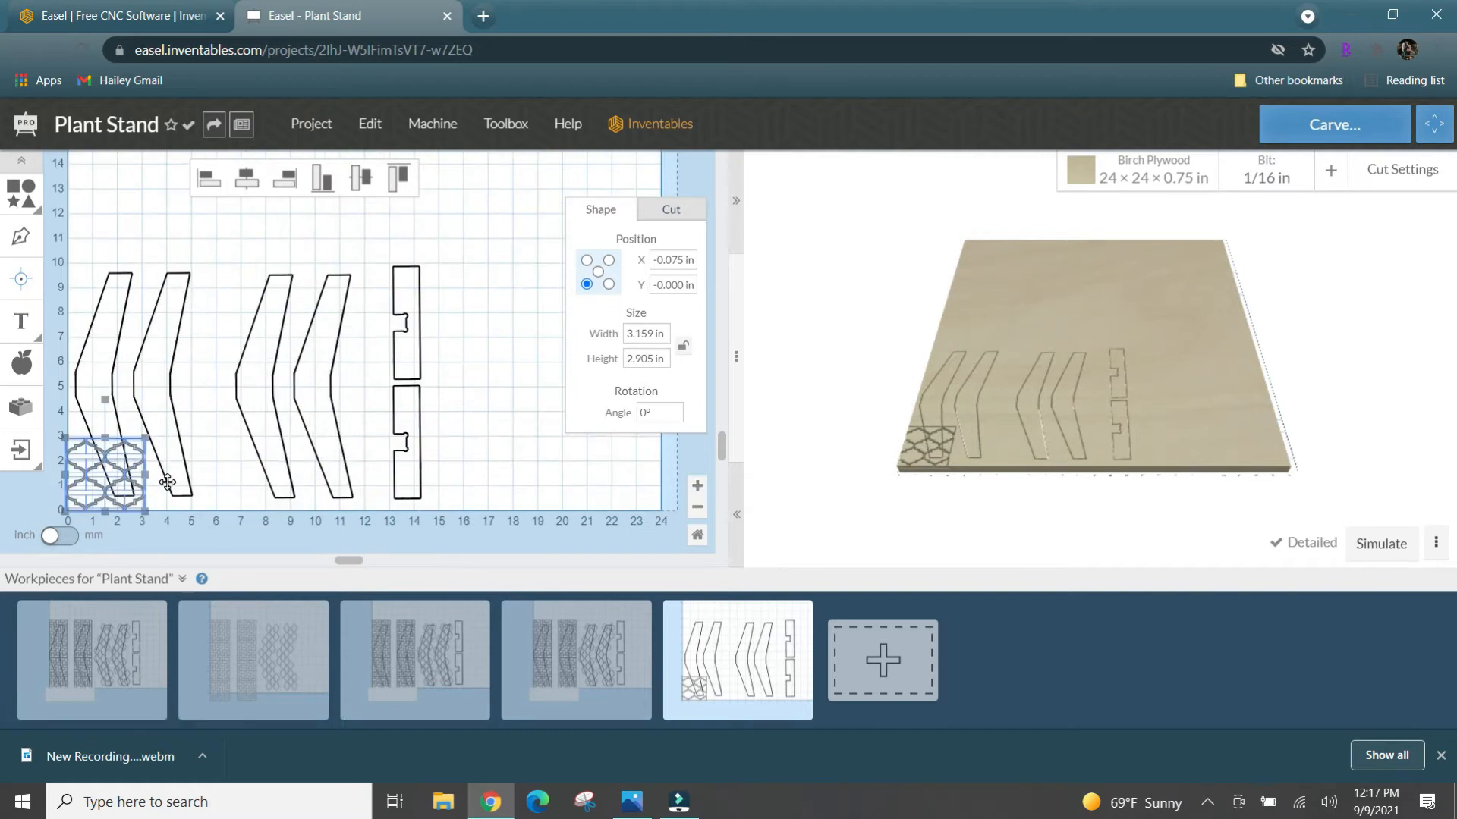
scroll(167, 483, "up", 3)
scroll(167, 483, "down", 5)
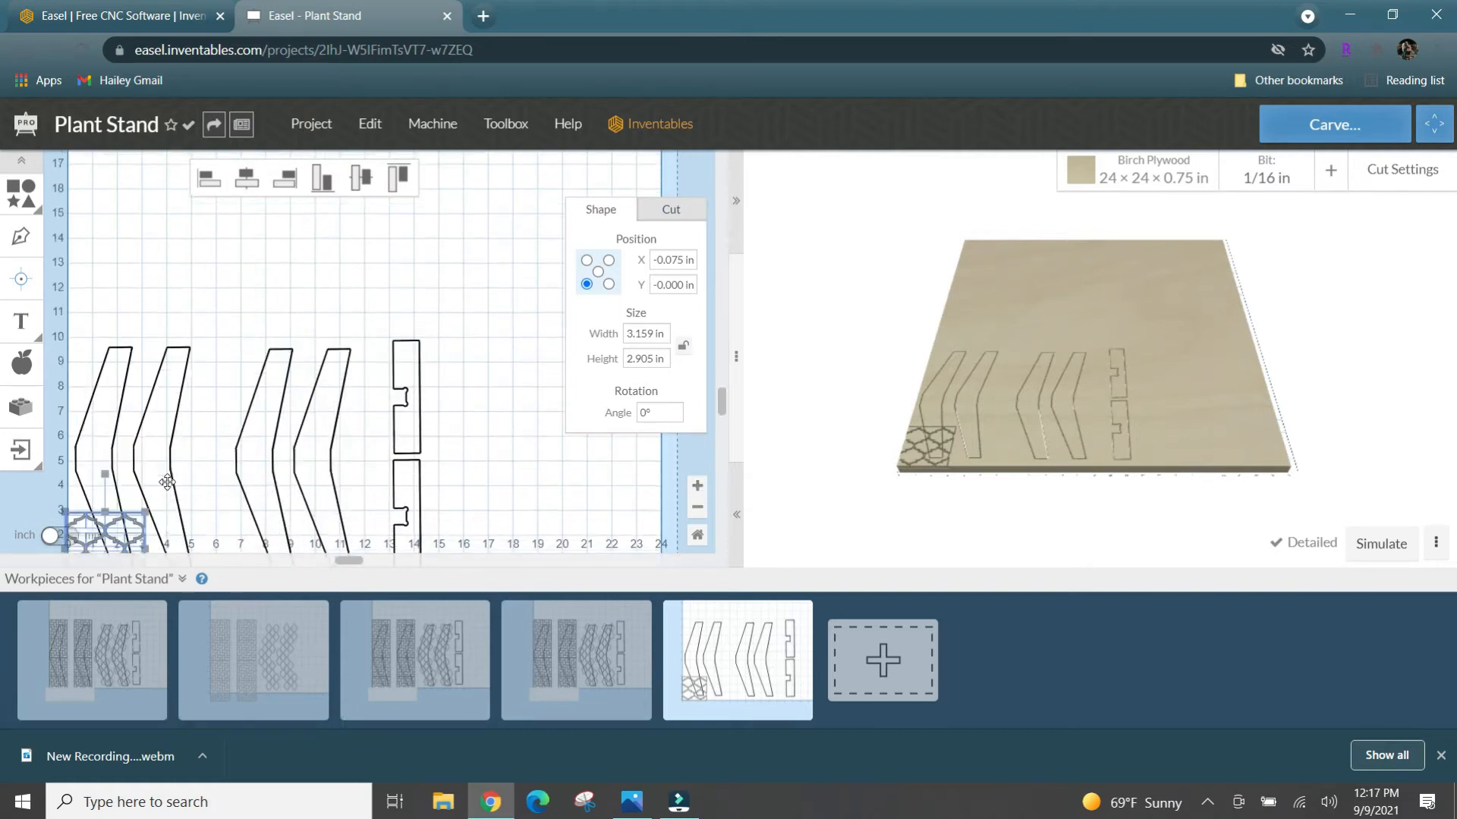
left_click(346, 551)
left_click_drag(343, 562, 255, 560)
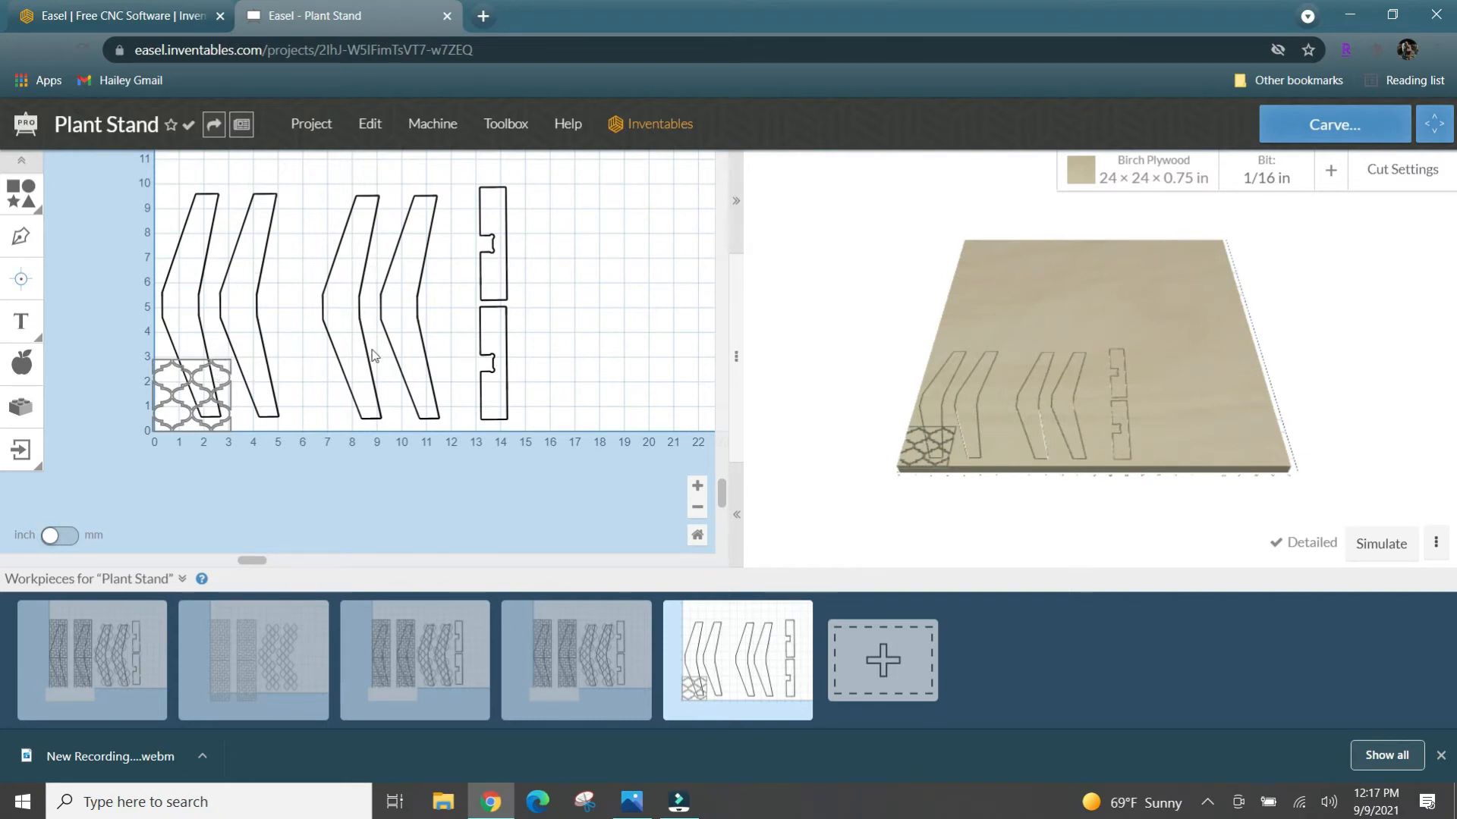
left_click(697, 486)
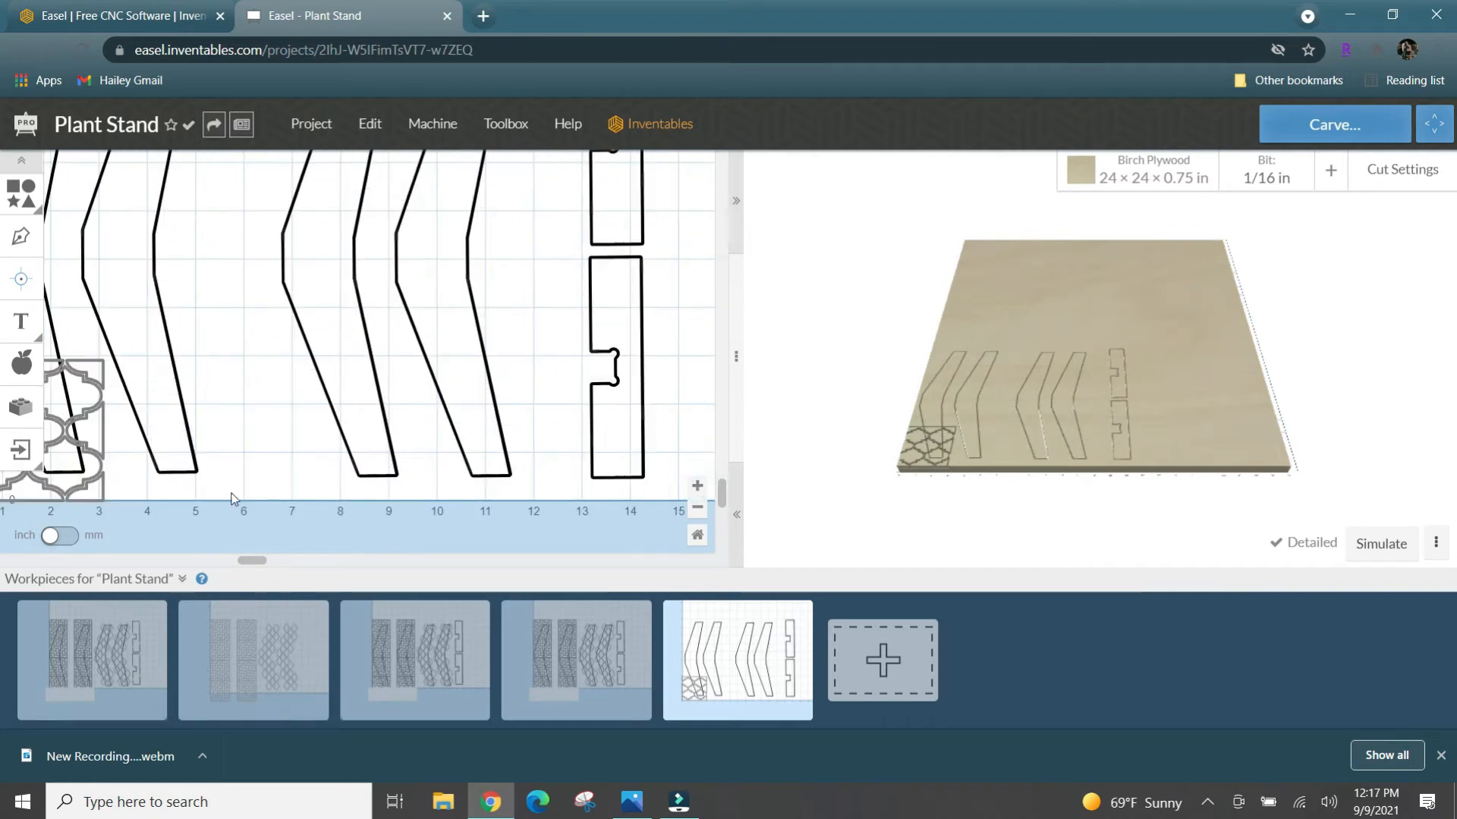
left_click_drag(252, 560, 181, 562)
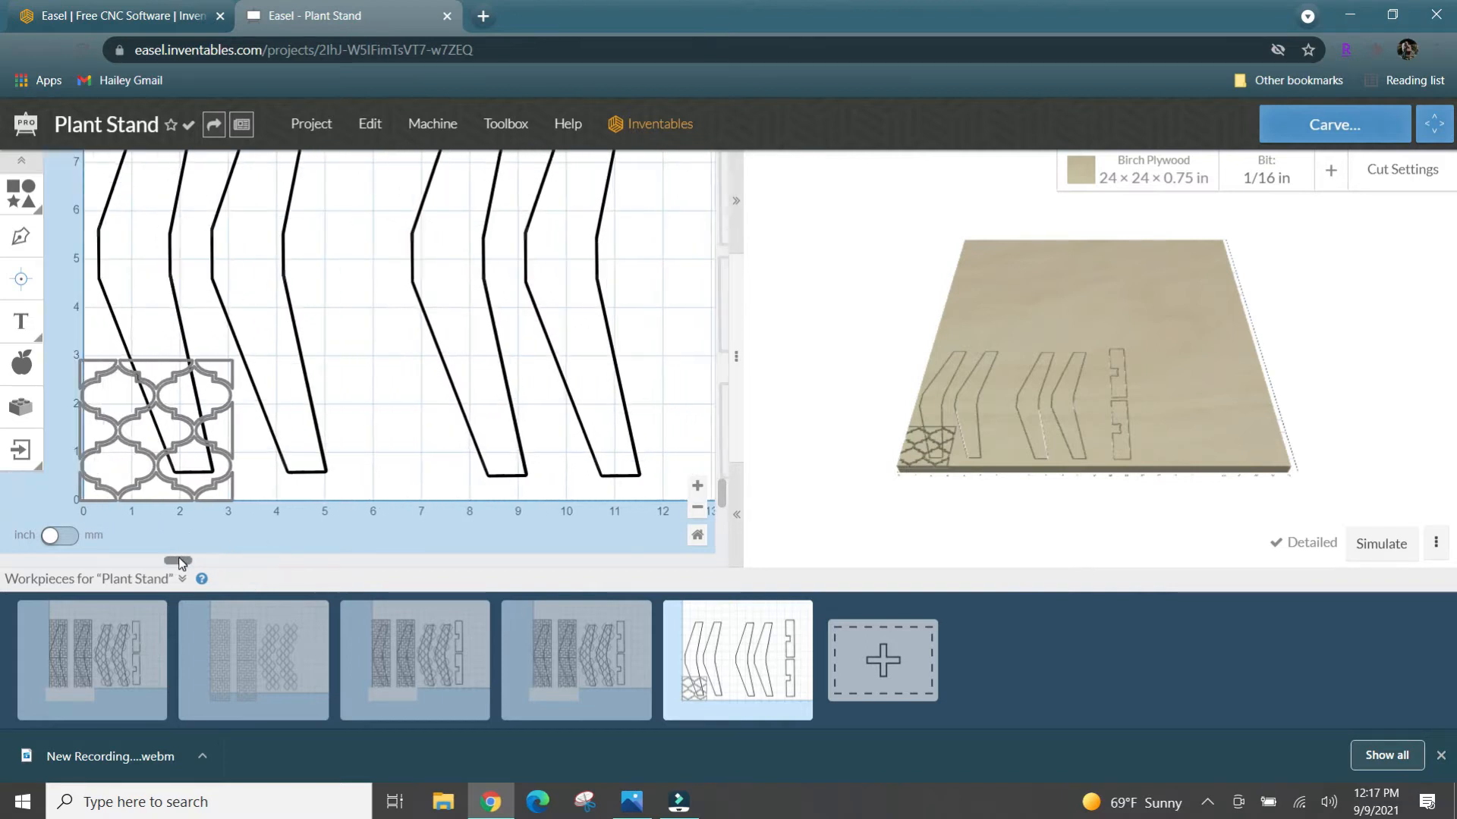
- Delete the partial border pieces around the lattice, keeping only the five complete quatrefoil shapes
left_click(105, 363)
left_click_drag(105, 363, 103, 358)
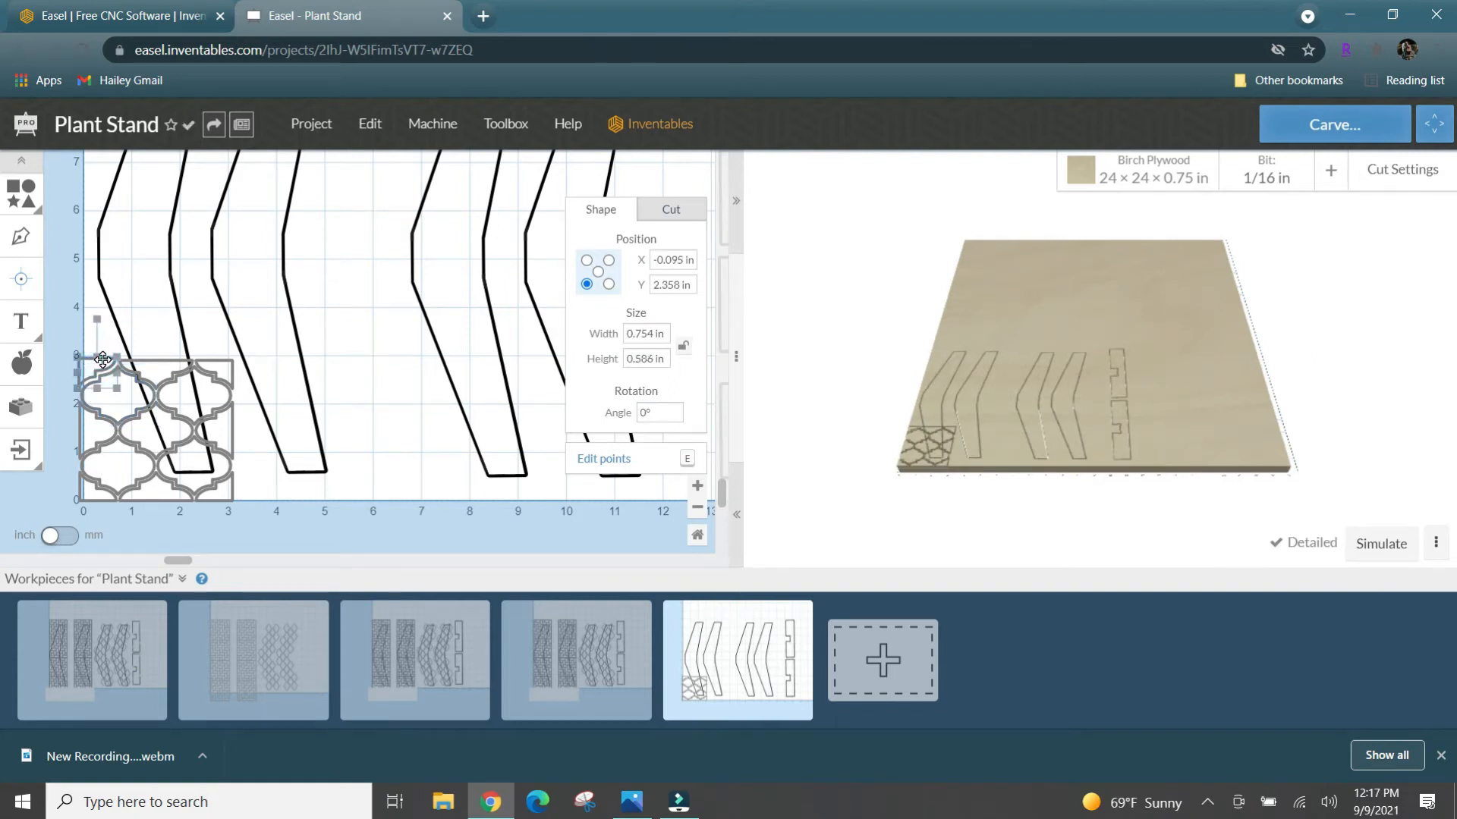
key("Delete")
left_click(155, 362)
key("Delete")
left_click(233, 367)
key("Delete")
left_click(233, 404)
key("Delete")
left_click(163, 490)
key("Delete")
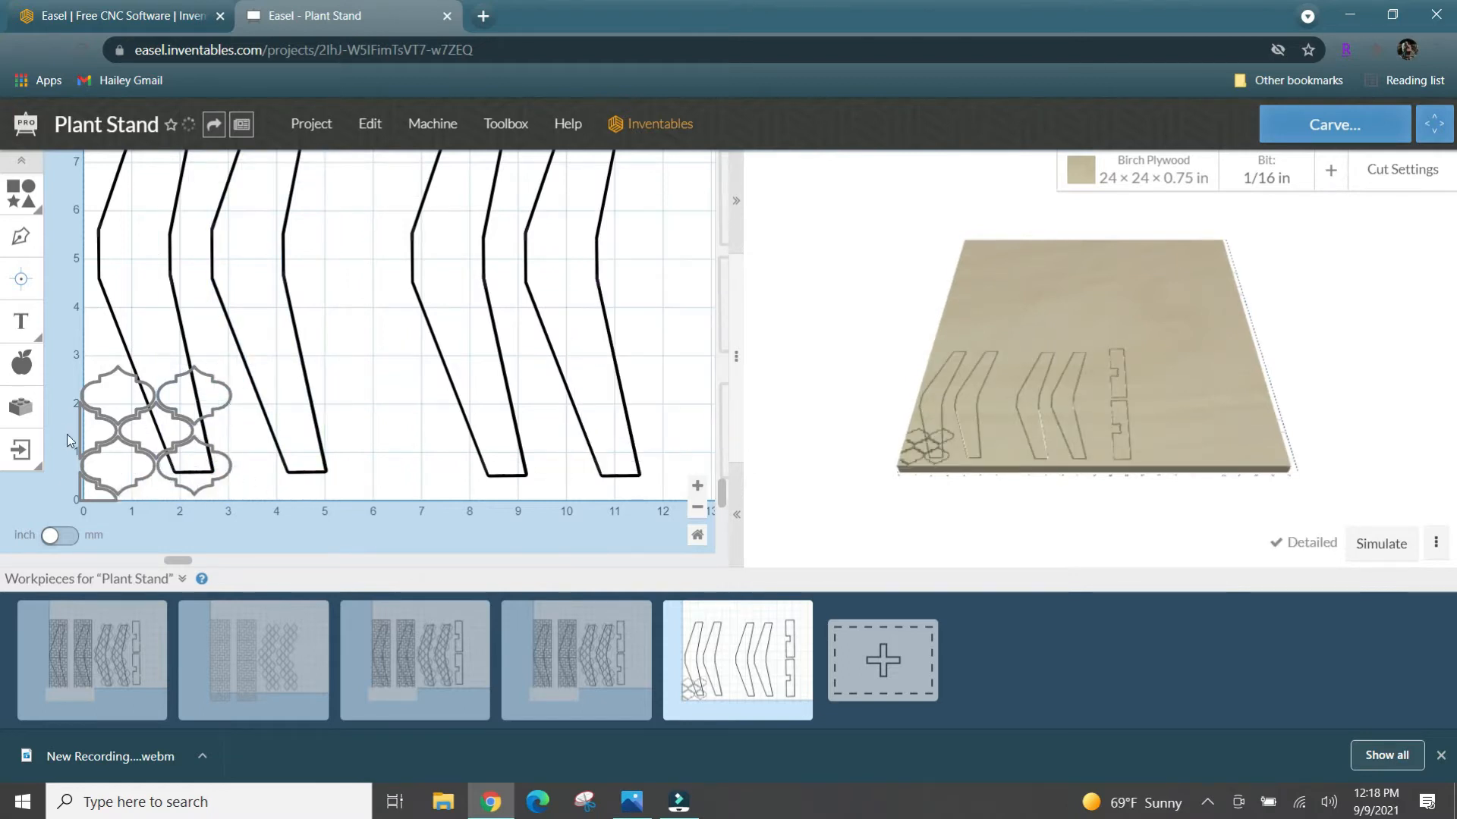
left_click(80, 423)
key("Delete")
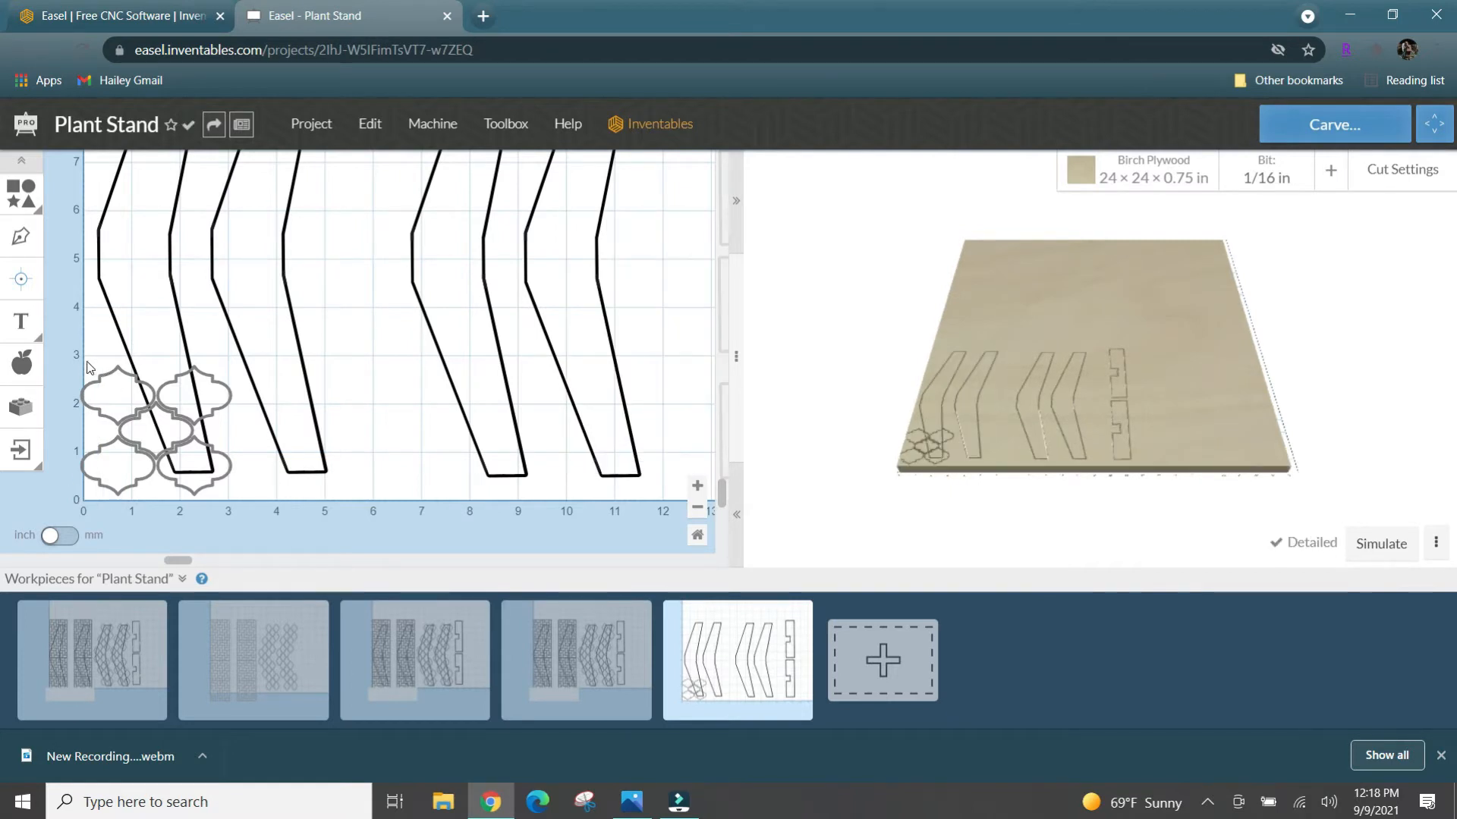
- Duplicate all five quatrefoils and set the copy beside the original over the second leg, at about X 3.05, Y 0.12 in
left_click(106, 417)
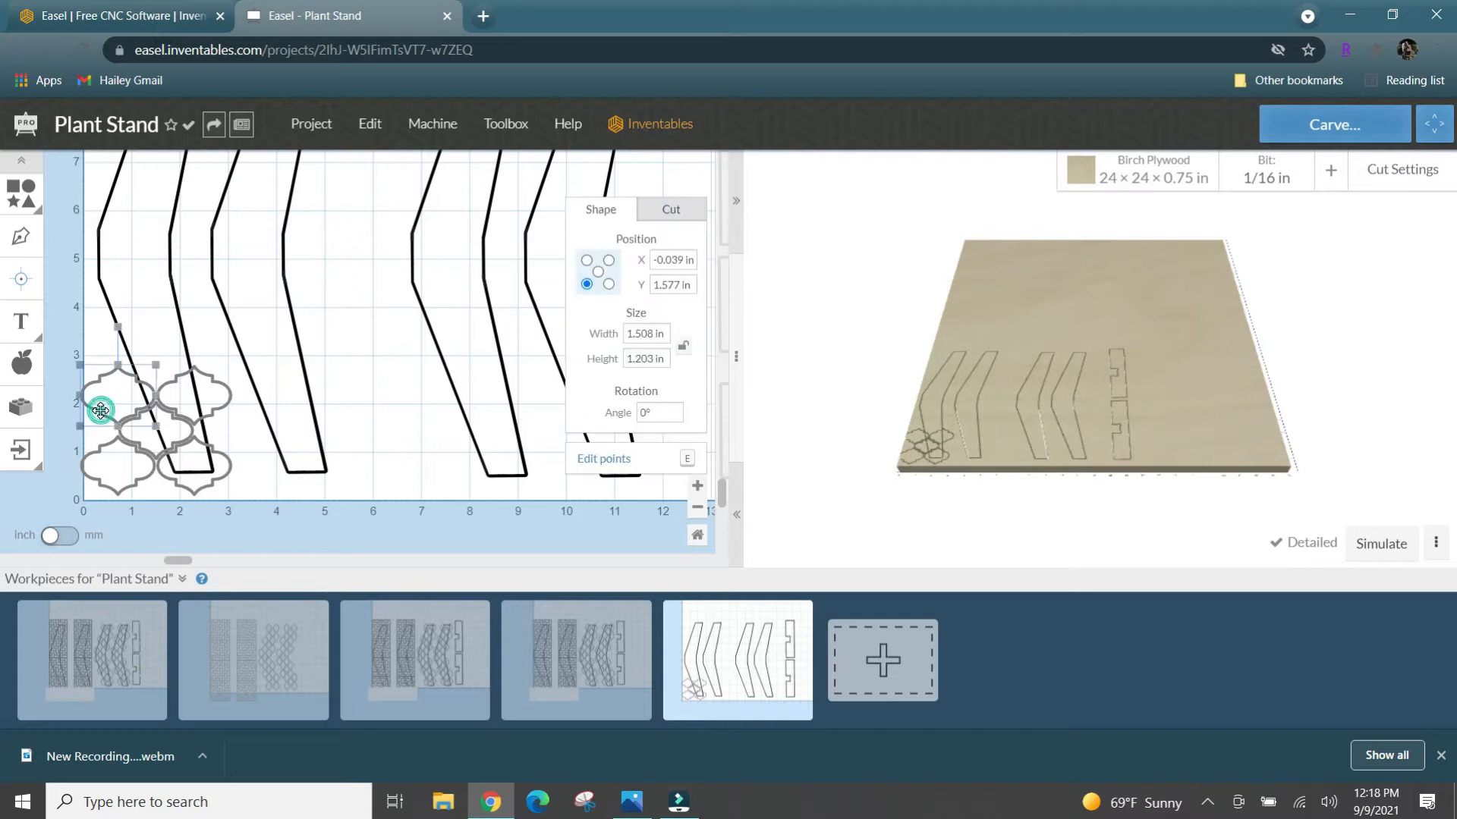
key("Right")
left_click(120, 427, "shift")
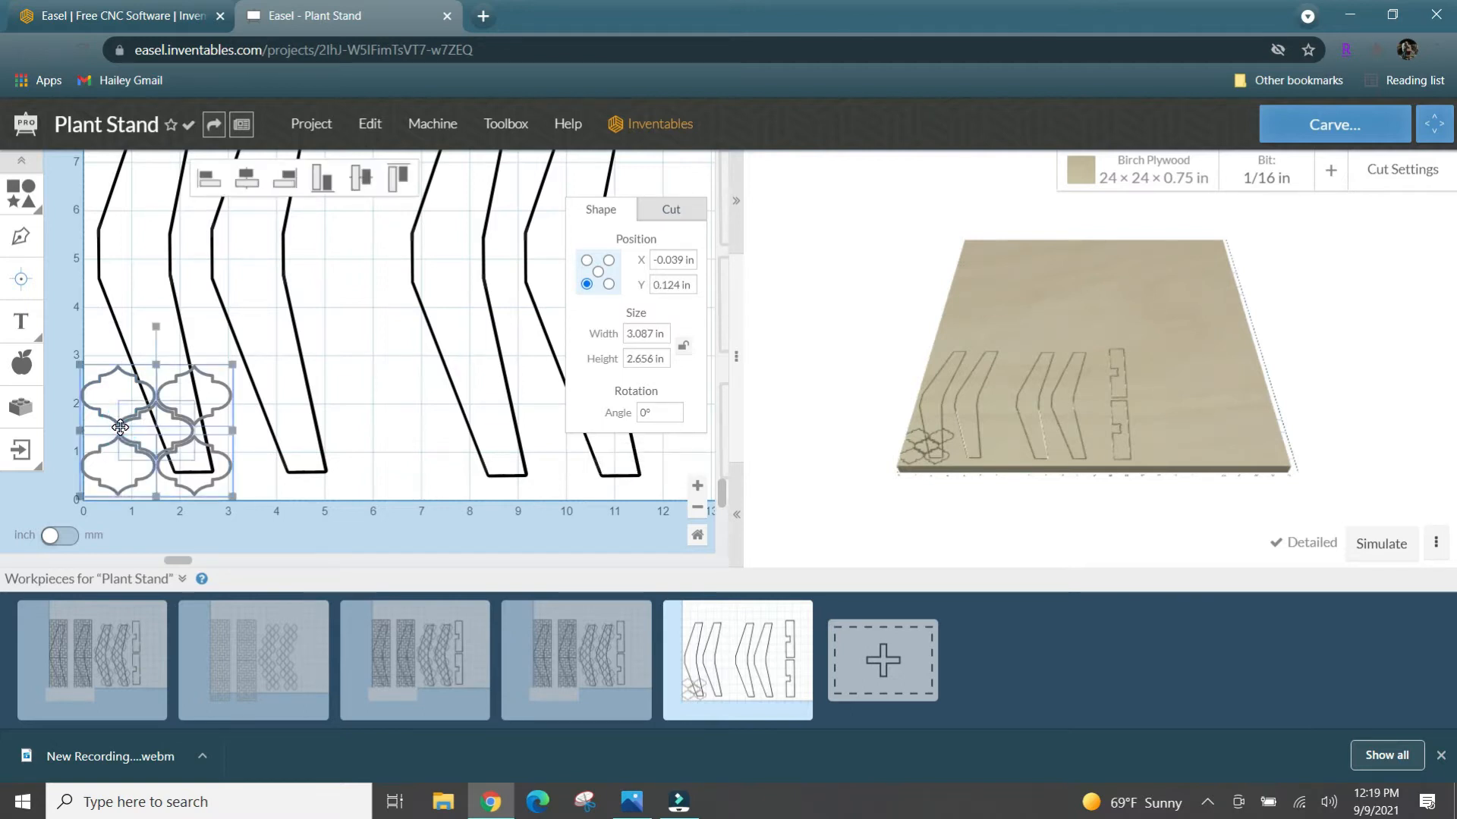
key("ctrl+d")
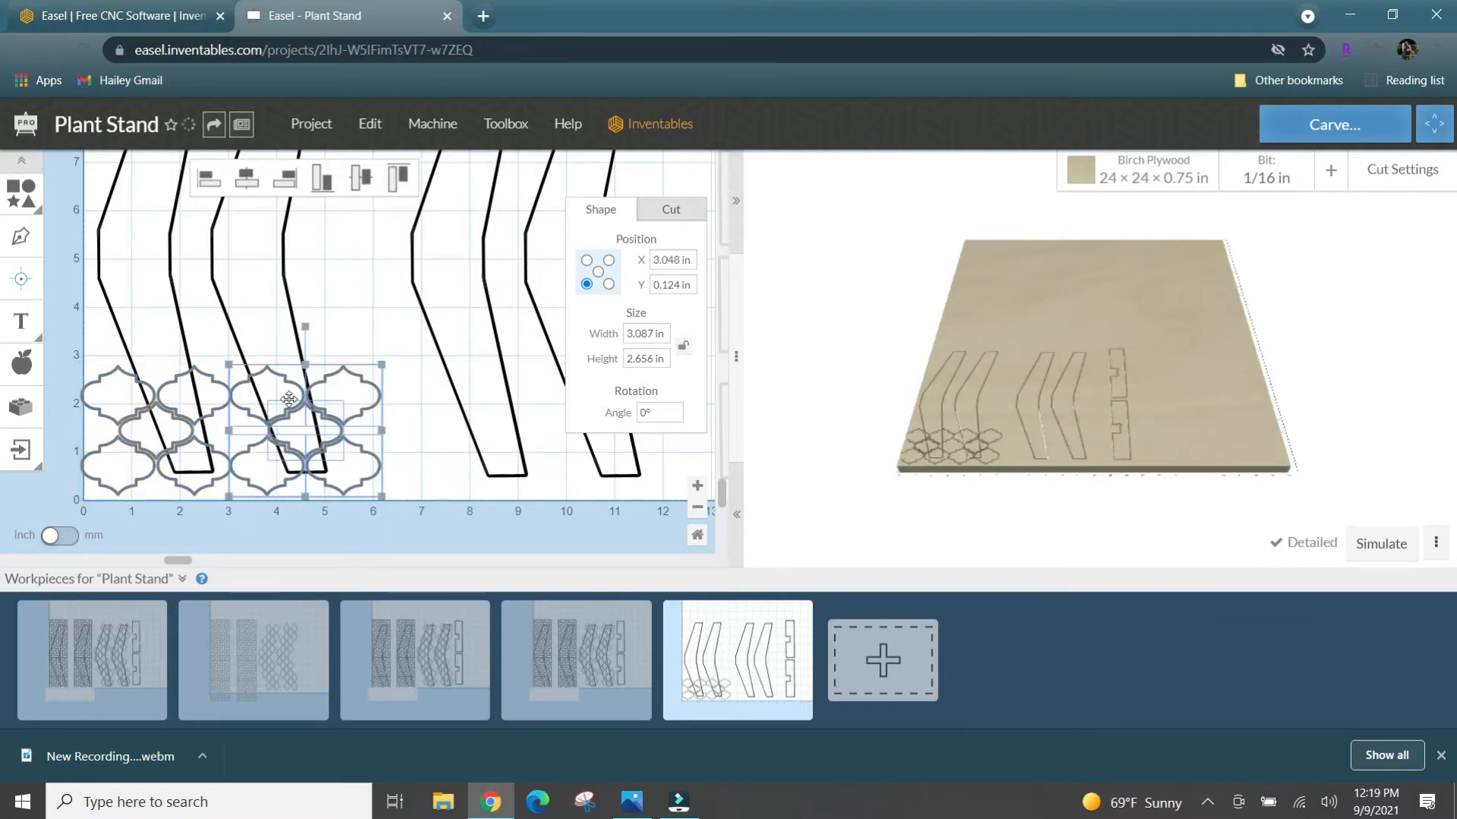
- Add two more interlocking rows of quatrefoil copies above the first across both legs, at about Y 2.36 and Y 4.60 in
left_click_drag(288, 398, 106, 315)
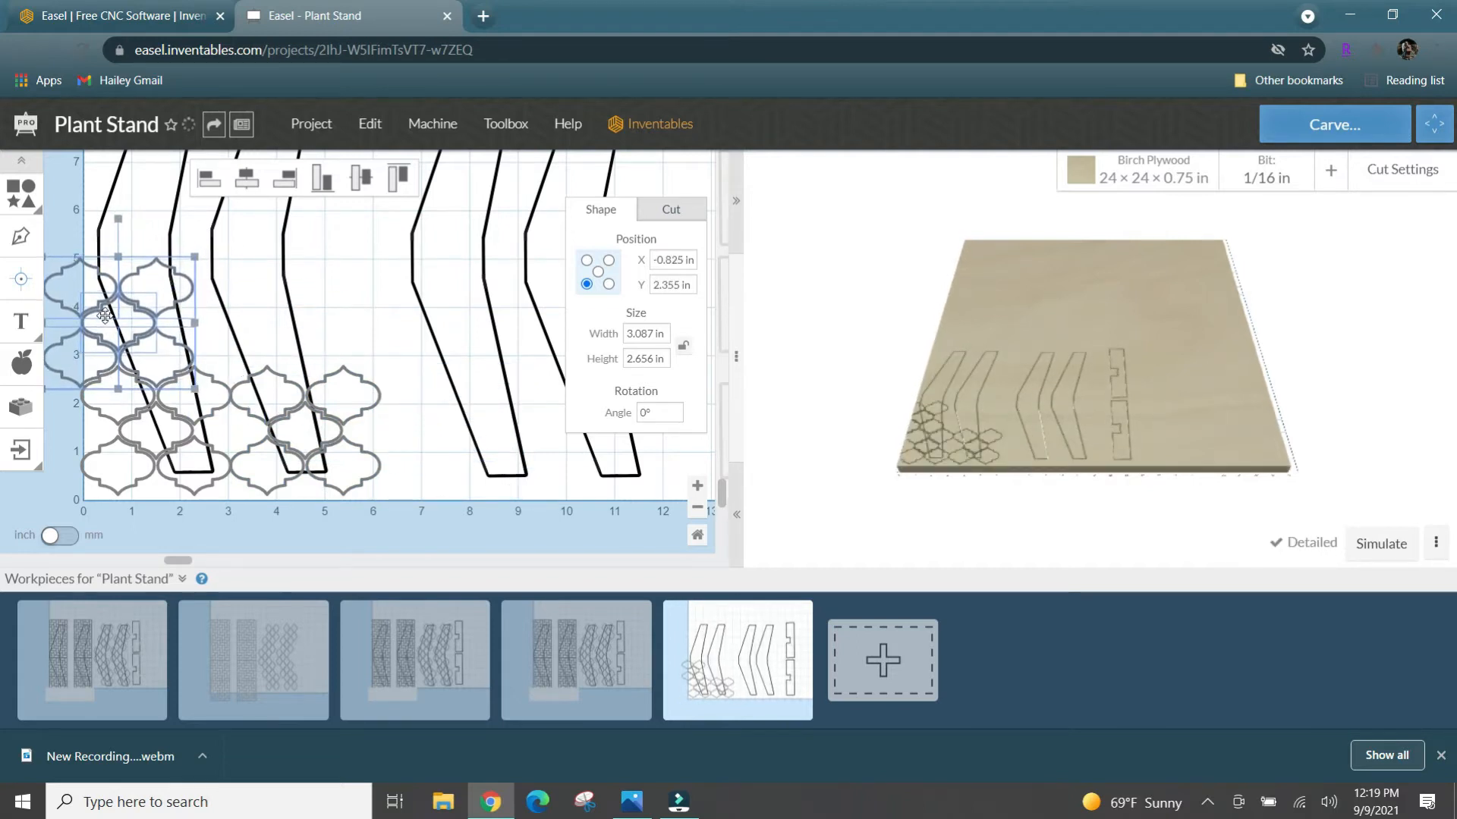
key("ctrl+v")
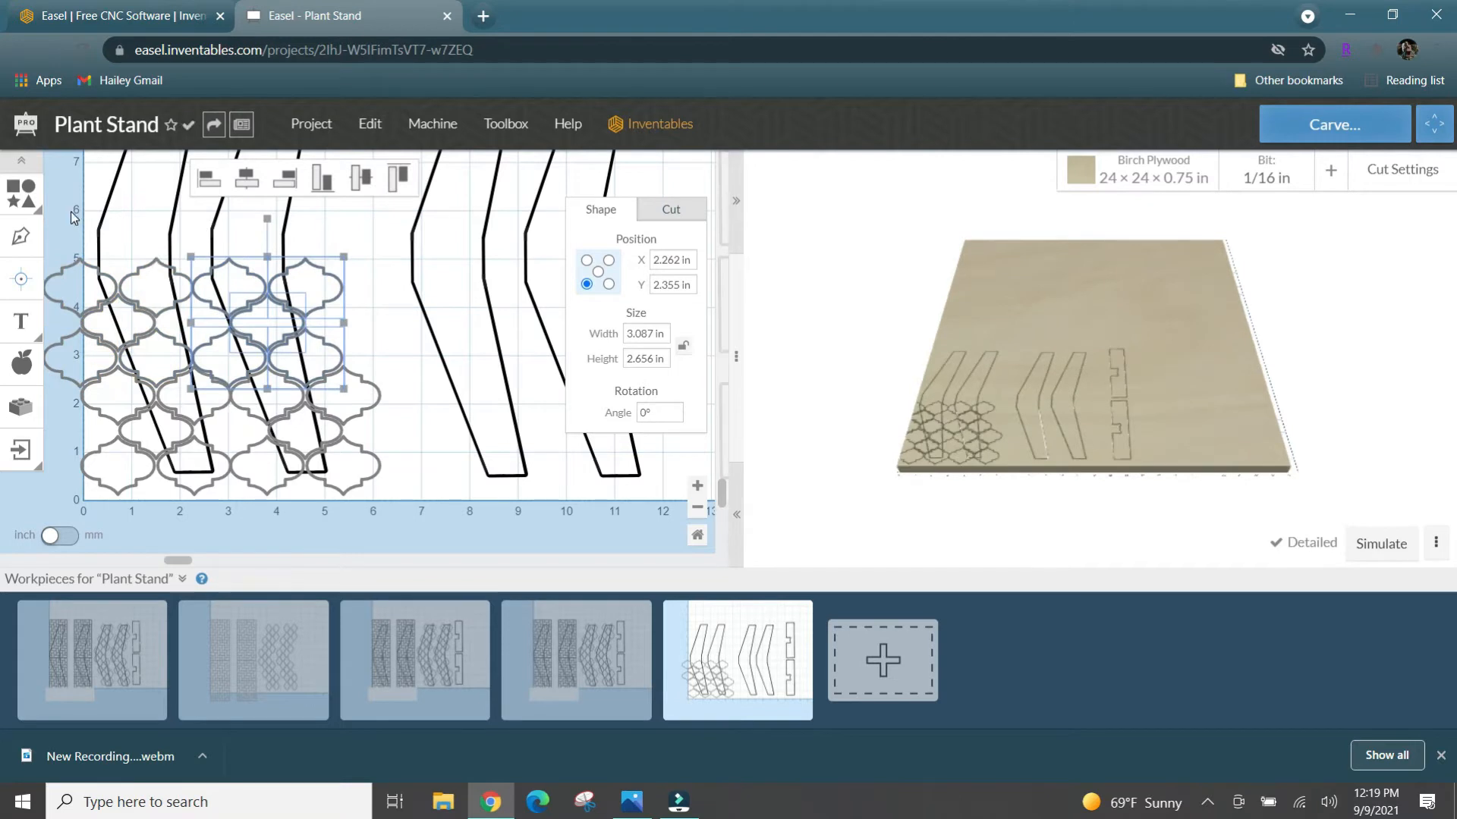
scroll(190, 220, "up", 3)
key("ctrl+v")
left_click_drag(336, 325, 128, 420)
key("ctrl+v")
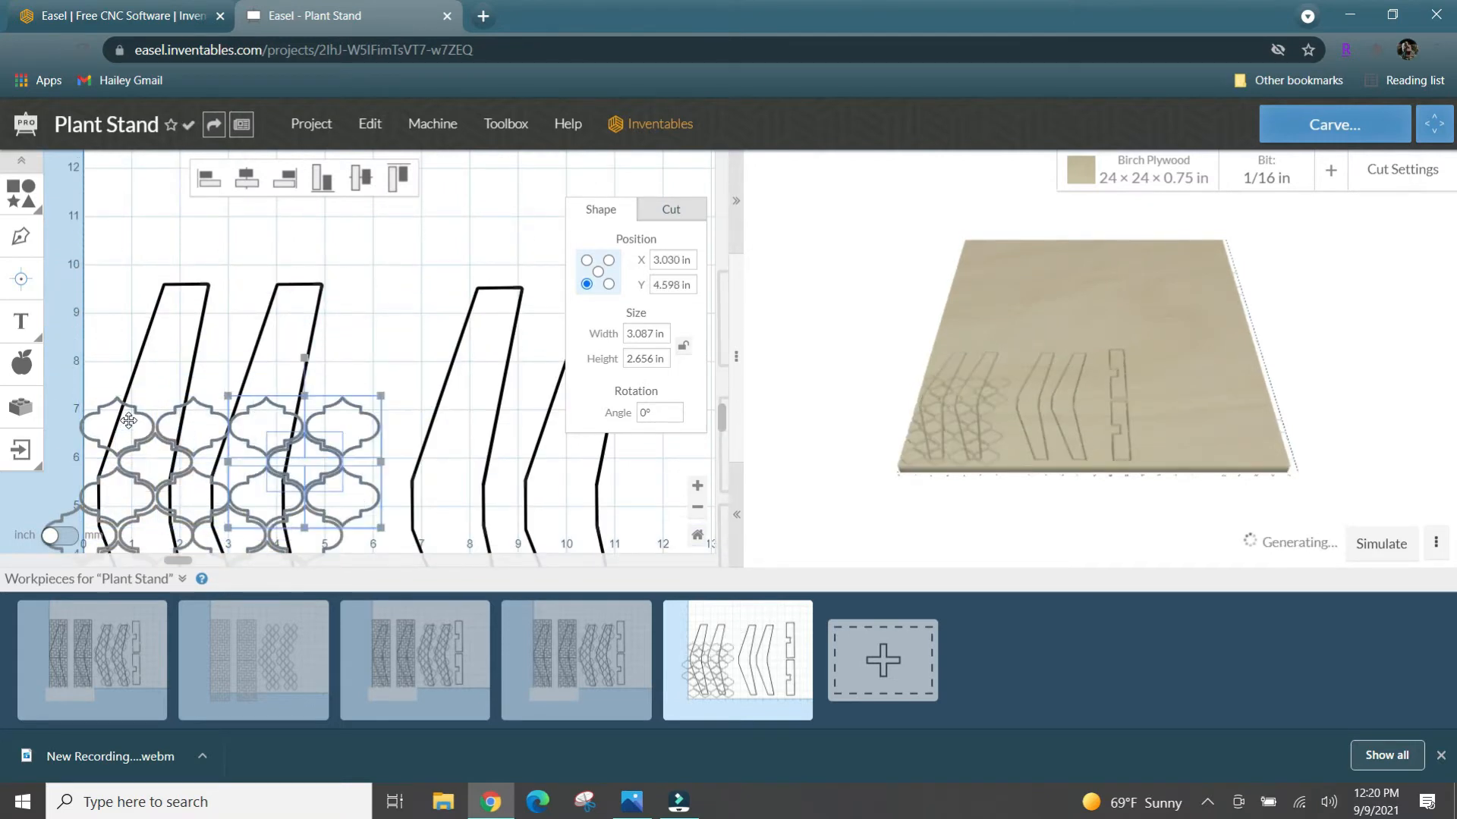
- Cover the tops of the first two legs with two more quatrefoil copies, at about X 0.71 and X 3.80, Y 6.84 in
key("ctrl+v")
left_click_drag(429, 416, 169, 306)
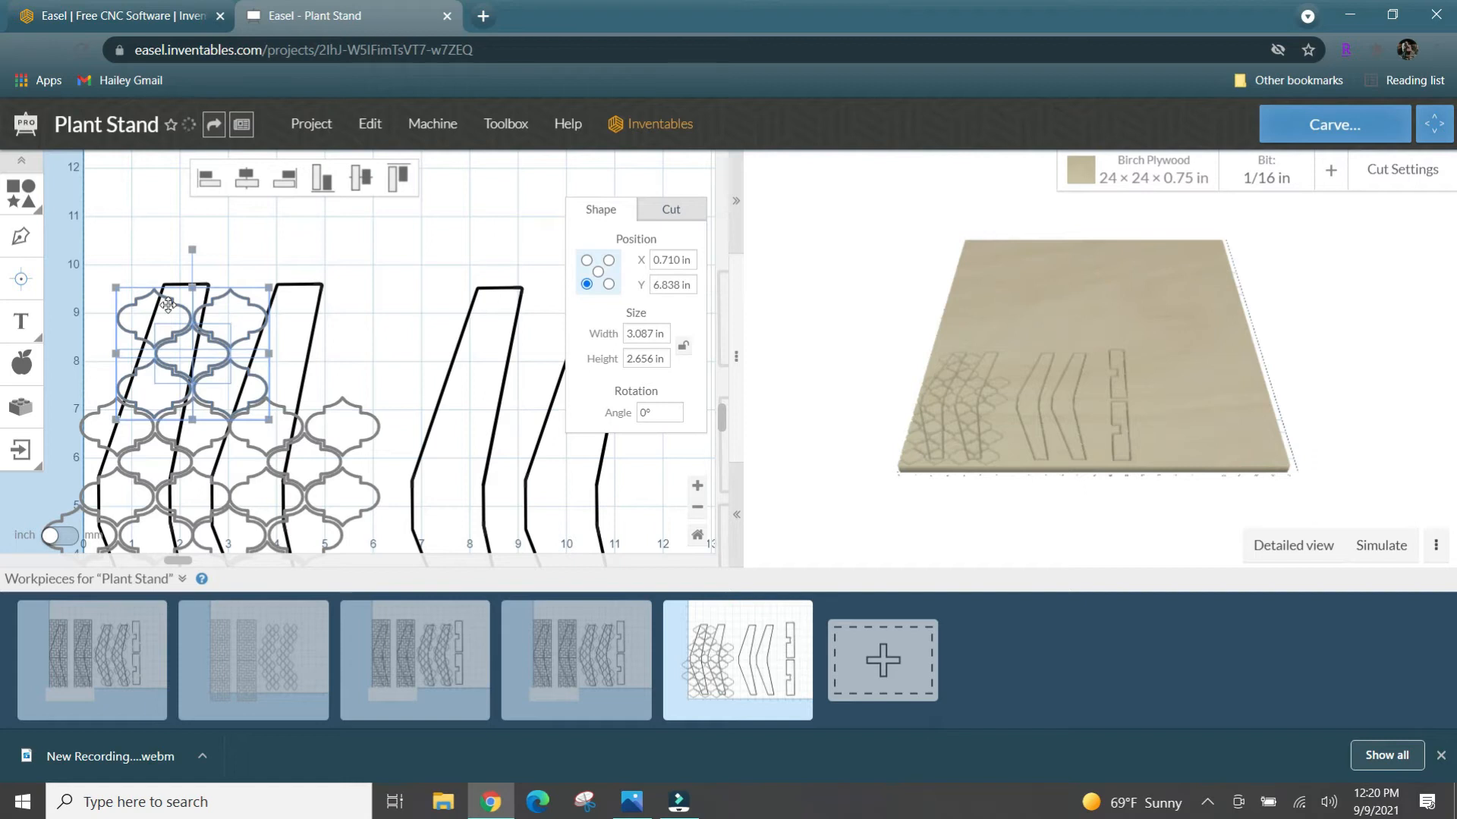
key("ctrl+v")
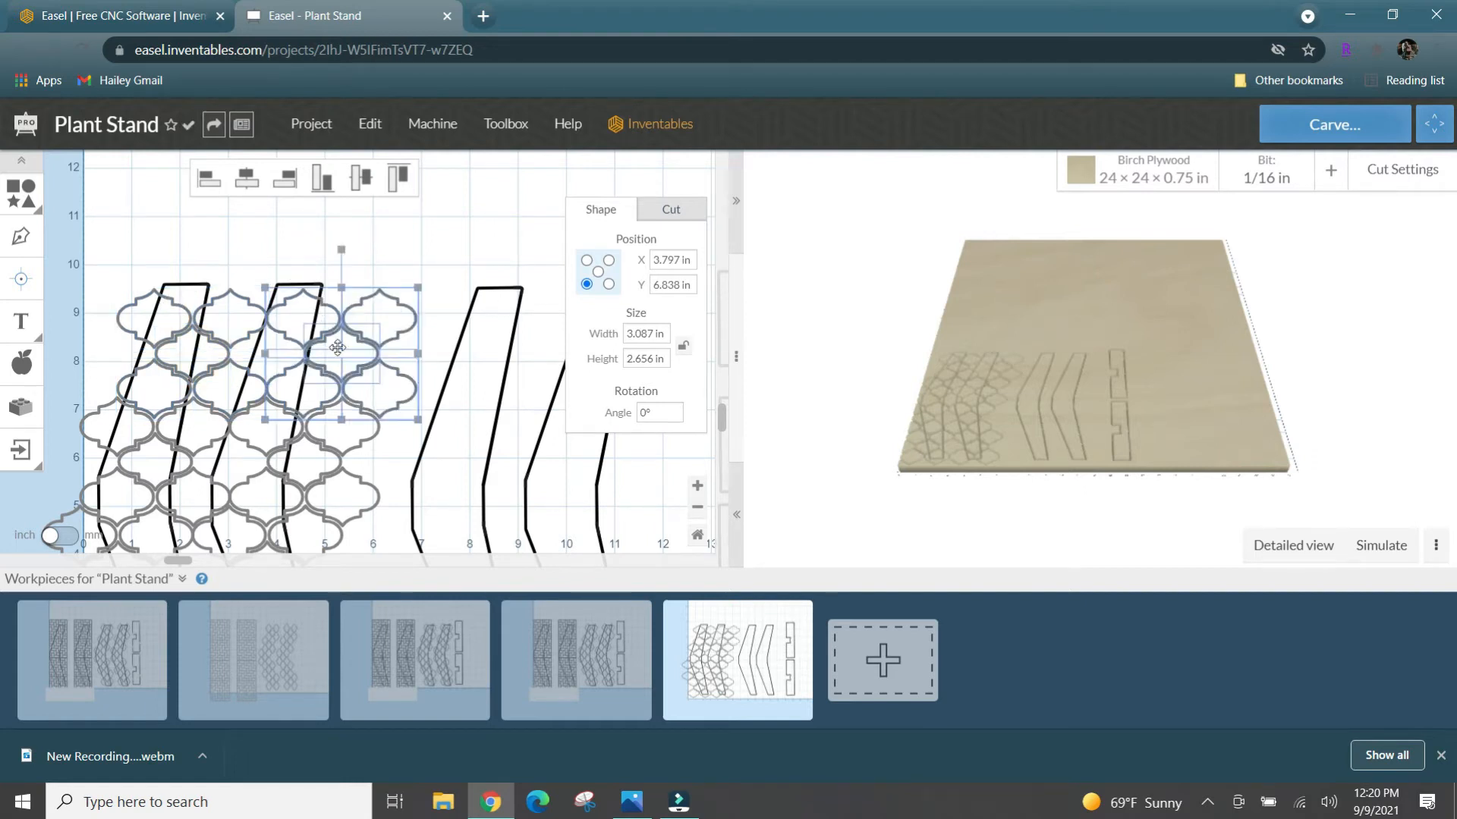
- Cover the lattice overhanging the workpiece edge with a rectangle 2 in wide and about 7.68 in tall, at about X -1.77, Y 0.10 in
scroll(353, 348, "down", 5)
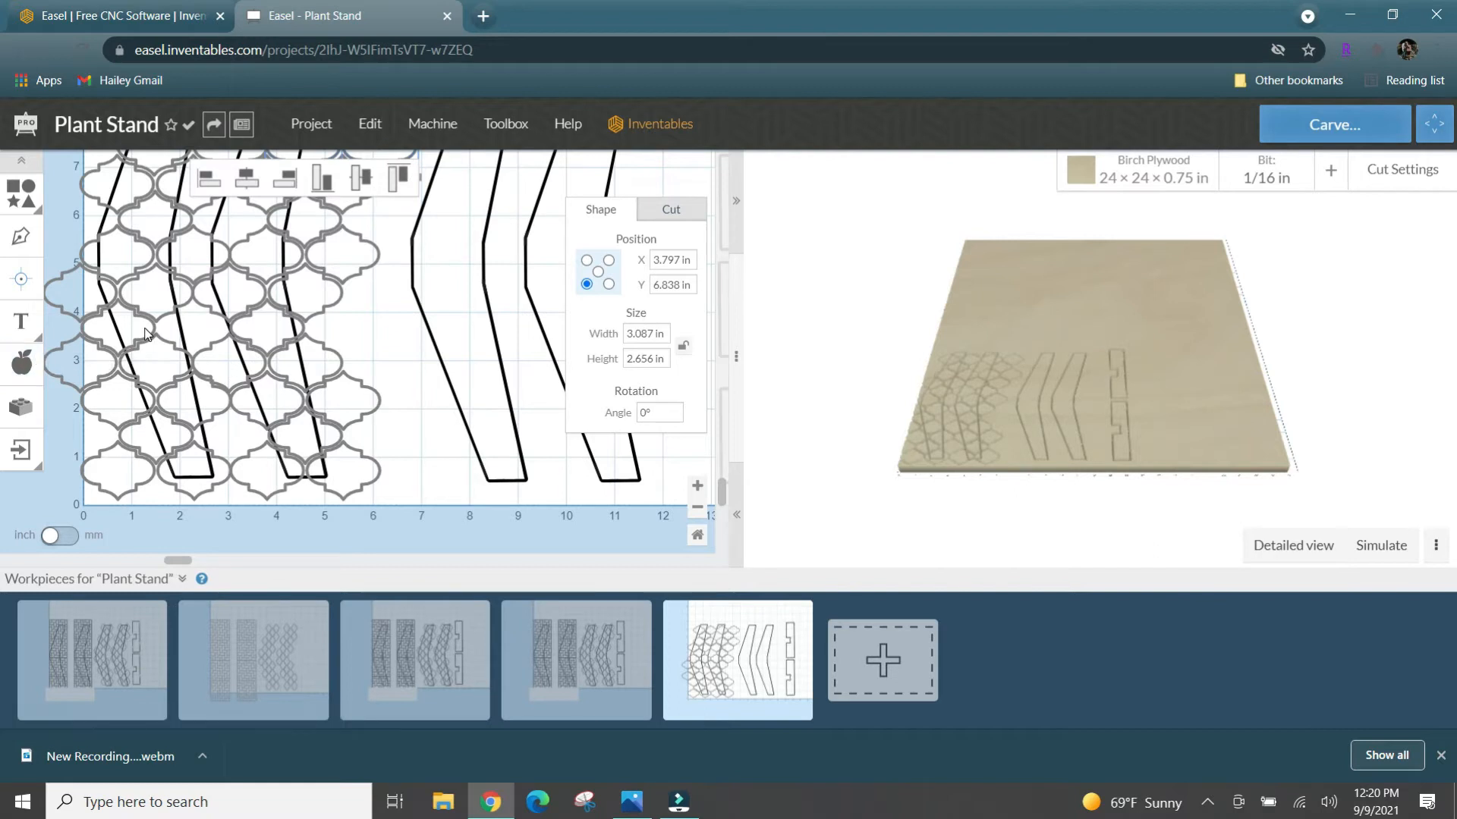
scroll(147, 334, "up", 5)
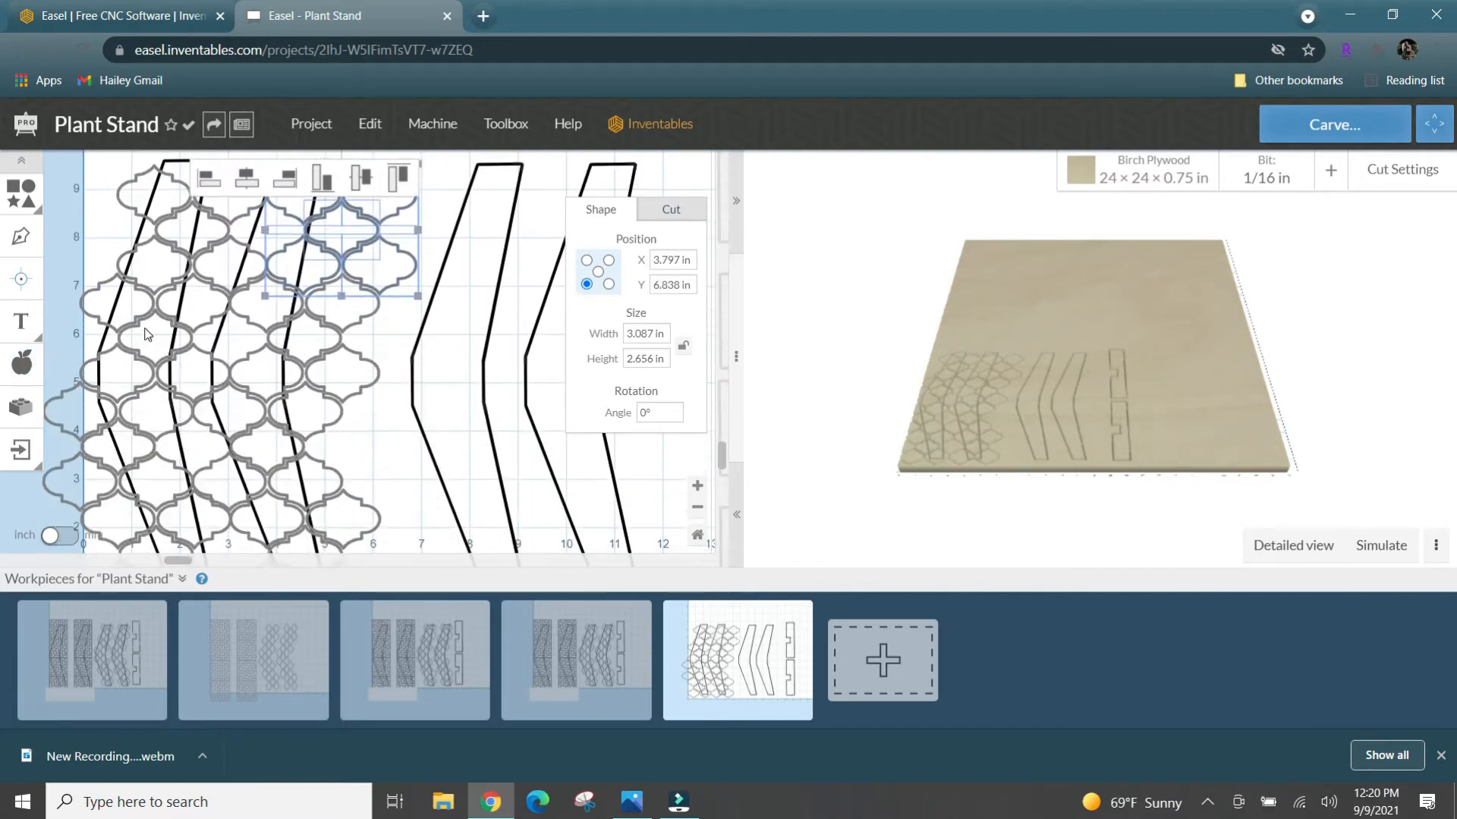
scroll(146, 334, "down", 1)
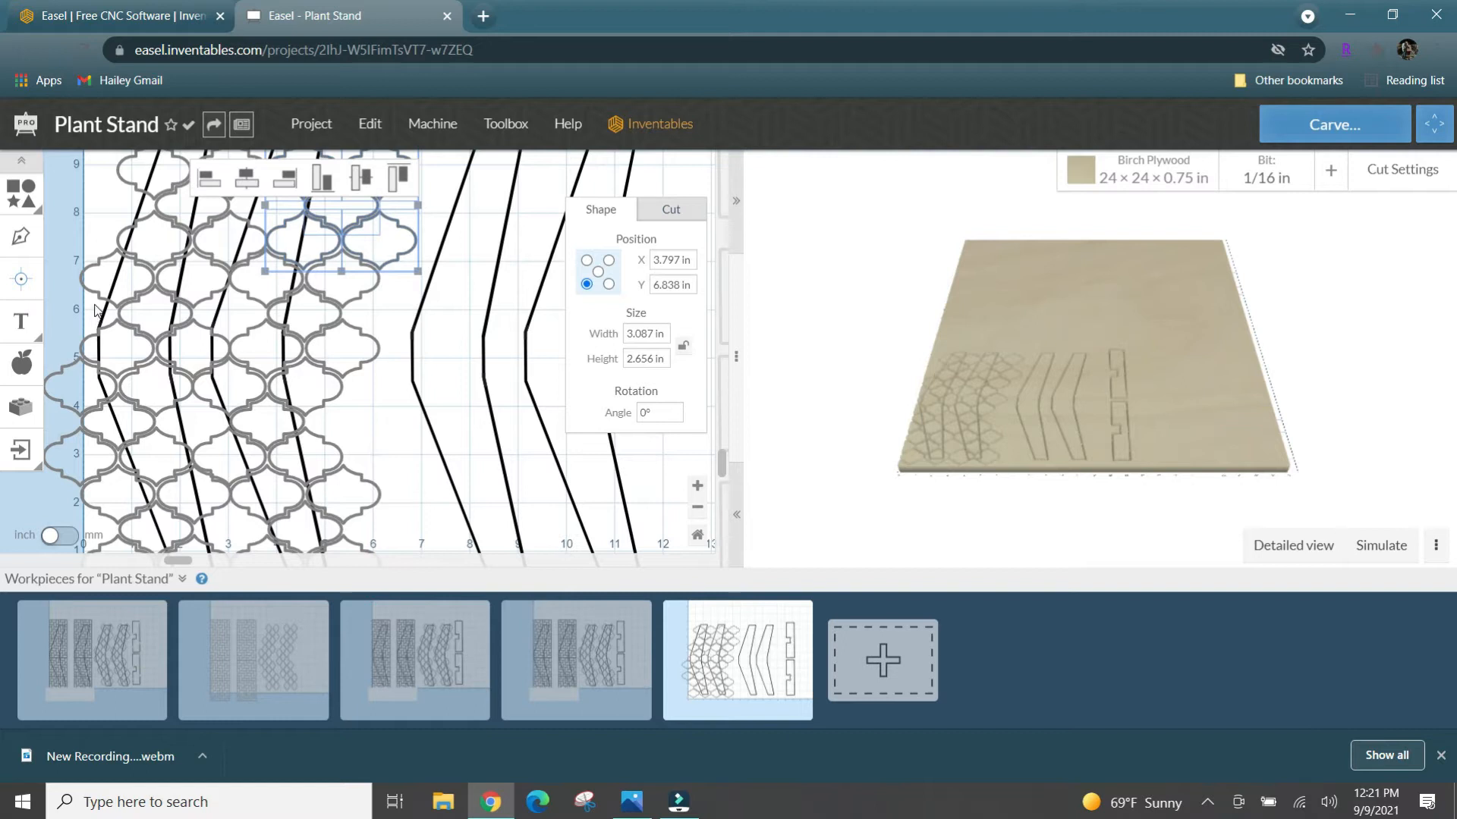
scroll(96, 309, "down", 5)
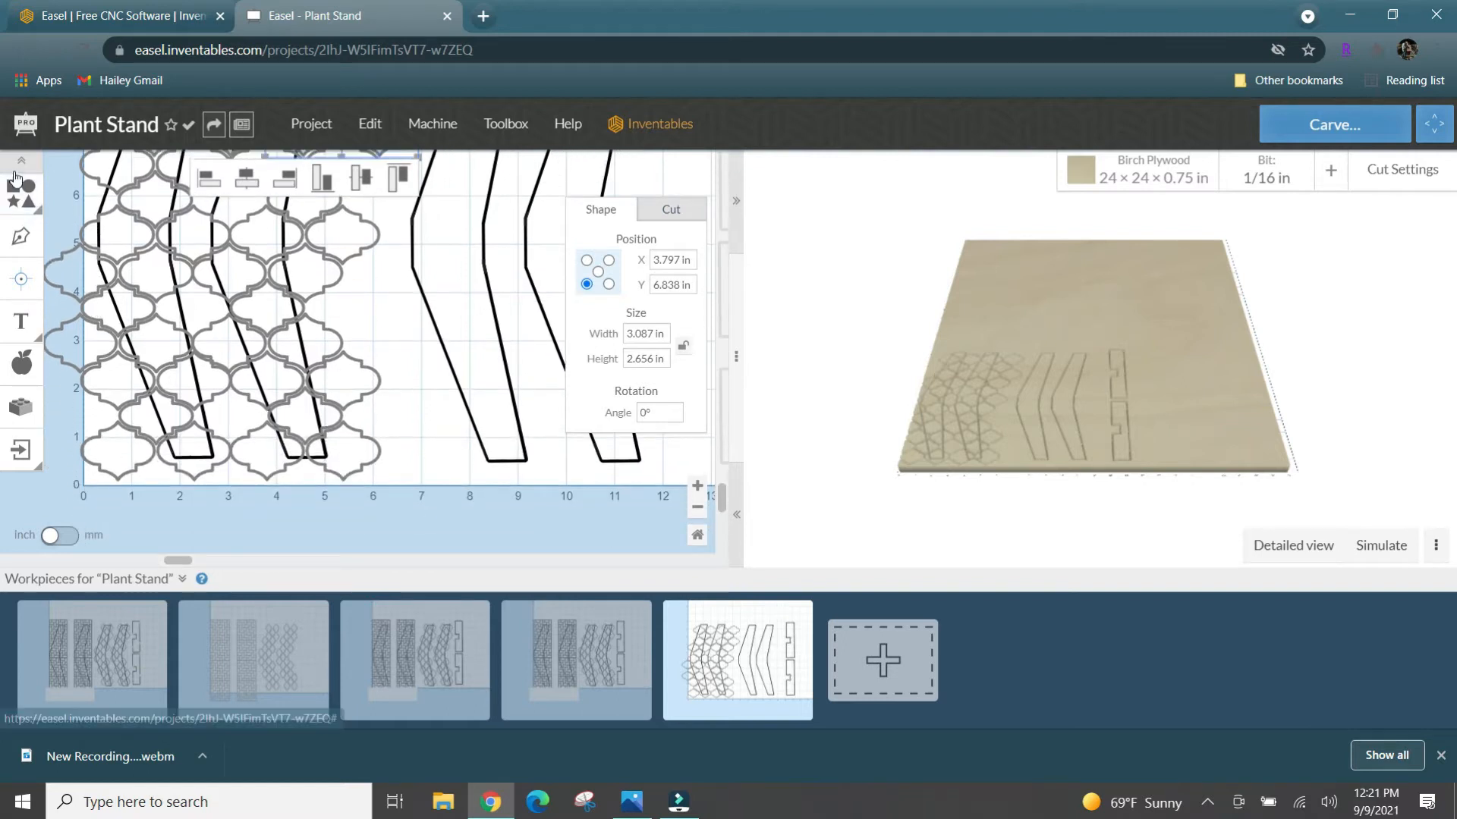
left_click(16, 191)
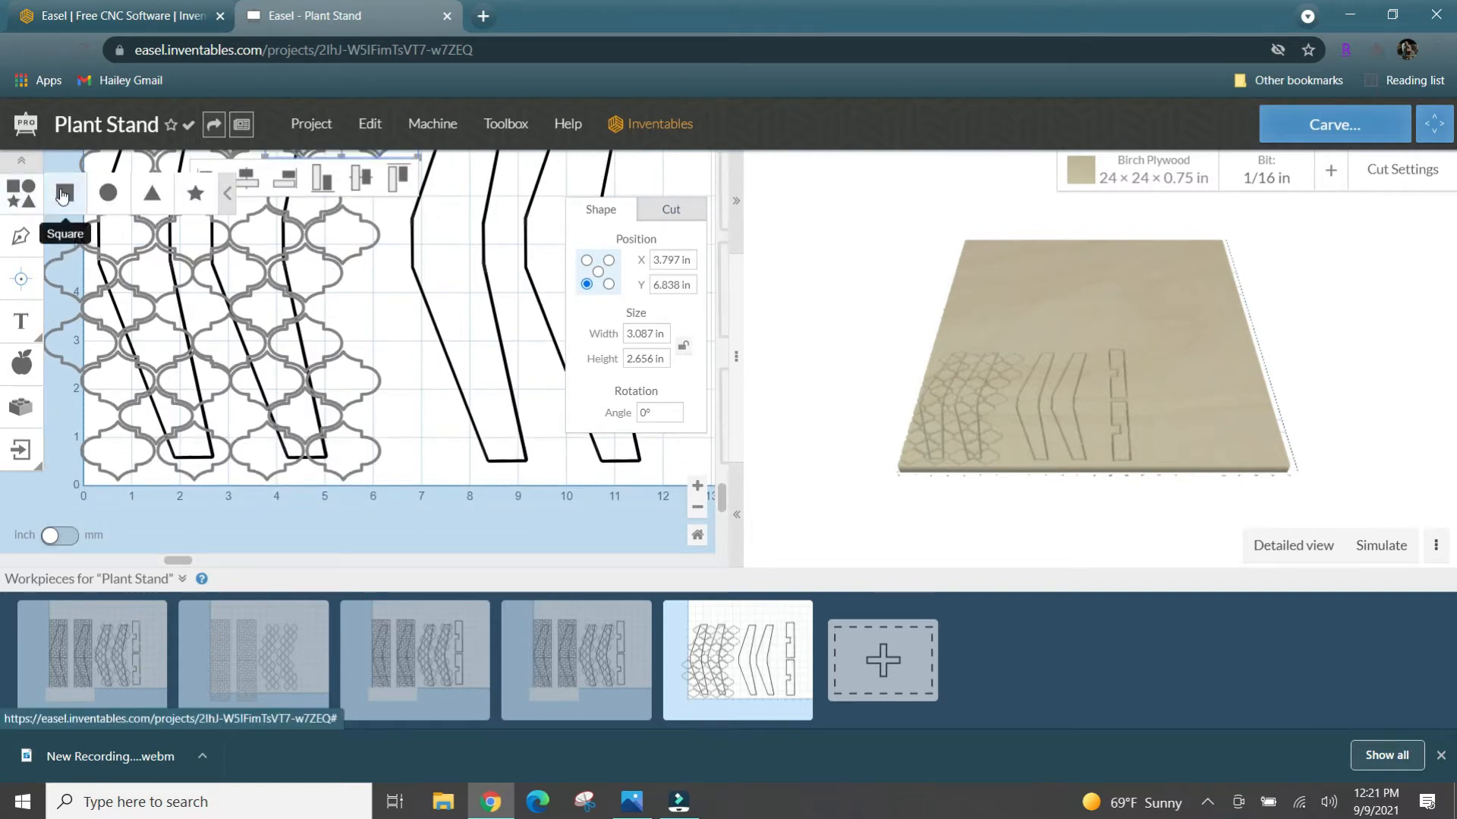
left_click(64, 193)
left_click_drag(184, 402, 58, 447)
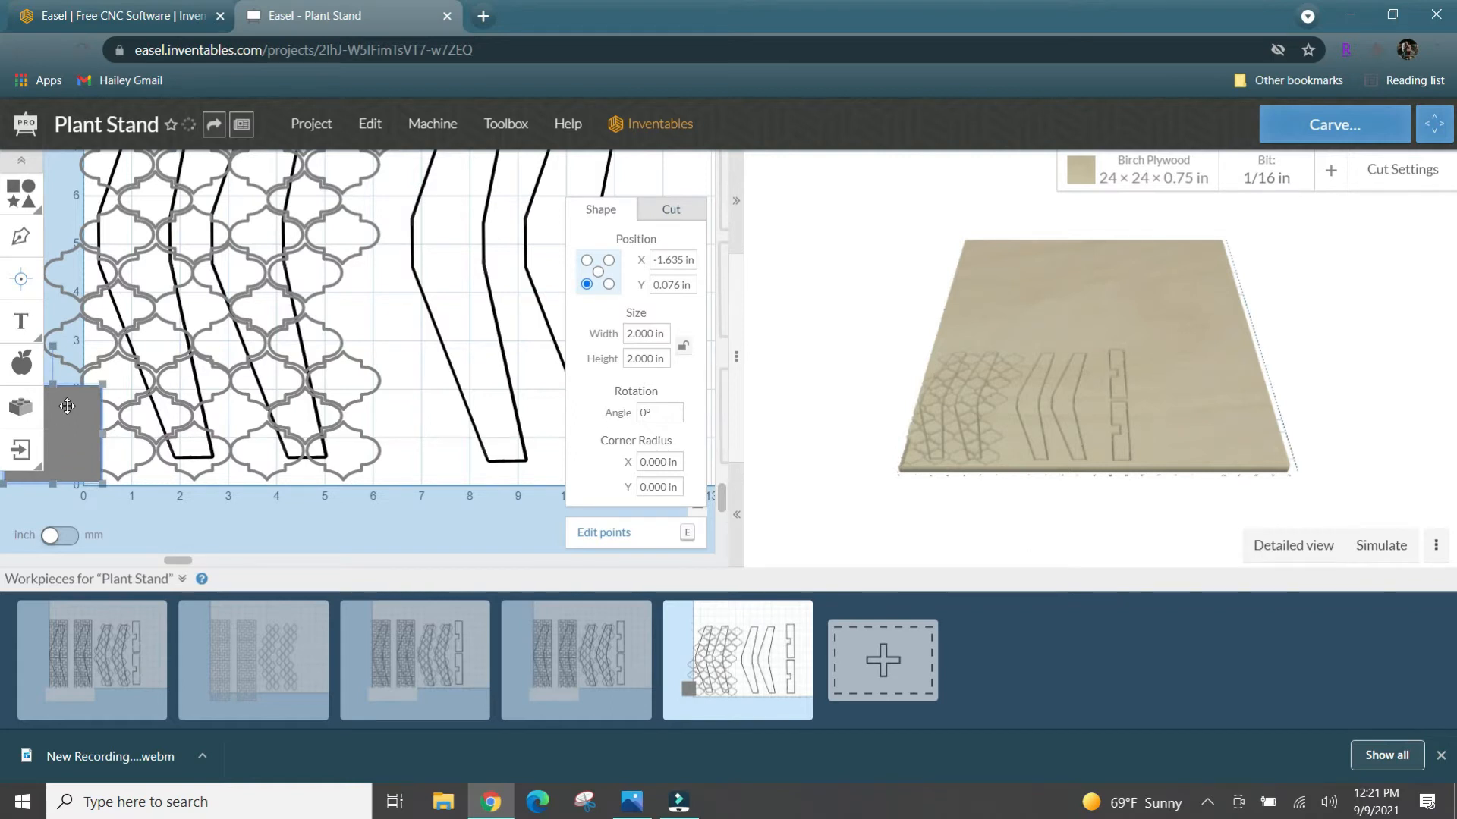
left_click_drag(50, 381, 61, 102)
left_click_drag(87, 241, 79, 239)
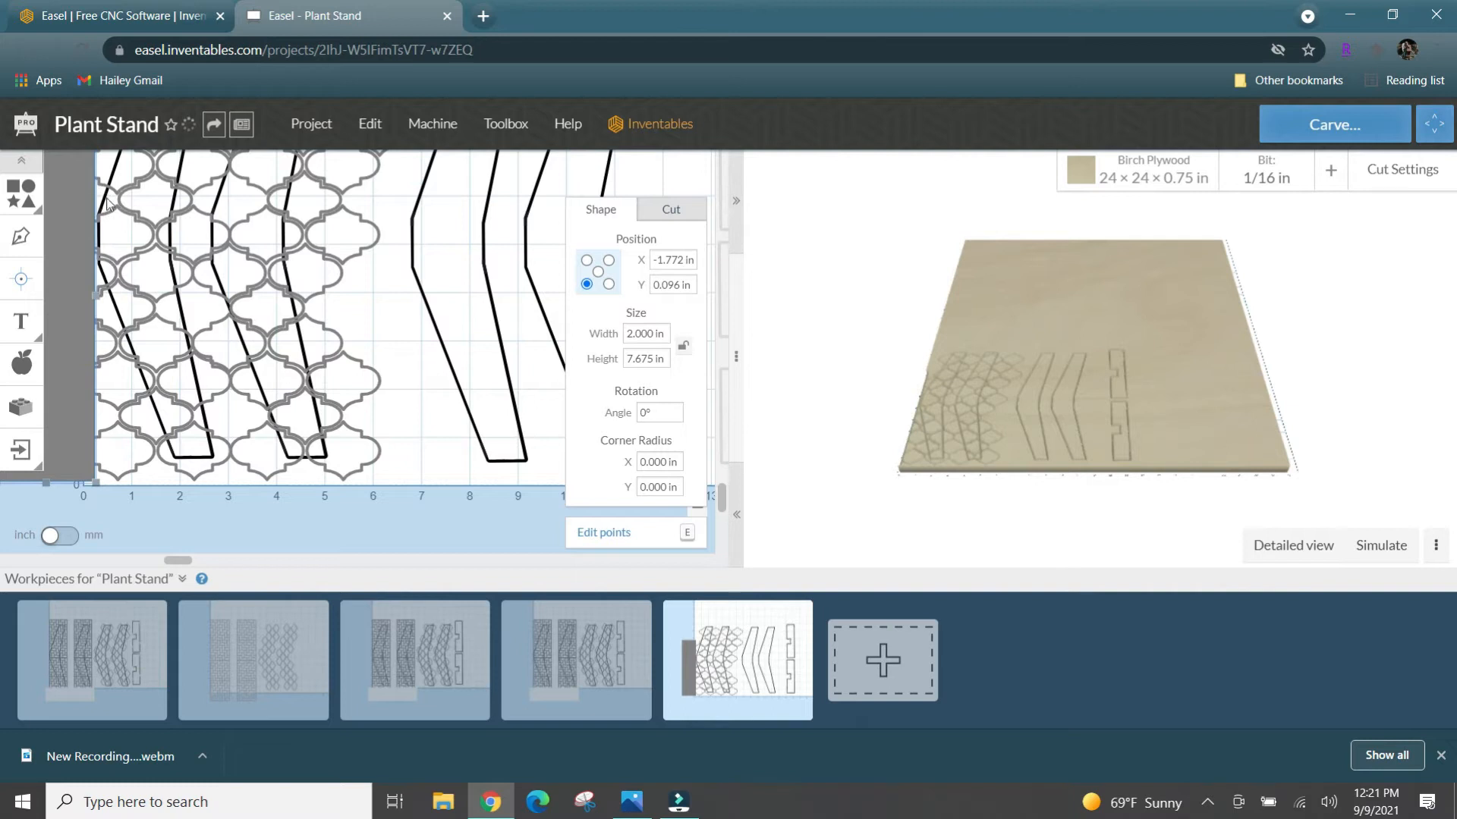
- Set the covering rectangle's cut depth to 0 so it masks the overhanging lattice
left_click(650, 211)
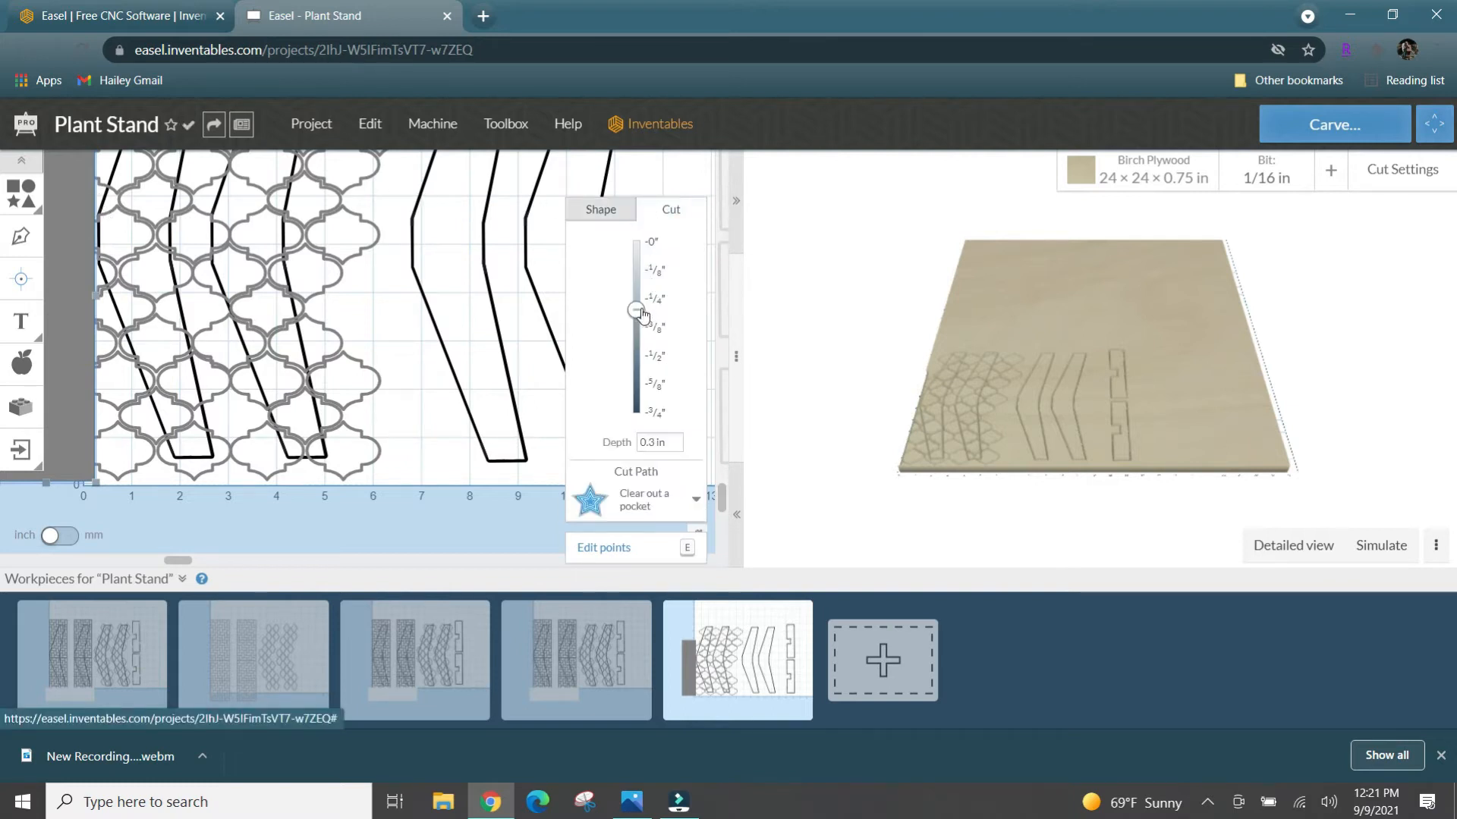
left_click_drag(642, 315, 639, 236)
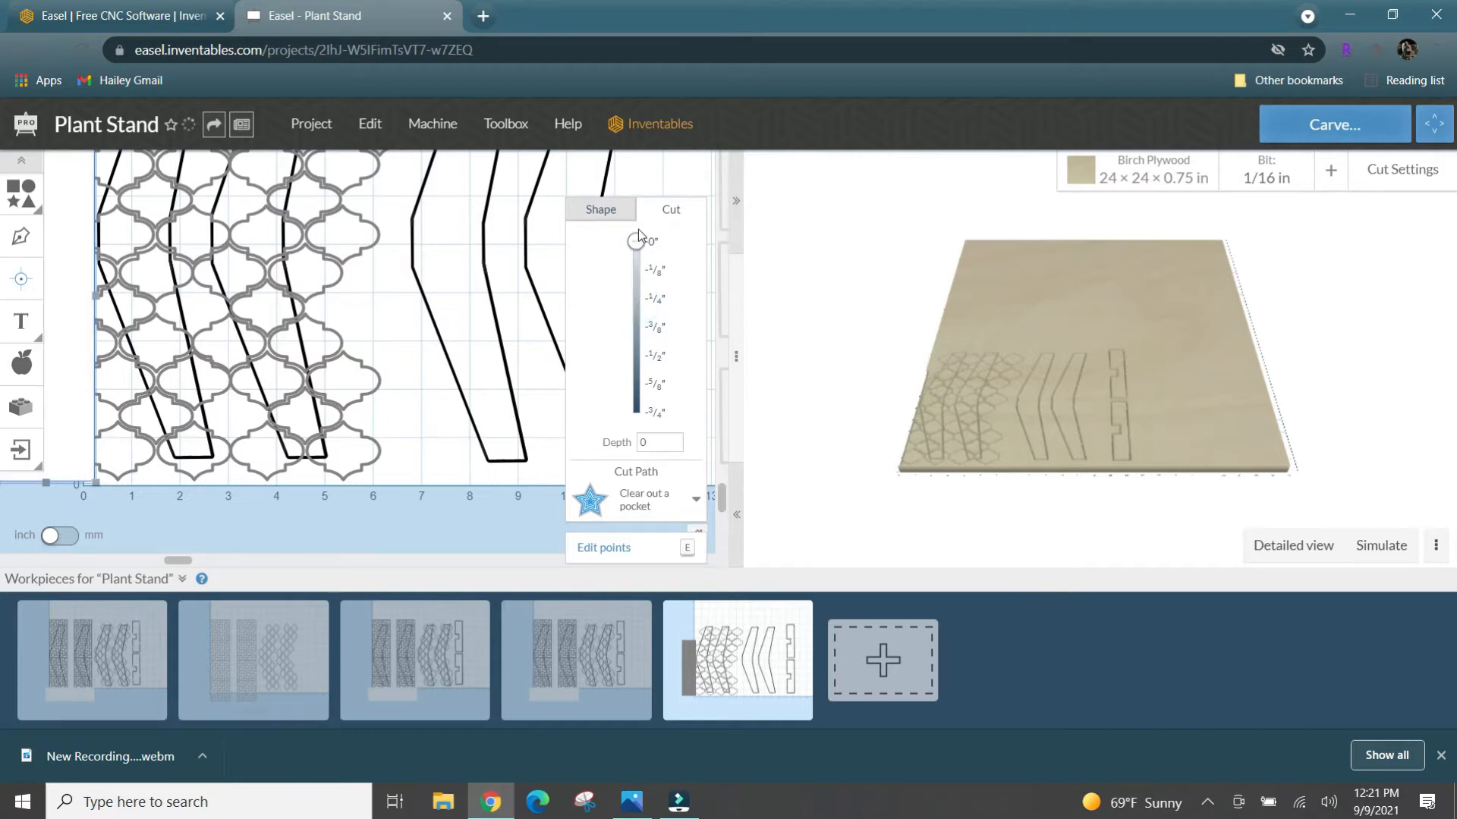
left_click(453, 470)
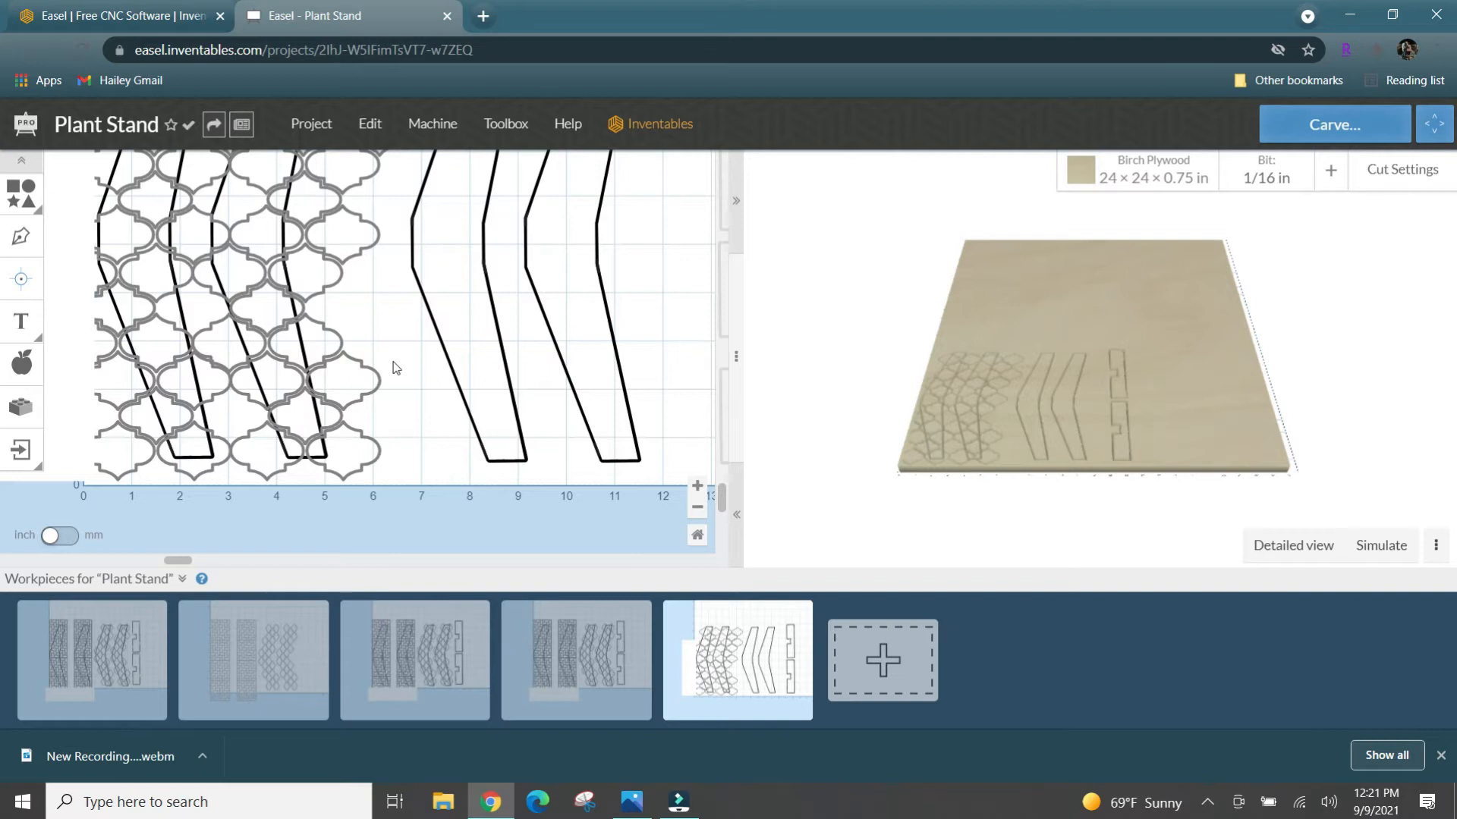
- Insert the Design Library's basket-weave pattern with the Fill cut type and place it over the third leg's foot, at about X 6.80, Y 0.26 in
scroll(400, 368, "up", 5)
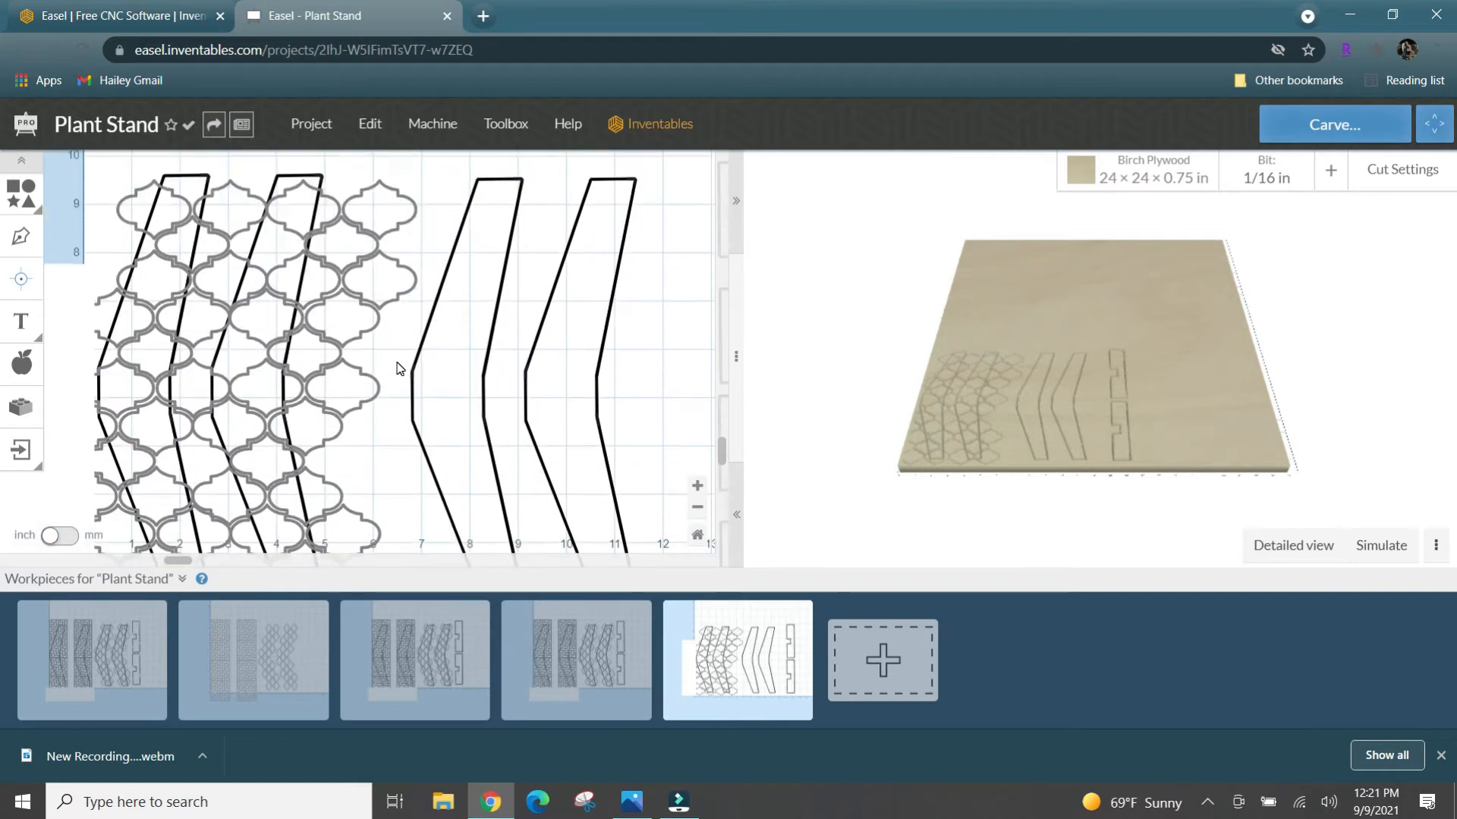
scroll(400, 369, "down", 3)
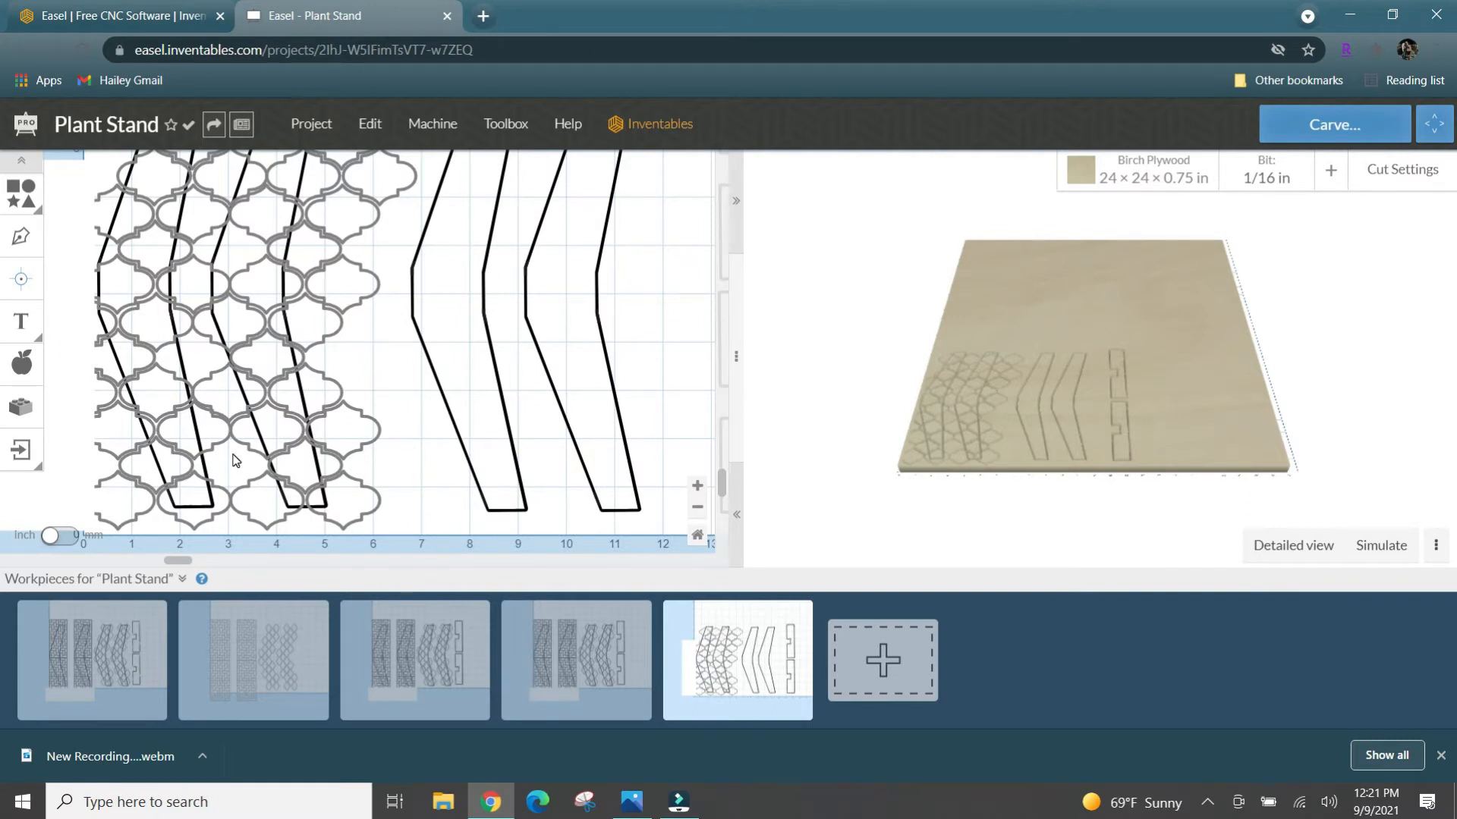
left_click(25, 377)
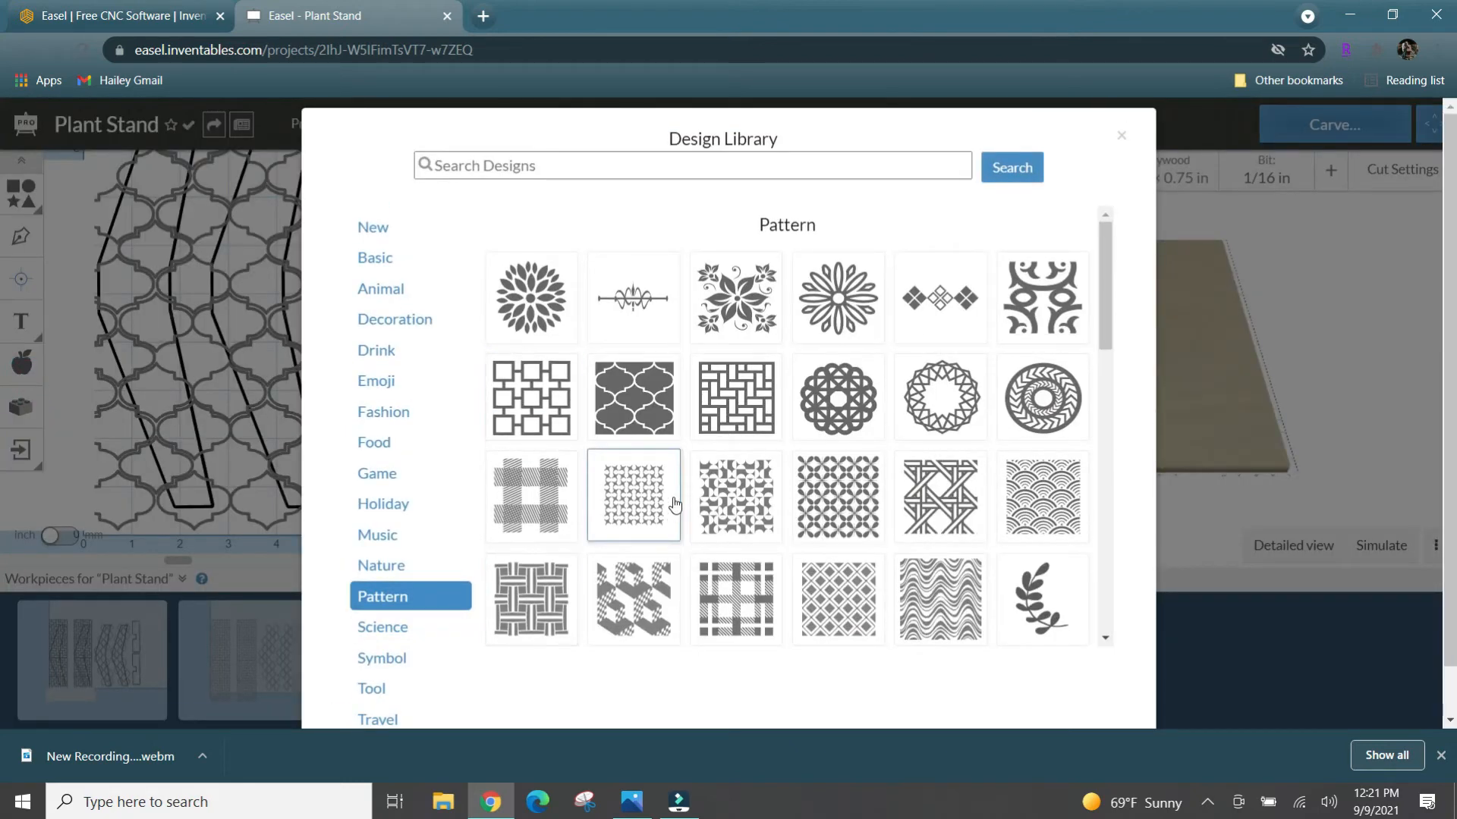
left_click(743, 393)
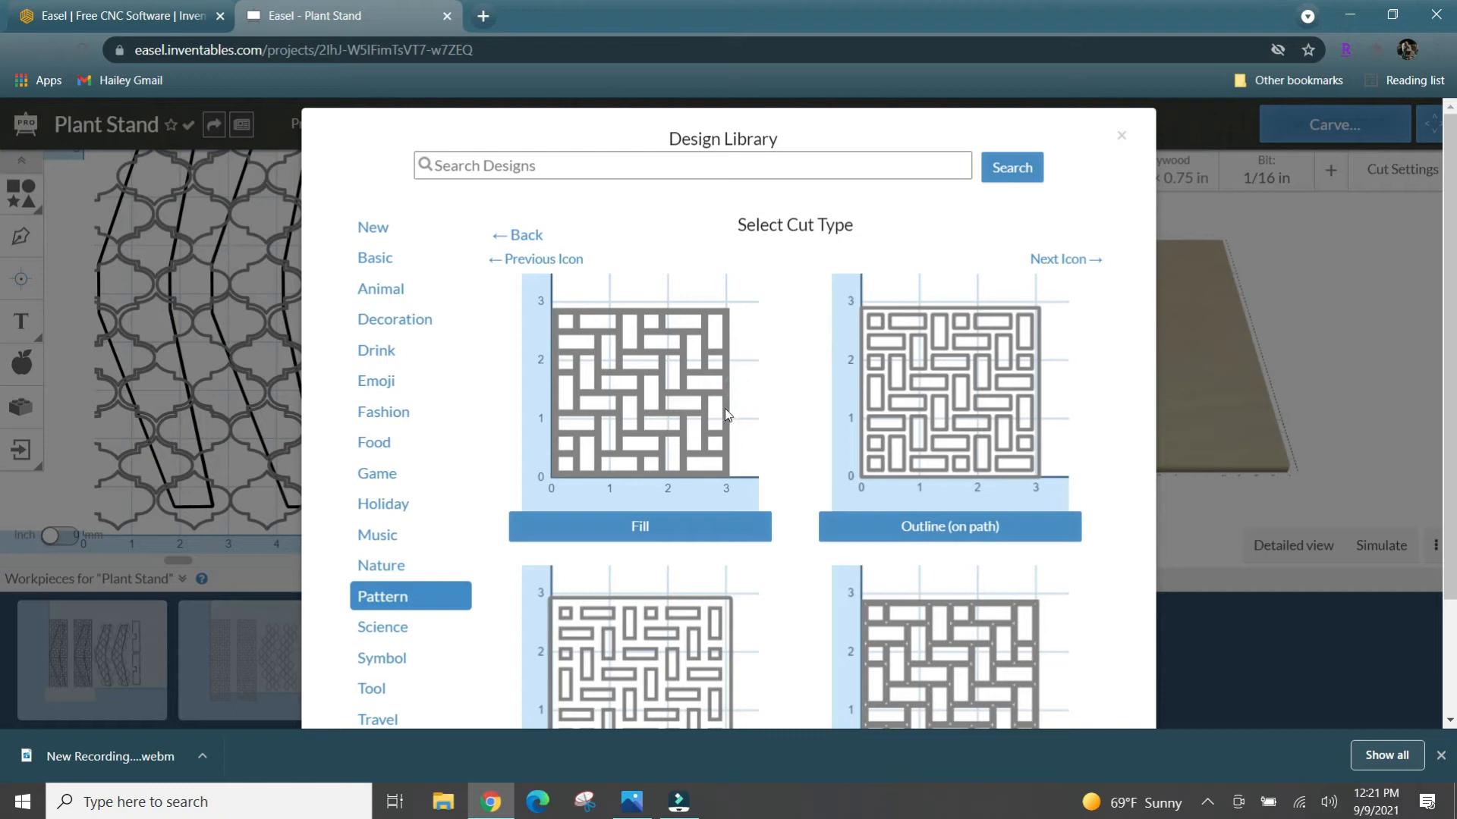
left_click(660, 533)
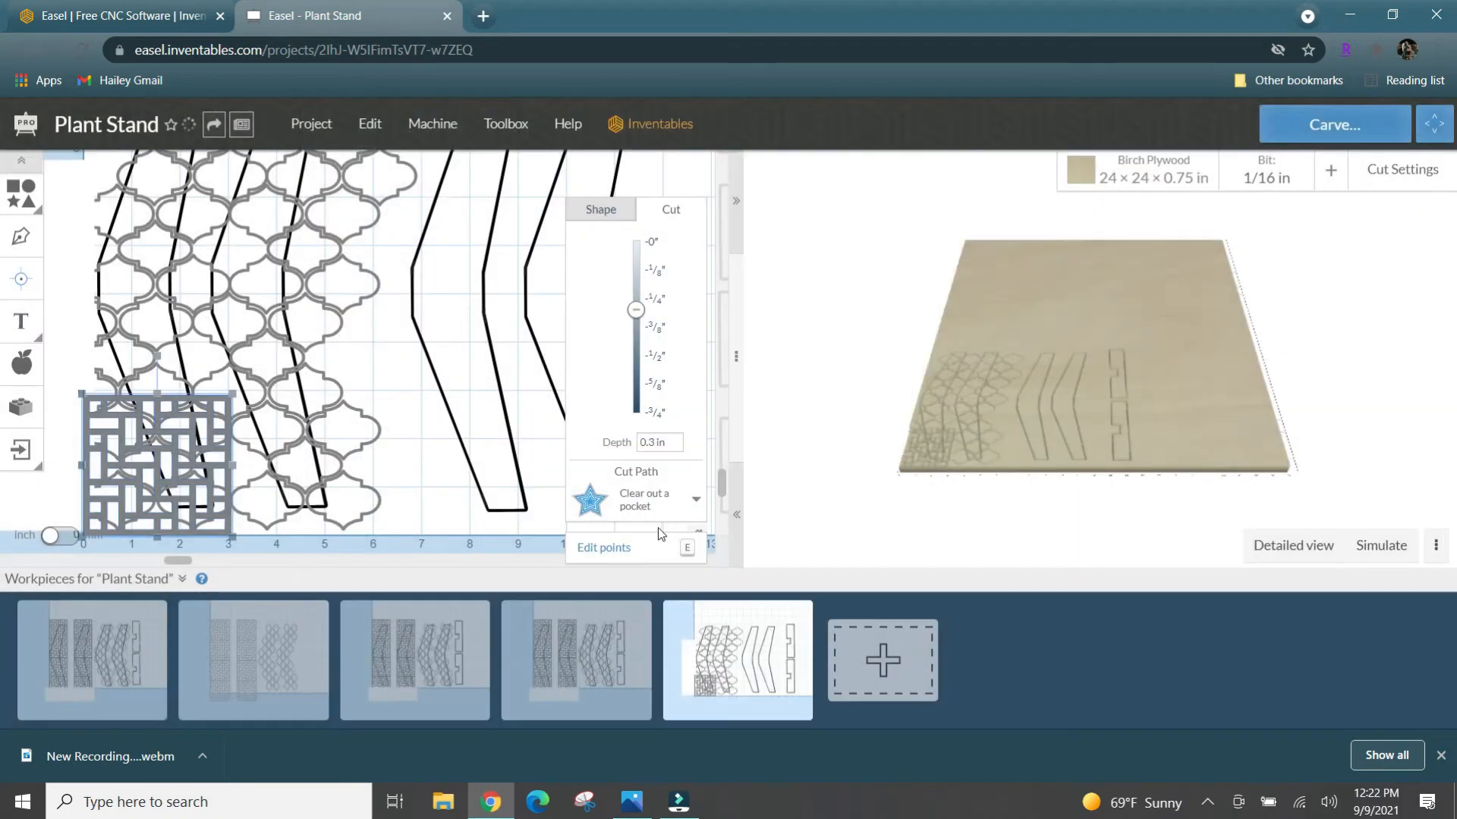
left_click_drag(142, 429, 470, 417)
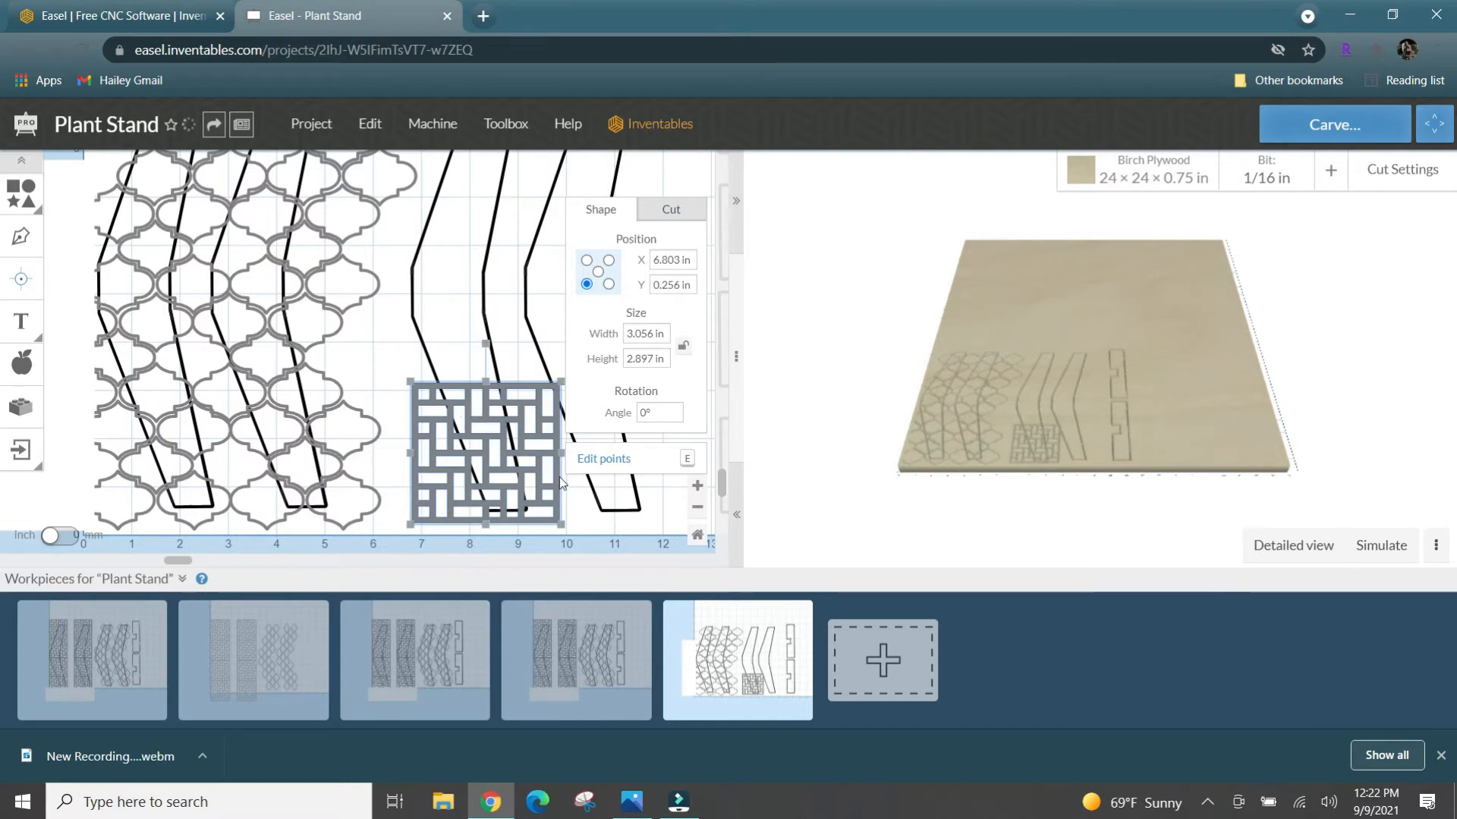
left_click(698, 507)
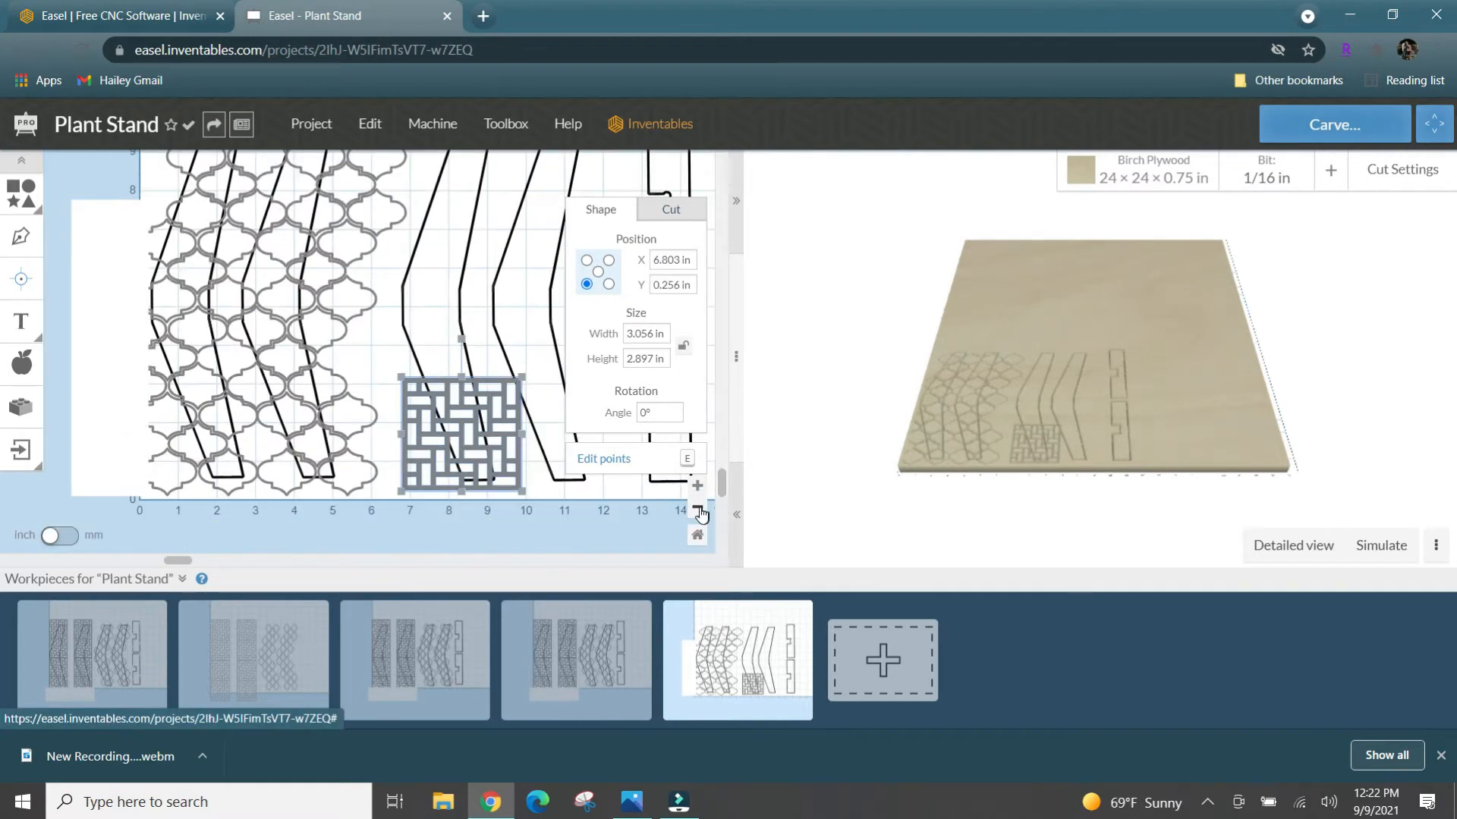
- Move the basket-weave tile to about X 6.51, Y 0.26 in and add a copy beside it at about X 9.56 in
scroll(540, 500, "down", 3)
scroll(540, 499, "up", 2)
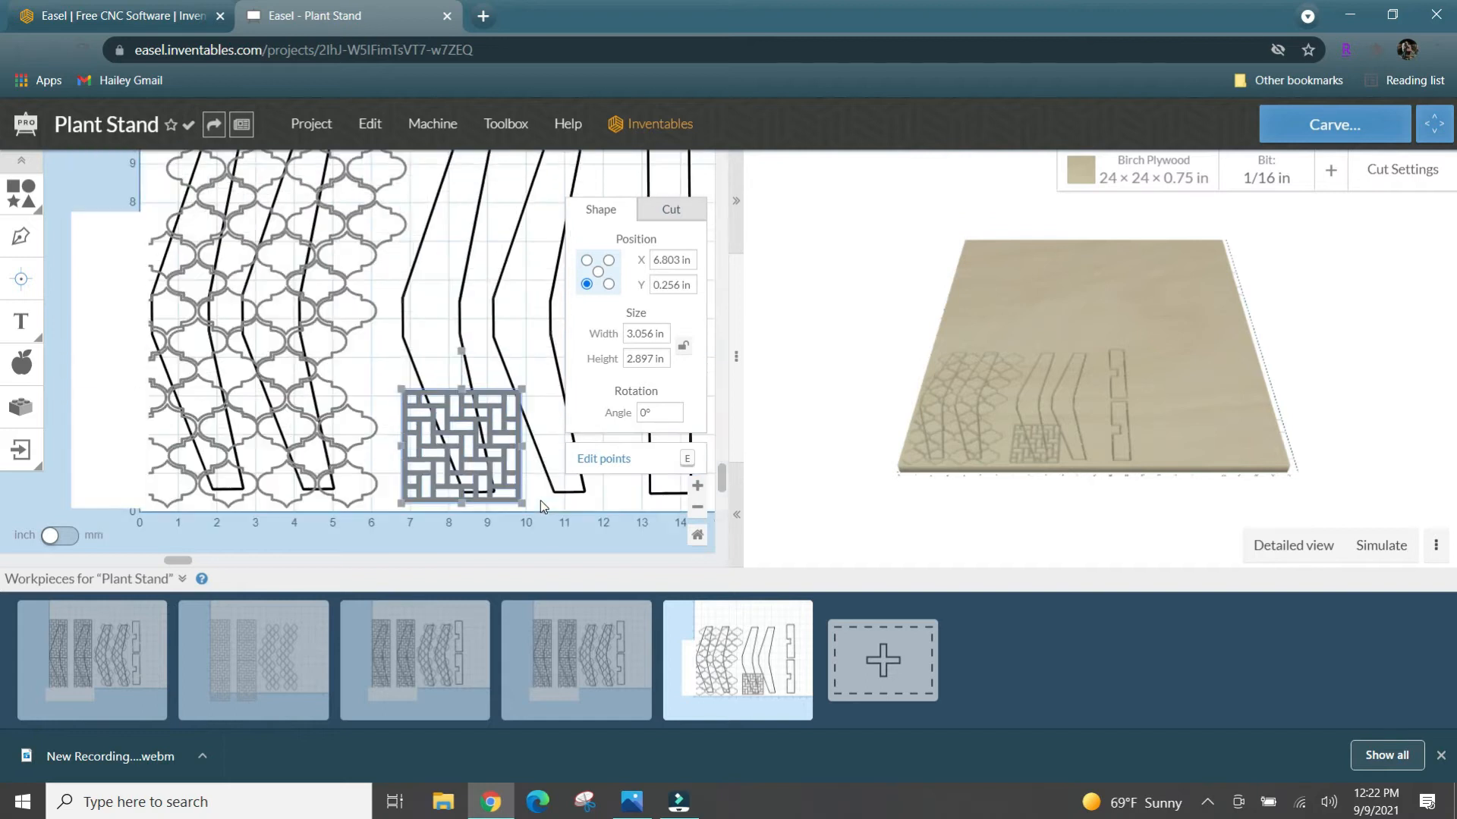
left_click_drag(184, 561, 266, 567)
left_click_drag(342, 442, 331, 442)
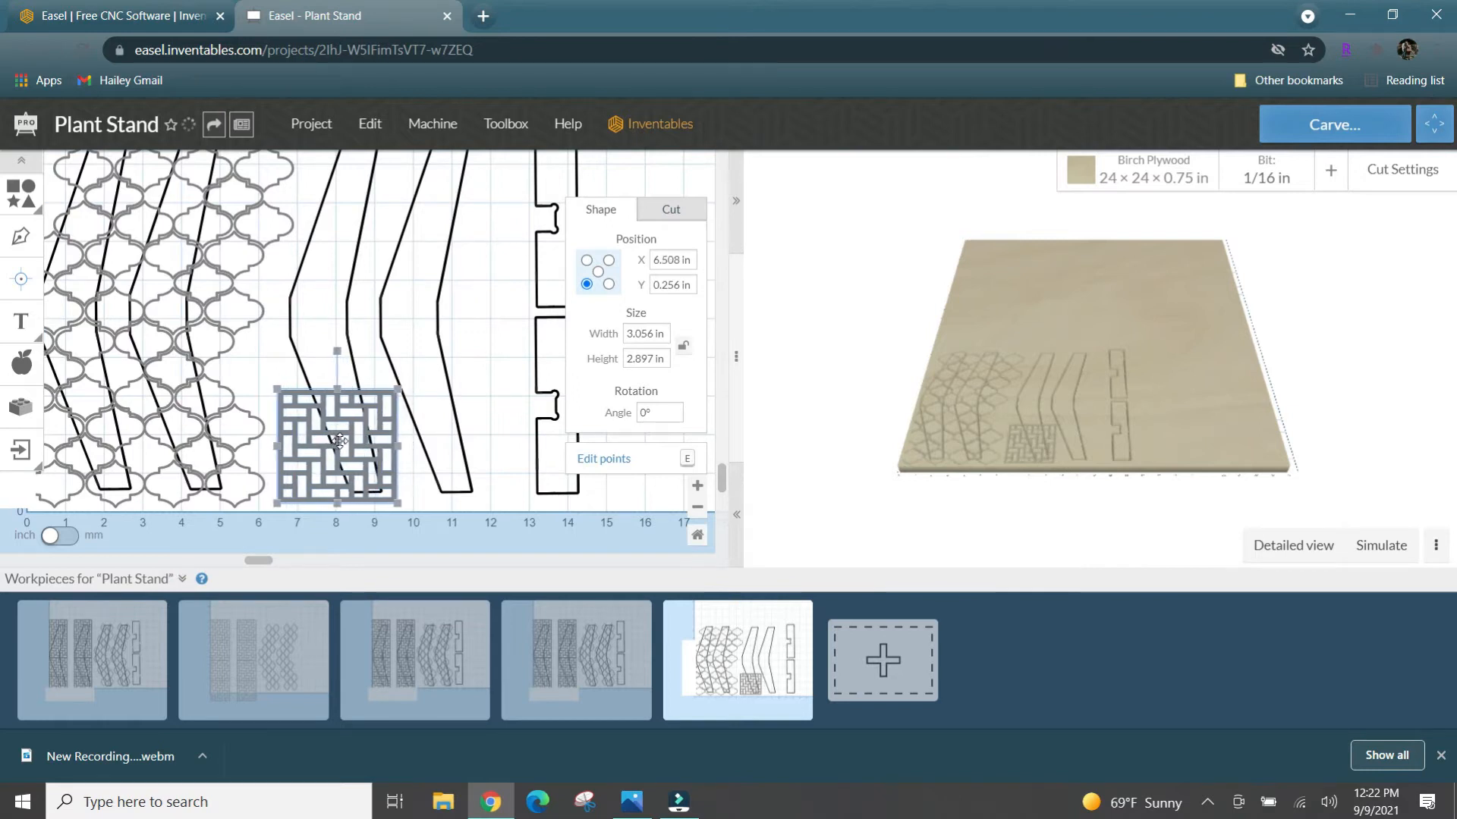
key("ctrl+d")
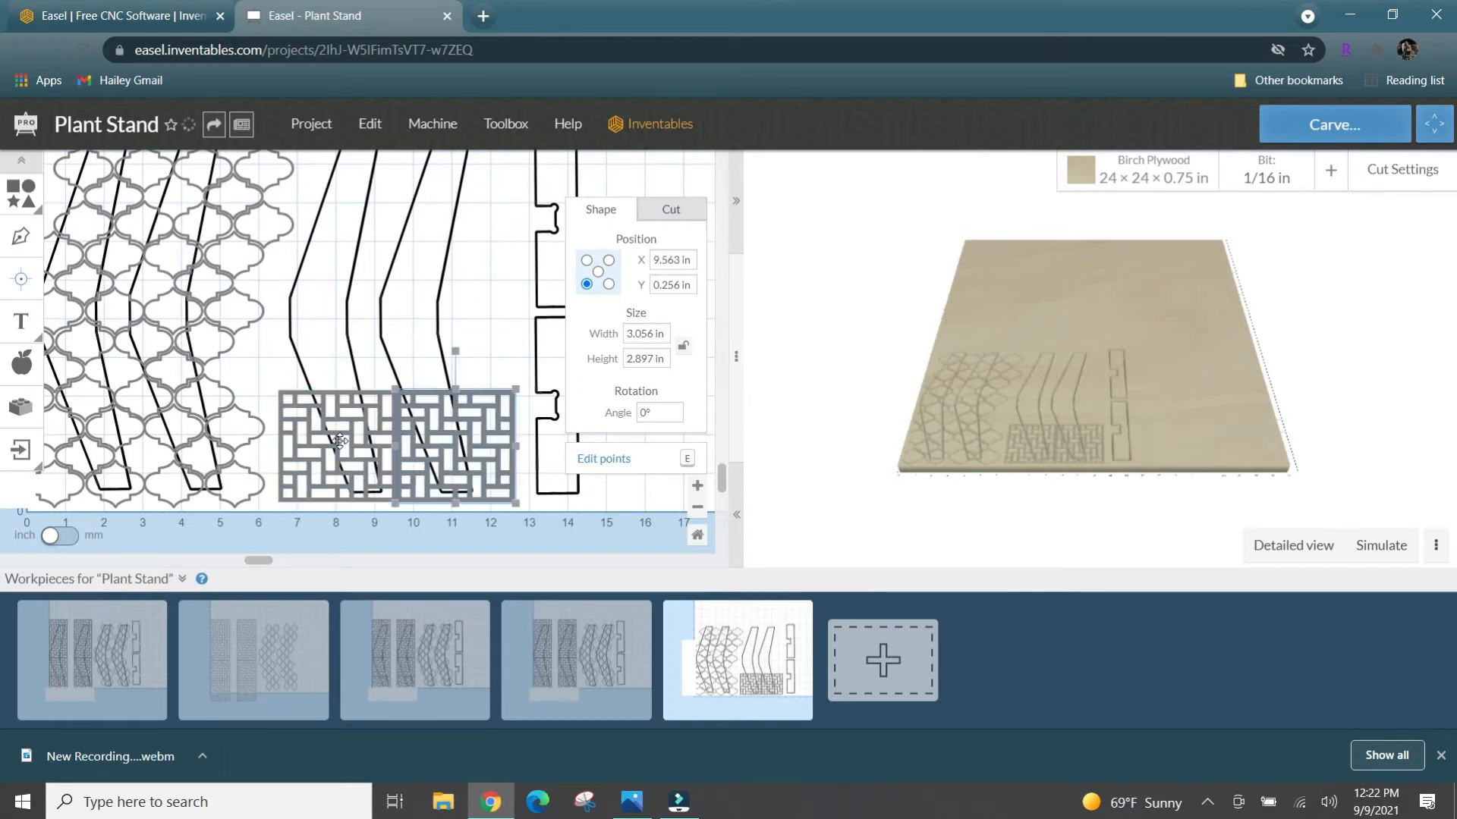
- Add a second row of two basket-weave copies above the first, starting at about X 6.53, Y 3.06 in
key("ctrl+d")
left_click_drag(528, 428, 292, 320)
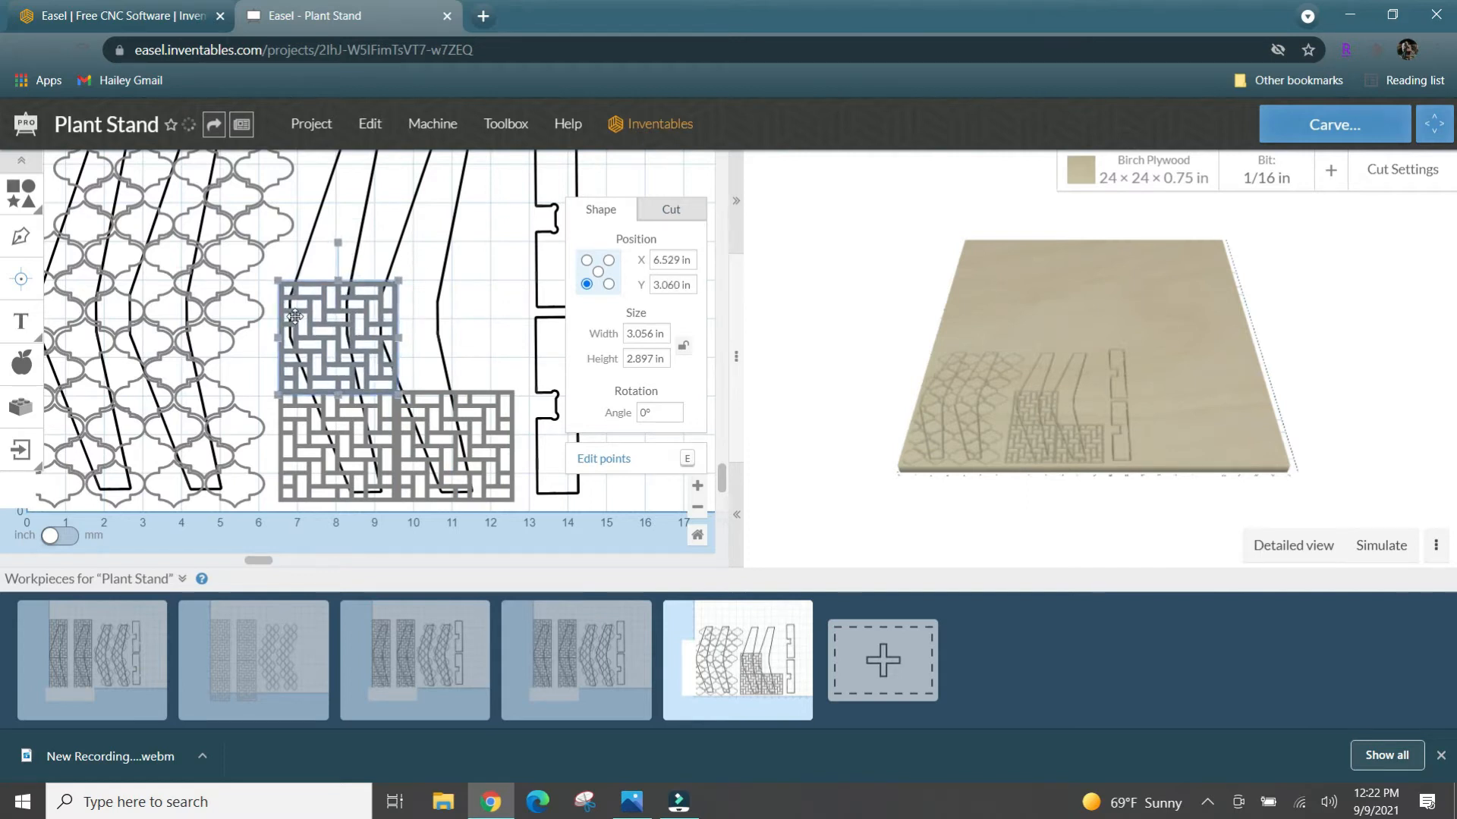
left_click_drag(511, 436, 494, 339)
key("ctrl+d")
left_click(549, 428, "shift")
left_click(494, 339)
left_click_drag(525, 391, 407, 279)
left_click(283, 283, "shift")
- Start a third basket-weave row with a copy nudged into line at about X 6.54, Y 5.84 in
key("ctrl+v")
left_click_drag(631, 493, 279, 276)
key("Left")
key("Left")
key("Right")
key("Right")
key("Right")
key("Right")
key("Right")
key("Right")
key("Down")
key("Down")
key("Down")
key("Down")
key("Down")
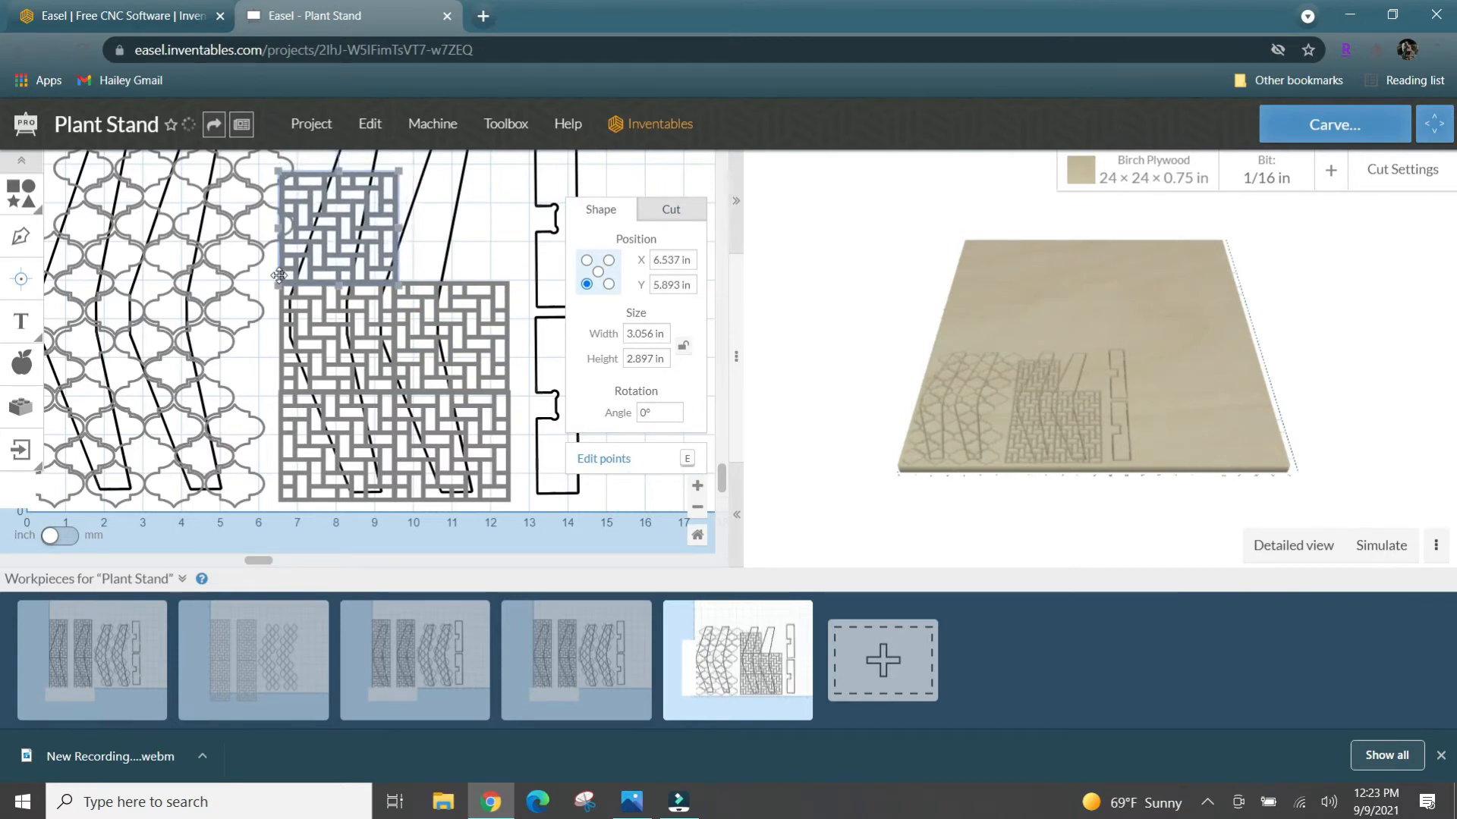
key("Up")
- Complete the third row with a basket-weave copy over the fourth leg at about X 9.47, Y 5.84 in
scroll(525, 231, "down", 2)
left_click_drag(266, 561, 284, 560)
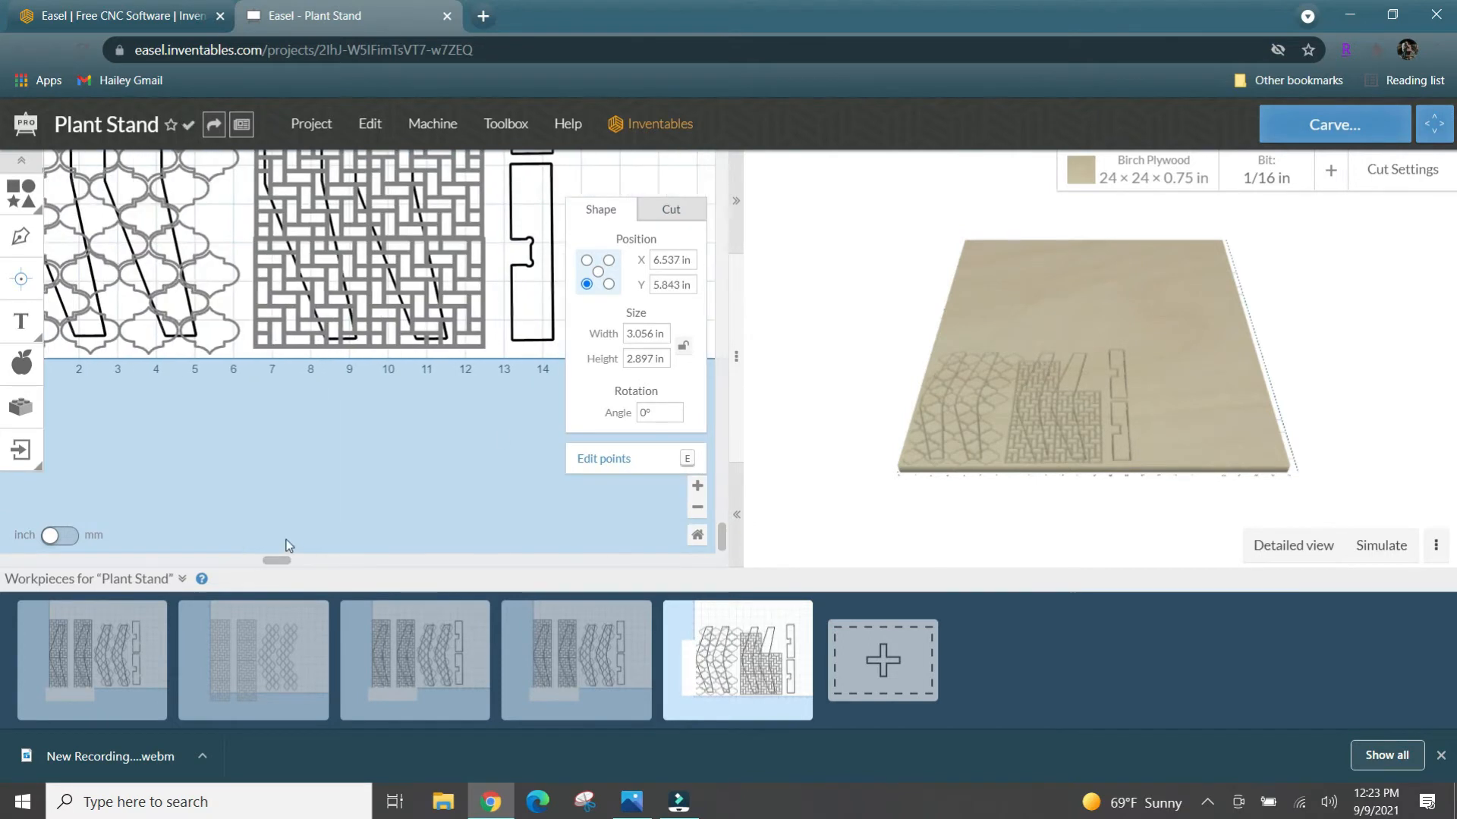
scroll(444, 265, "up", 5)
key("ctrl+v")
key("Left")
key("Left")
key("Left")
key("Left")
key("Left")
key("Left")
key("Left")
key("Left")
key("Left")
key("Left")
key("Left")
key("Left")
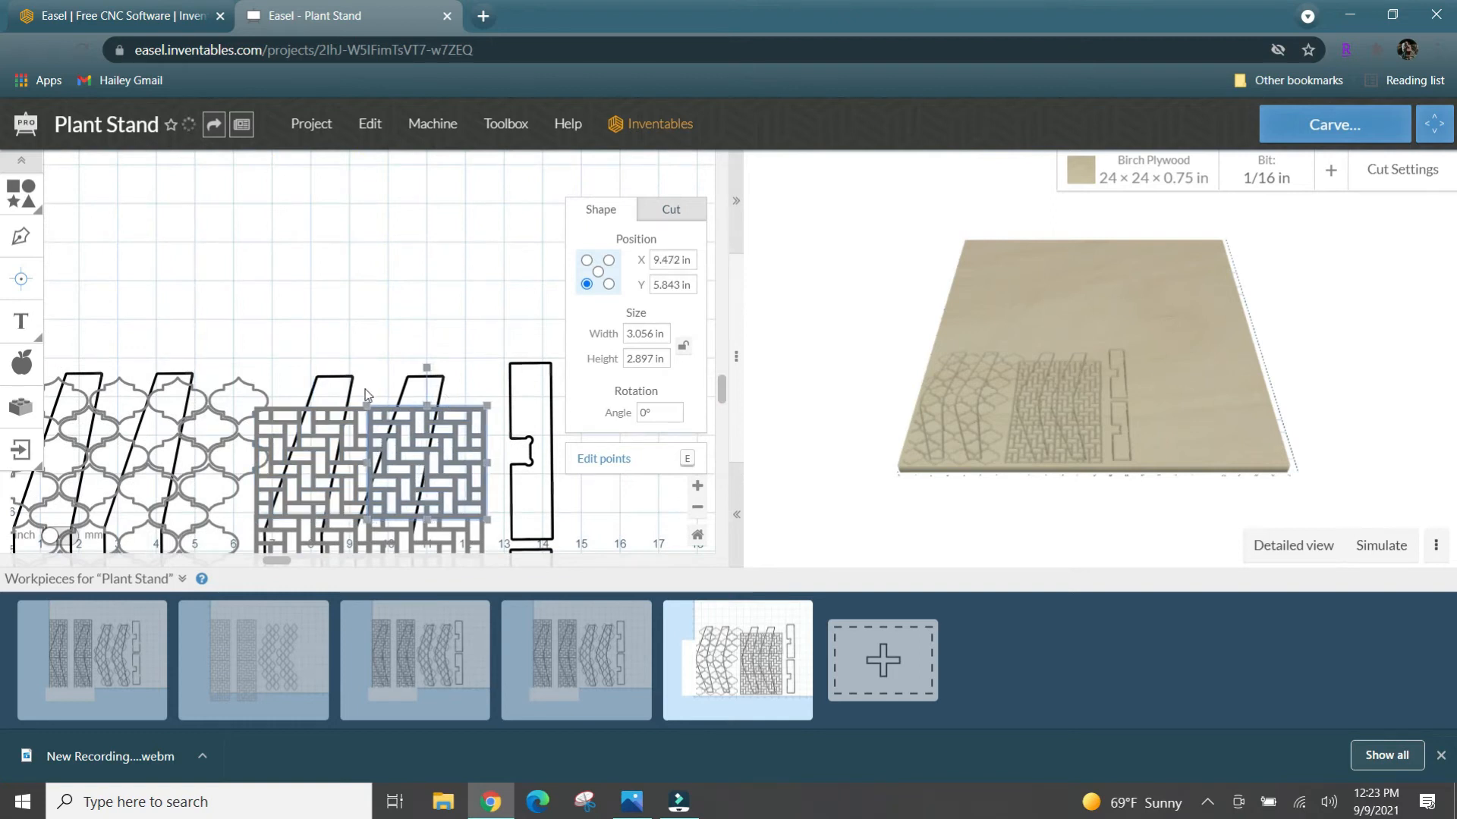
- Cover the tops of the last two legs with basket-weave copies at about X 6.53 and X 9.58, Y 8.61 in
key("ctrl+v")
left_click_drag(488, 423, 257, 313)
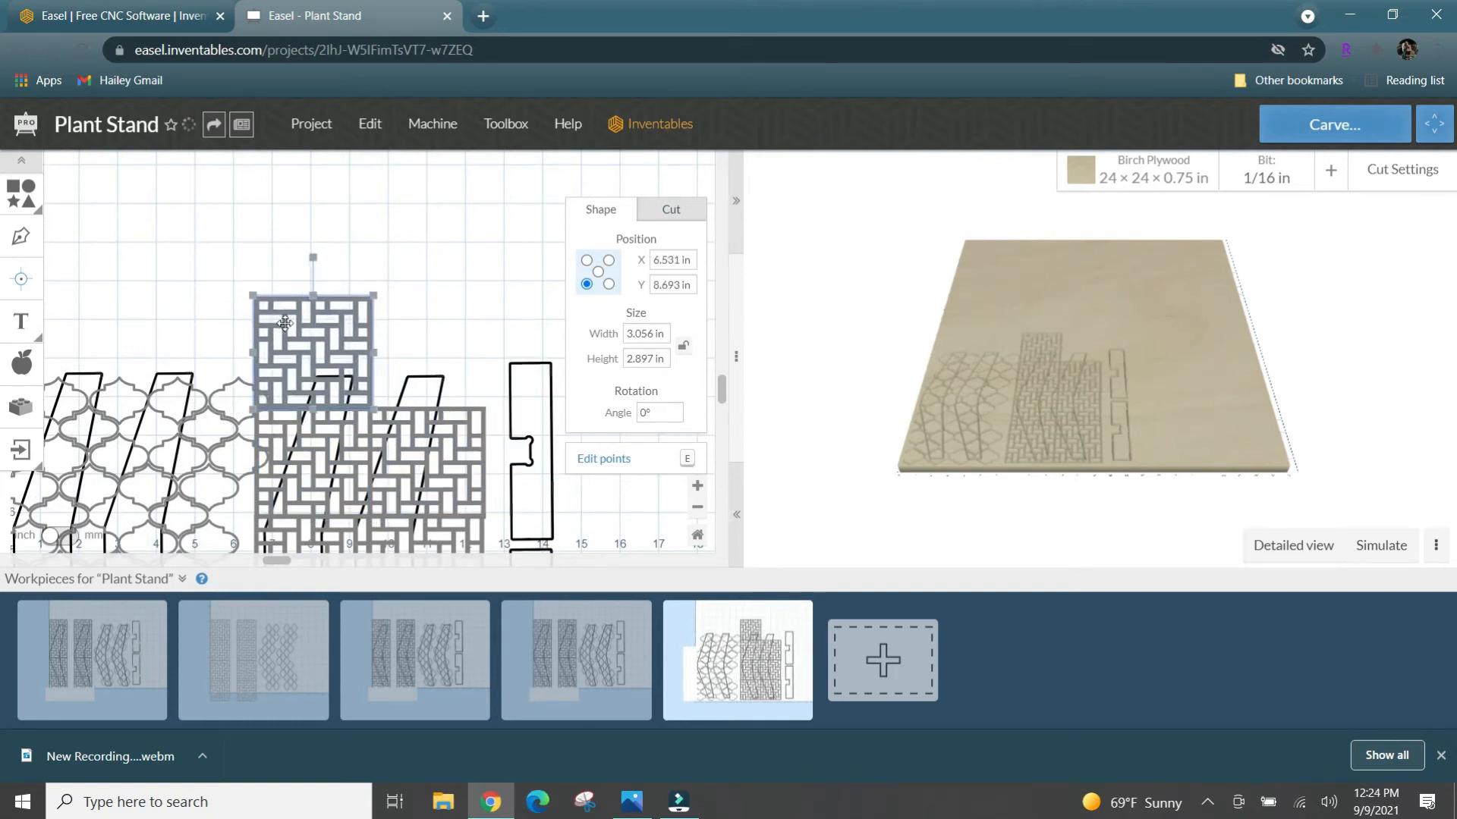
key("Down")
key("Down")
key("Down")
key("Down")
key("Down")
key("Down")
key("Down")
key("Down")
key("Left")
key("Left")
key("Right")
key("ctrl+v")
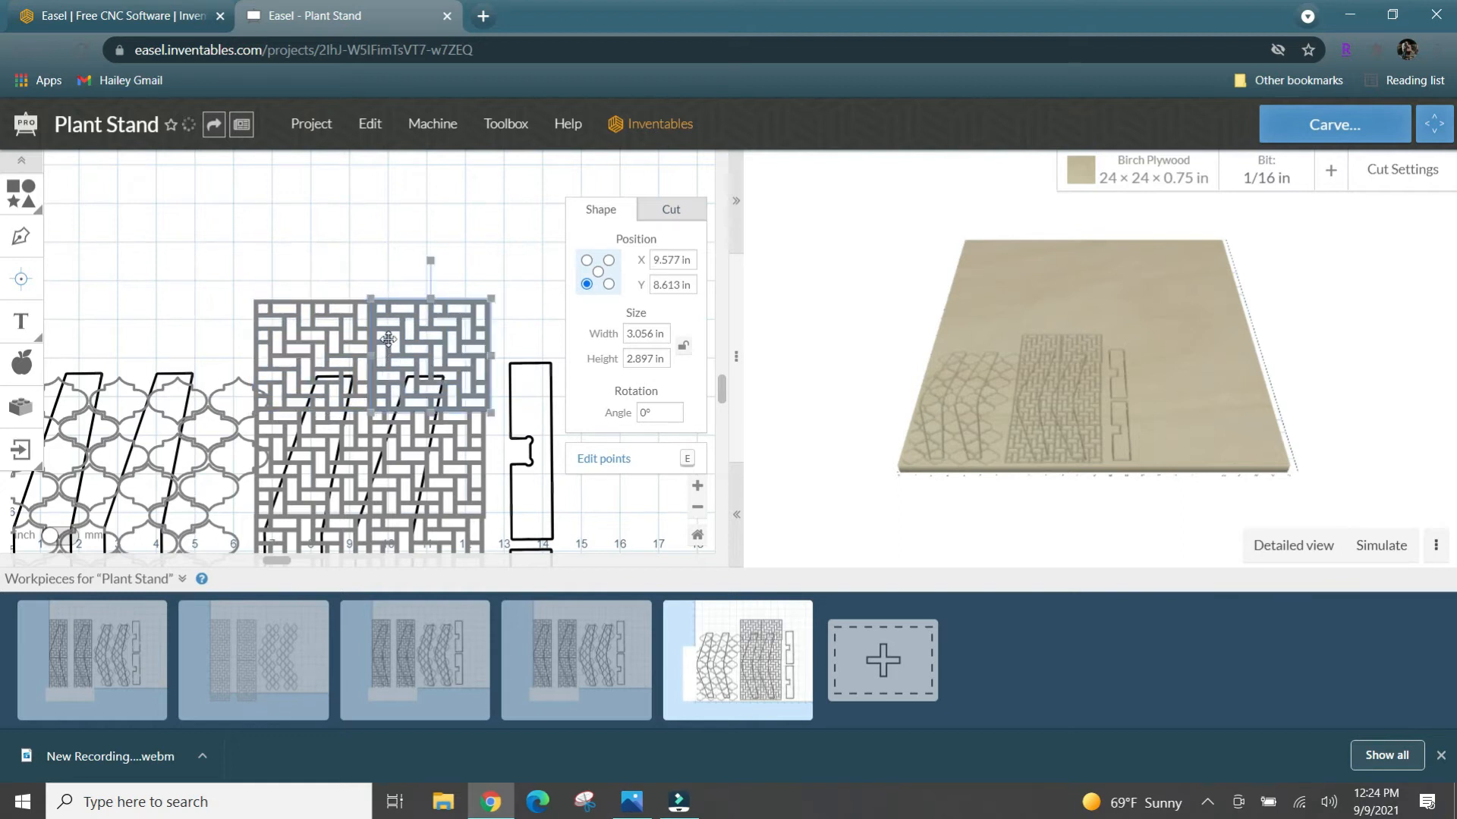
left_click(404, 261)
- Examine how the basket-weave tiles cover the third and fourth legs from foot to top
scroll(537, 262, "down", 6)
scroll(537, 262, "up", 3)
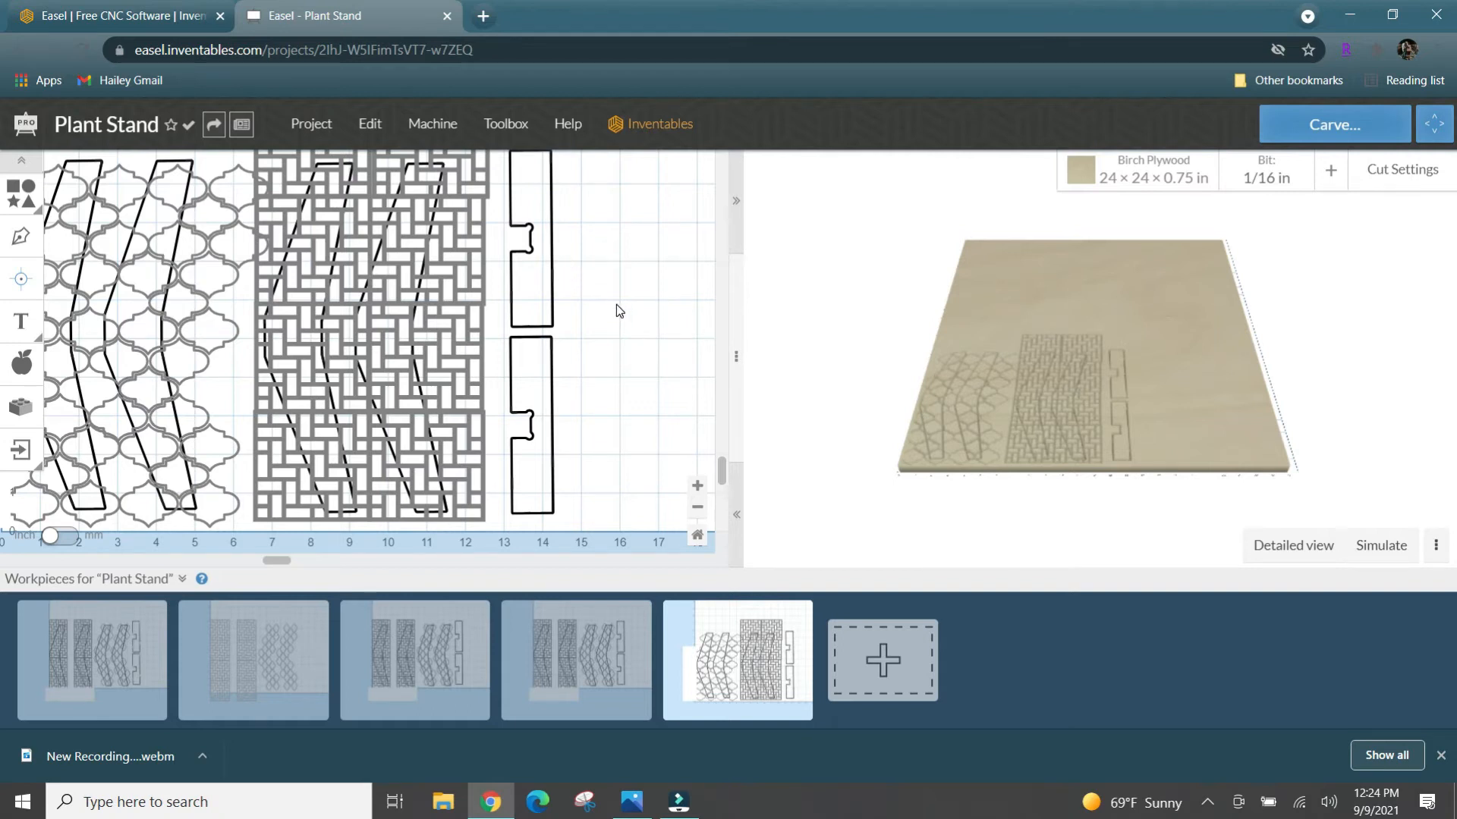
scroll(616, 306, "down", 3)
scroll(616, 305, "up", 3)
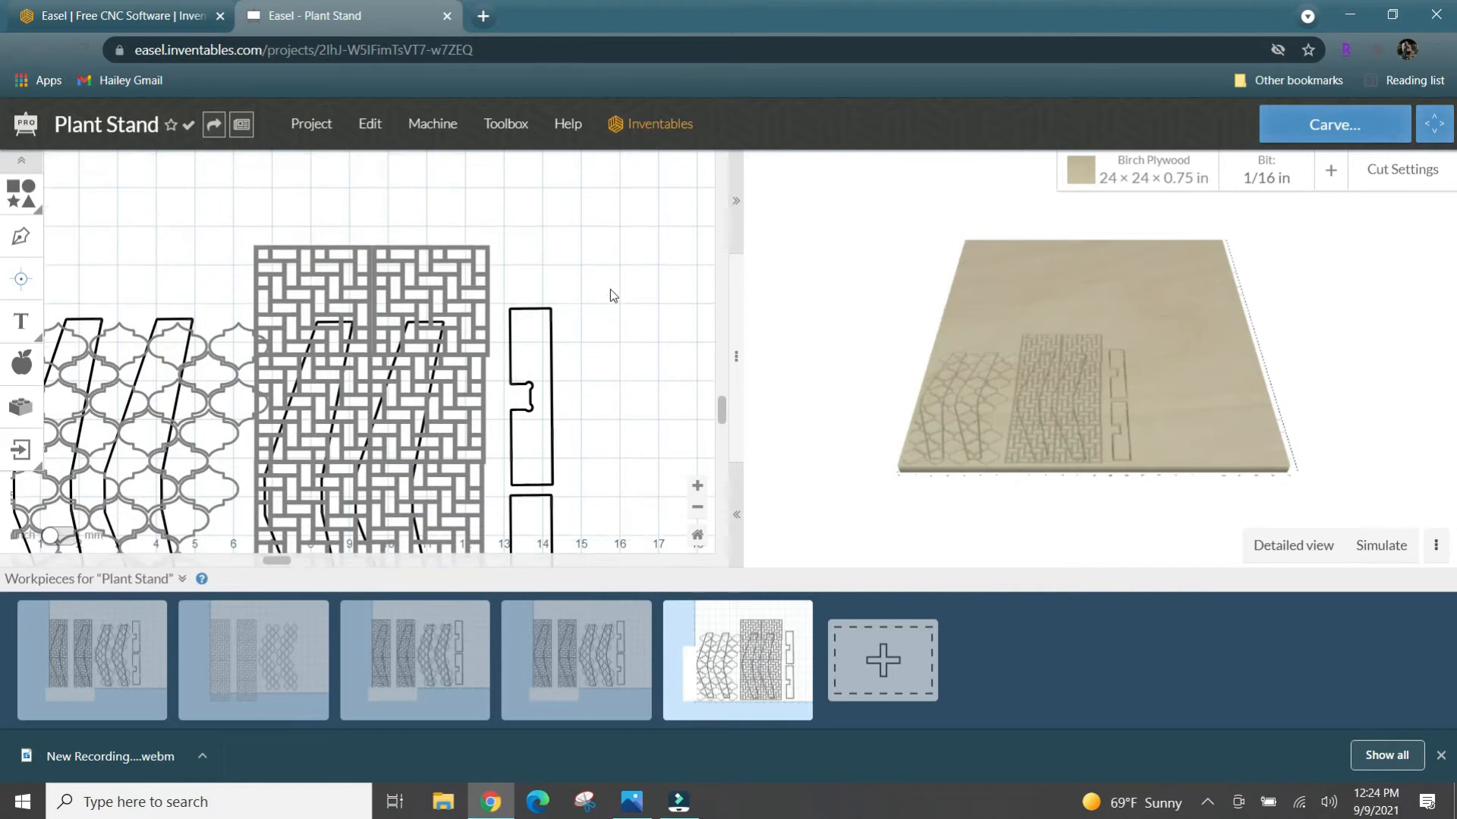
scroll(608, 278, "down", 3)
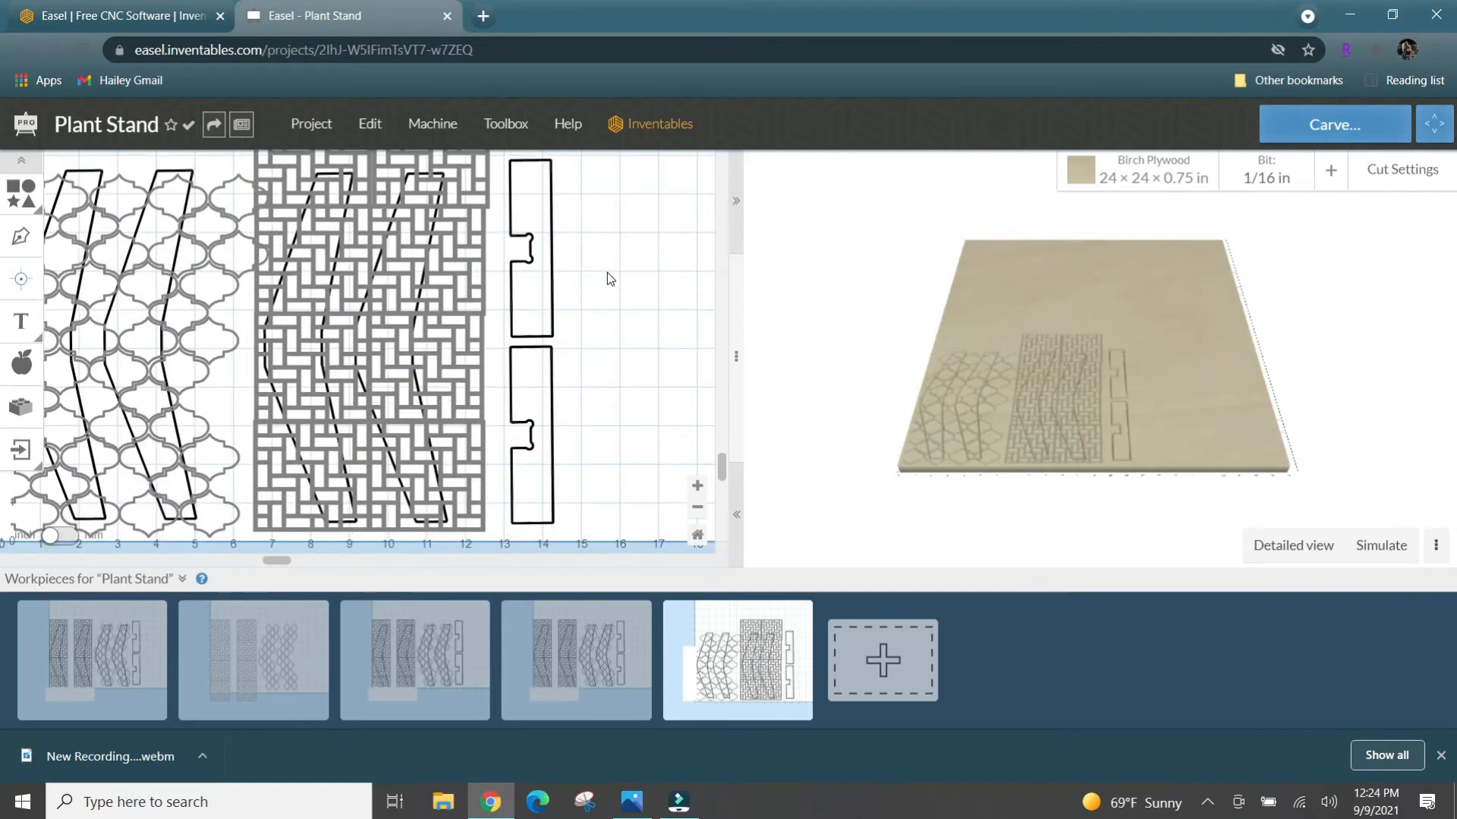
scroll(607, 278, "up", 2)
scroll(607, 273, "down", 1)
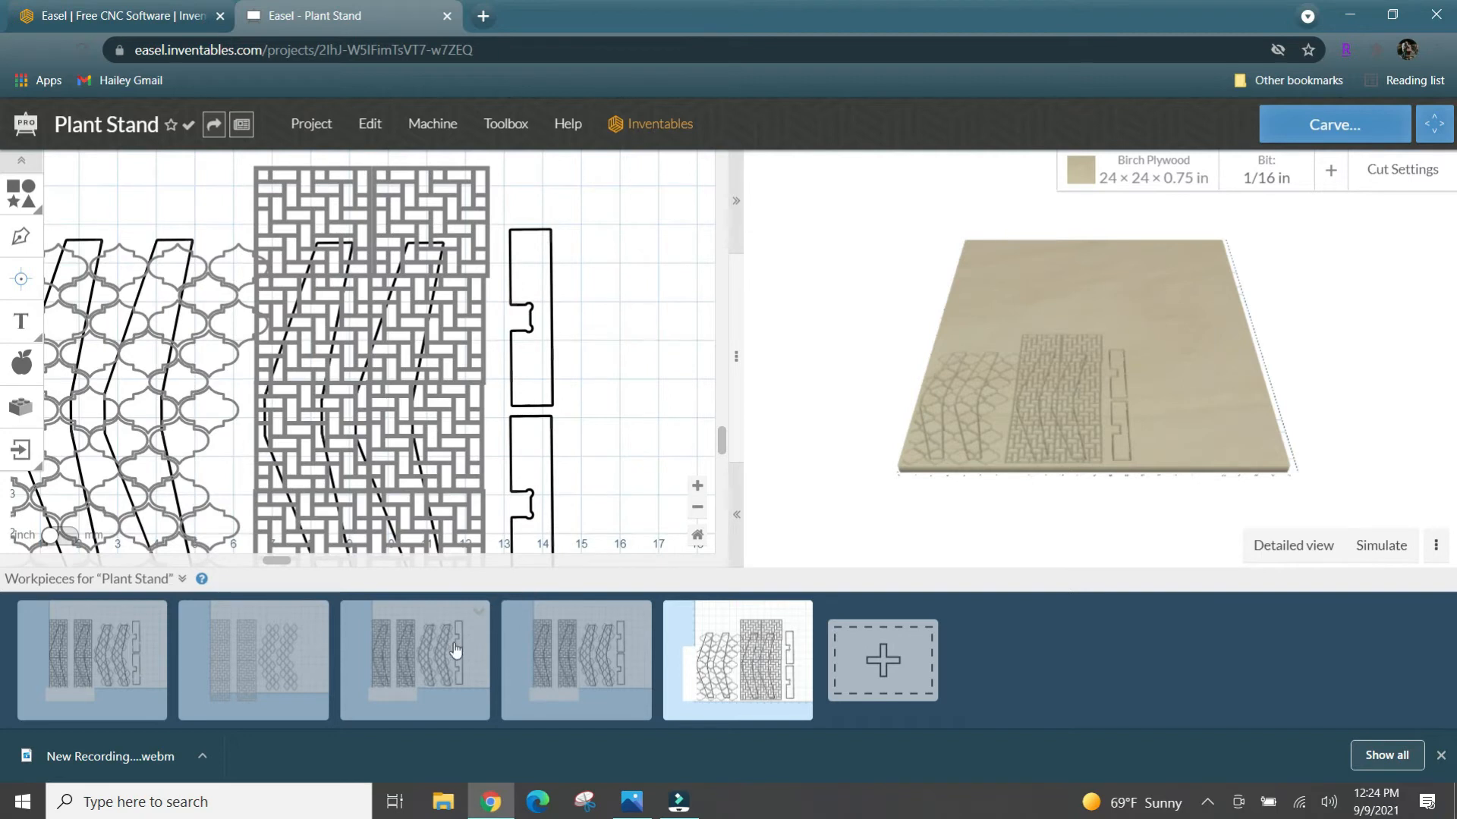
- Open the second workpiece, set up with the 60° bit, and examine its pattern-only layout
left_click(267, 665)
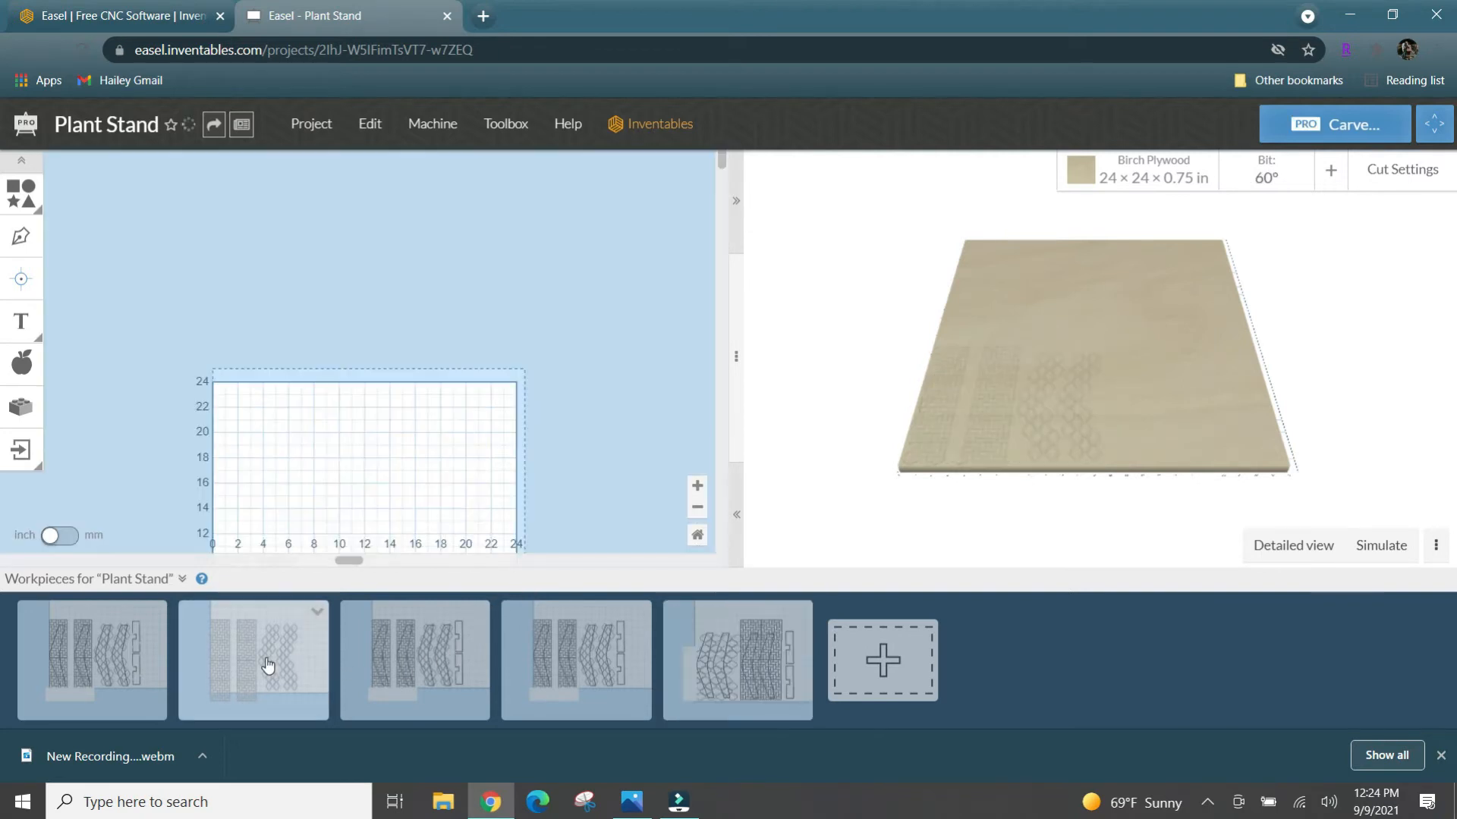
left_click(301, 596)
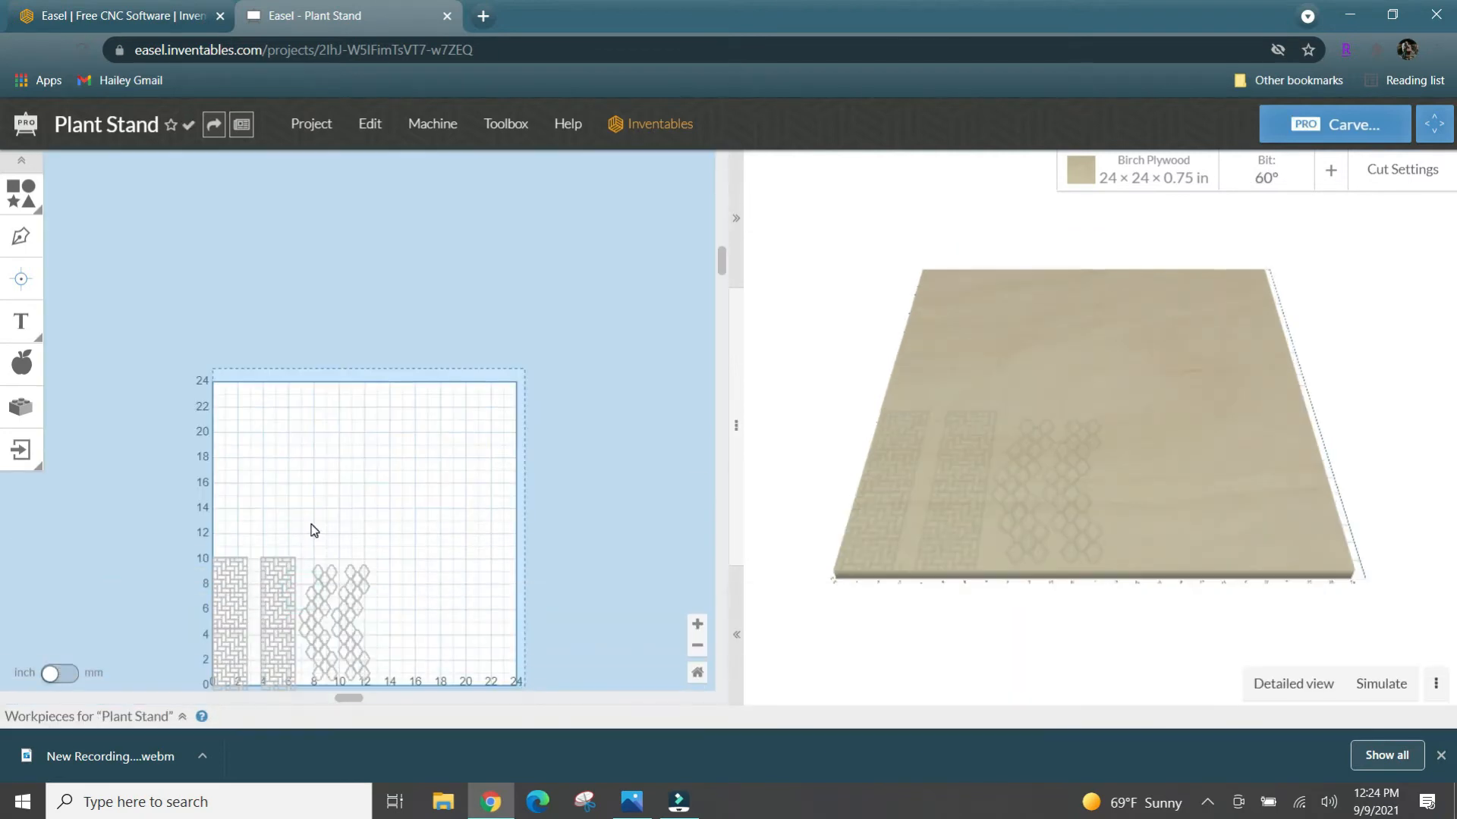
scroll(311, 525, "down", 3)
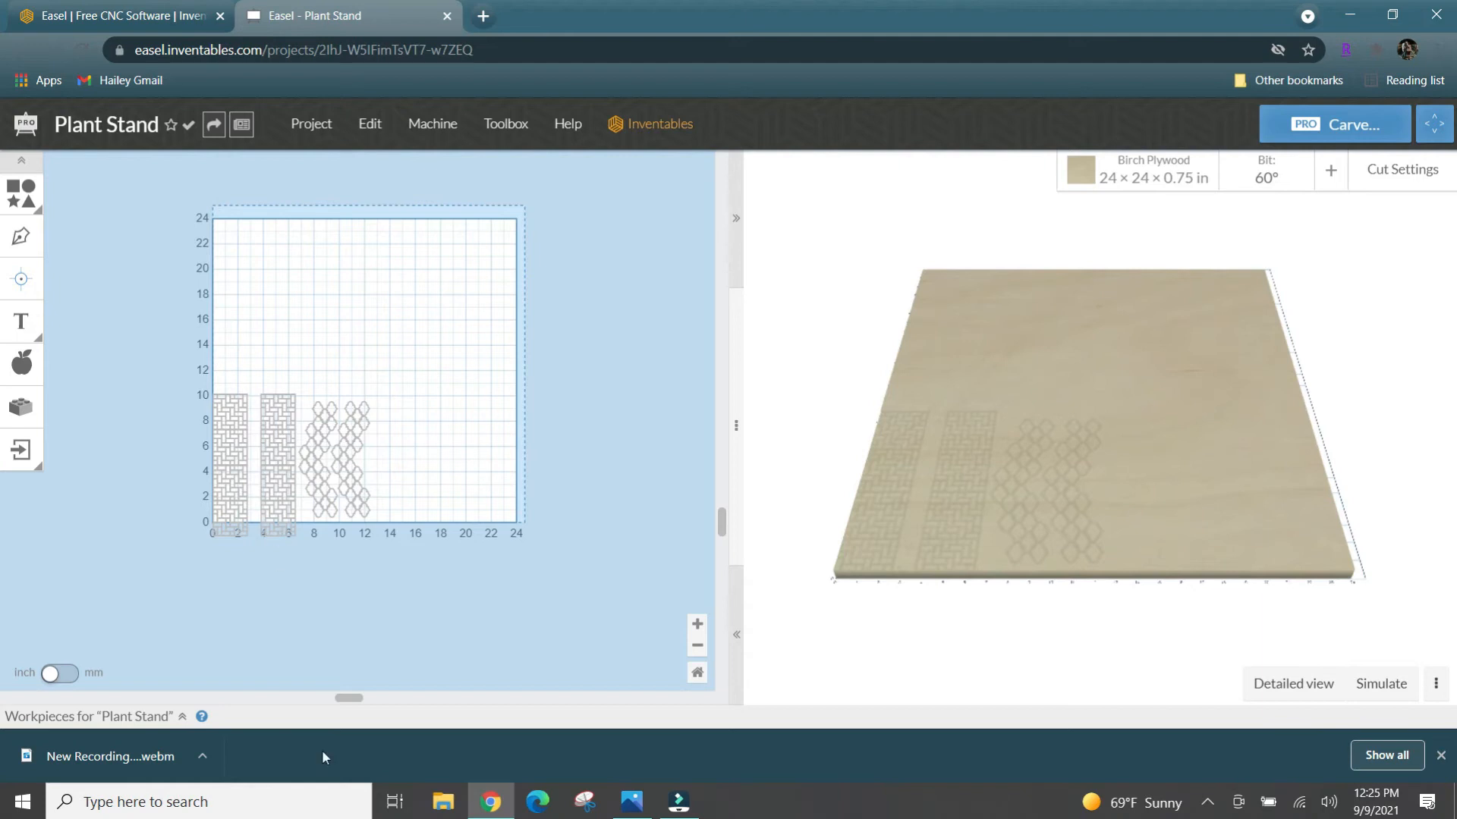
left_click(182, 717)
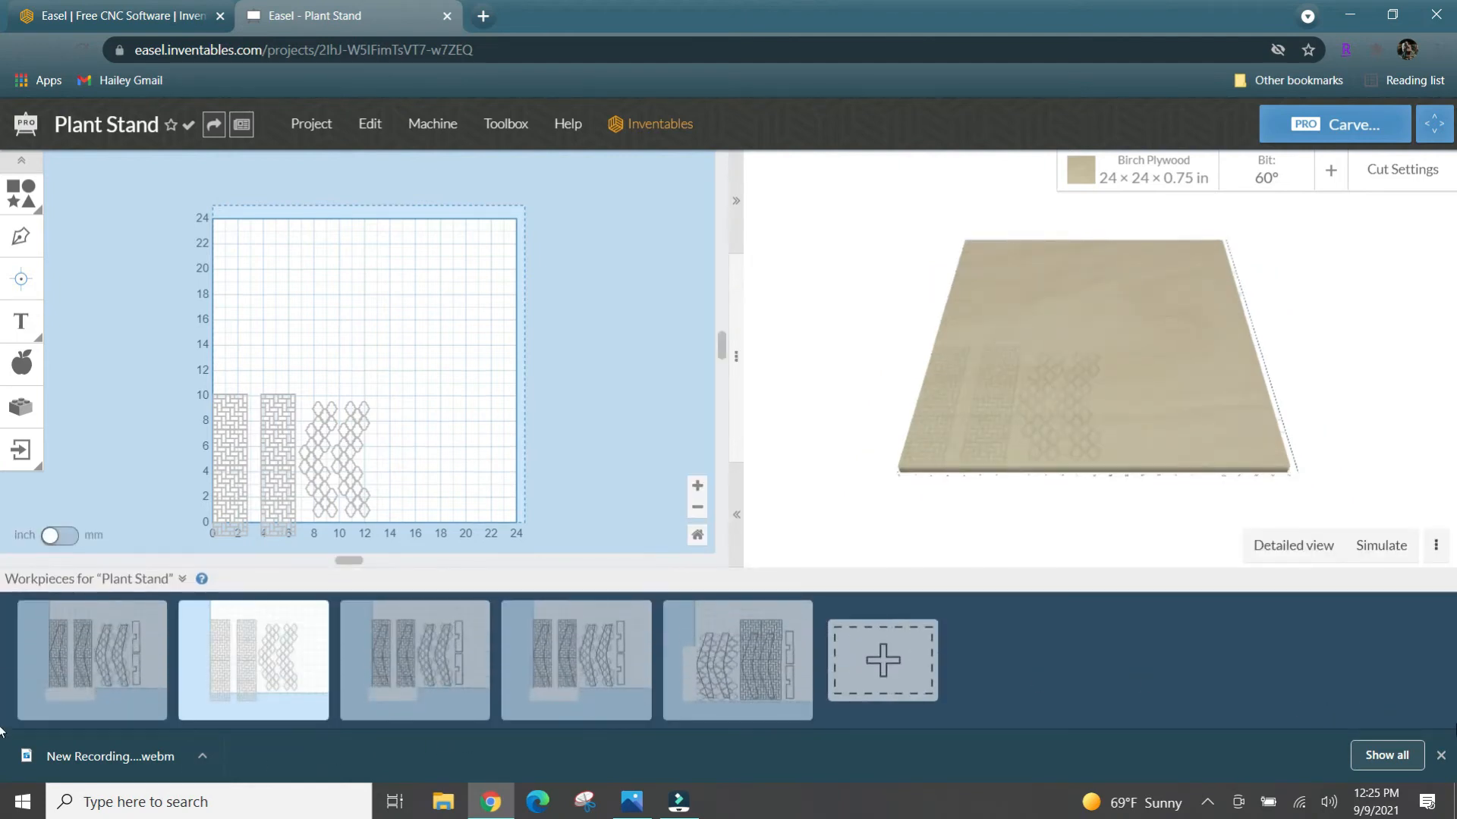
left_click(1441, 754)
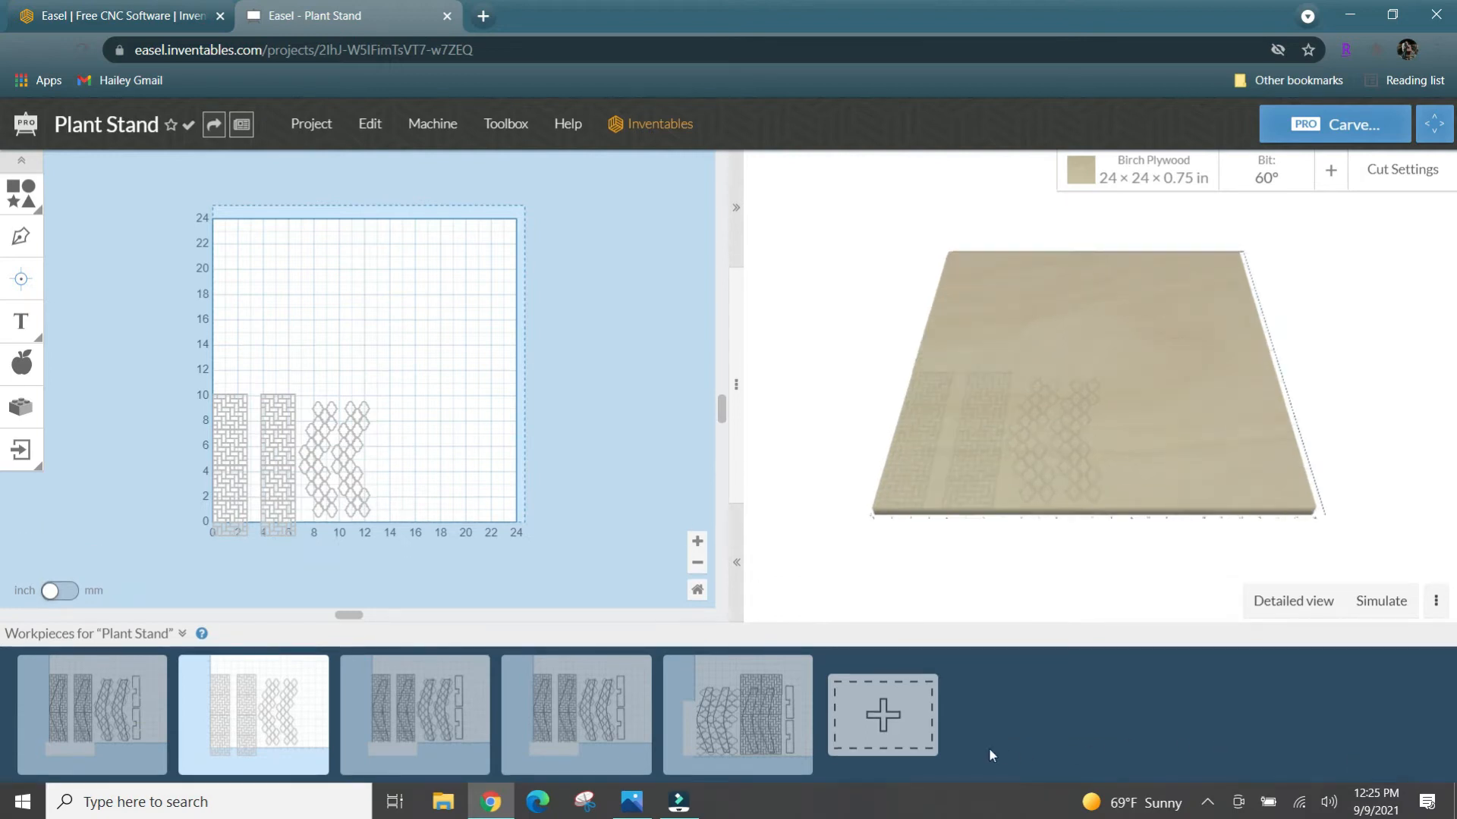
- Return to the workpiece with the lattice and basket-weave legs and create two duplicates of it
left_click(754, 720)
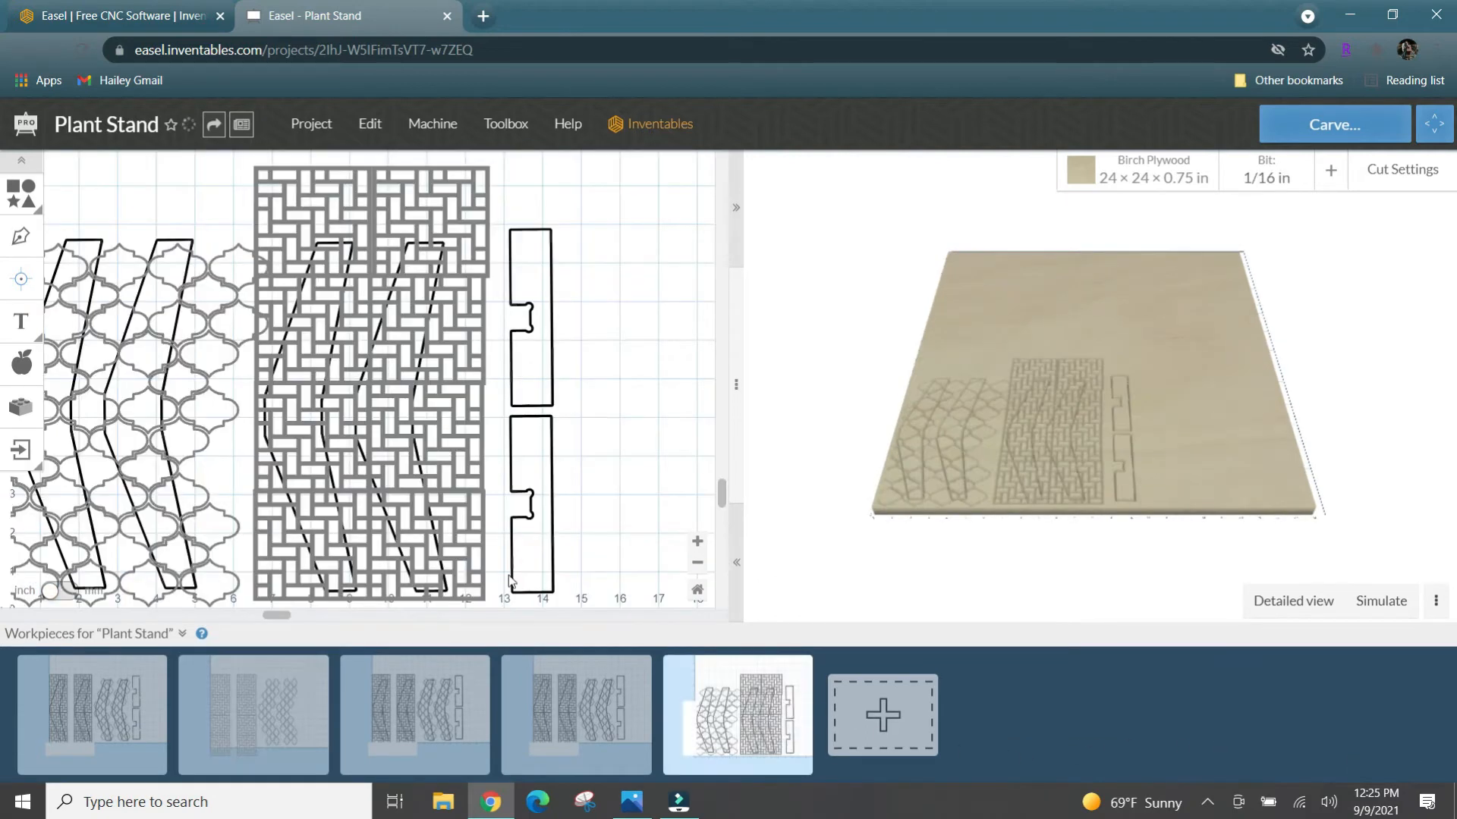
scroll(564, 484, "up", 10)
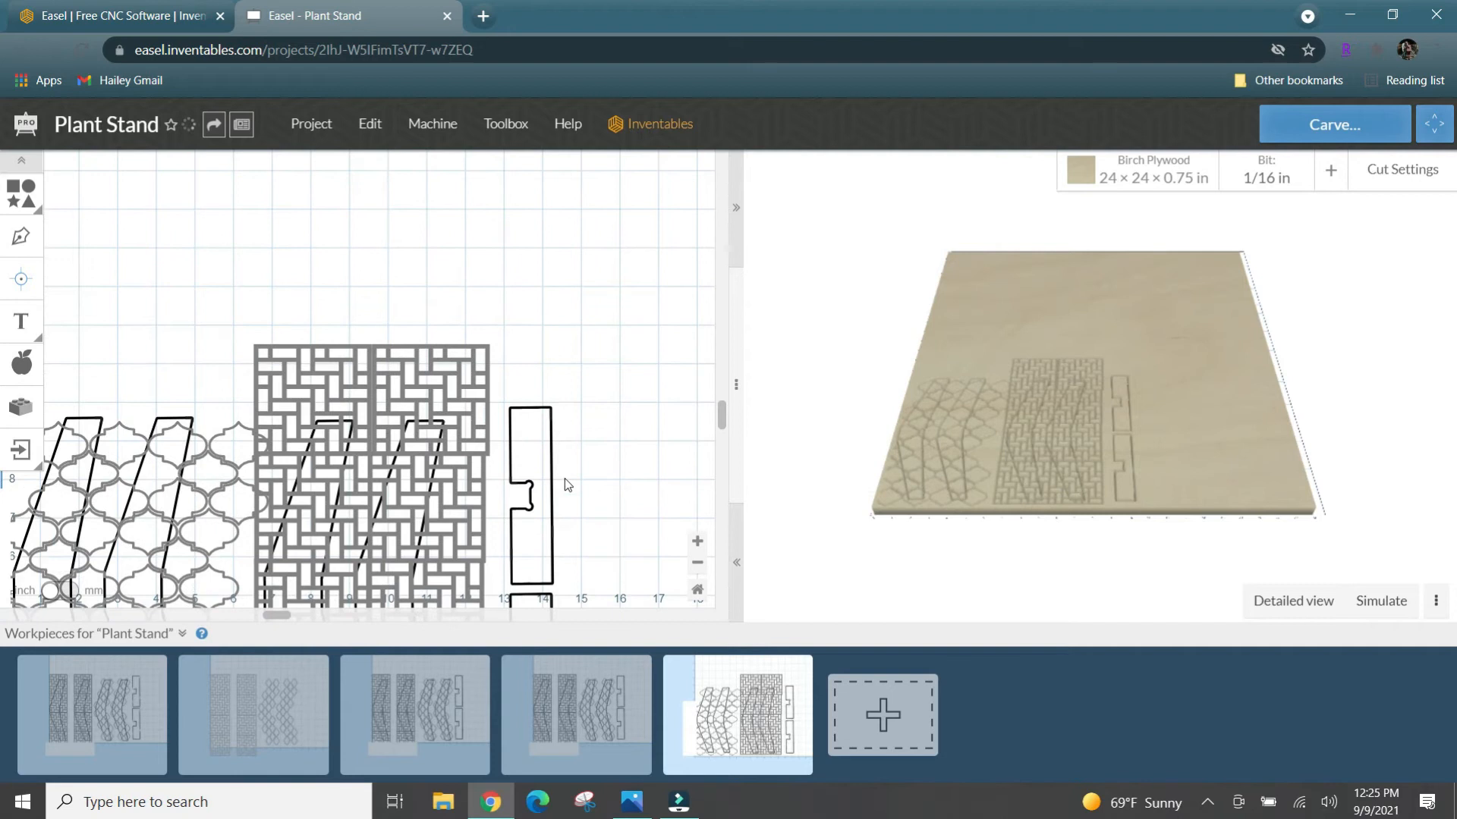
scroll(565, 478, "down", 8)
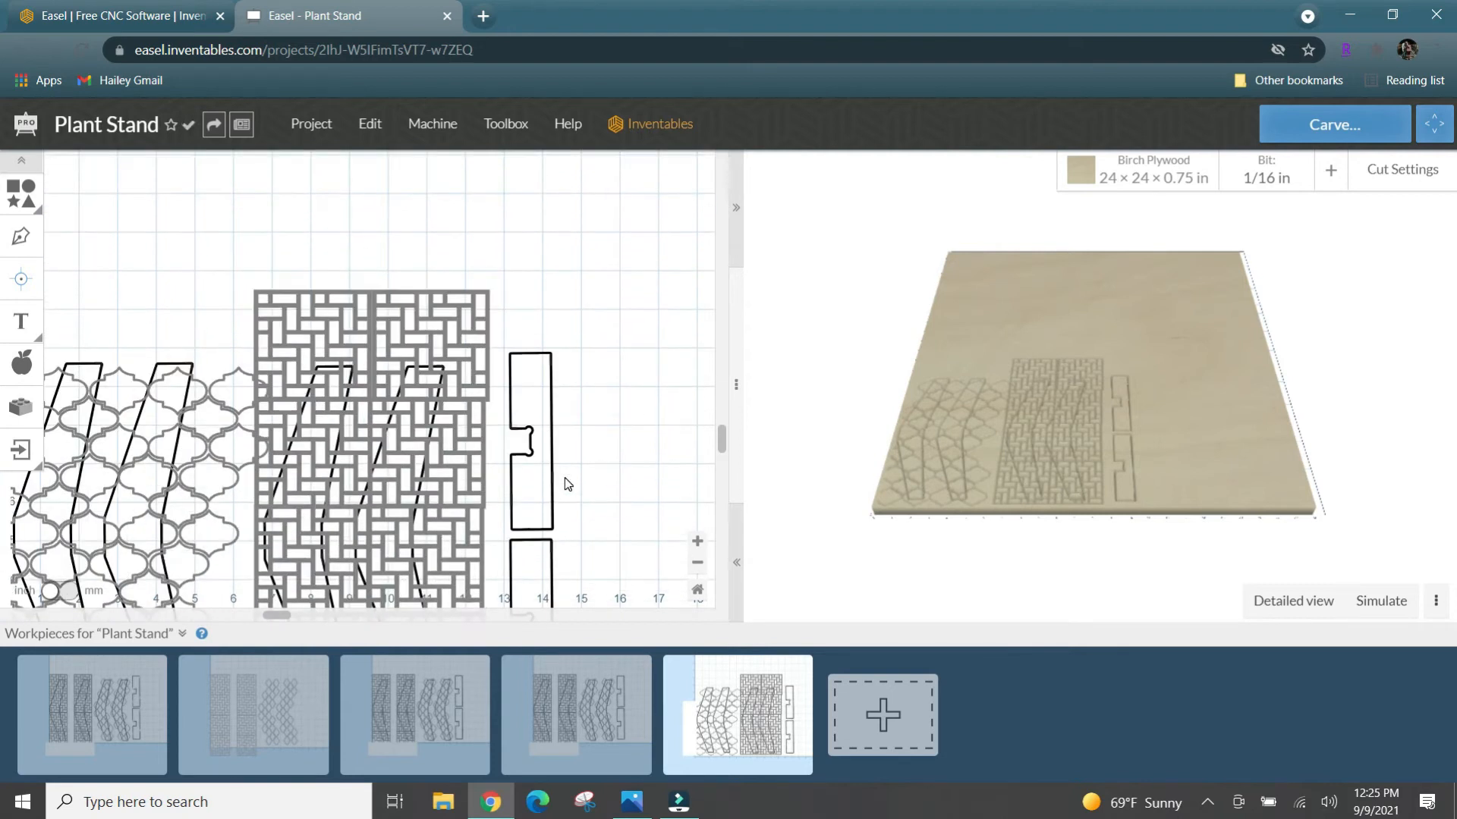
left_click(692, 565)
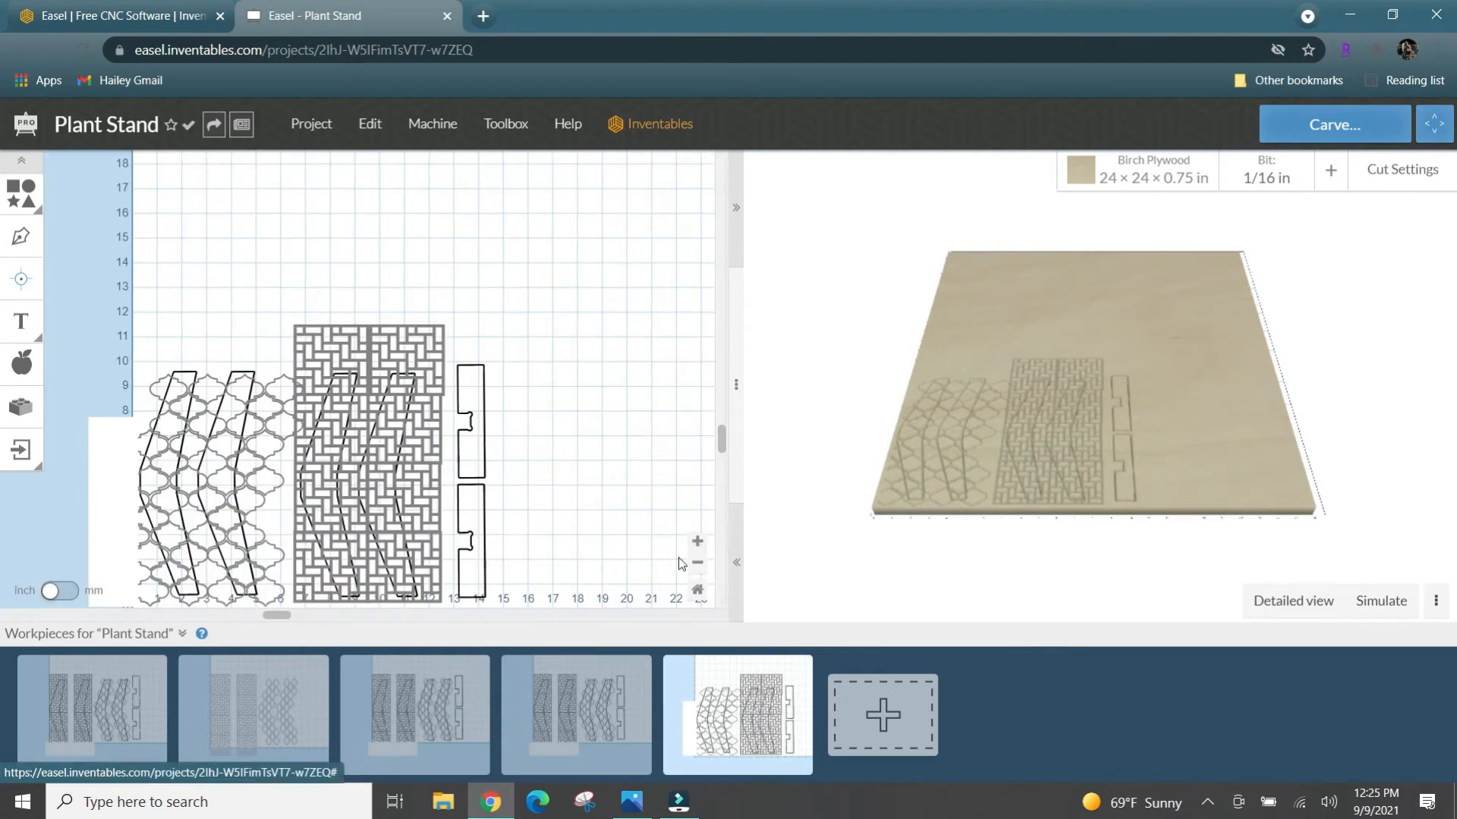
scroll(534, 463, "down", 1)
scroll(534, 442, "up", 1)
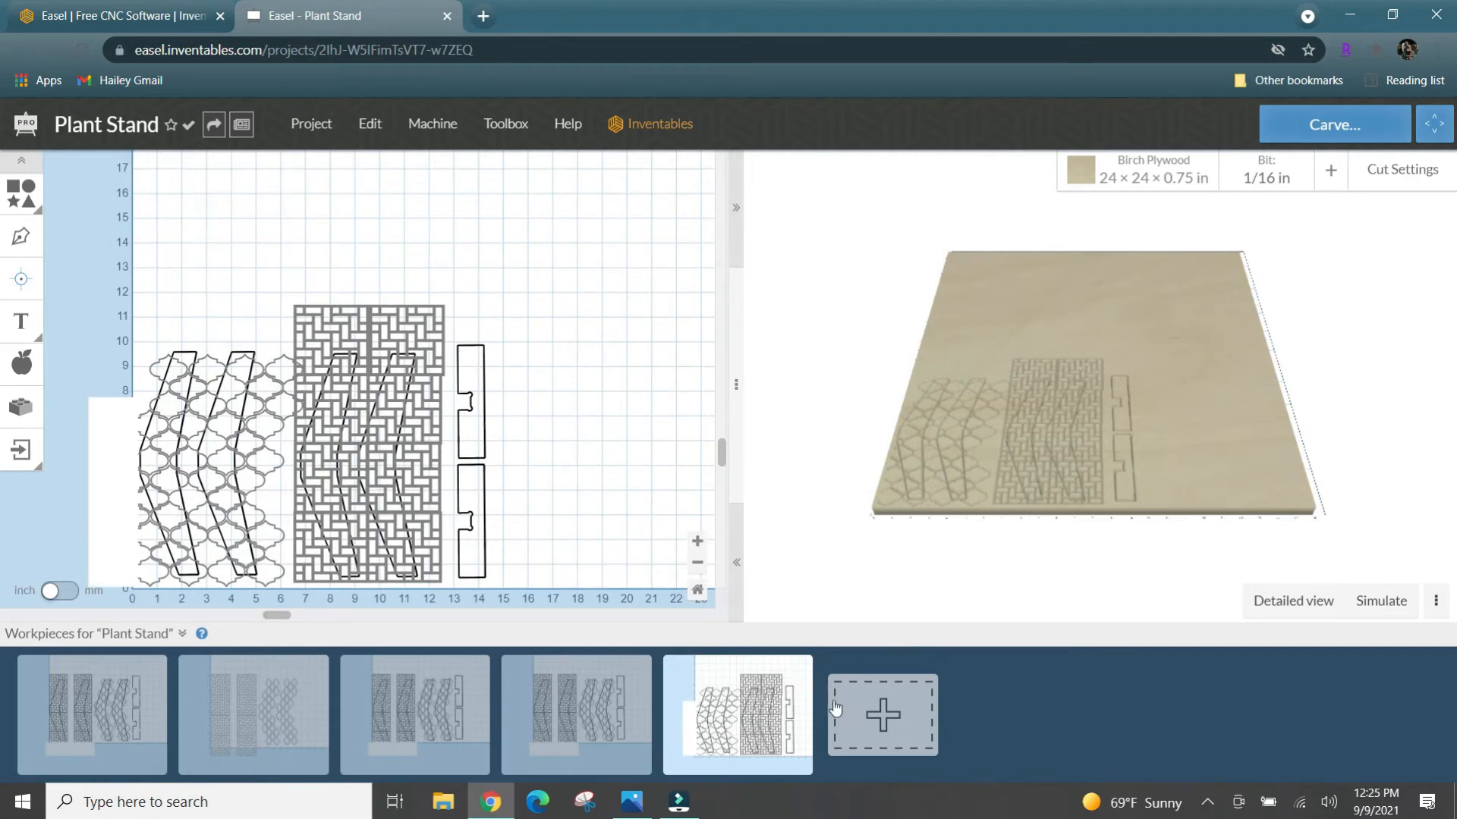
left_click(802, 670)
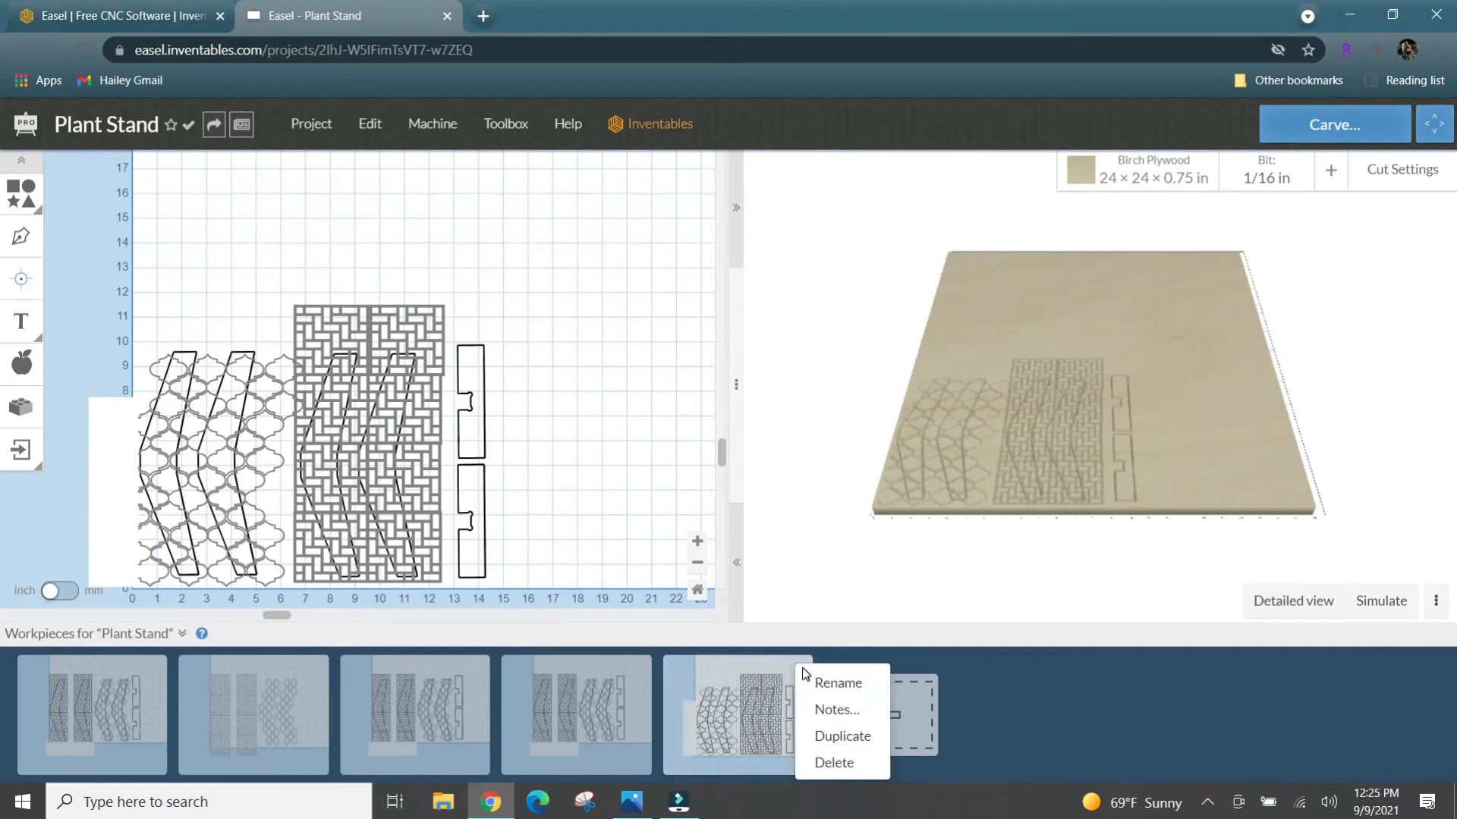
left_click(837, 736)
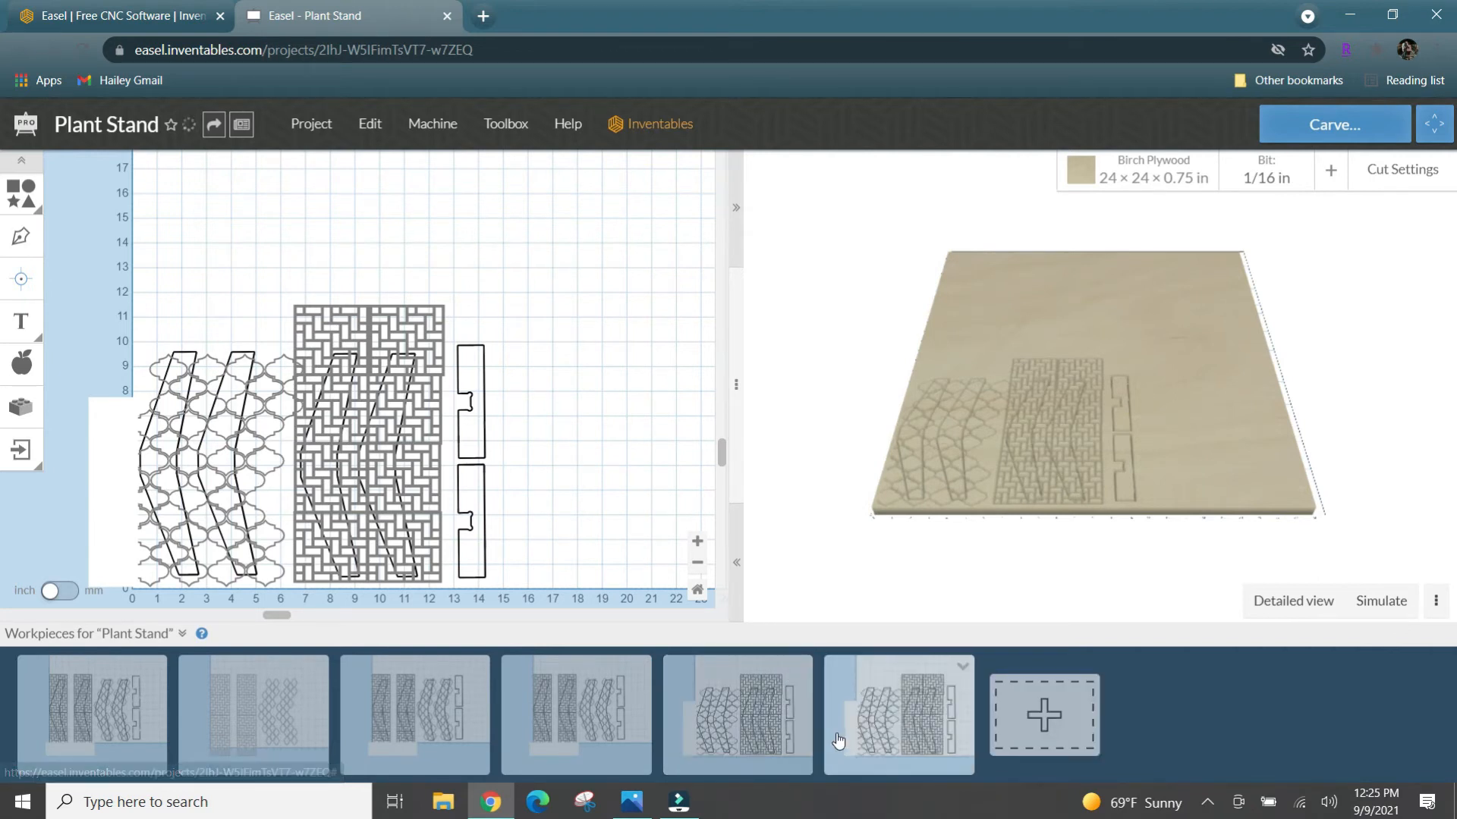
left_click(963, 671)
left_click(984, 746)
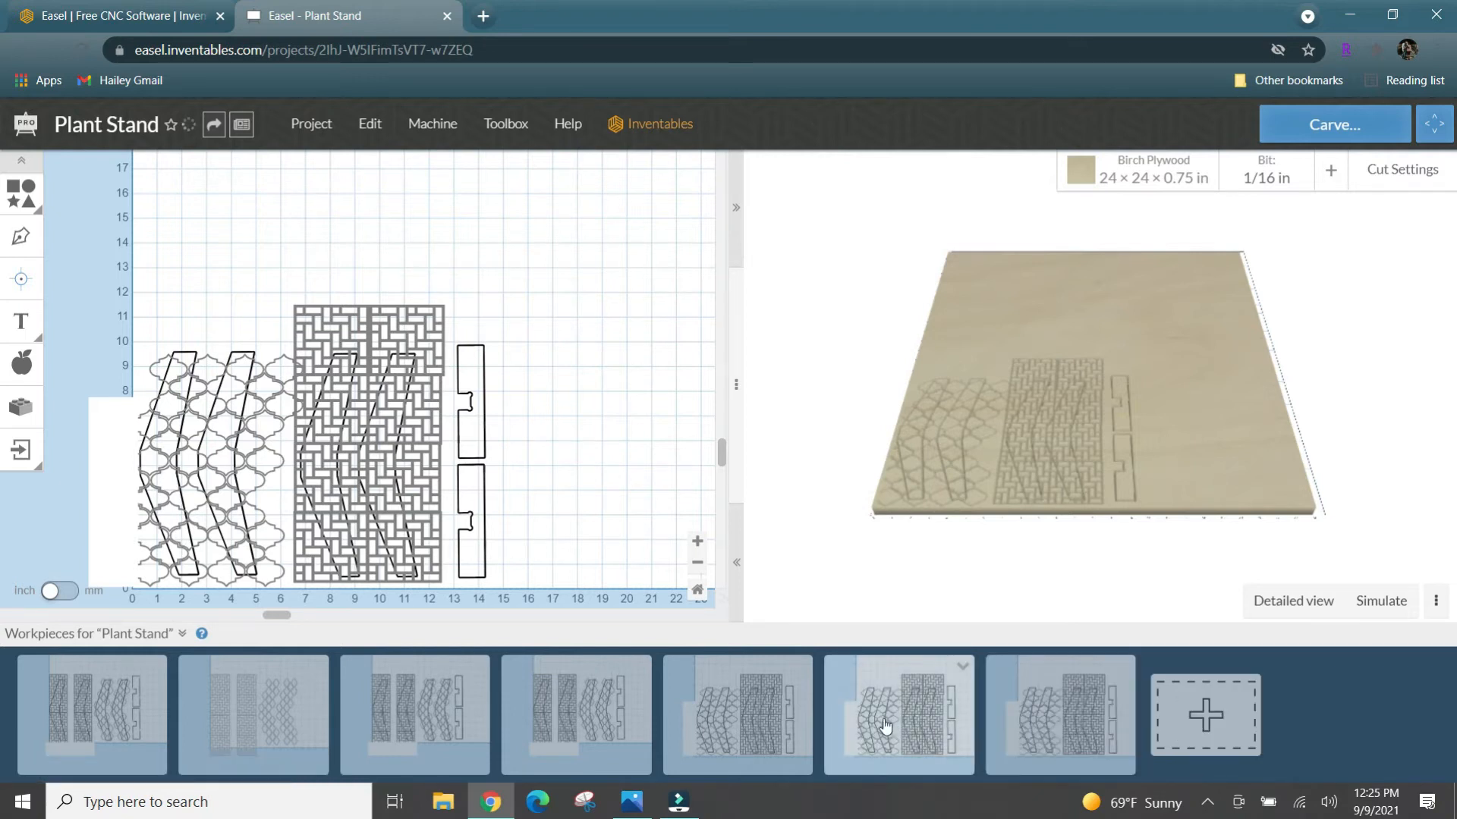
- Rename the first duplicate workpiece as "Pattern carve"
left_click(960, 669)
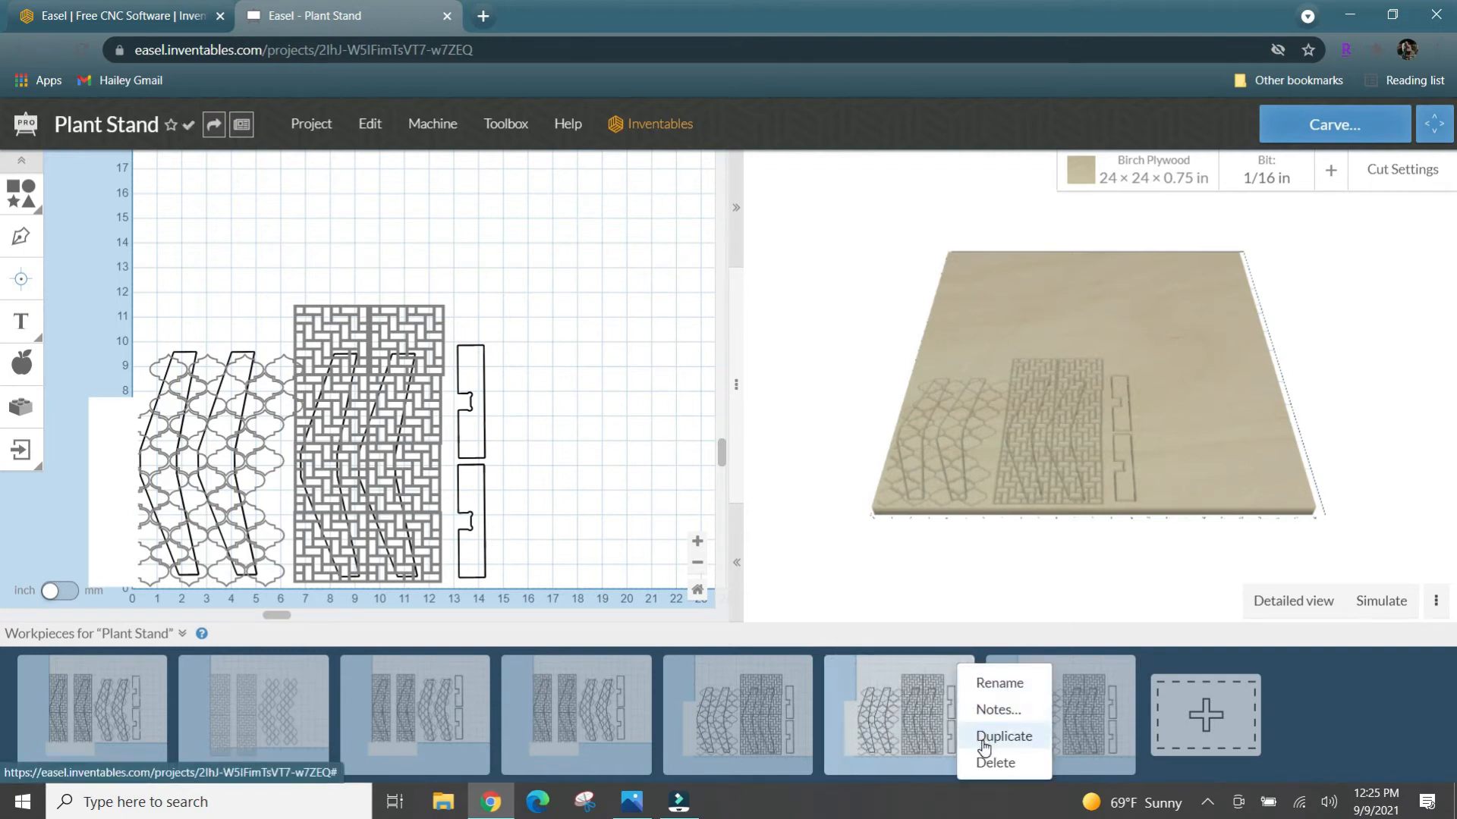
left_click(1000, 685)
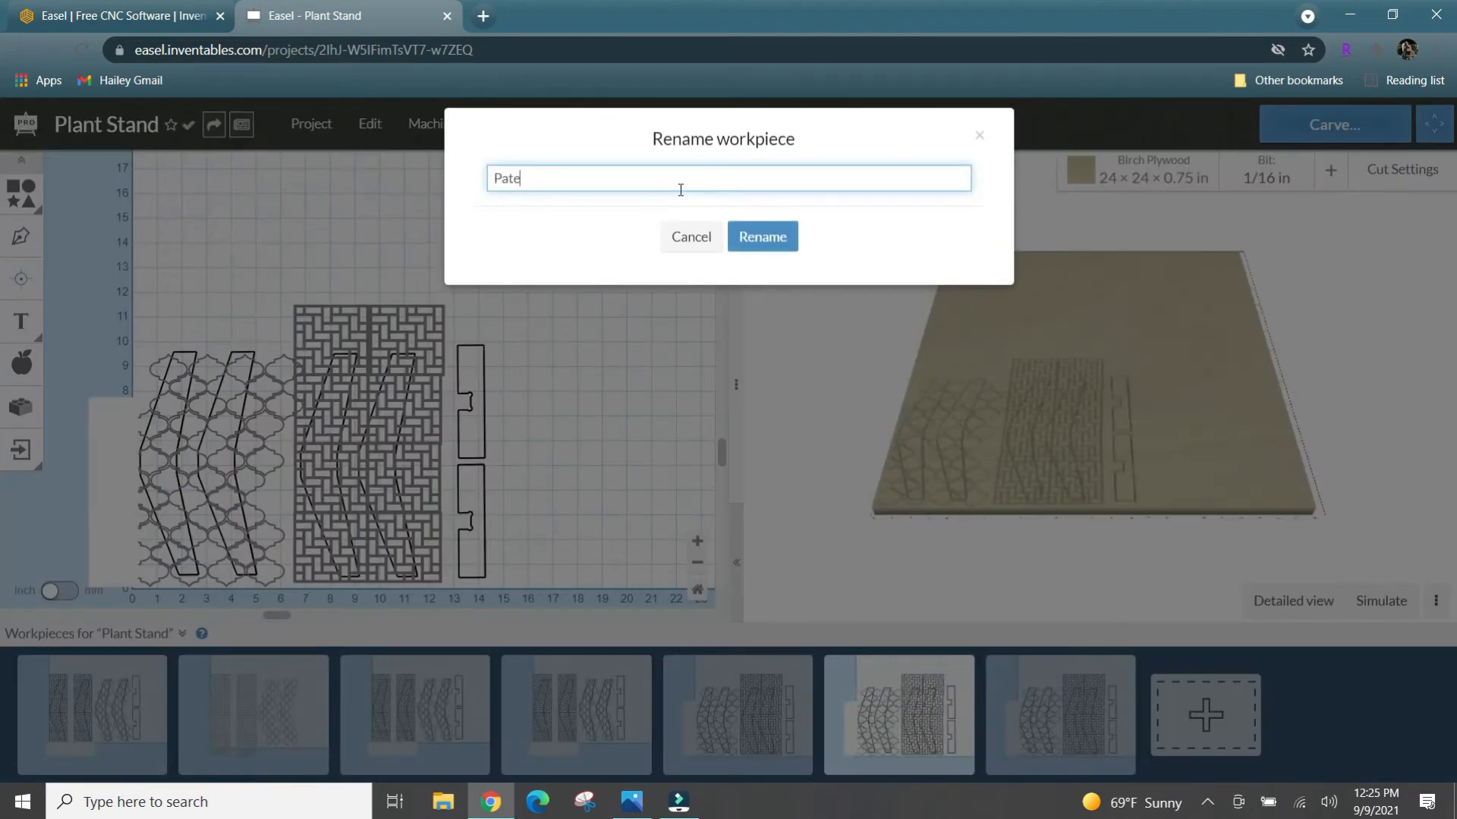
type("Patern carve")
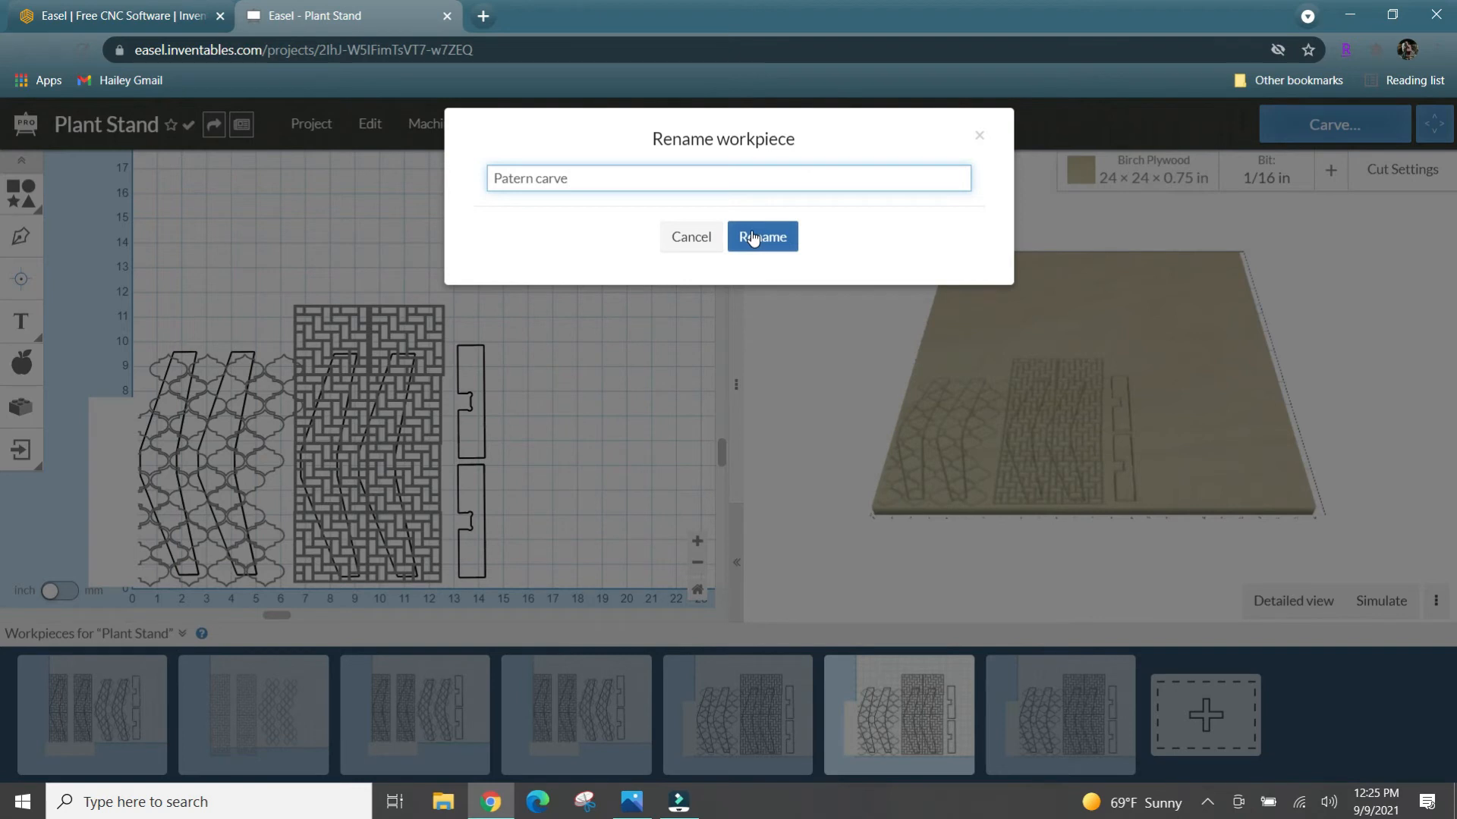
left_click(513, 180)
type("t")
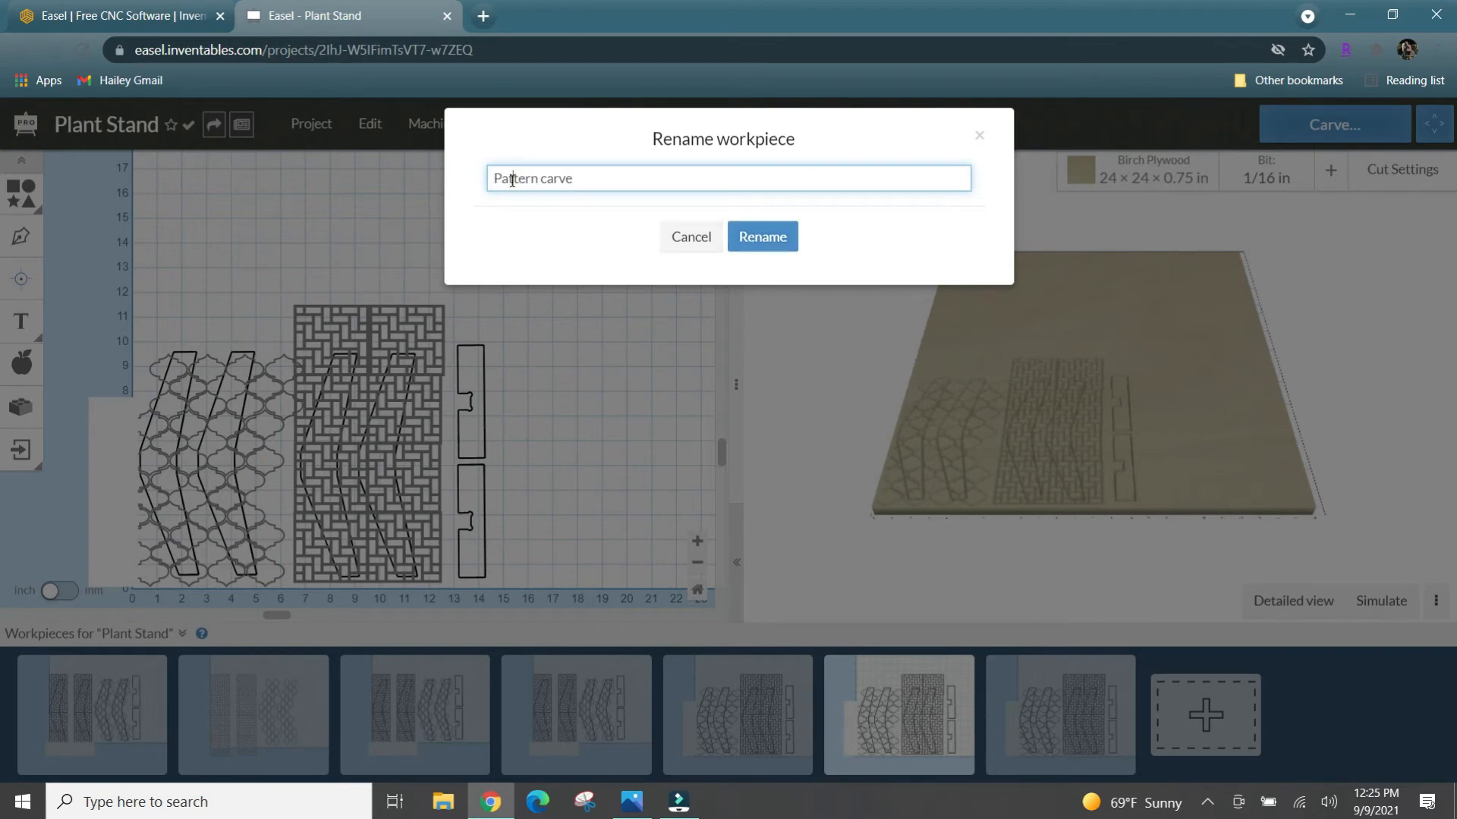
left_click(751, 238)
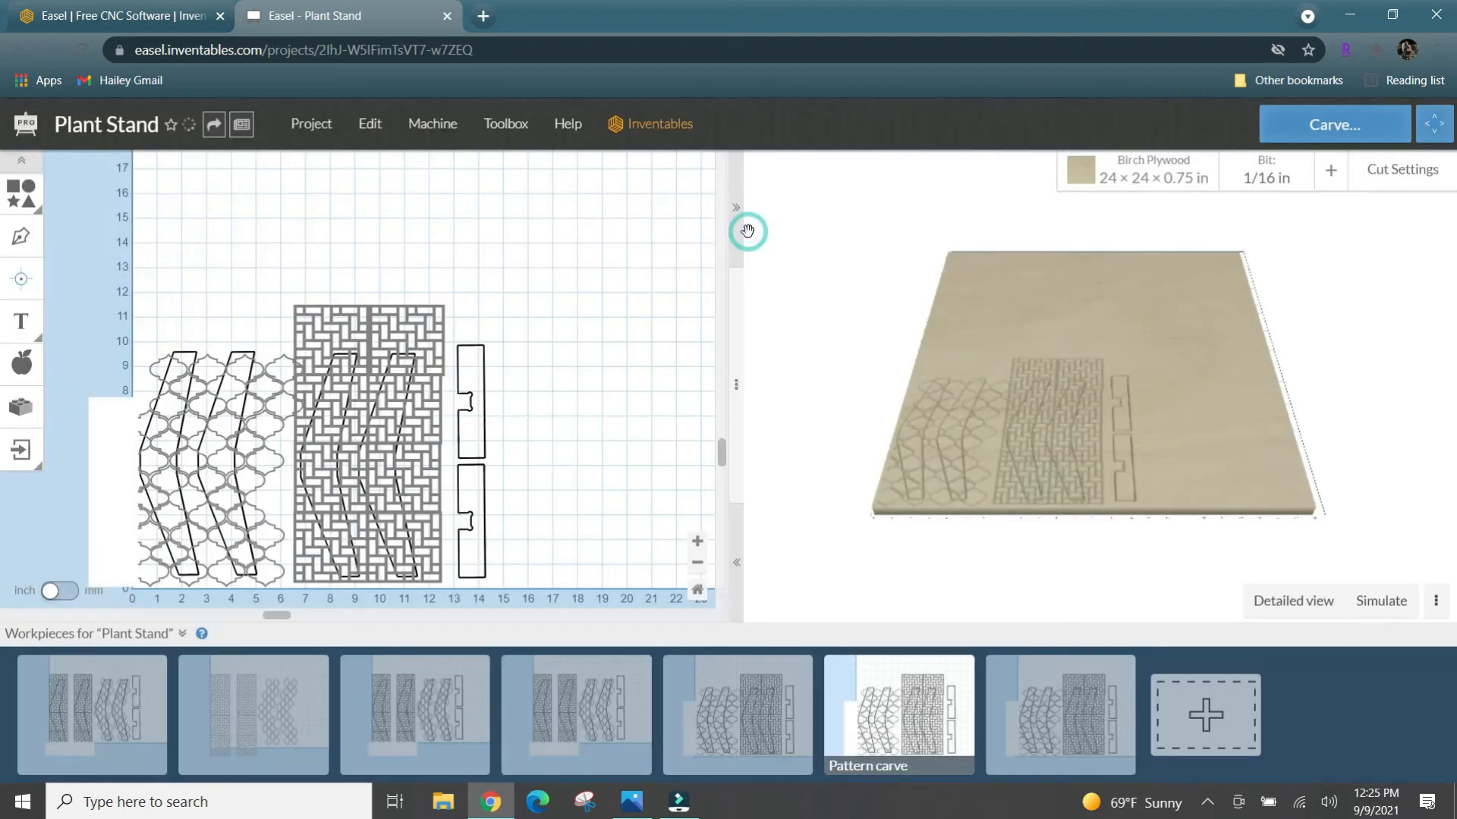
left_click(22, 363)
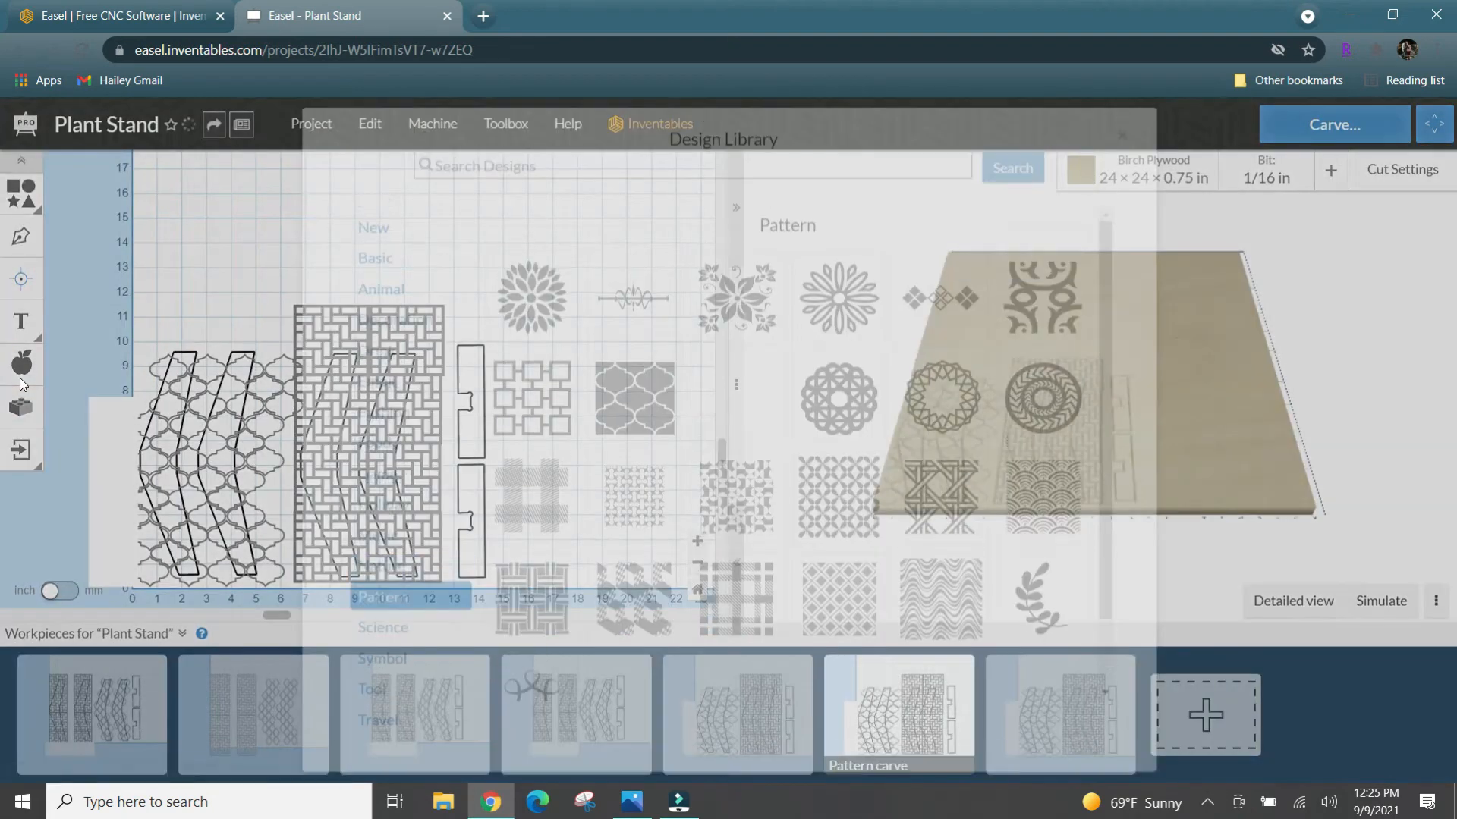
left_click(216, 276)
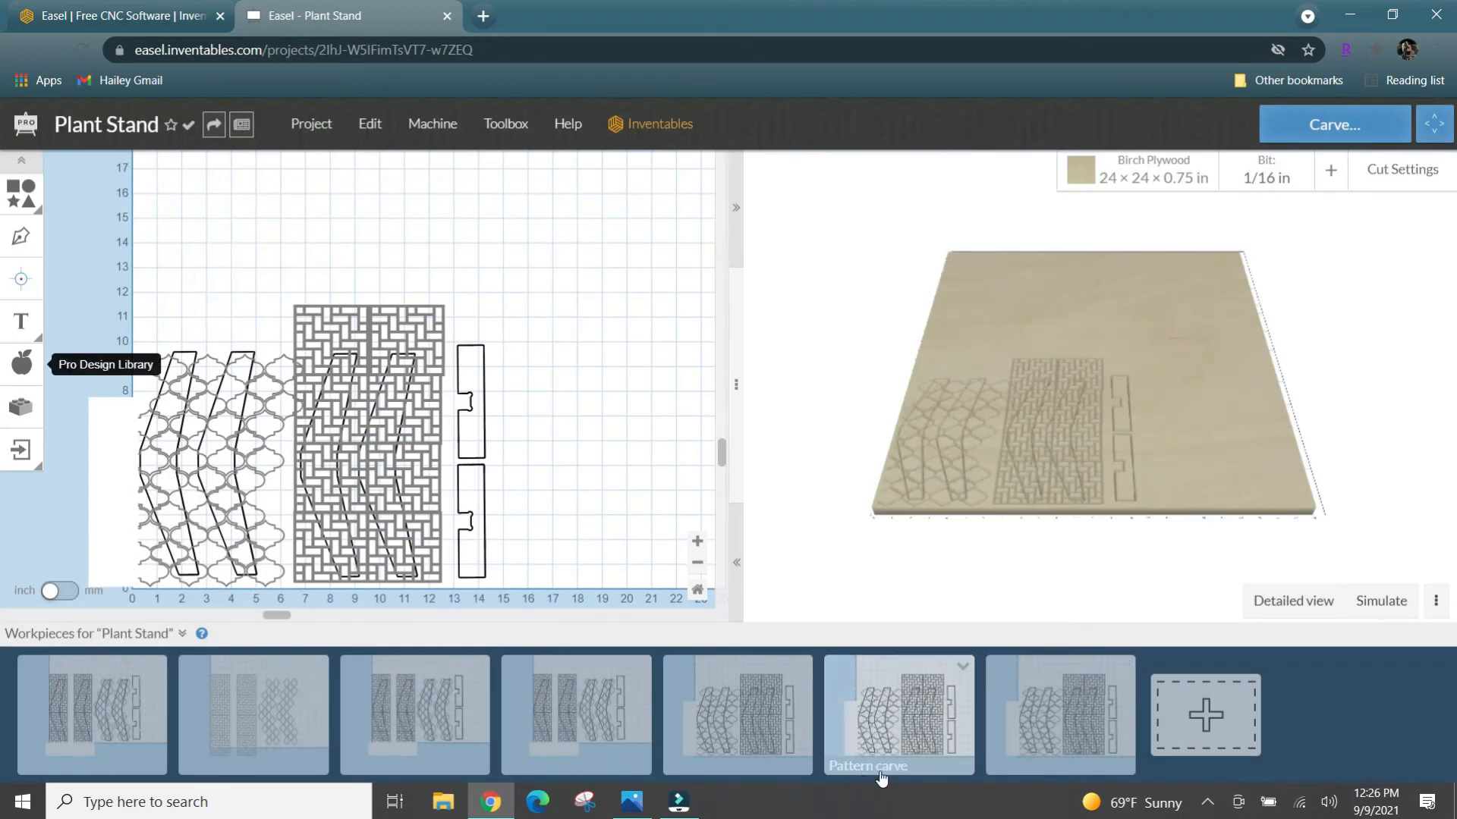
- Rename the second duplicate workpiece as "Stand Through cut"
left_click(1128, 666)
left_click(1126, 667)
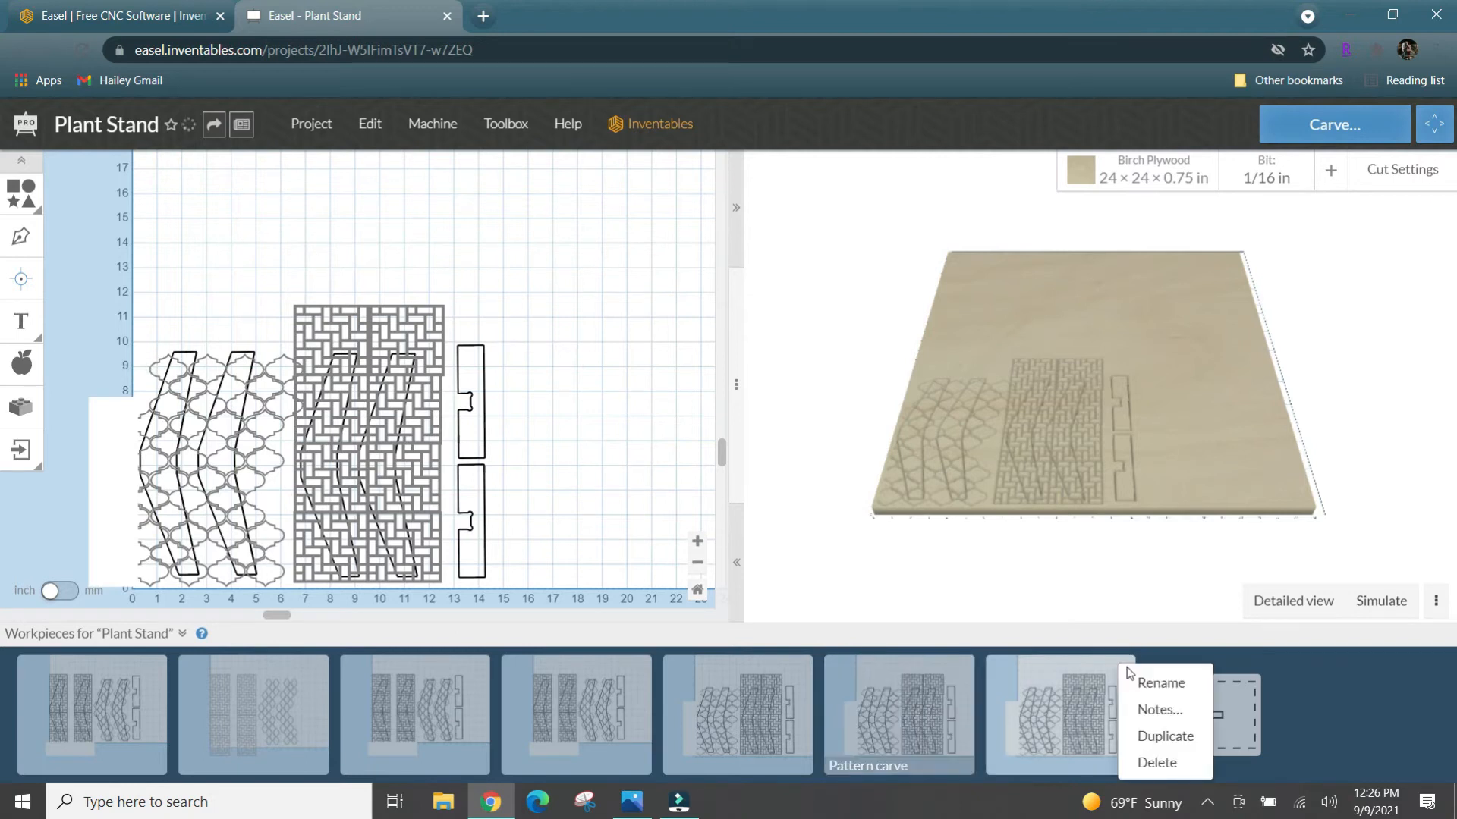
left_click(1165, 683)
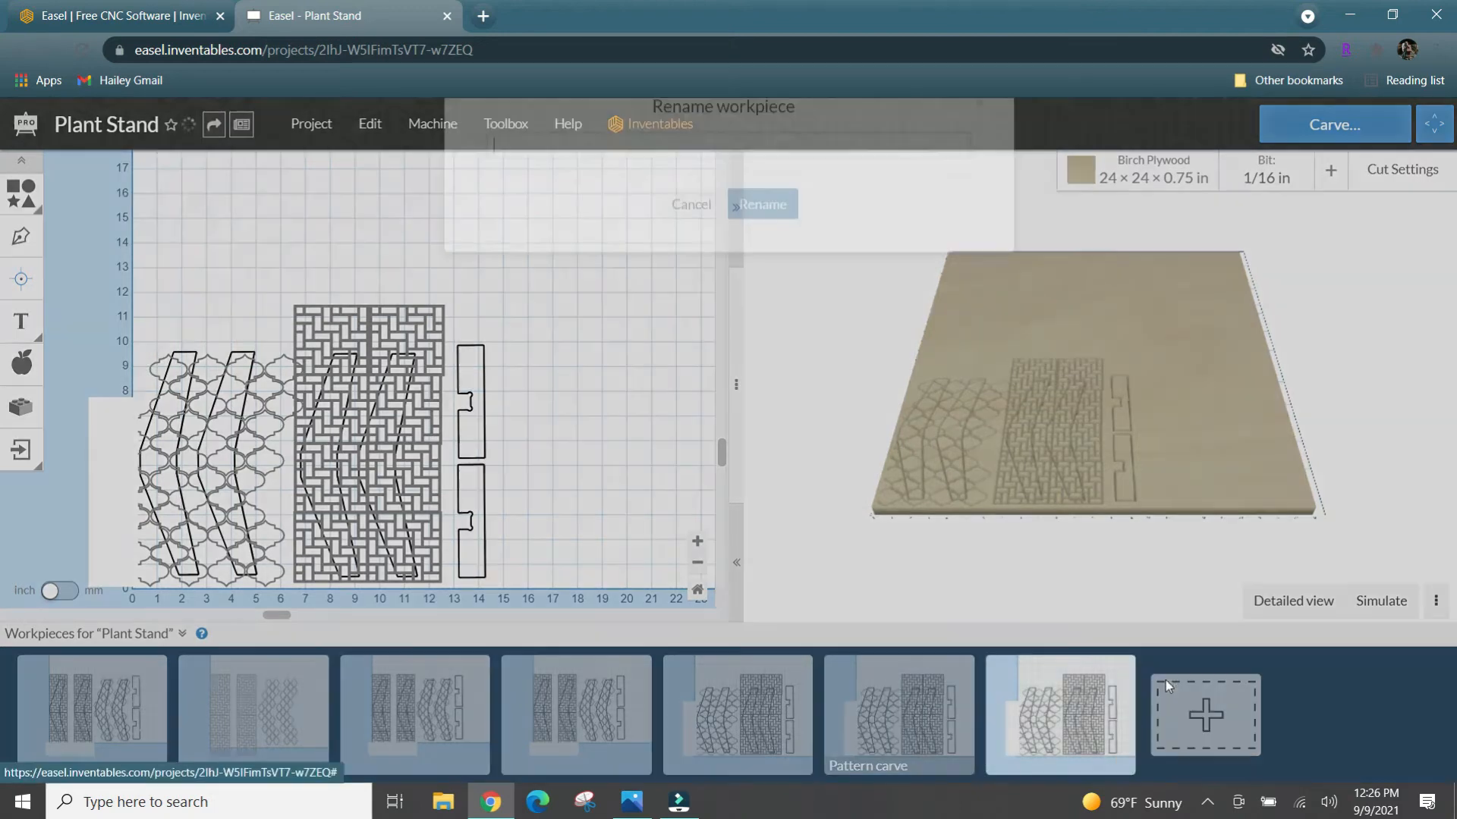
type("Stand Through cut")
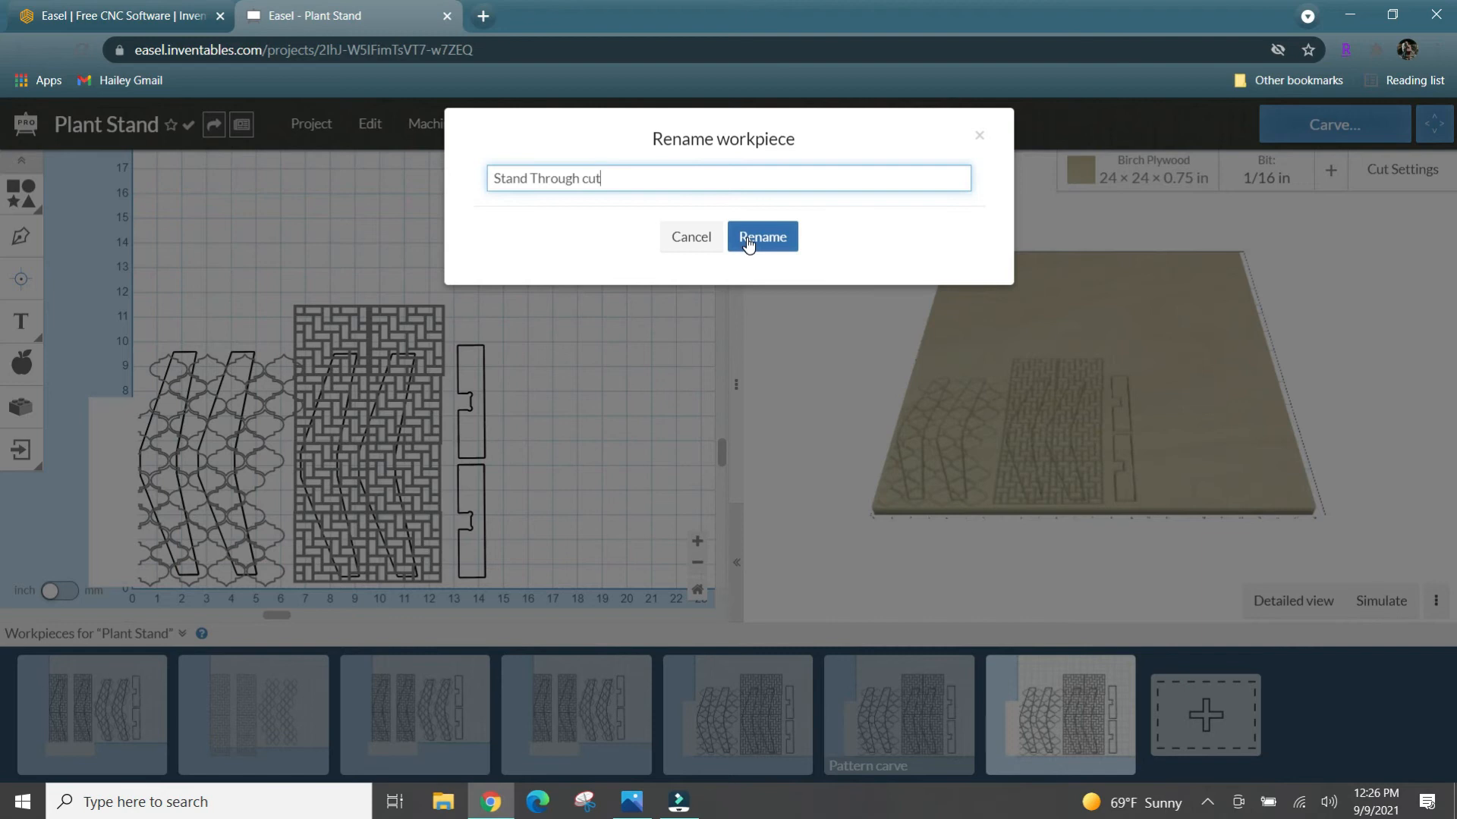
left_click(748, 238)
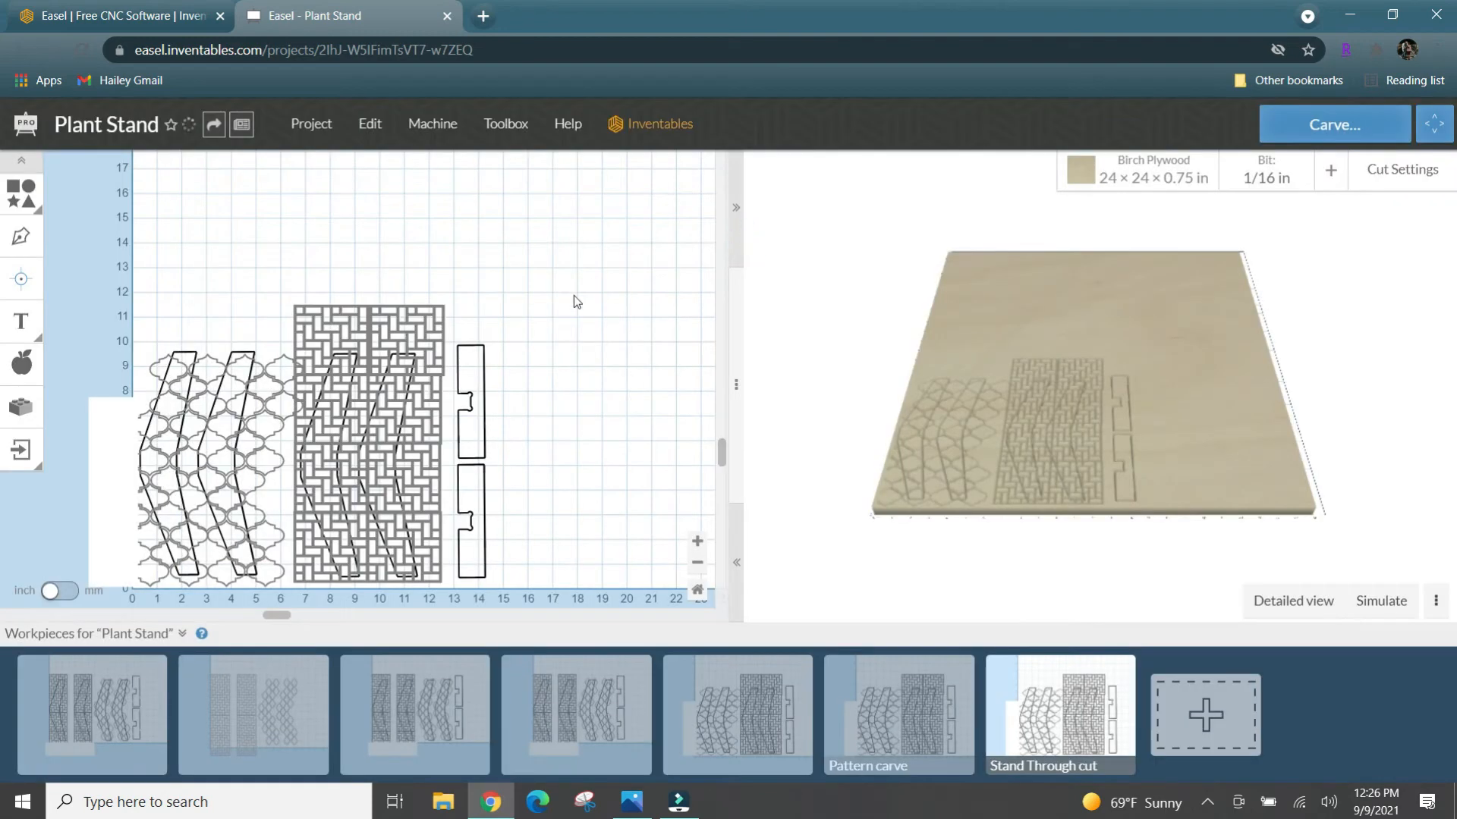
- Open the "Pattern carve" workpiece and delete both notched cross pieces from it
left_click(847, 709)
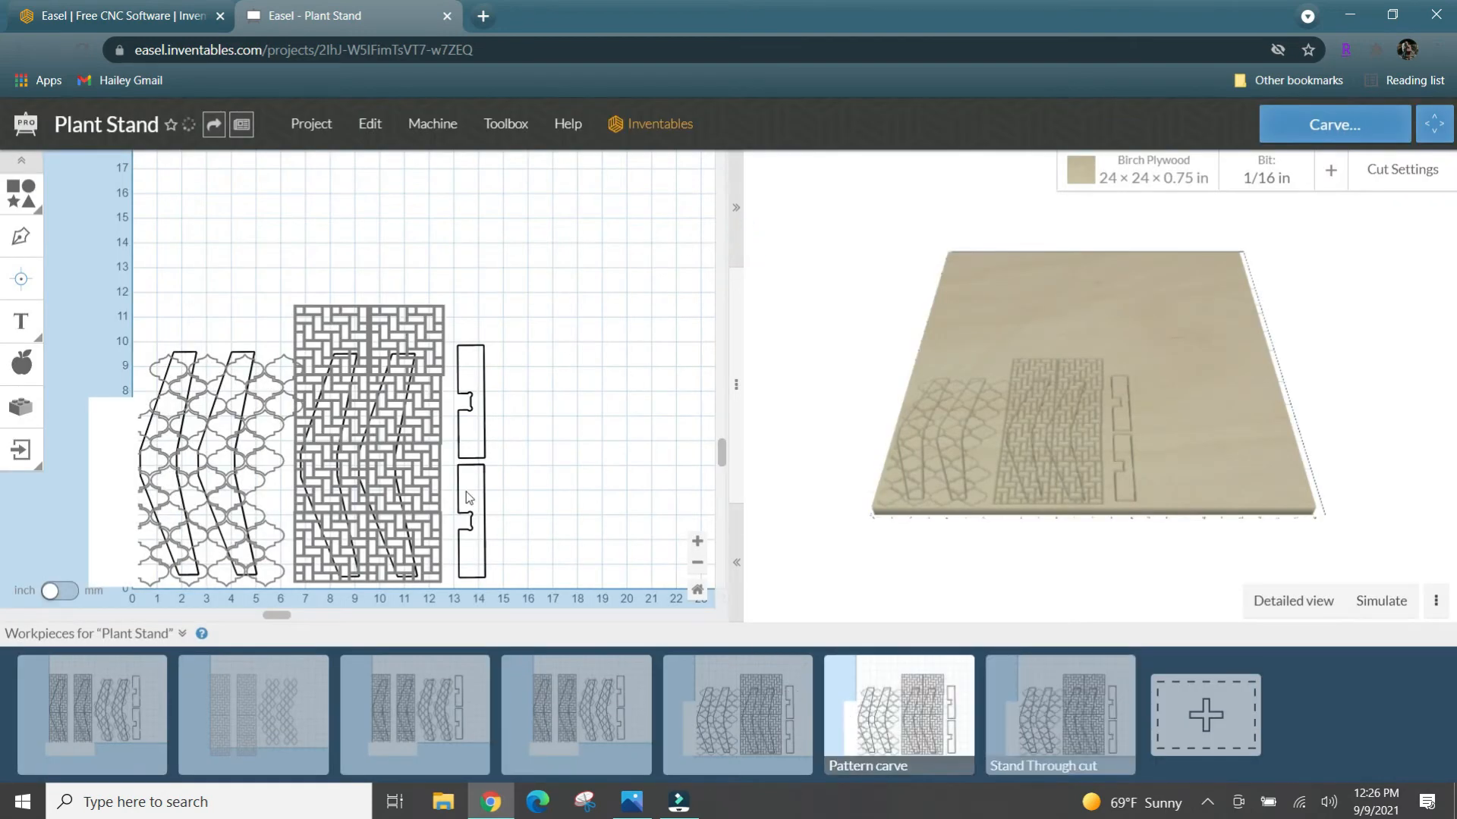
left_click(697, 542)
left_click(697, 542)
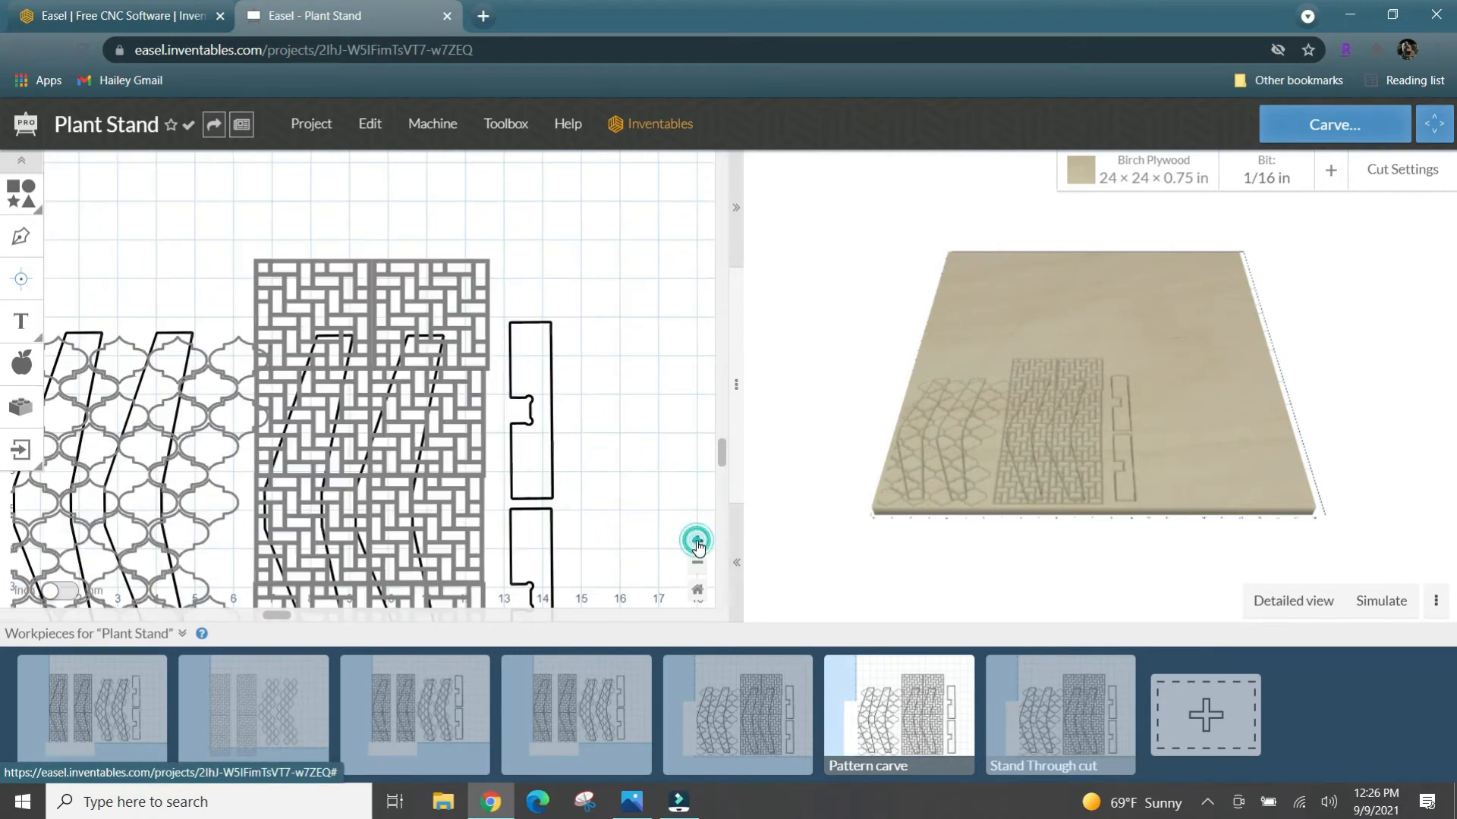
left_click_drag(536, 297, 557, 576)
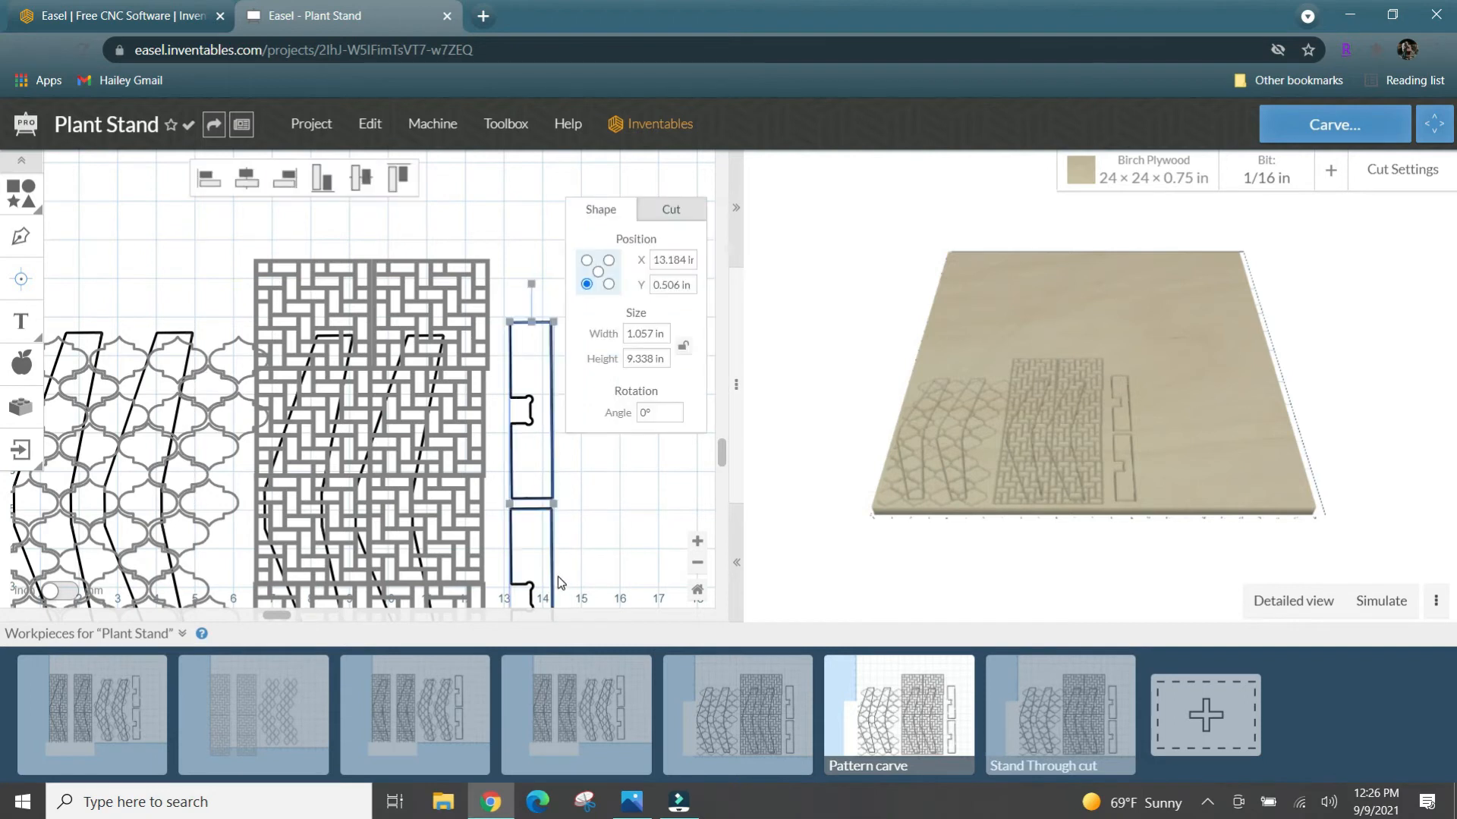
key("Delete")
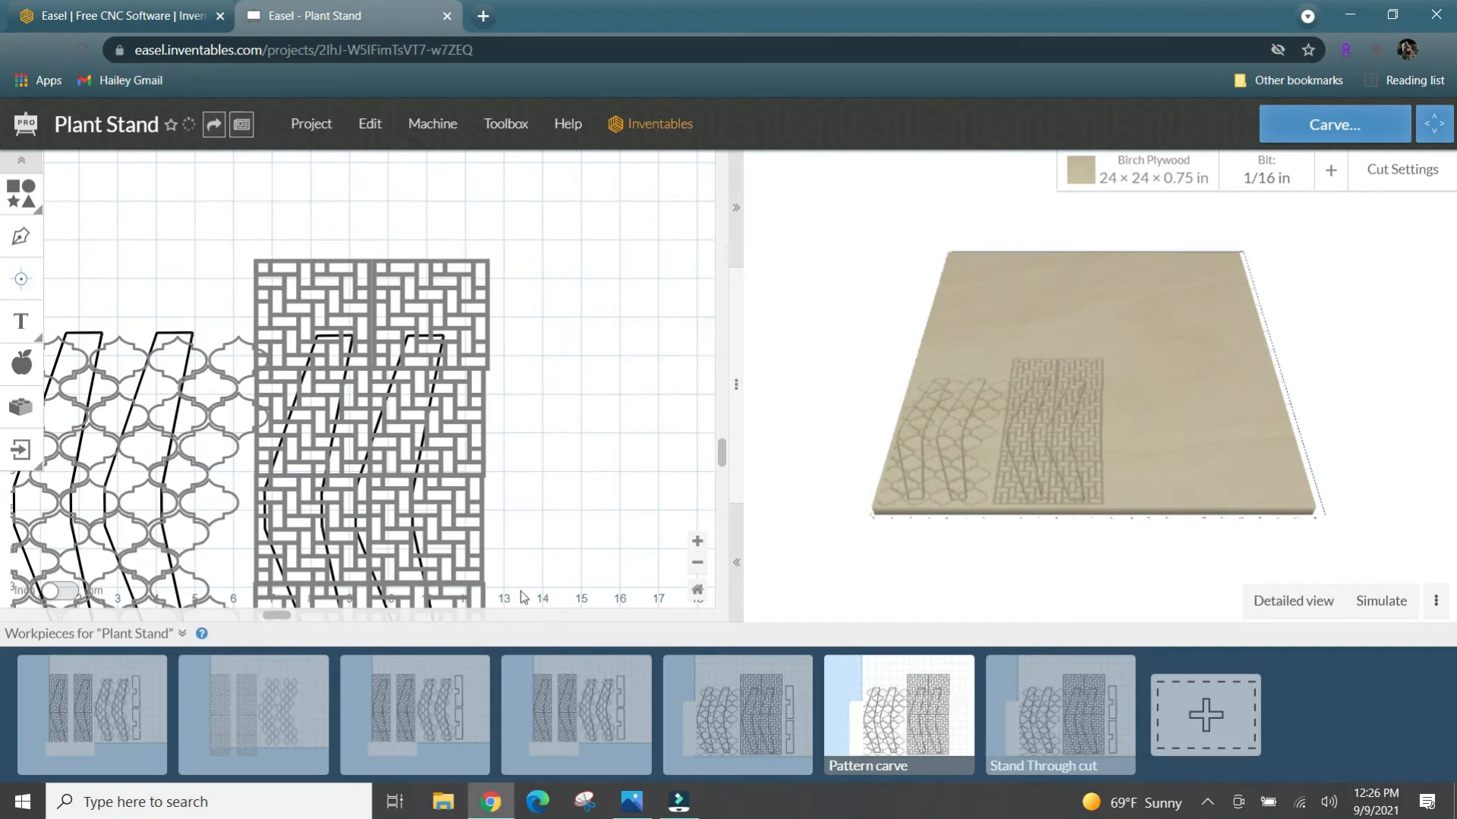
- Delete the four leg outlines from the basket-weave and lattice areas, keeping only the patterns
left_click(322, 339)
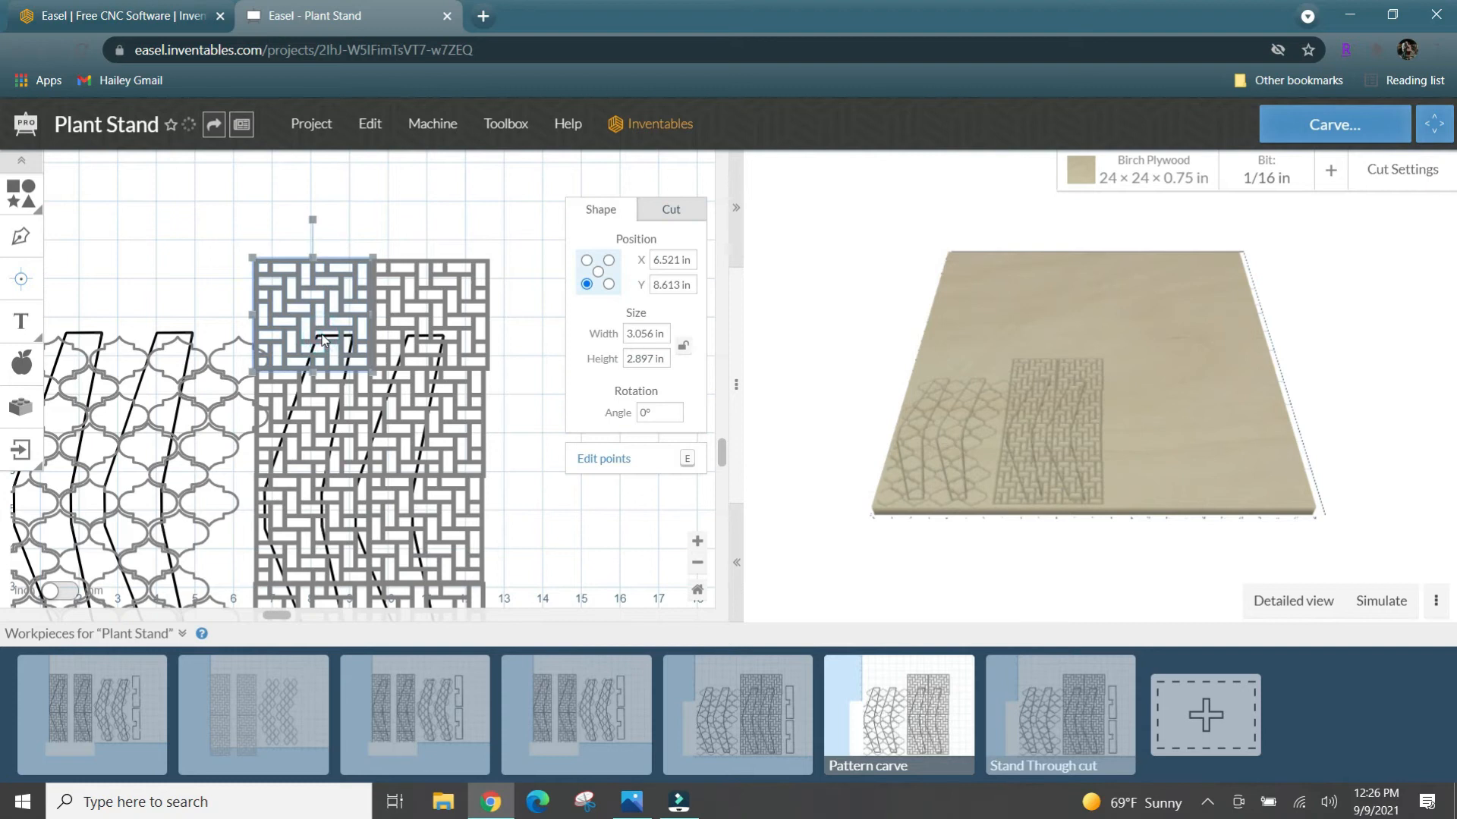
left_click(274, 459)
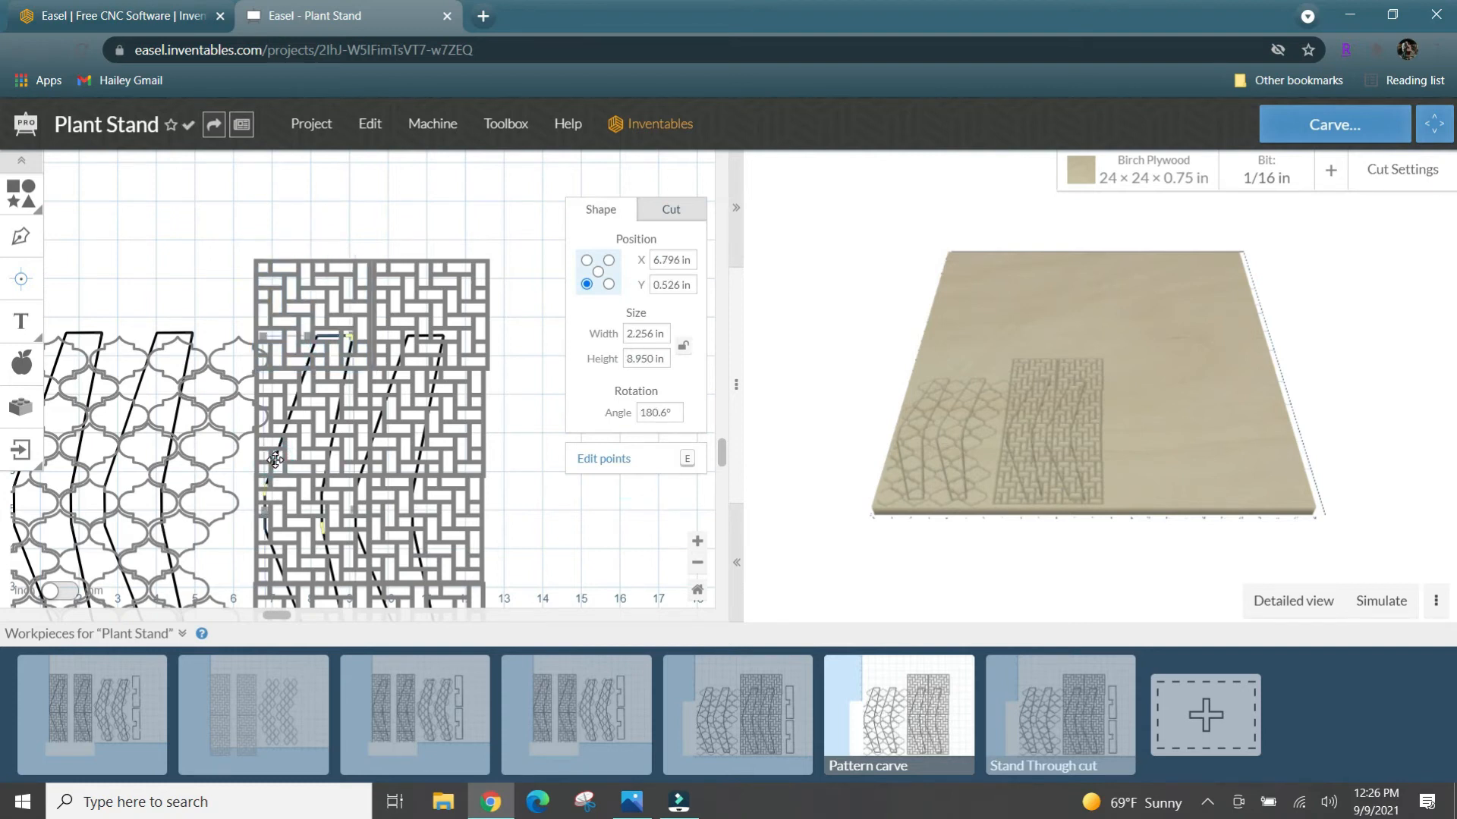
key("Delete")
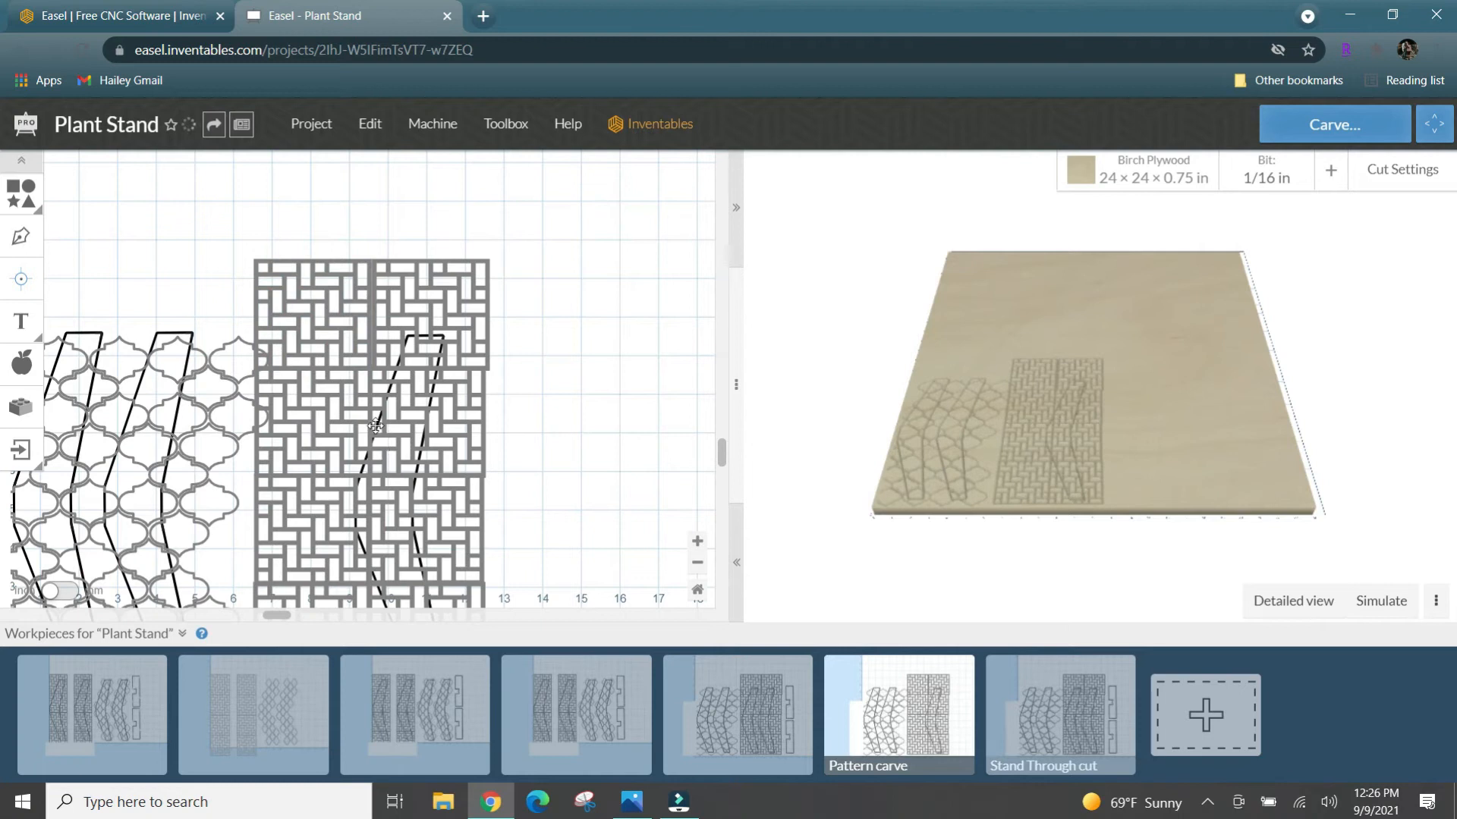
left_click(375, 425)
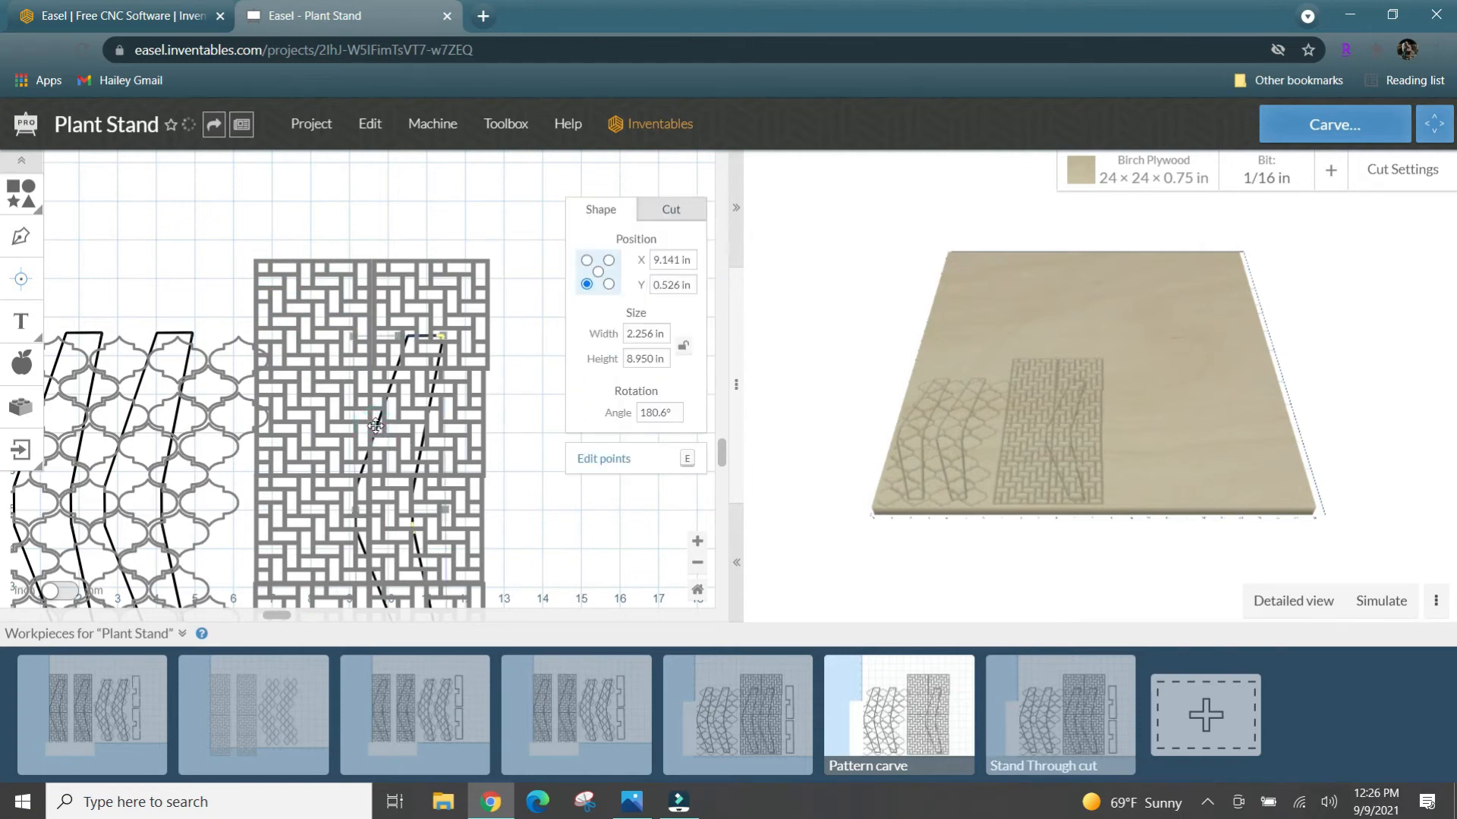
key("Delete")
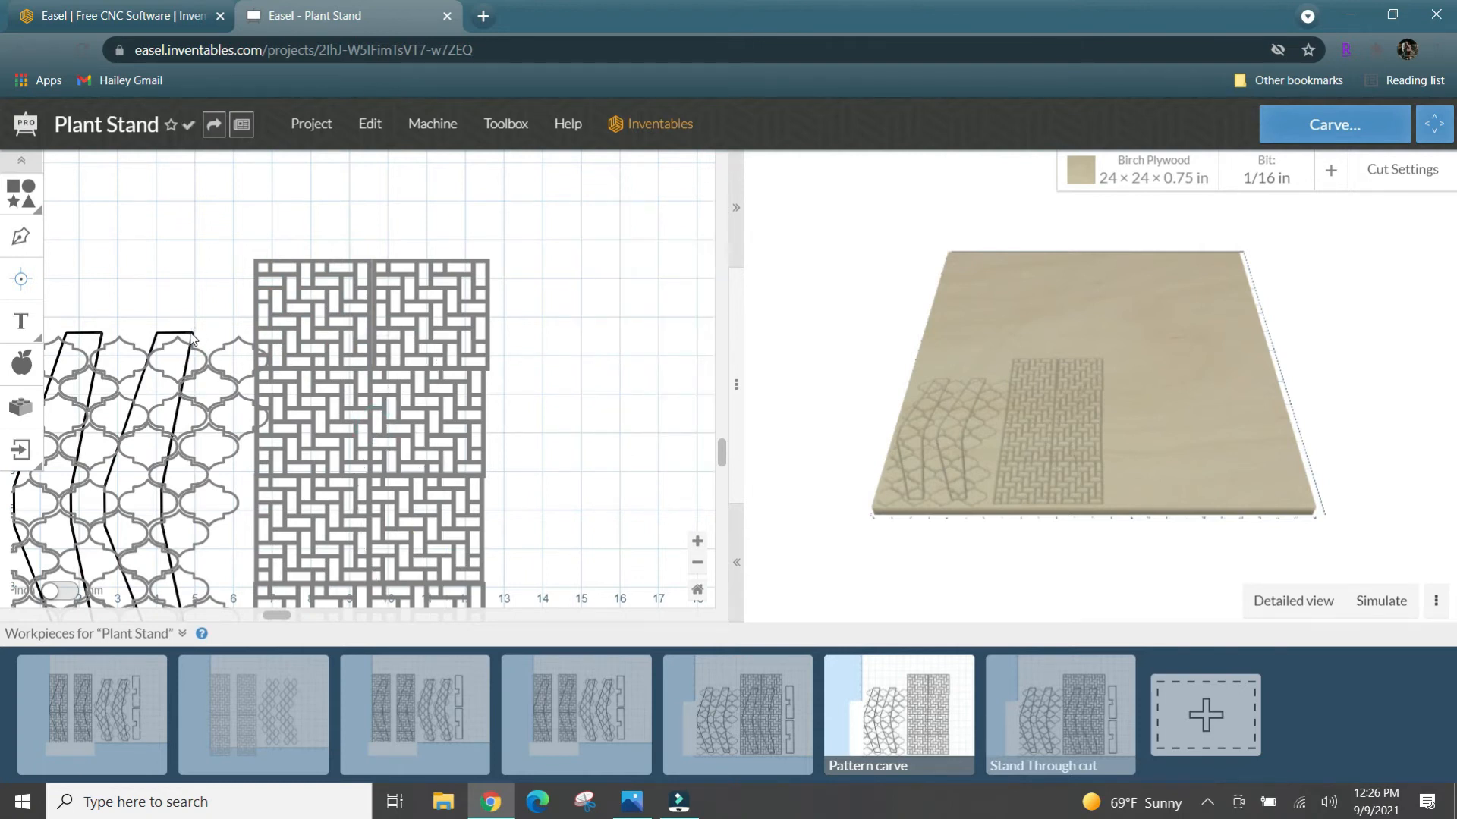
left_click(185, 333)
key("Delete")
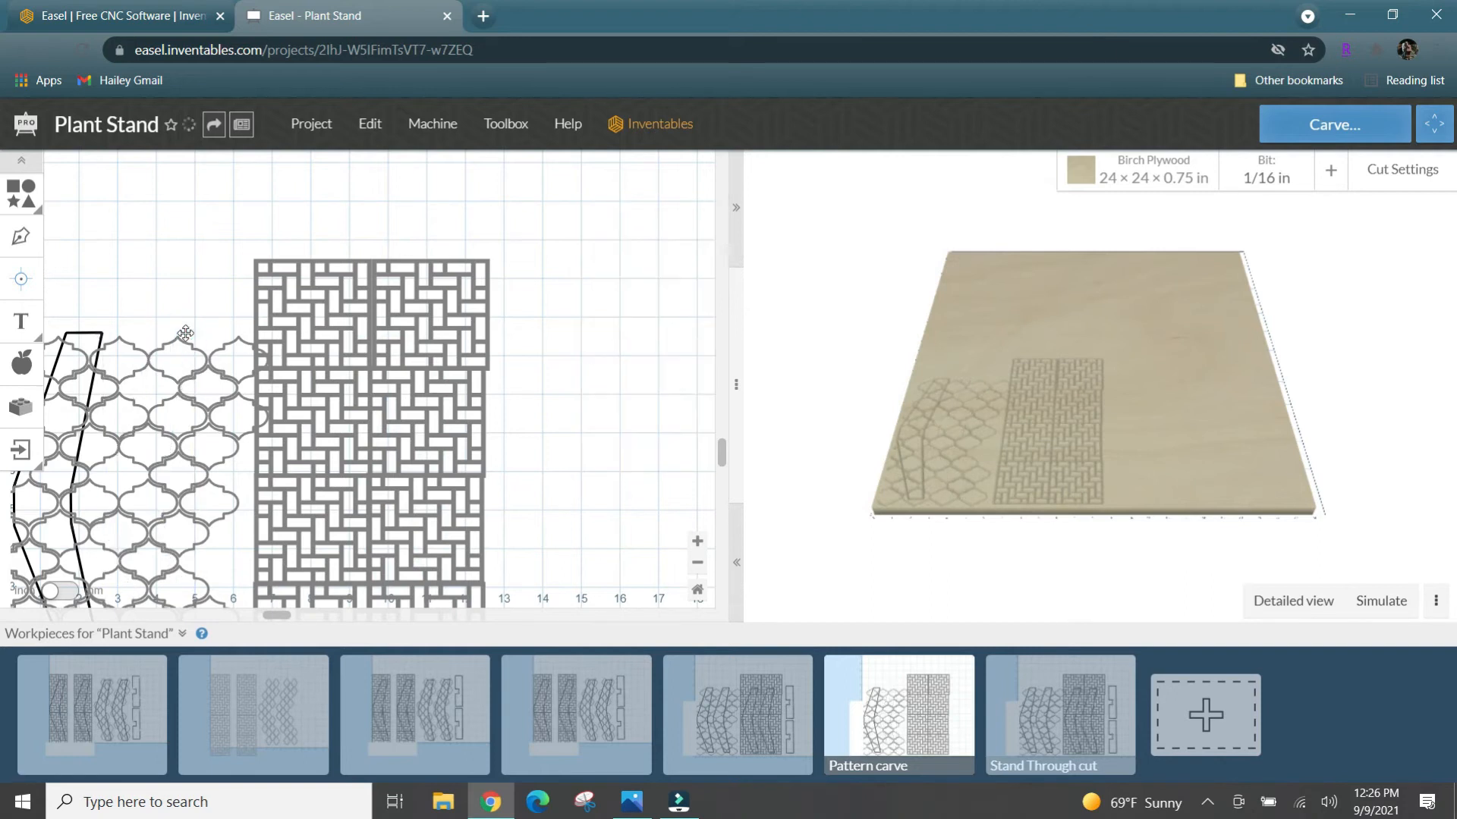
left_click(91, 333)
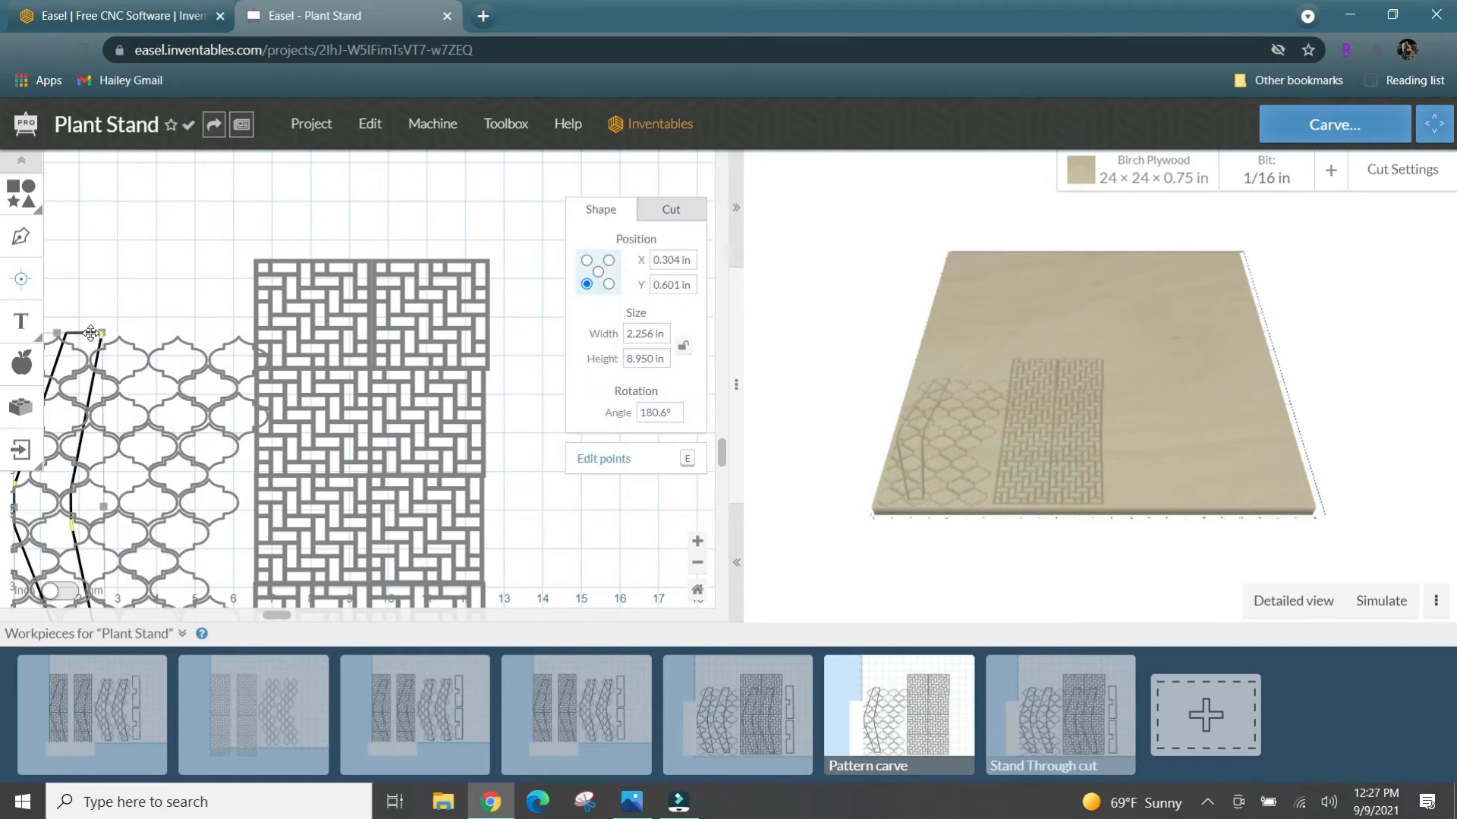
key("Delete")
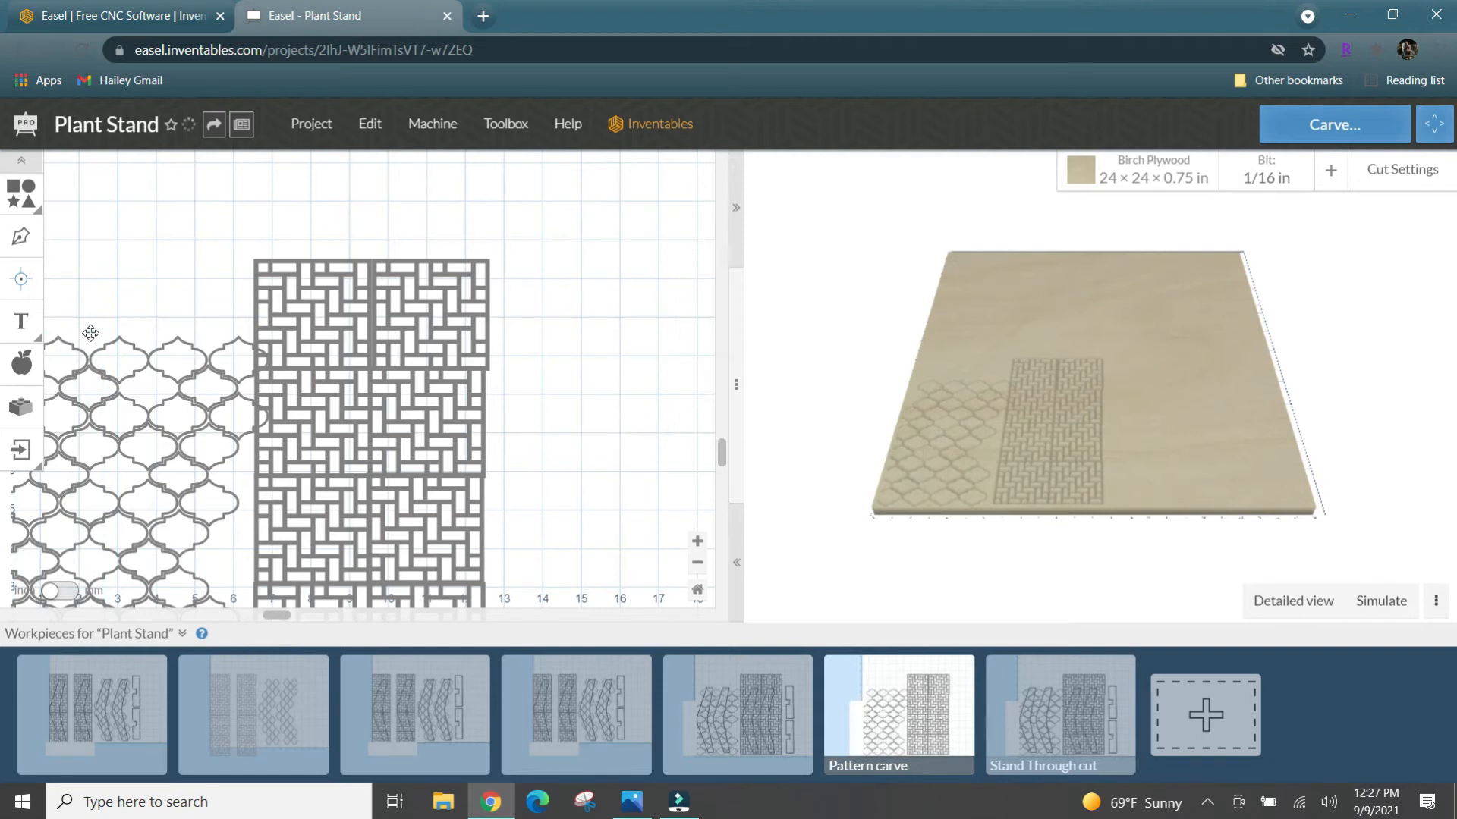
- Nudge the upper-right basket-weave tile left to X 9.467 in, in line with the tiles below it
left_click(416, 262)
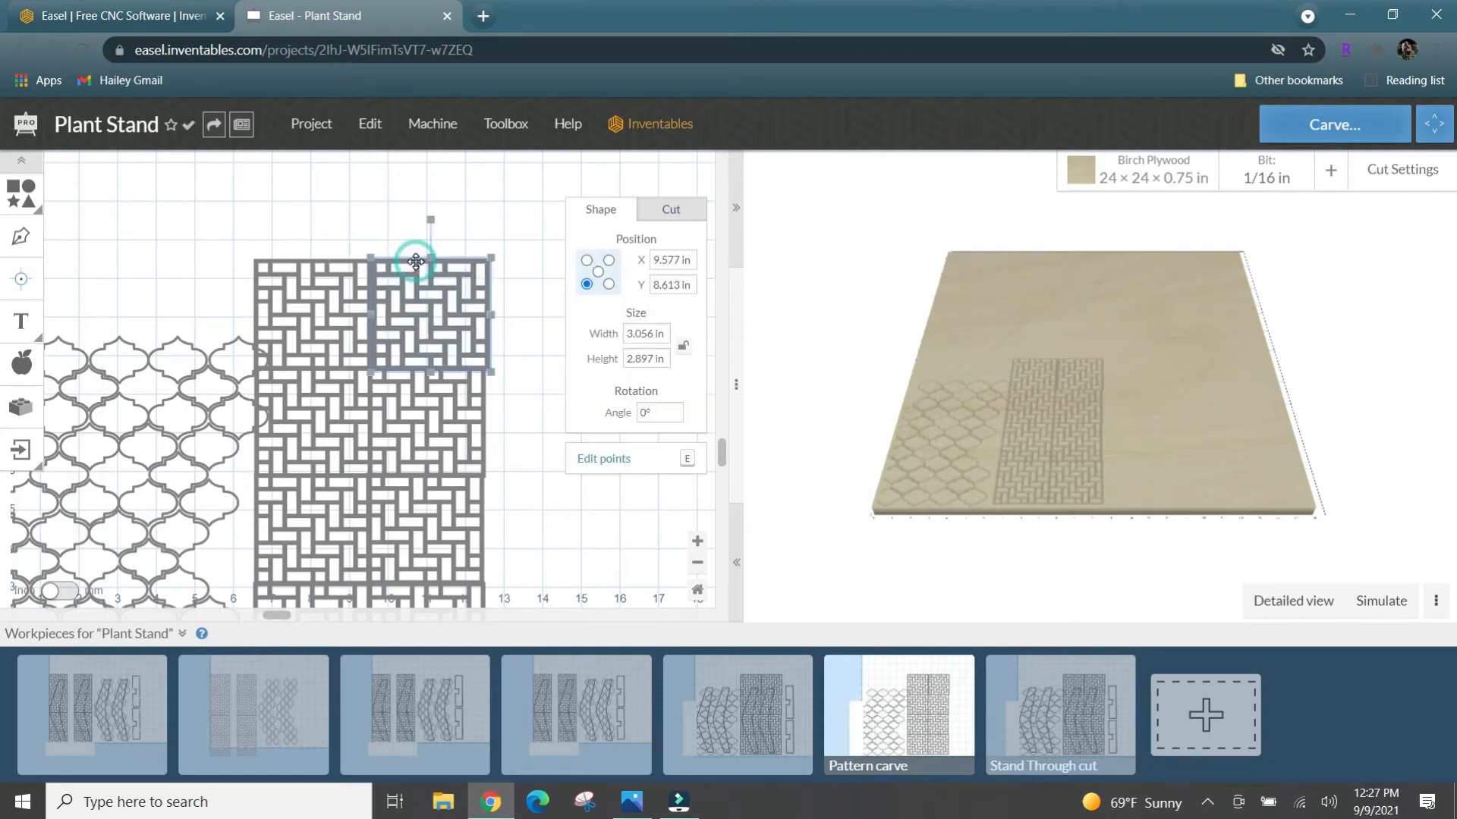
left_click_drag(417, 262, 416, 261)
key("Left")
key("Left")
key("Left")
key("Left")
key("Left")
key("Left")
key("Left")
key("Left")
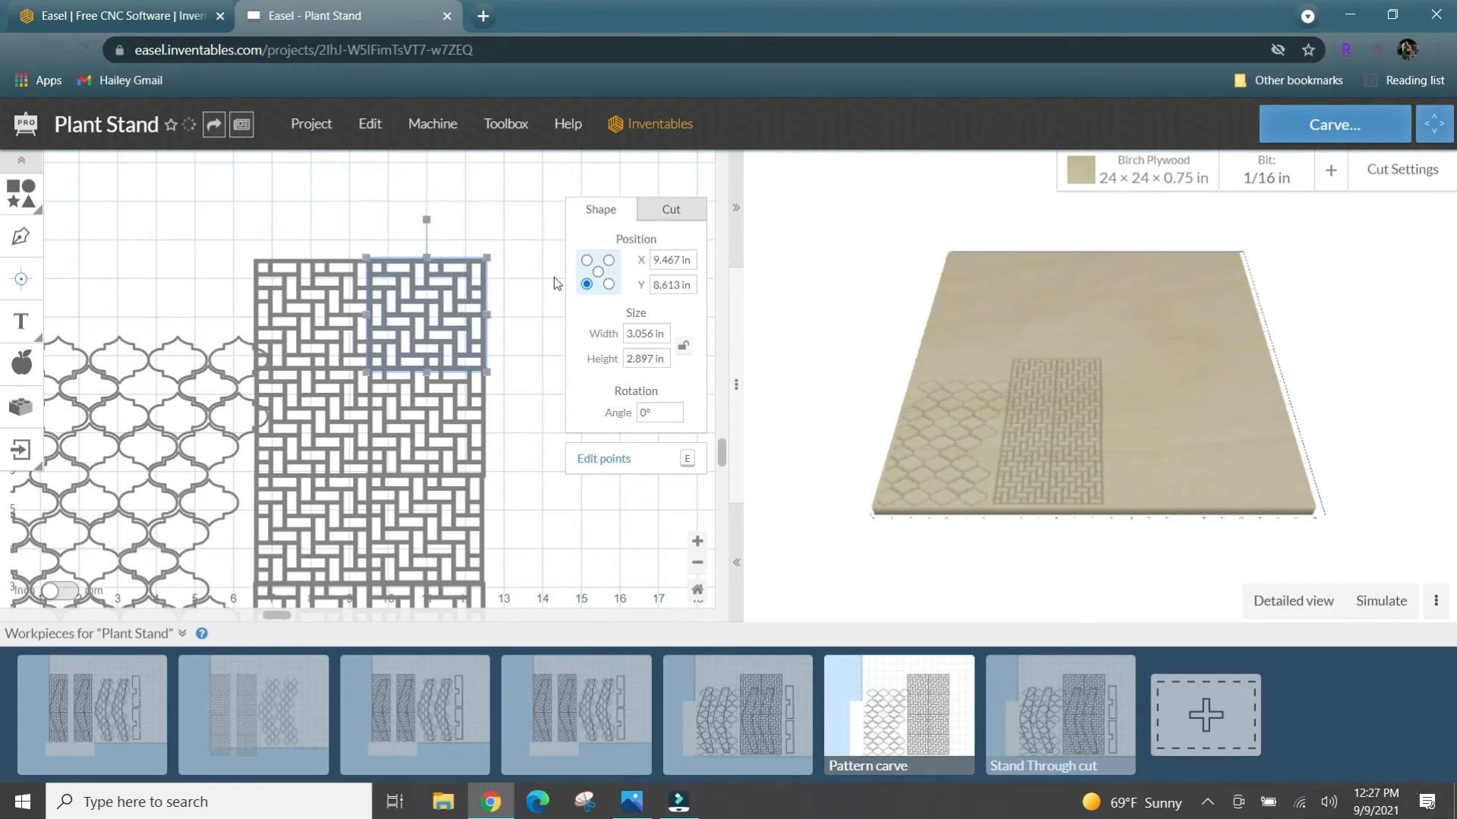
left_click(527, 263)
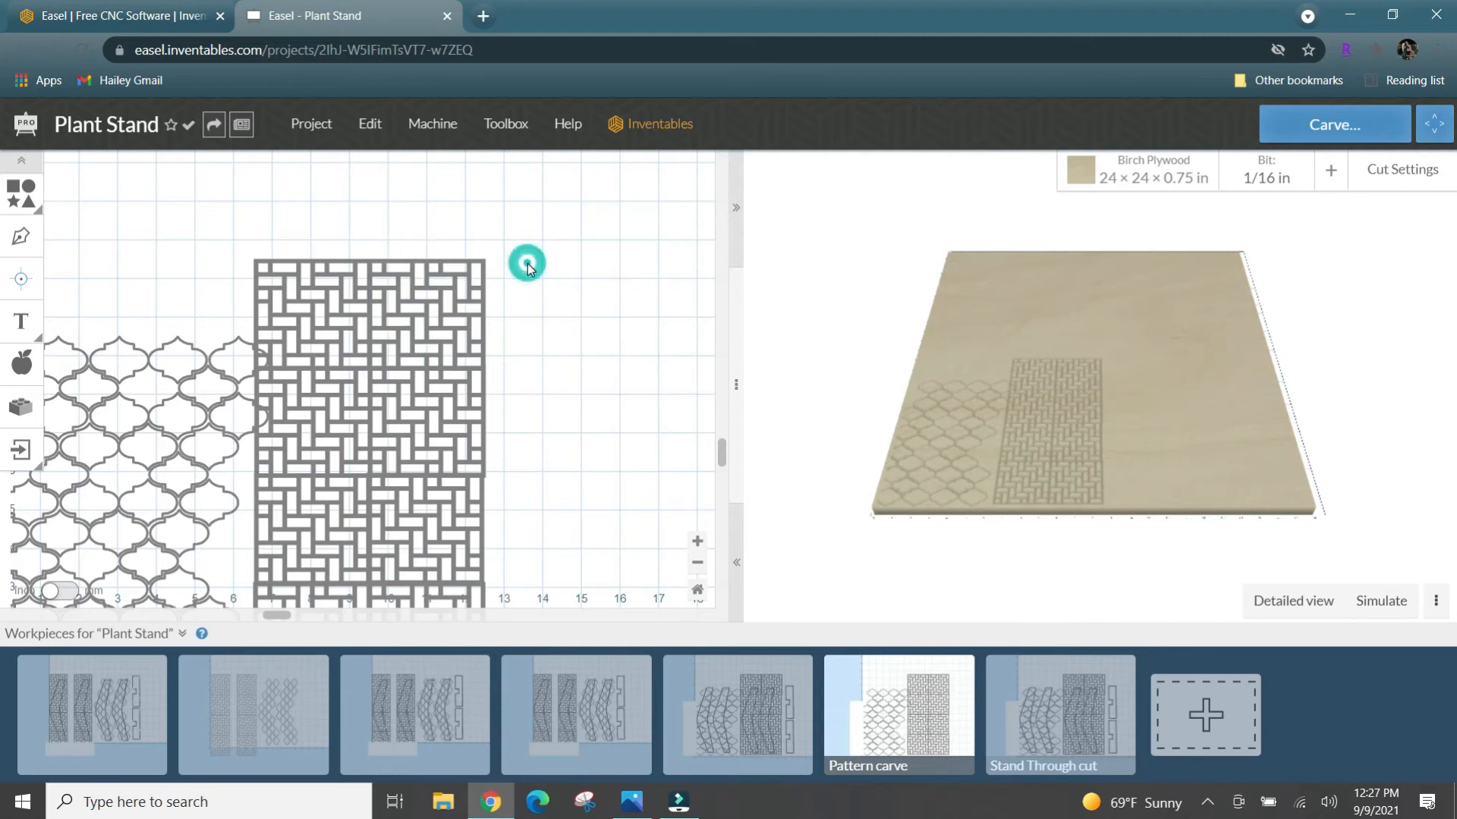
- Change the workpiece's bit to the 60° V bit, 60 Deg x 1/4 in SHK
scroll(526, 262, "down", 1)
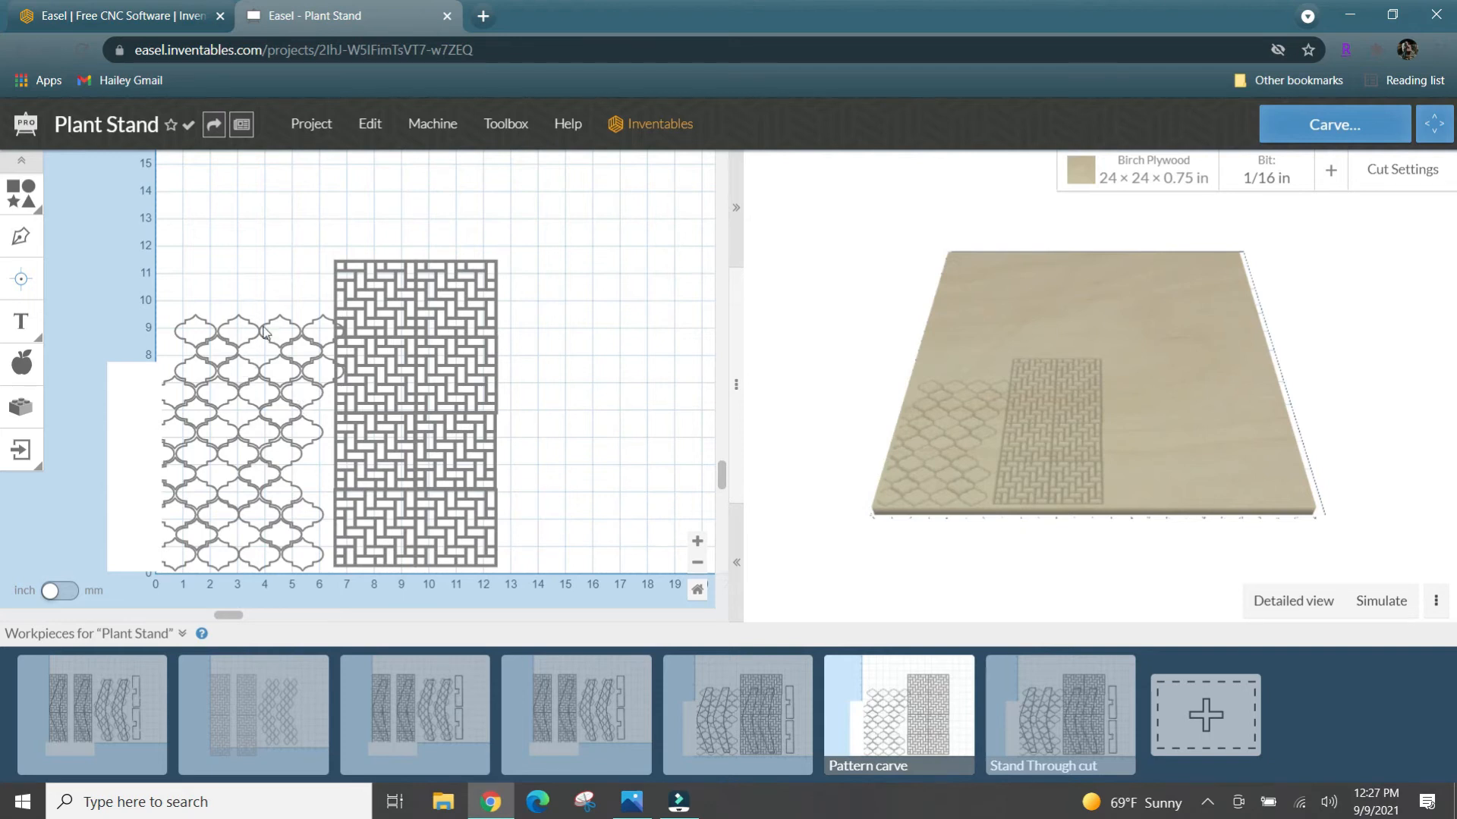
left_click(1274, 165)
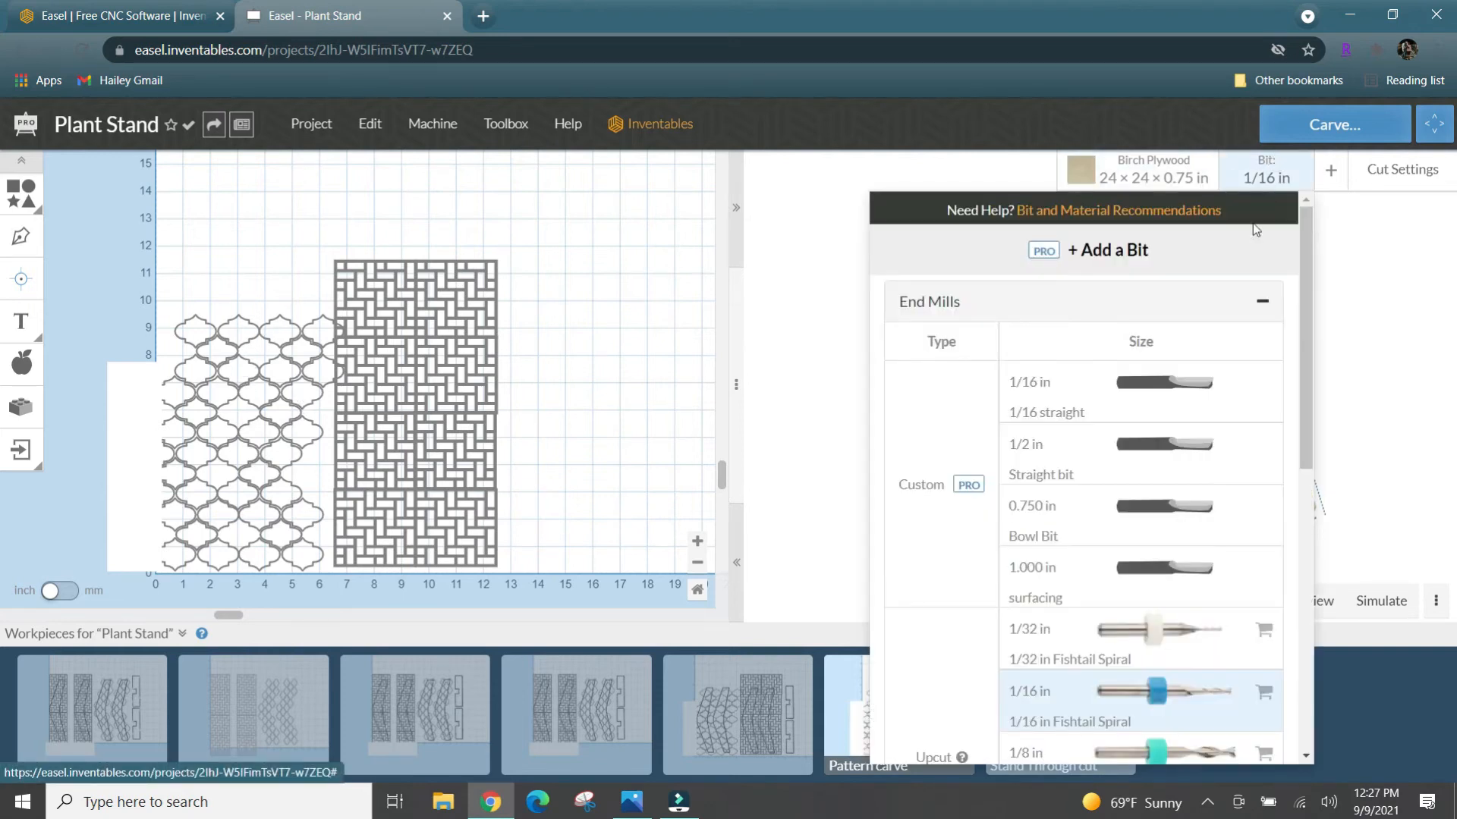
scroll(1145, 557, "down", 4)
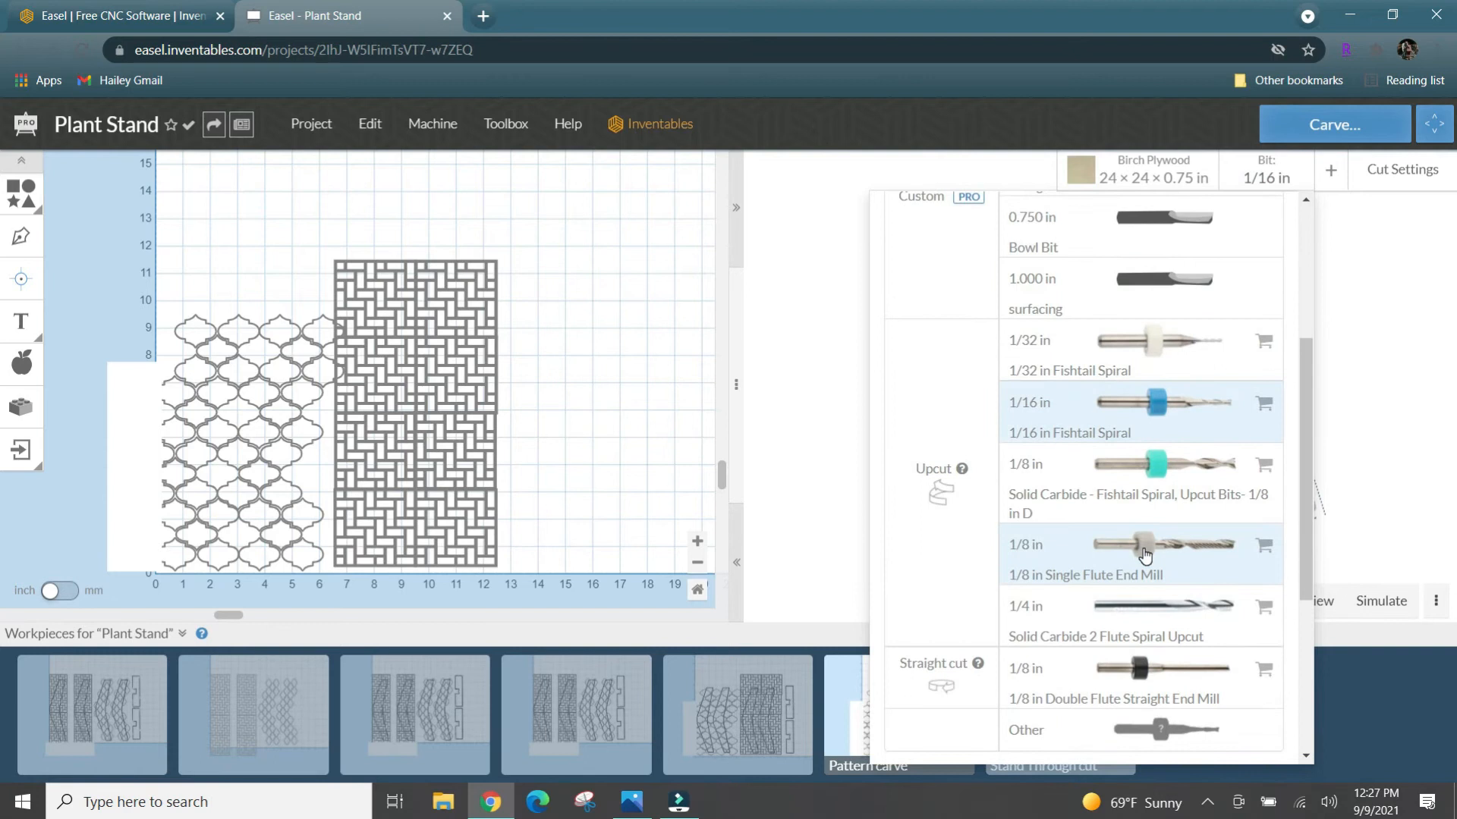
scroll(1144, 554, "down", 3)
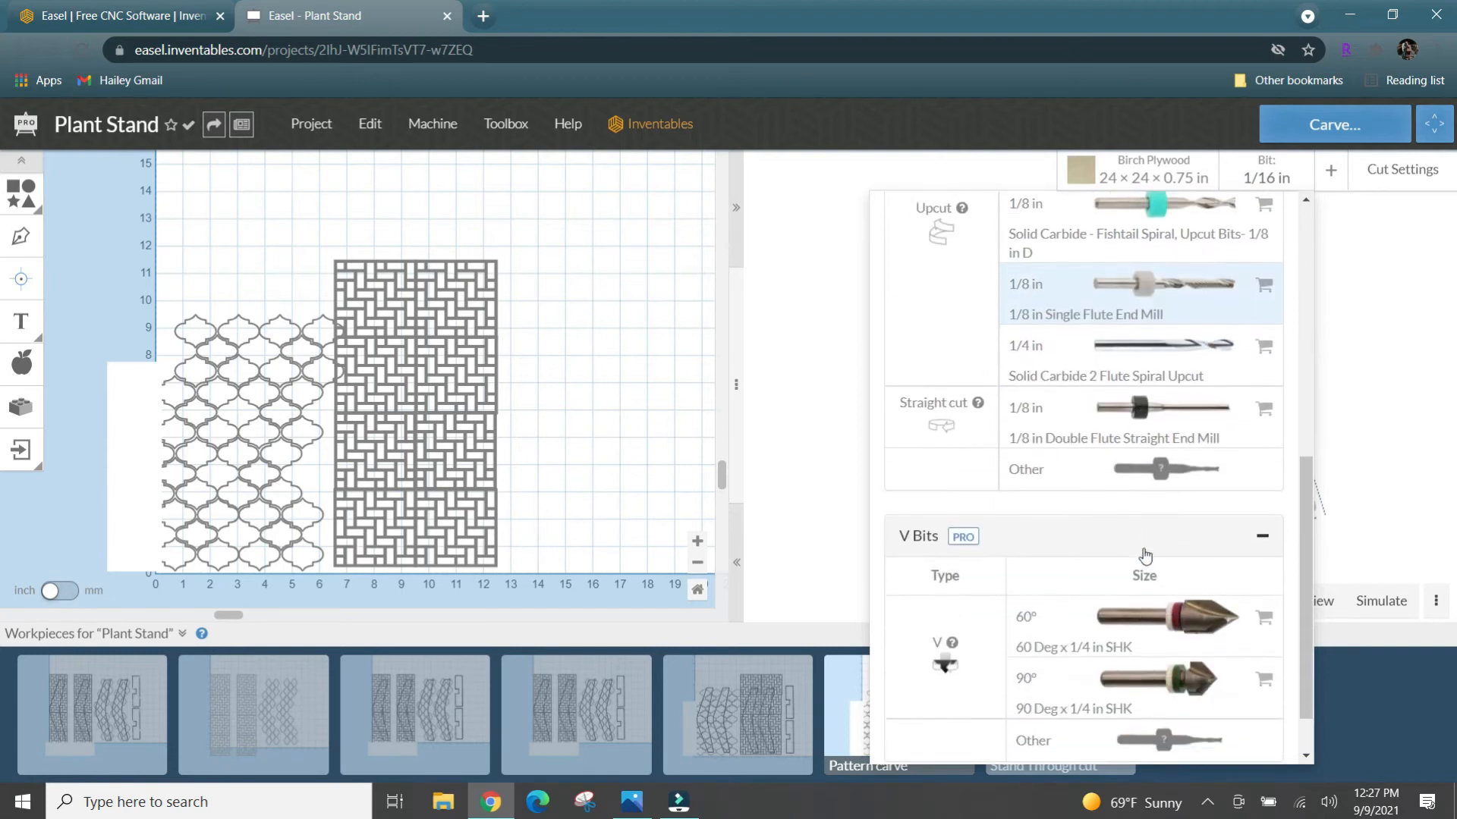
left_click(1132, 615)
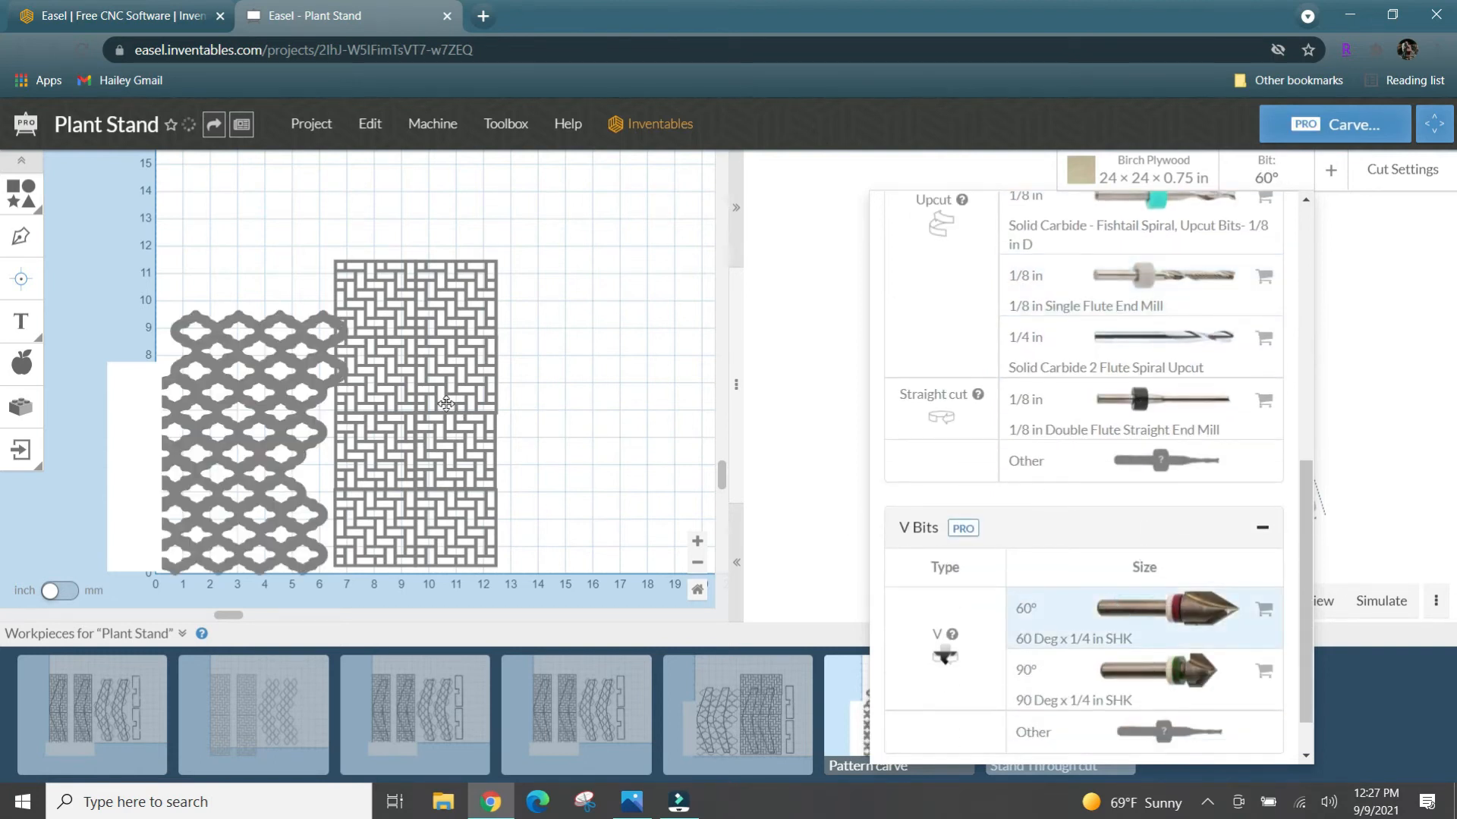
left_click(523, 402)
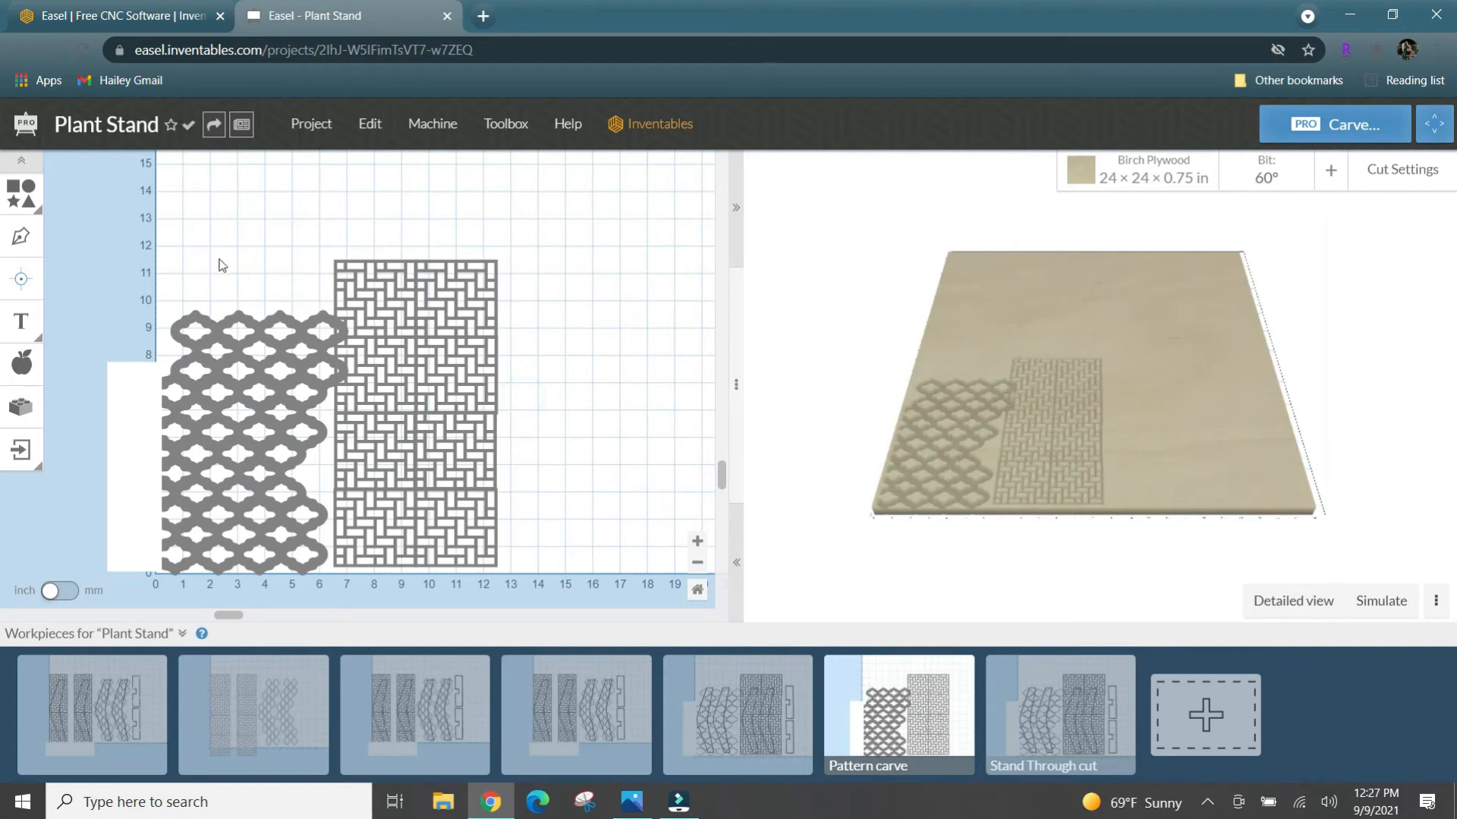
- Select all the pattern shapes and set their cut depth to 0.15 in
left_click_drag(539, 215, 83, 636)
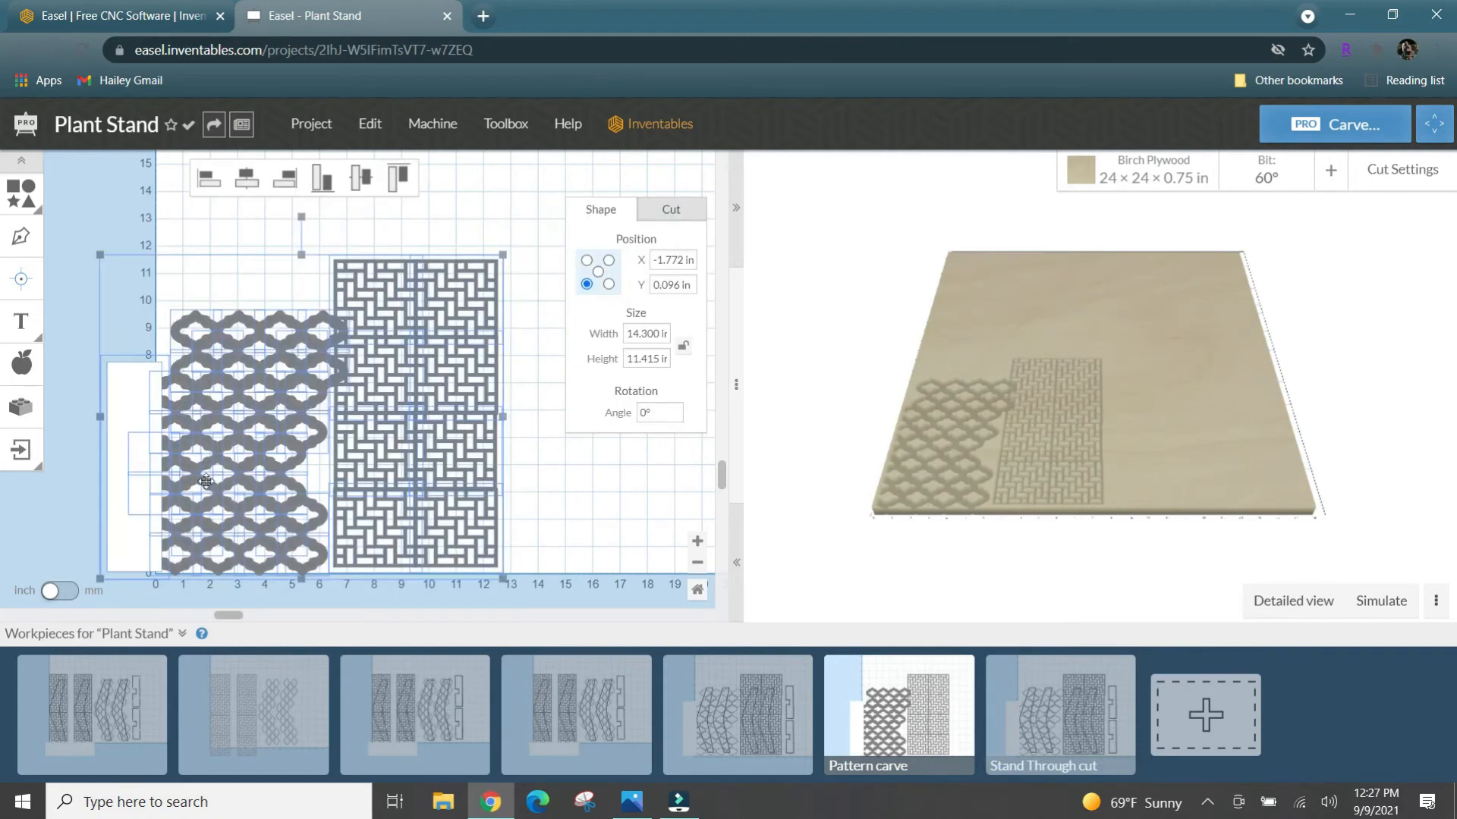
left_click(695, 205)
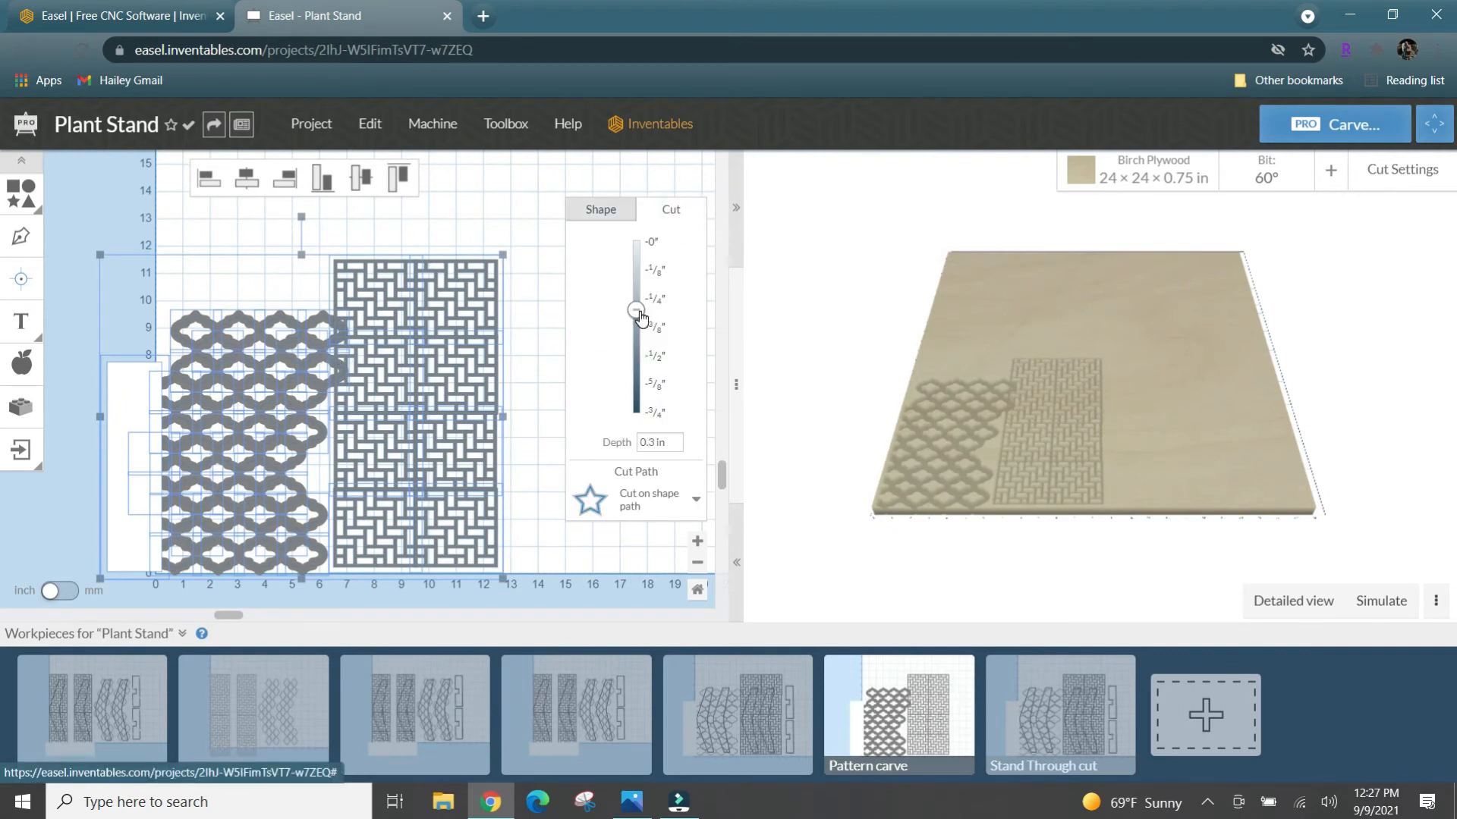
left_click(657, 445)
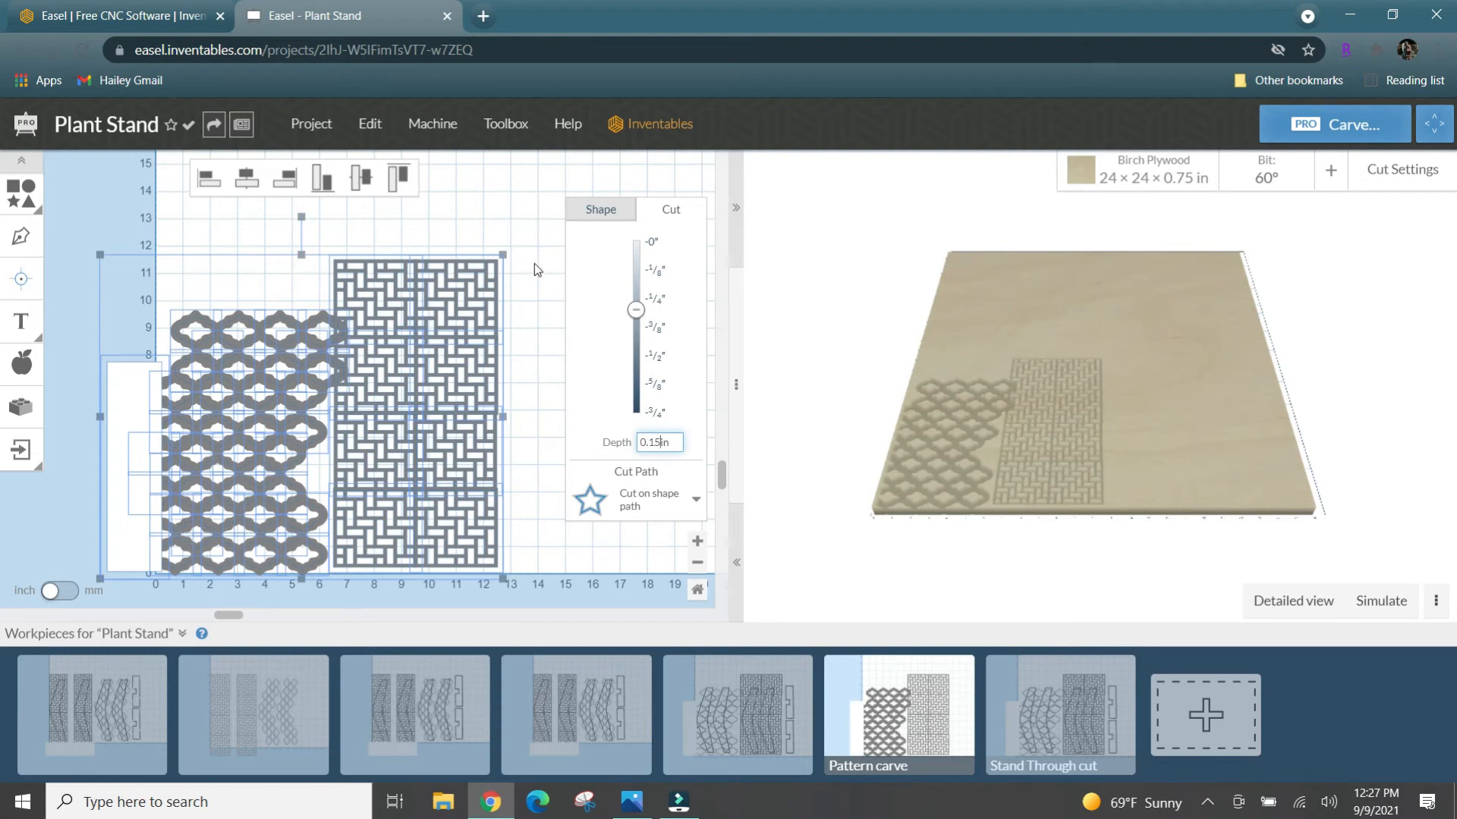
key("Return")
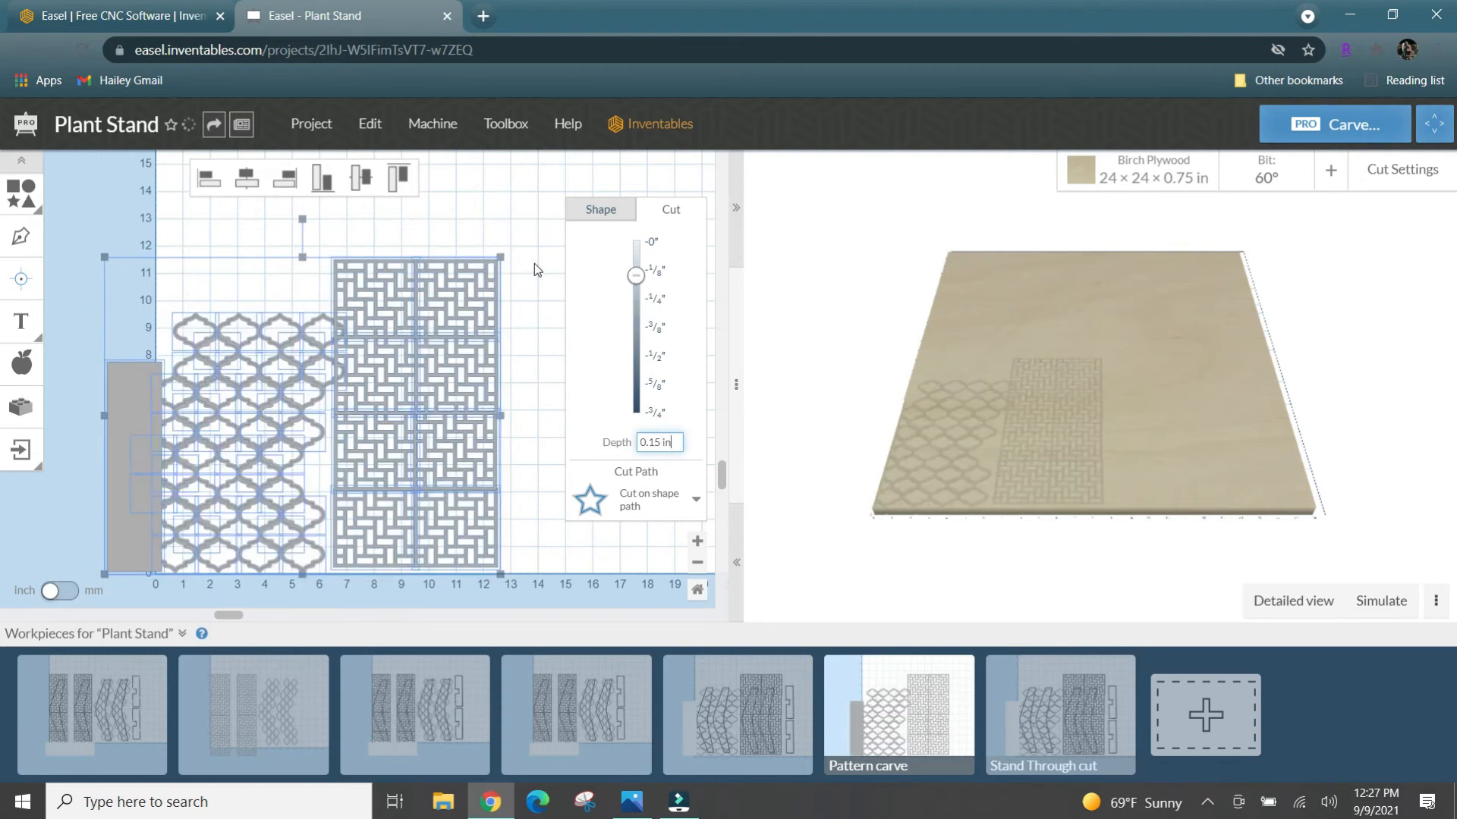
- Generate the detailed 3D preview and examine the carved basket-weave and lattice patterns up close
left_click(1299, 604)
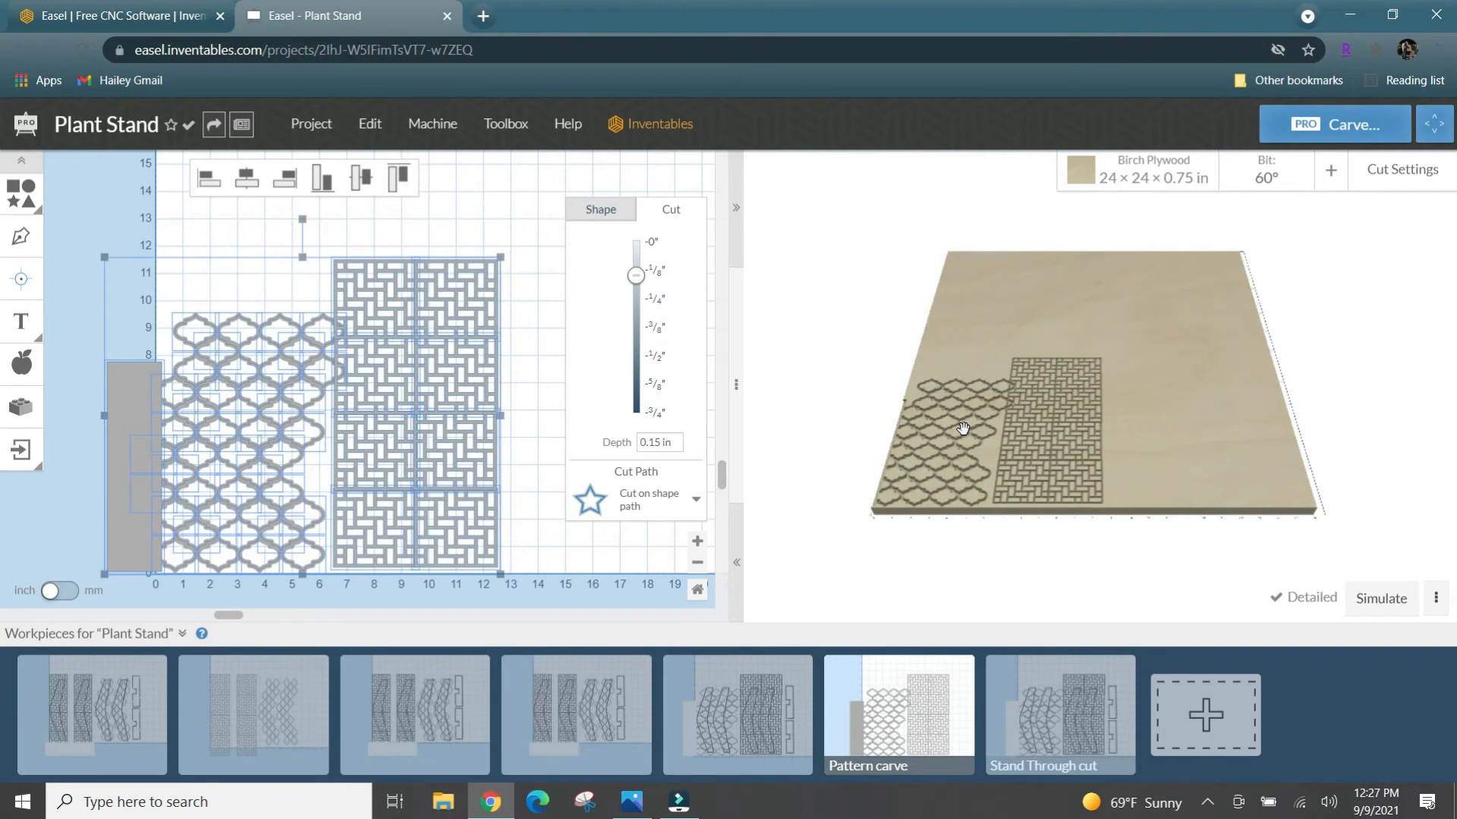
scroll(965, 429, "up", 8)
scroll(965, 430, "up", 3)
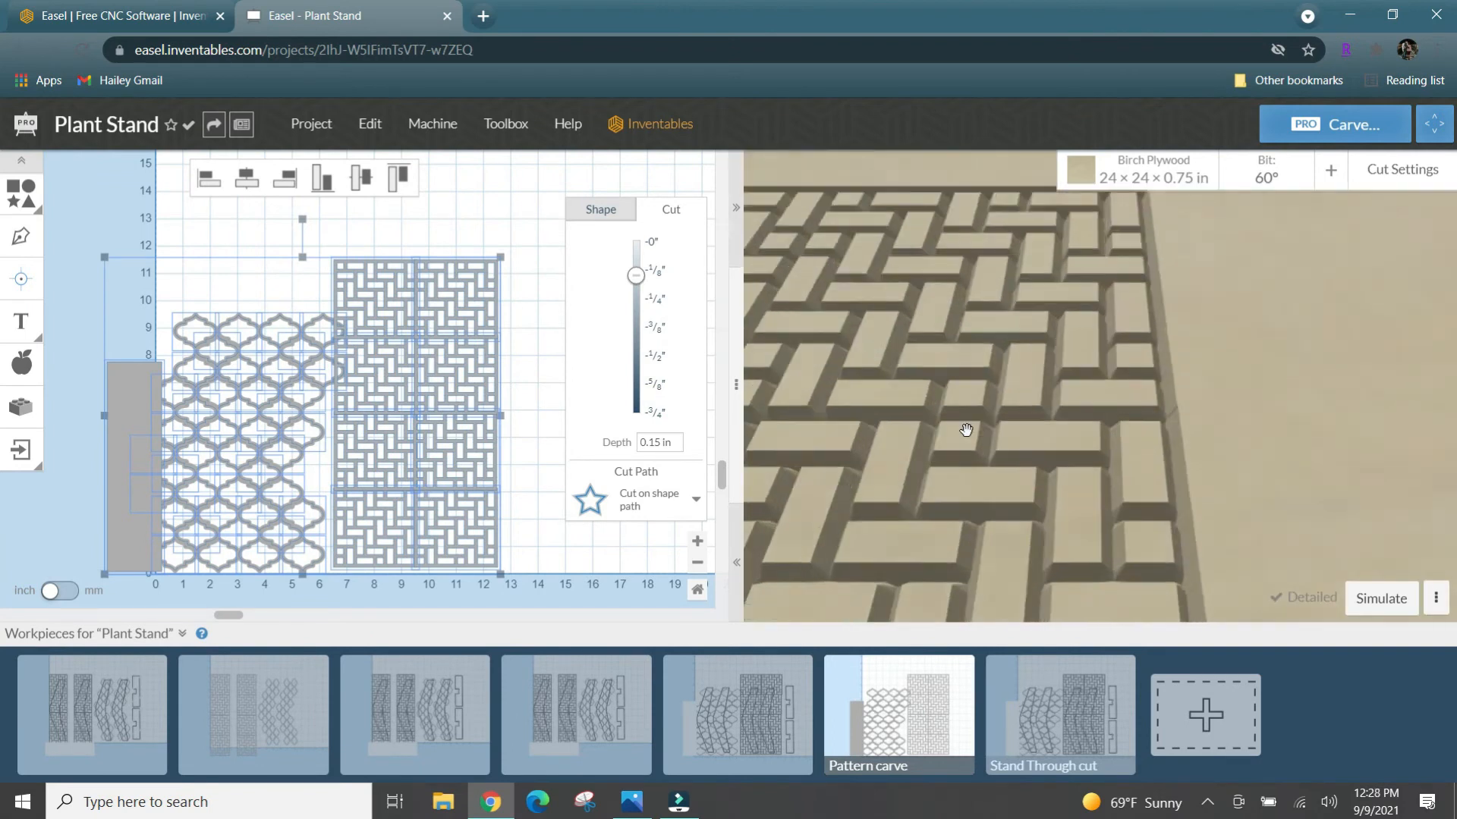
scroll(965, 429, "down", 8)
scroll(964, 429, "down", 5)
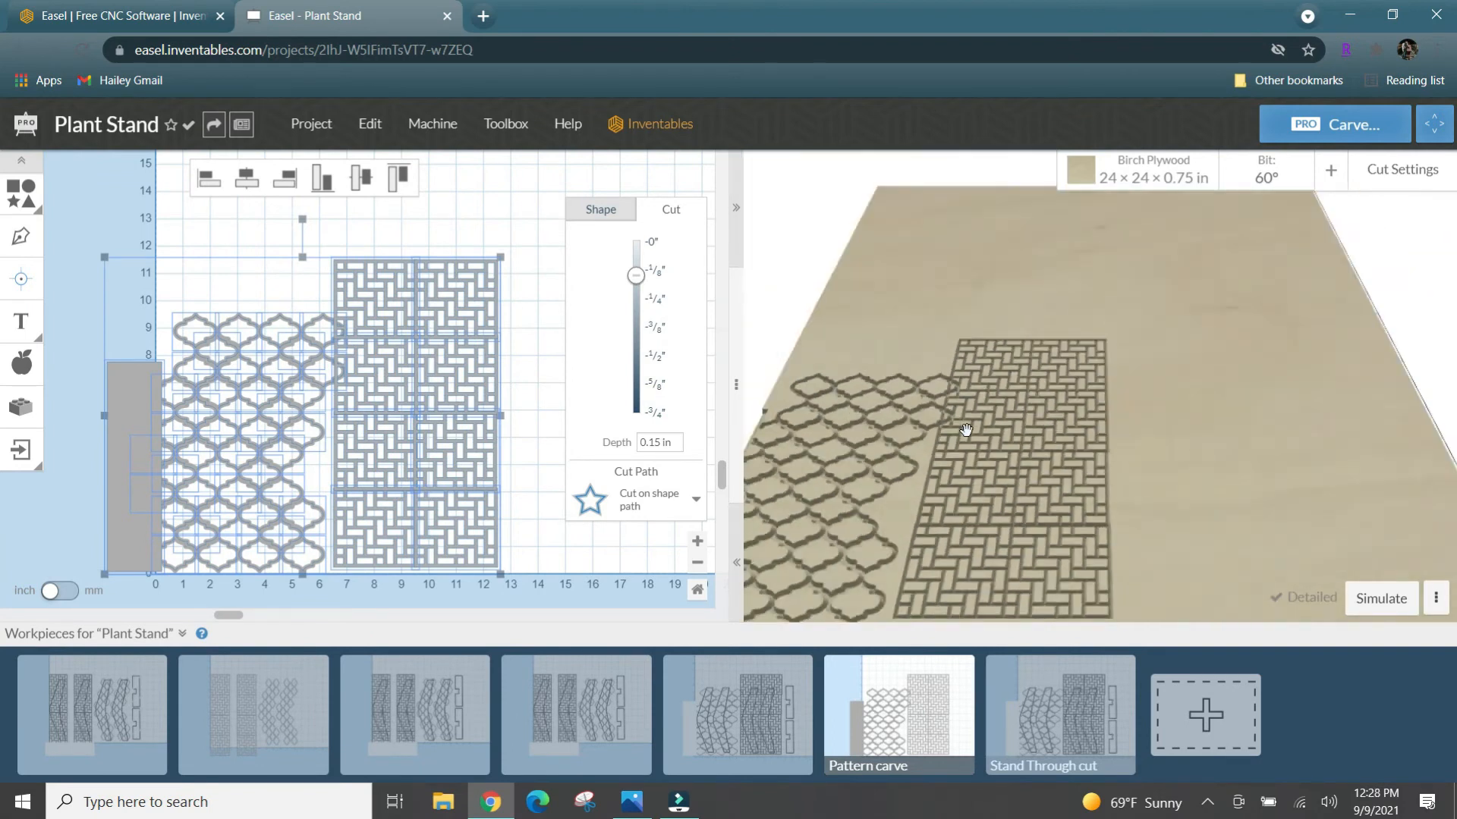
scroll(965, 429, "up", 3)
scroll(965, 430, "down", 2)
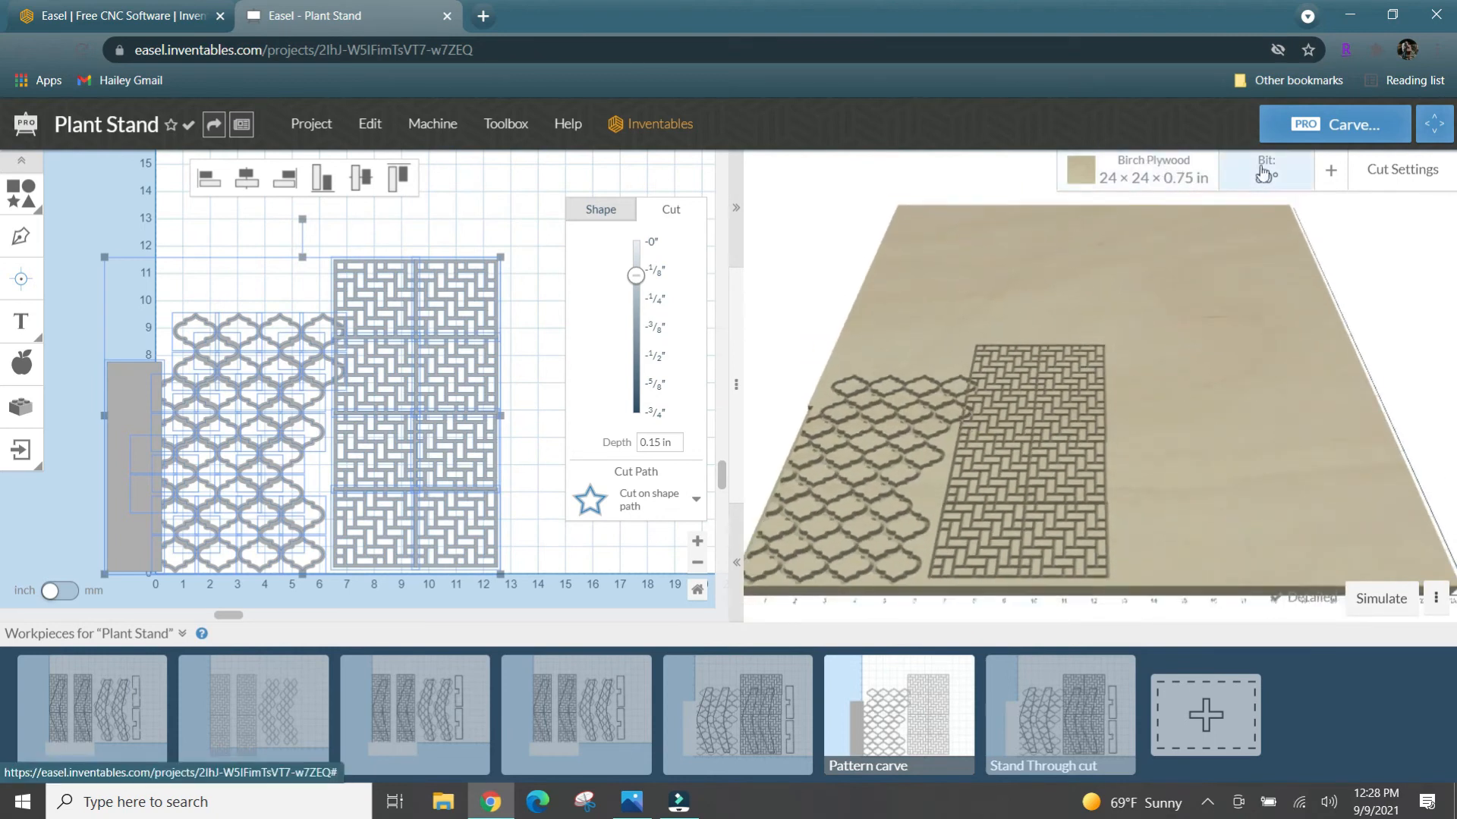
- Set the Pattern carve's cut settings to a feed rate of 120 in/min and a depth per pass of 0.15 in
left_click(1388, 168)
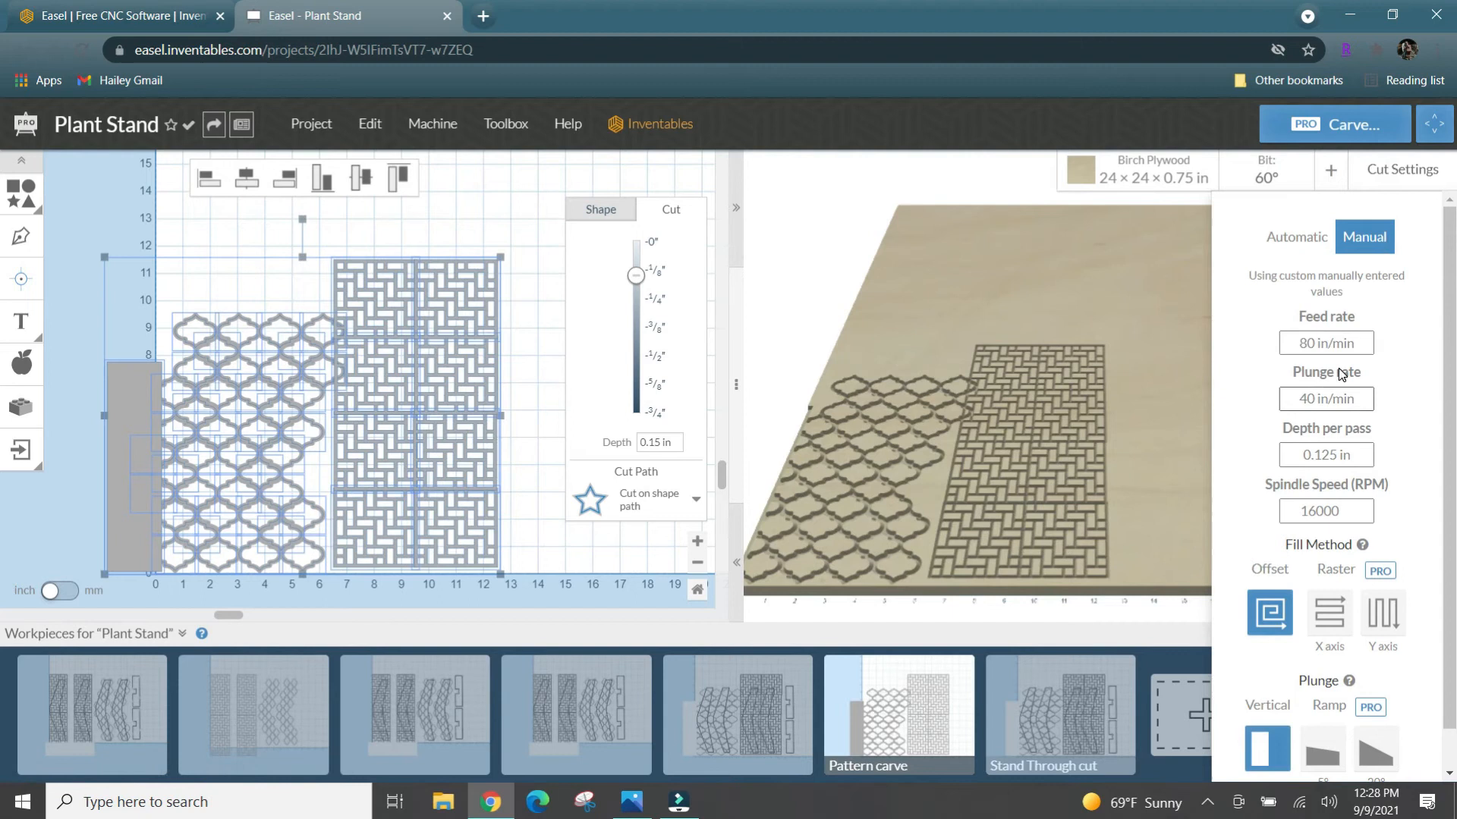
left_click(1317, 345)
key("BackSpace")
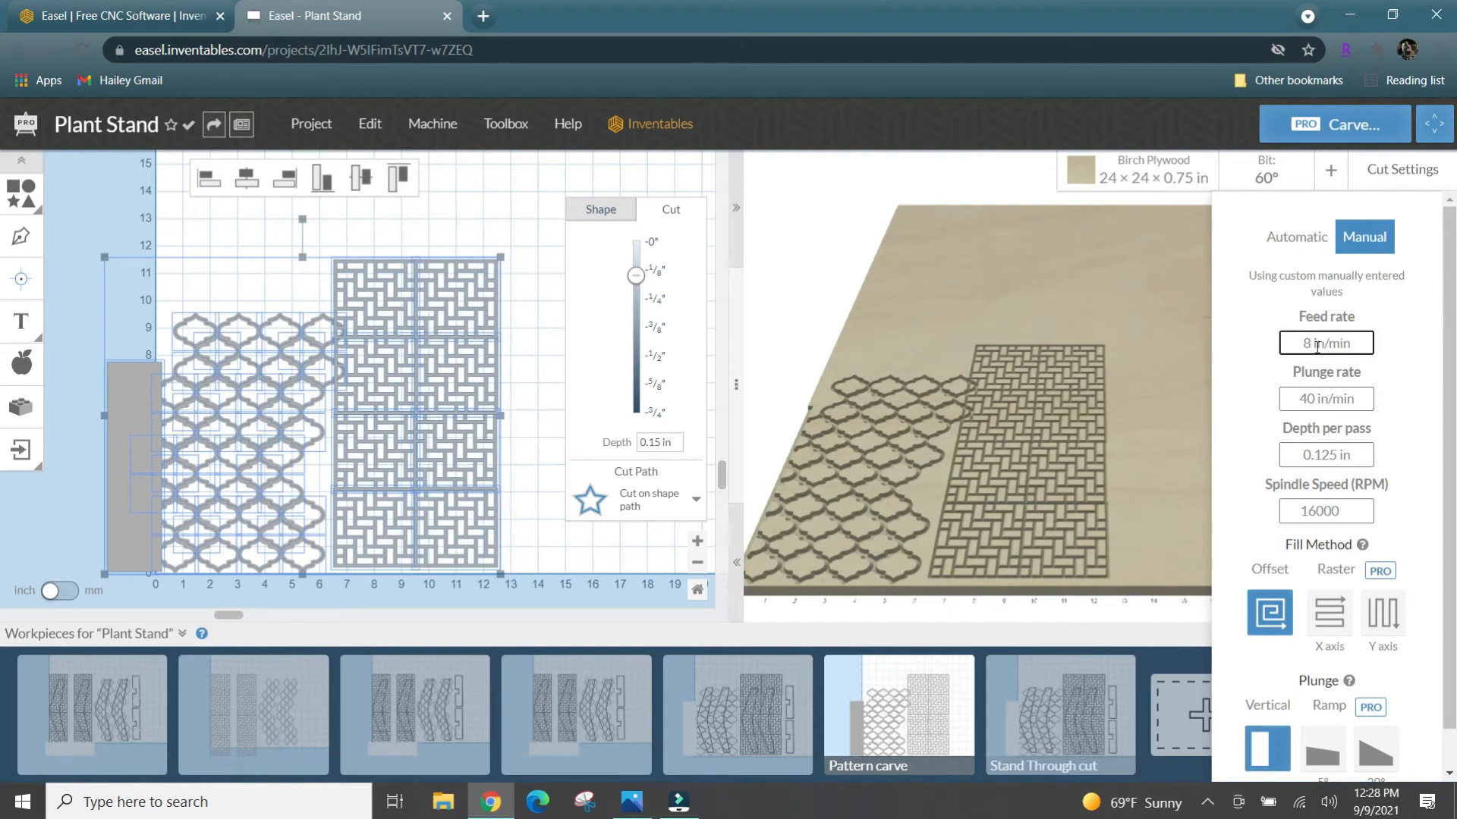
type("120")
left_click(1337, 455)
key("BackSpace")
key("BackSpace")
type("5")
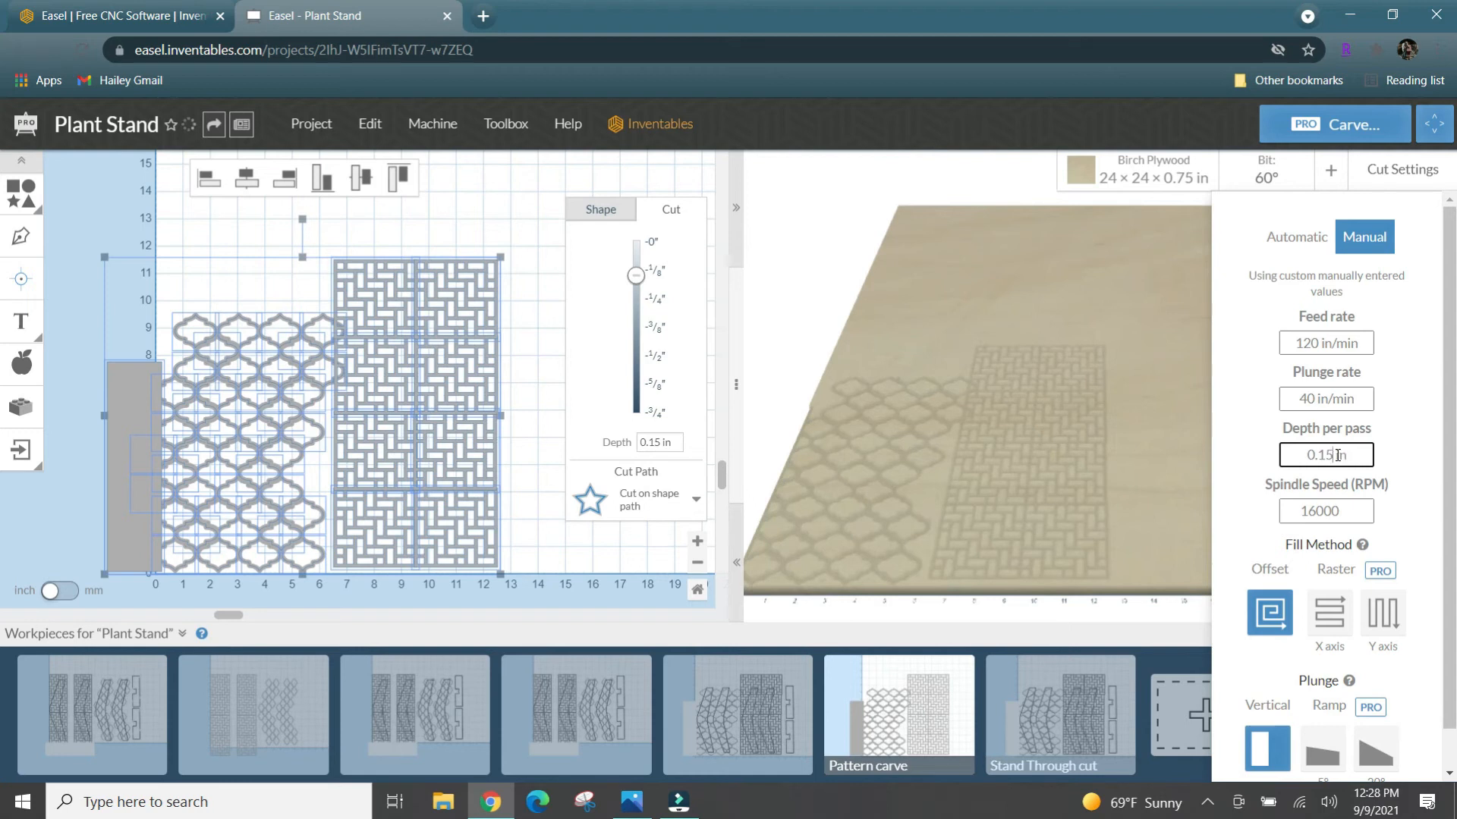
left_click(1415, 514)
scroll(1414, 514, "down", 1)
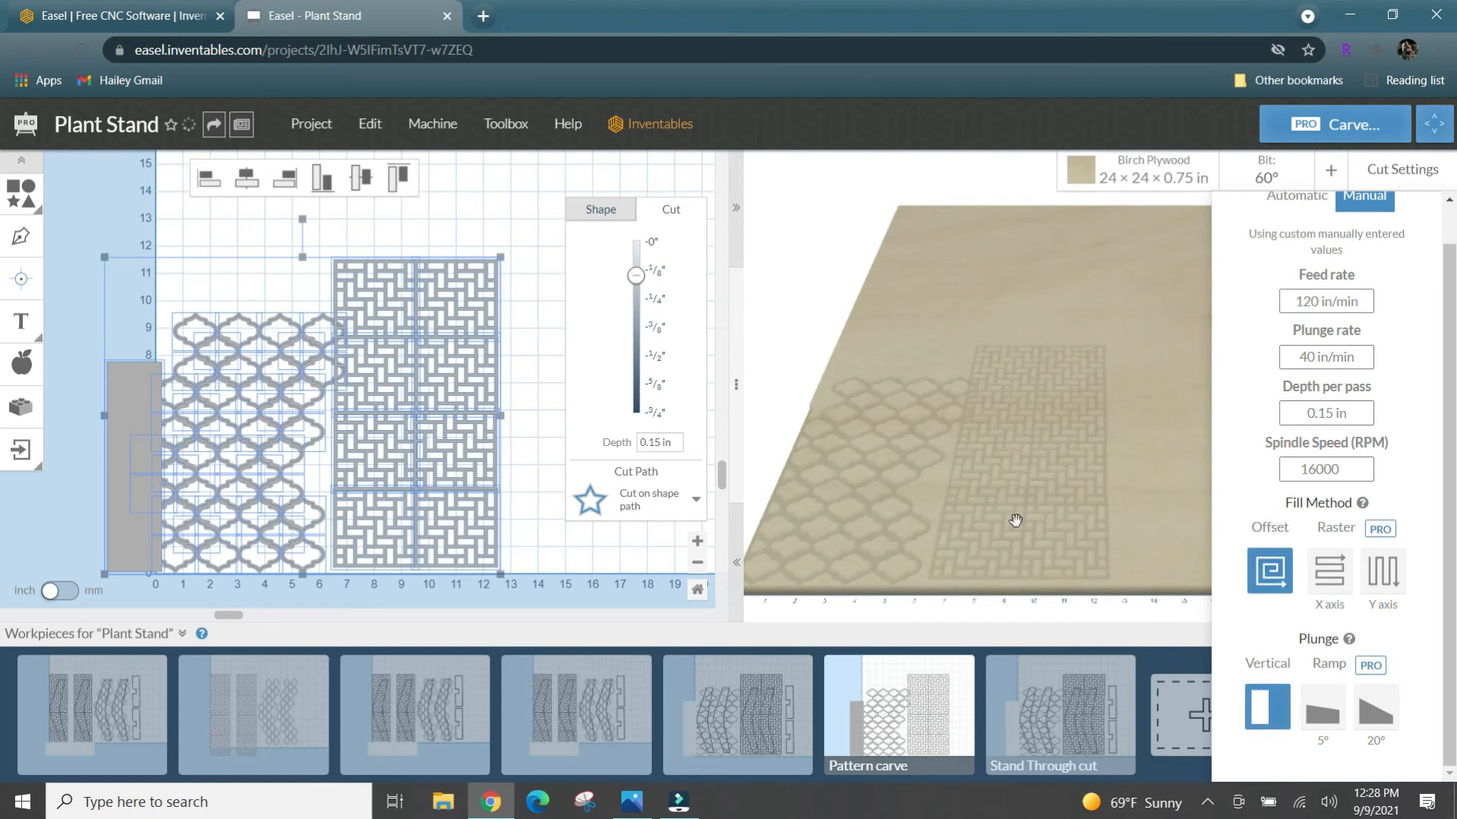
left_click(1367, 412)
left_click(863, 191)
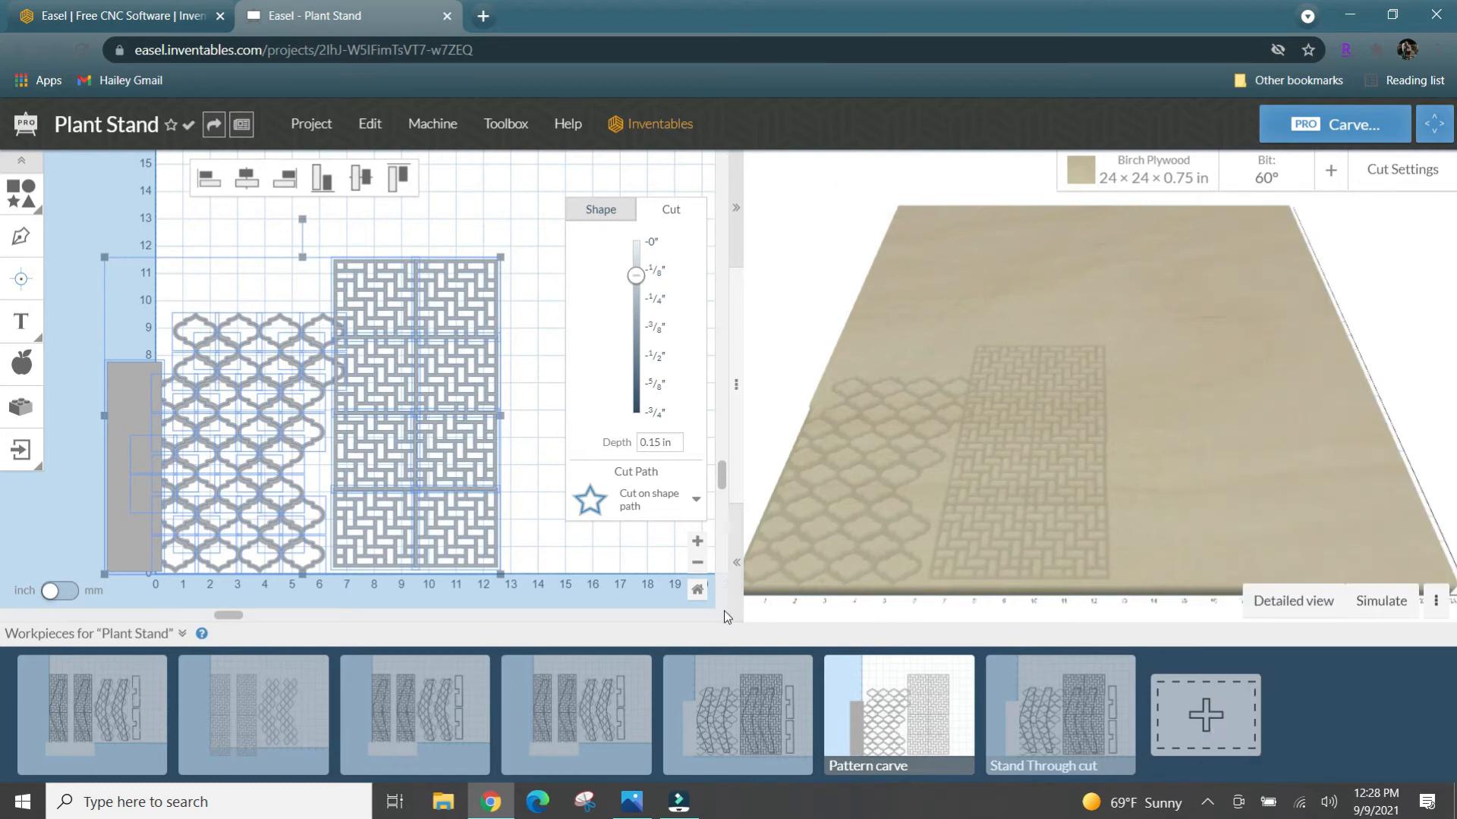
- Delete all the basket-weave tiles from the Stand Through cut workpiece, keeping the leg outlines
left_click(1042, 714)
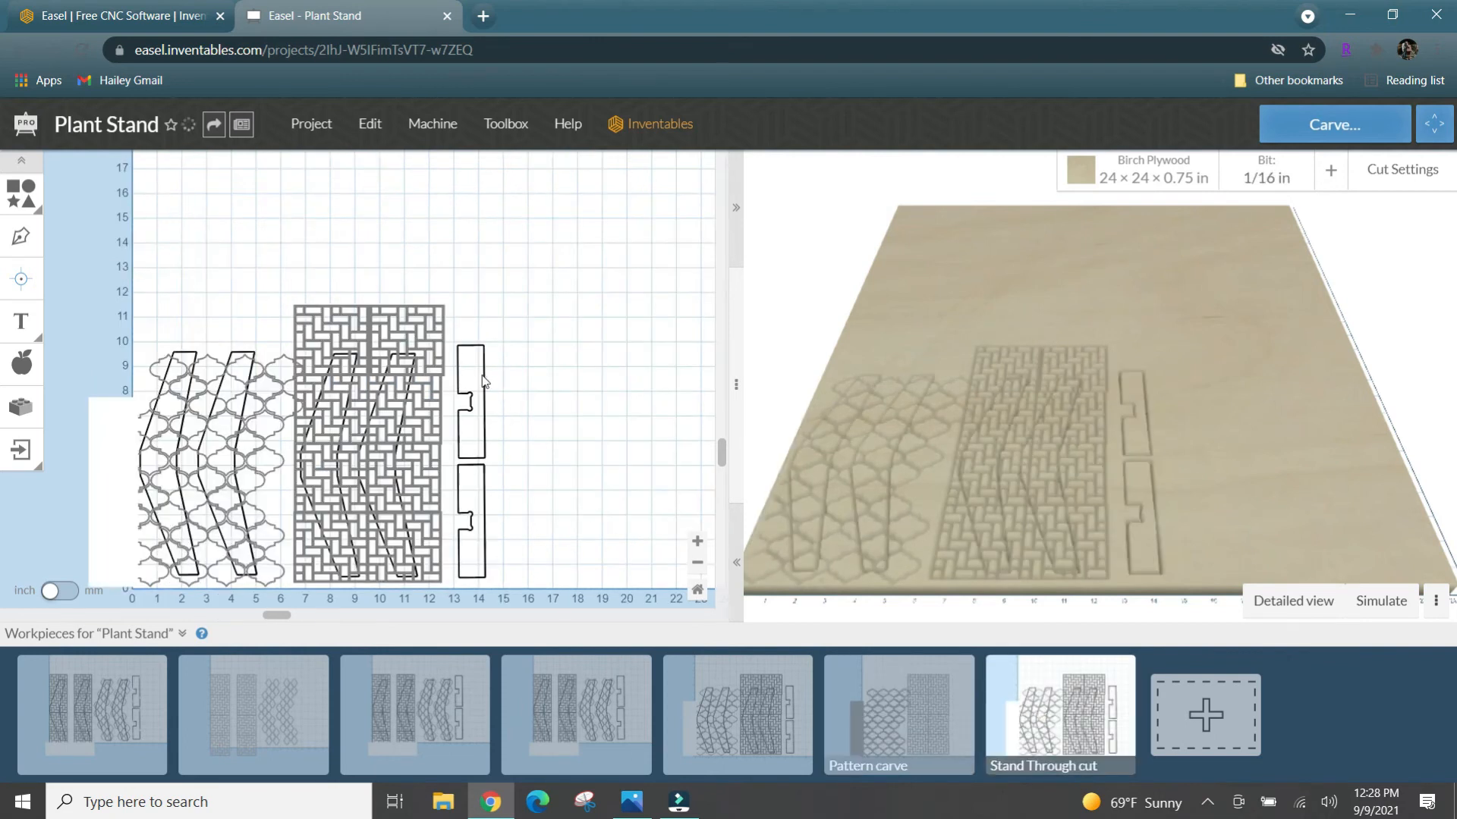
left_click_drag(426, 293, 435, 612)
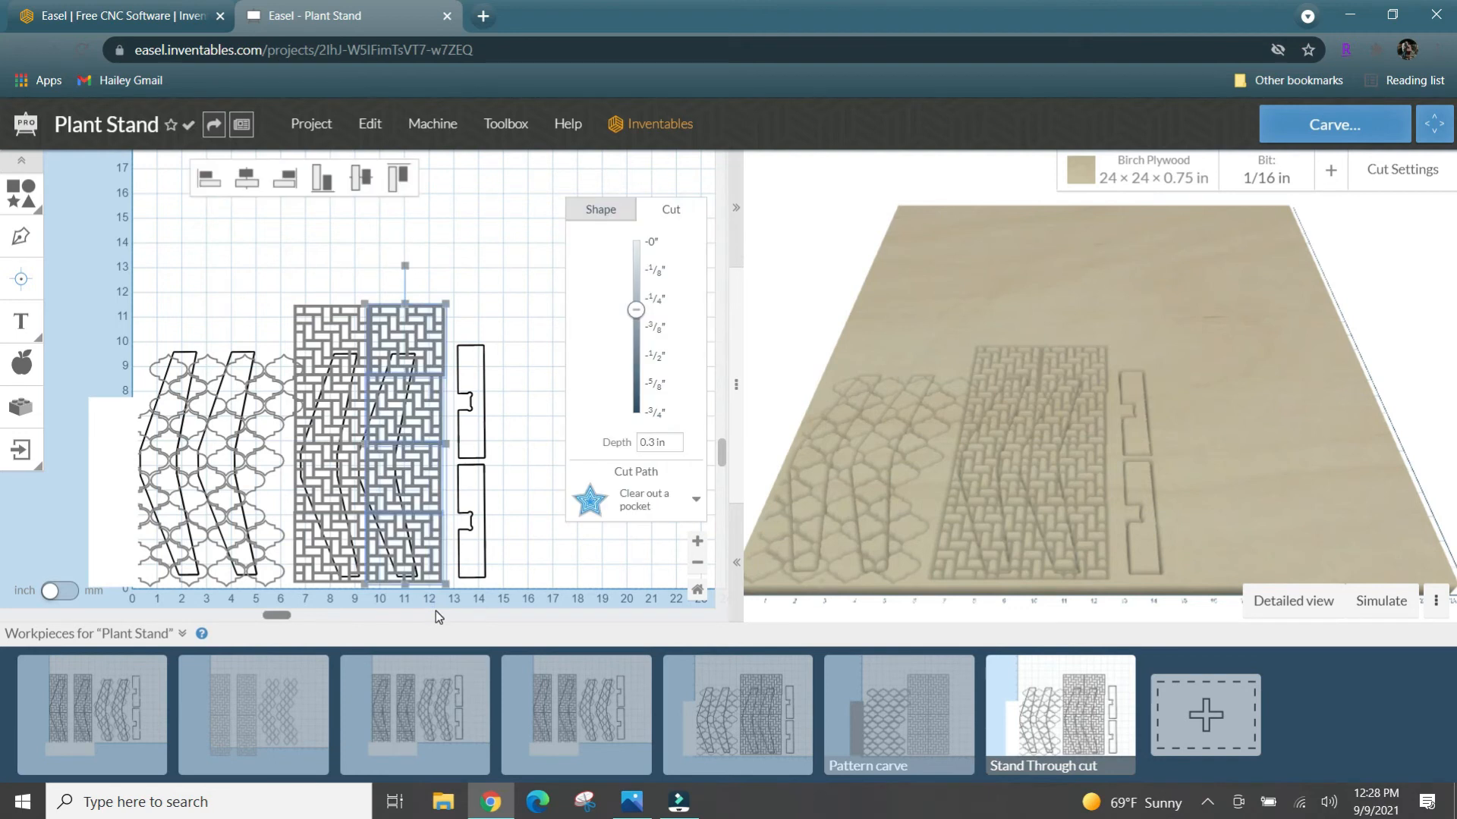
key("Delete")
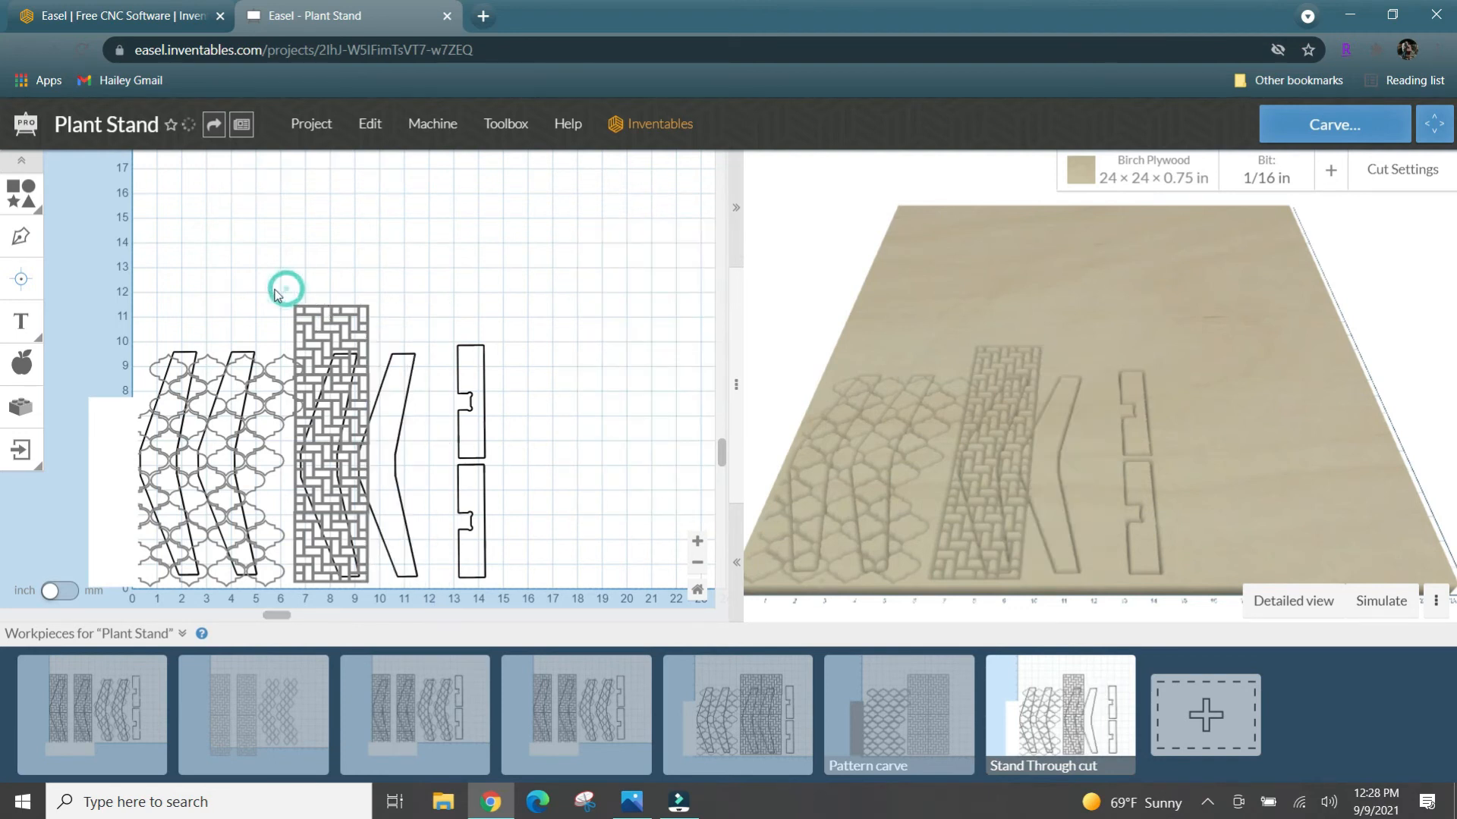
left_click_drag(273, 289, 300, 587)
key("Delete")
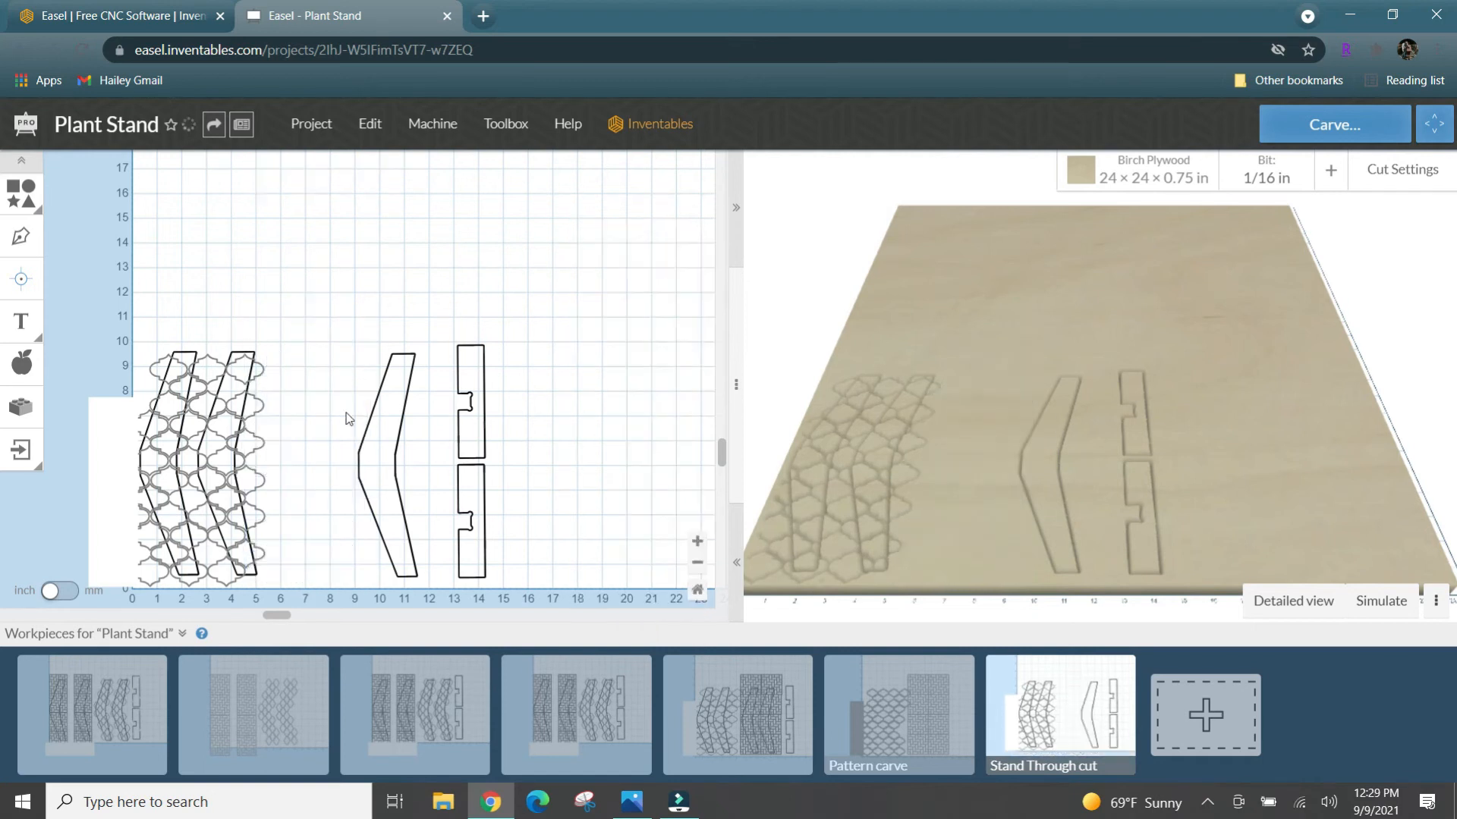
key("ctrl+z")
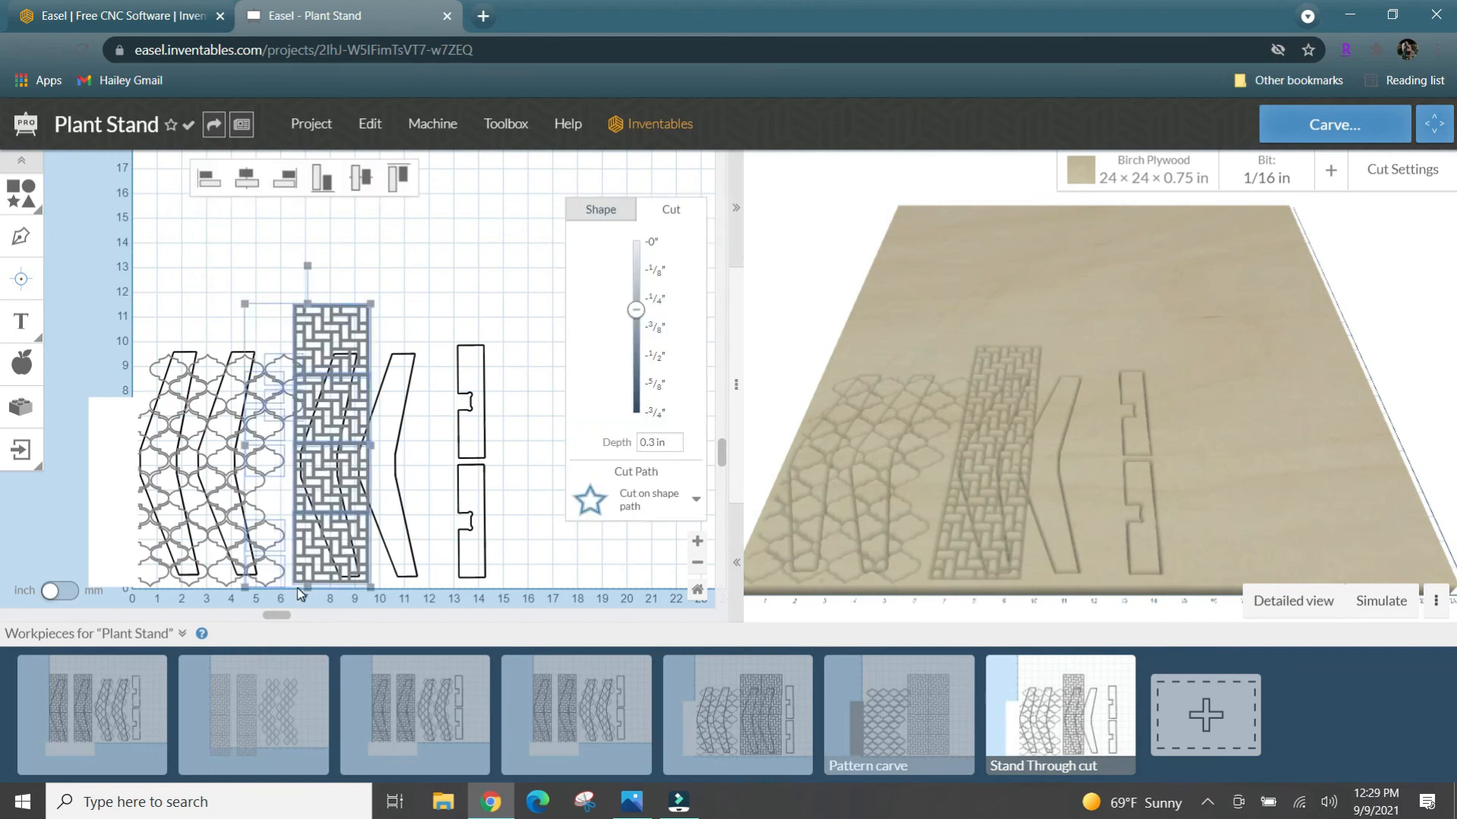
key("Delete")
- Delete the lattice shapes around the upper part of the second leg outline without removing the leg
left_click(249, 477)
left_click_drag(211, 347, 199, 428)
key("Delete")
key("ctrl+z")
left_click_drag(225, 504, 226, 509)
left_click(210, 319)
left_click(201, 354)
key("Delete")
left_click(199, 400)
key("Delete")
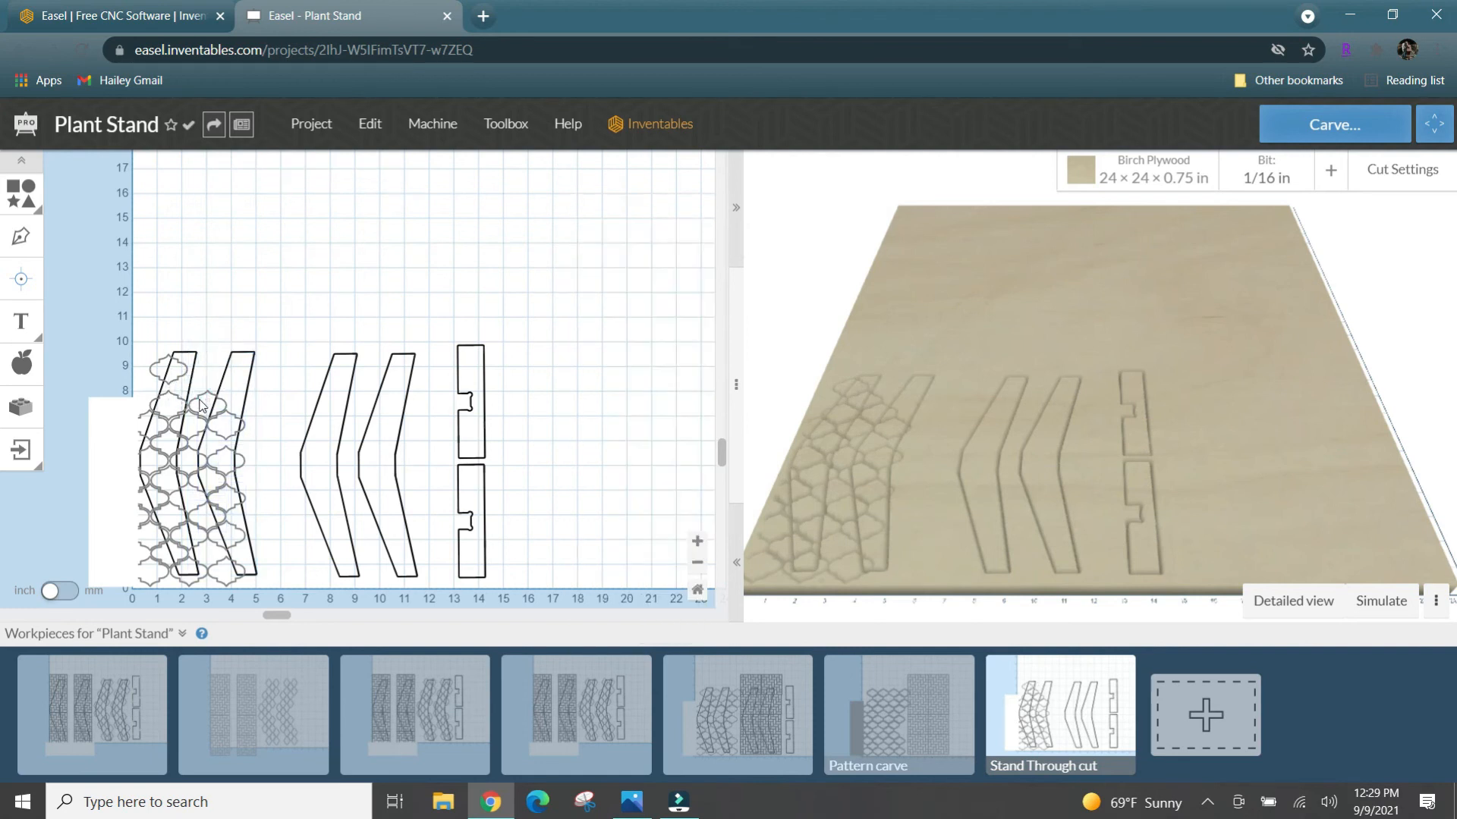
left_click(202, 407)
key("Delete")
- Delete the remaining lattice shapes covering the middle and lower part of the second leg outline
left_click(214, 455)
key("Delete")
left_click(213, 486)
key("Delete")
left_click(232, 543)
key("Delete")
left_click(226, 567)
key("Delete")
left_click(205, 571)
key("Delete")
left_click(201, 541)
key("Delete")
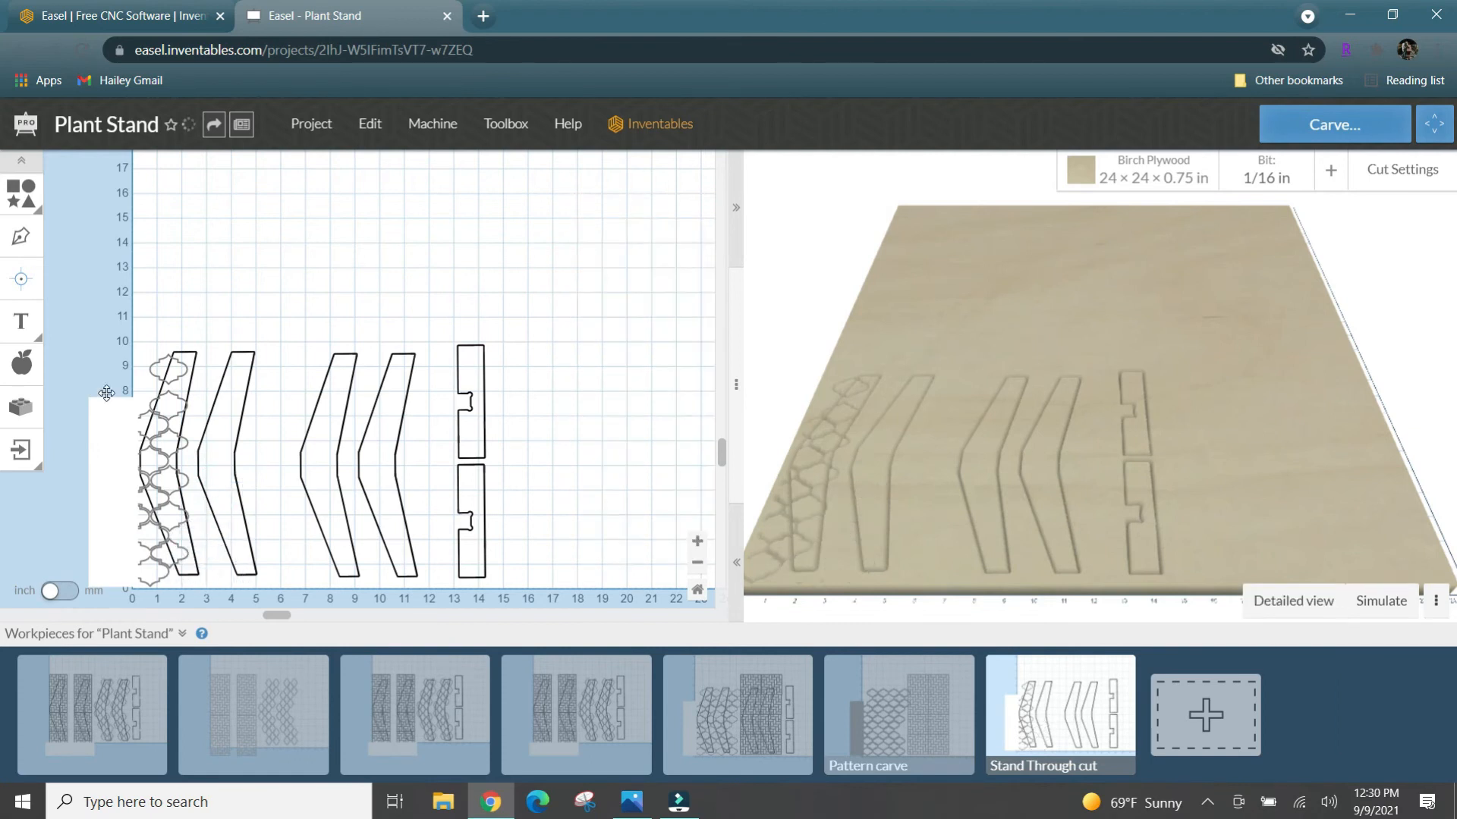
- Delete the blank masking rectangle and the lattice shapes along the left edge of the material
left_click(107, 396)
key("Delete")
left_click_drag(117, 431, 139, 583)
key("Delete")
- Delete the last column of lattice shapes over the first leg outline, leaving only the stand parts
left_click(159, 362)
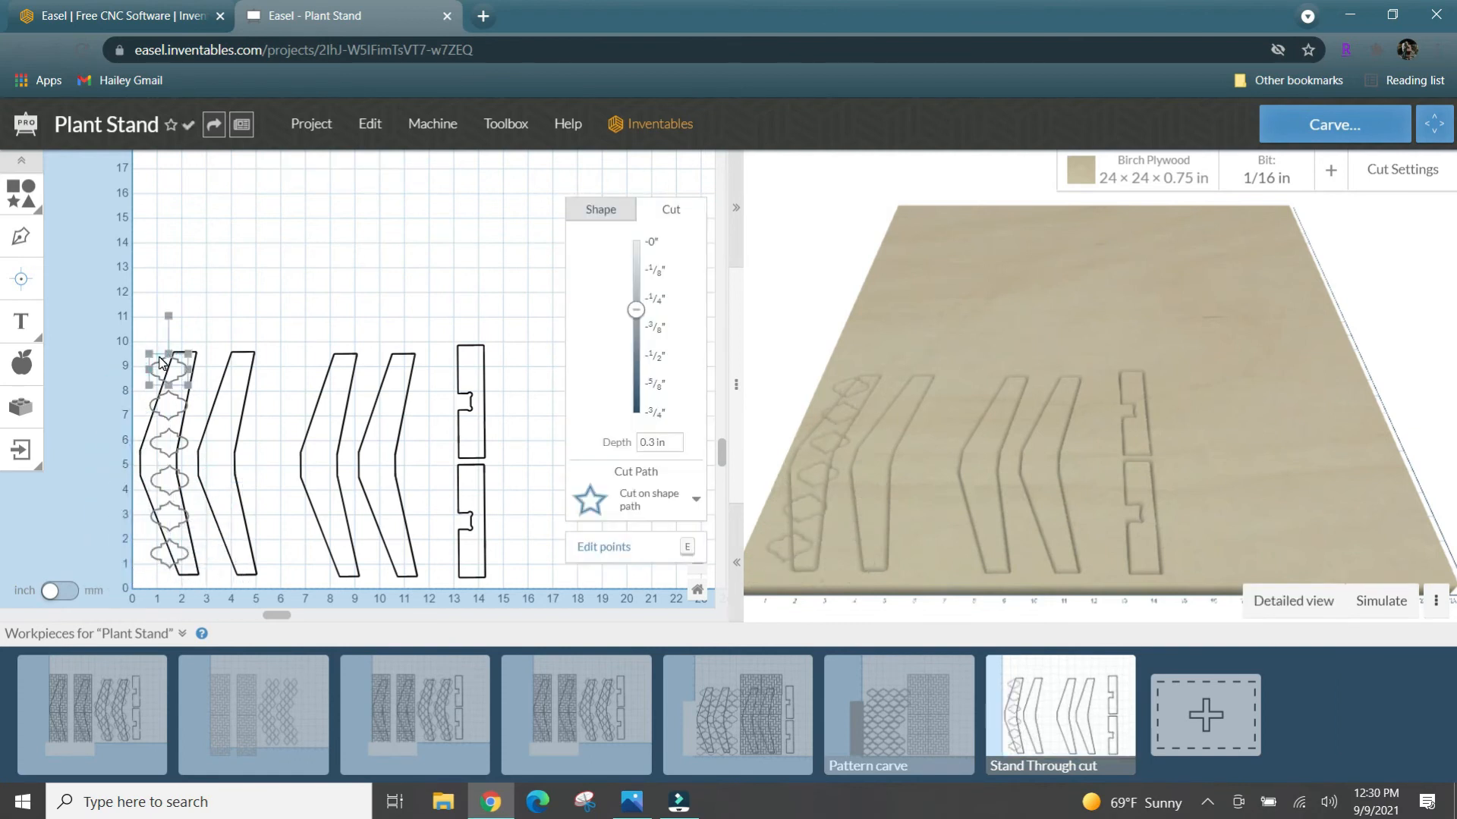
key("Delete")
left_click(164, 404)
key("Delete")
left_click(164, 443)
key("Delete")
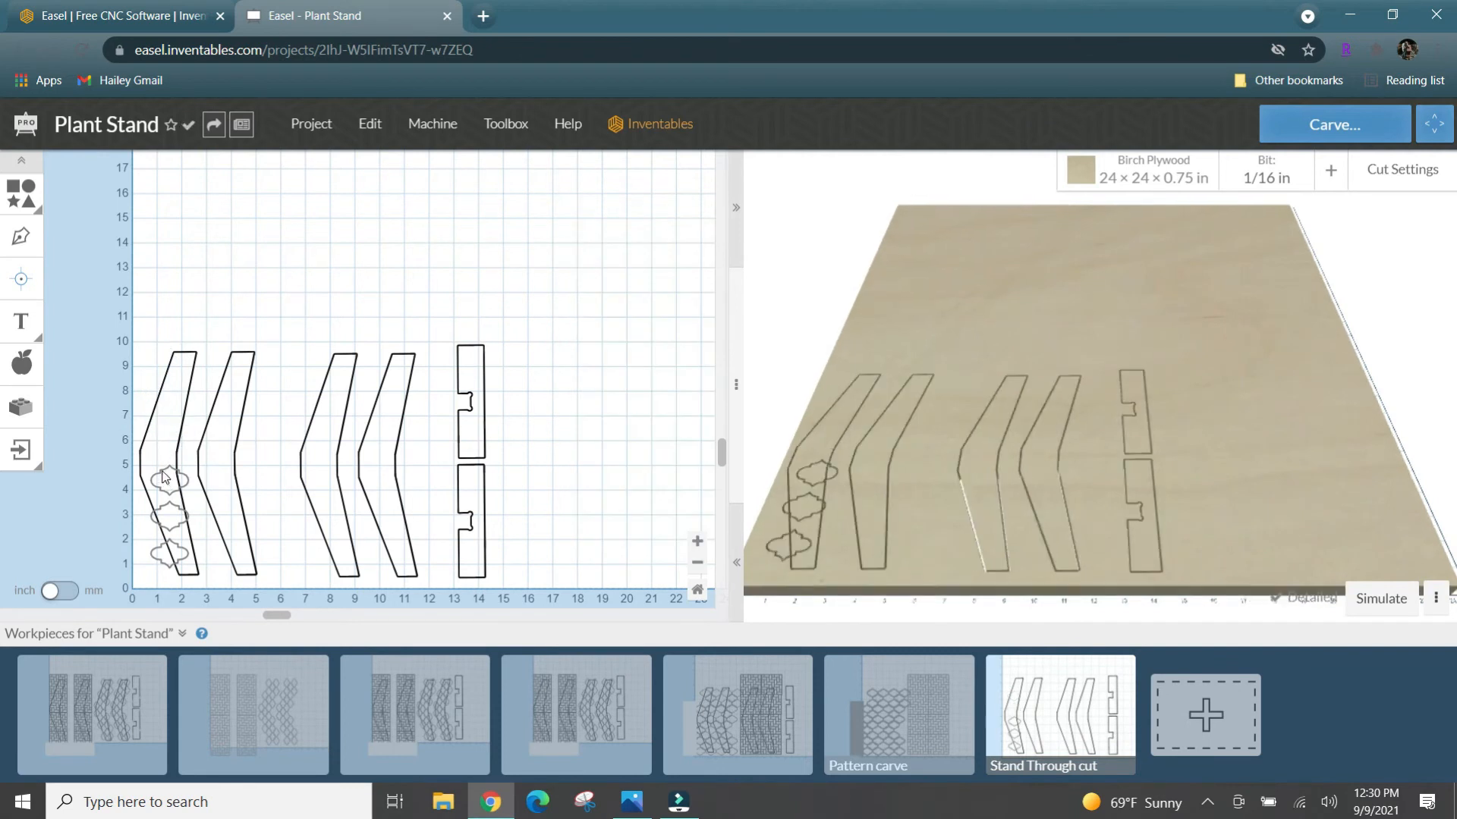
left_click(162, 470)
key("Delete")
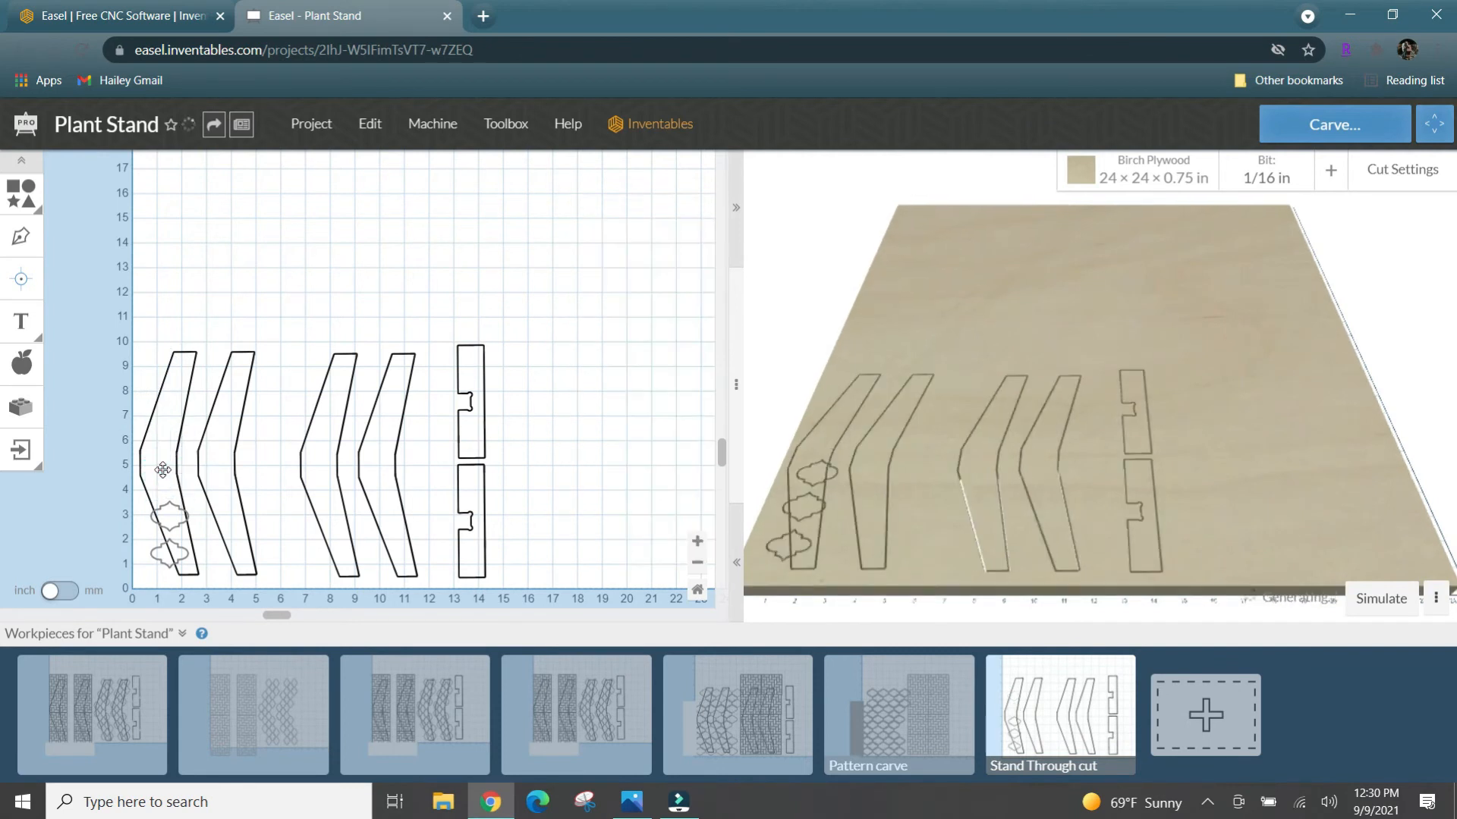
left_click(165, 504)
key("Delete")
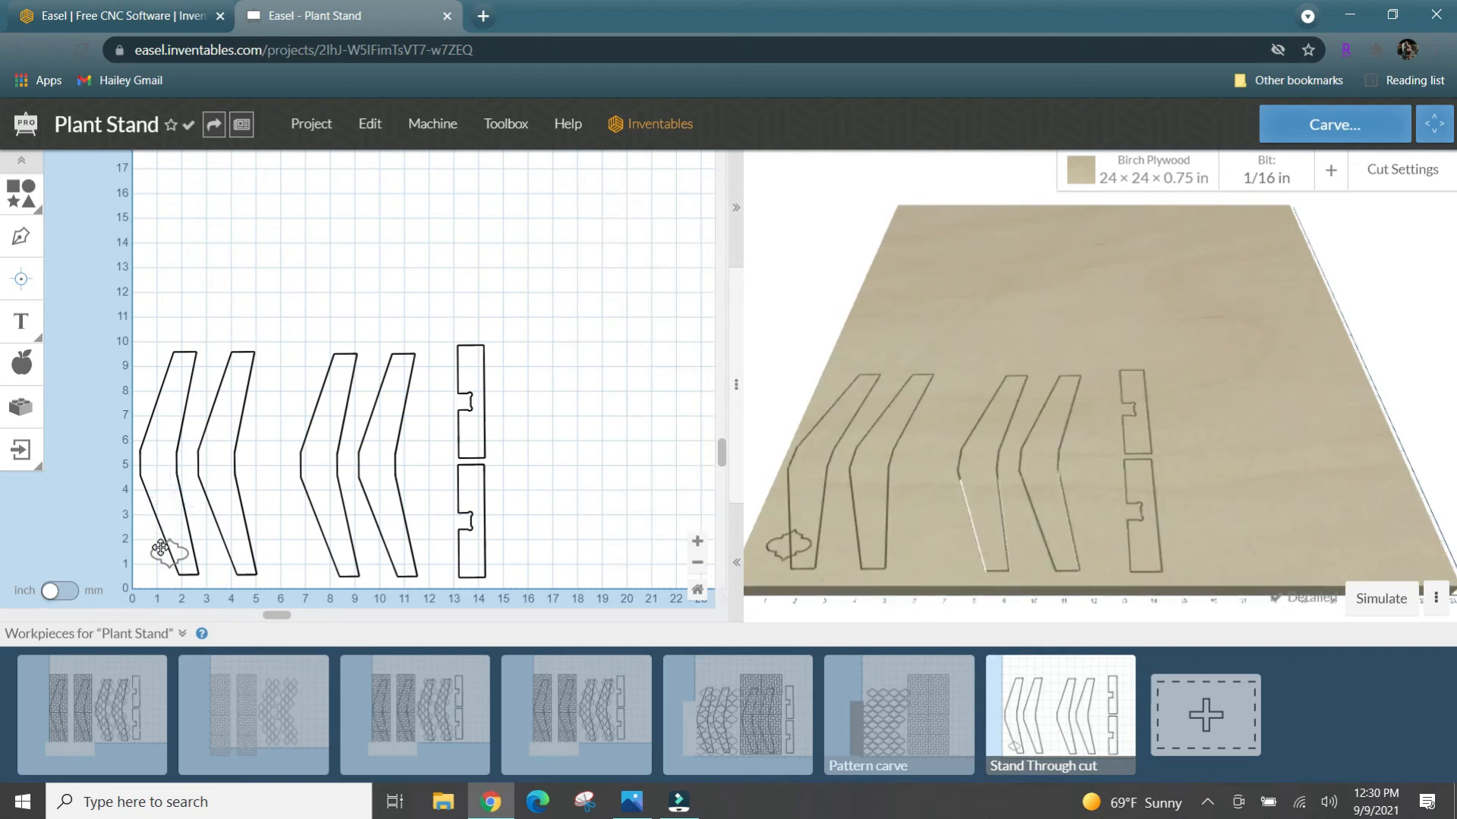
left_click(160, 547)
key("Delete")
- In the Pattern carve workpiece, set the masking rectangle's cut depth to 0
left_click(900, 721)
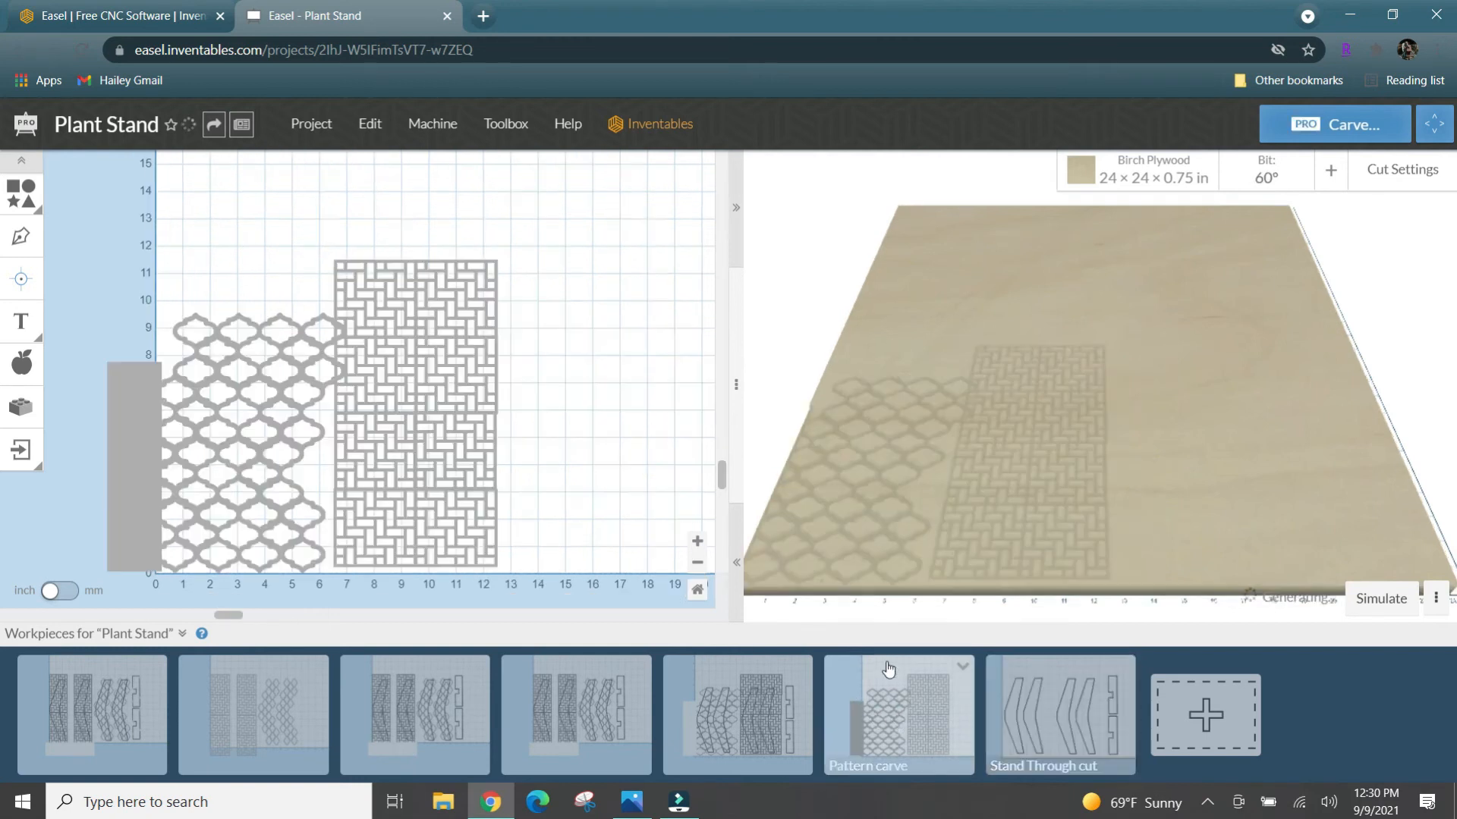
left_click(133, 476)
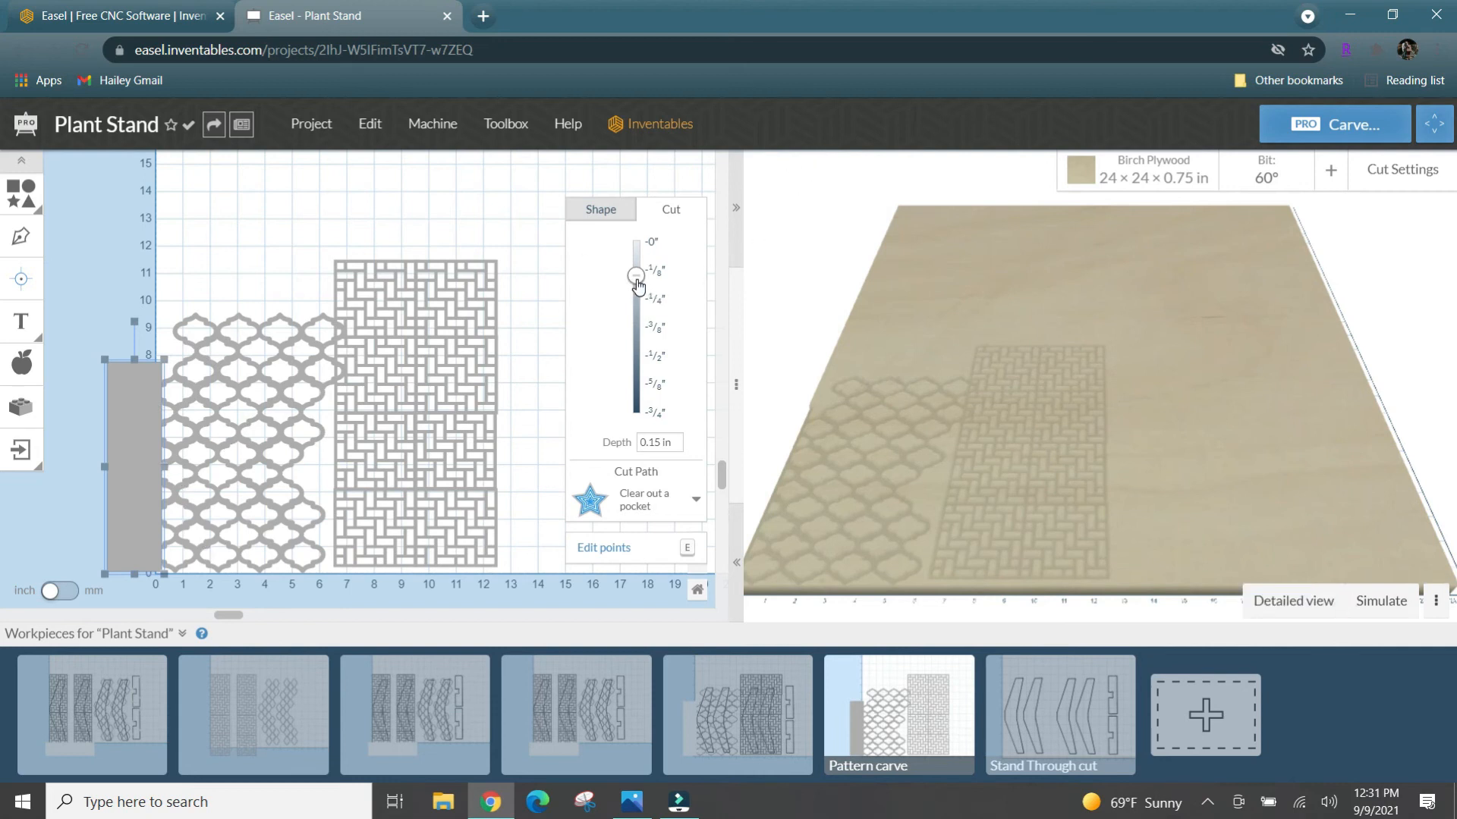
left_click_drag(636, 276, 636, 241)
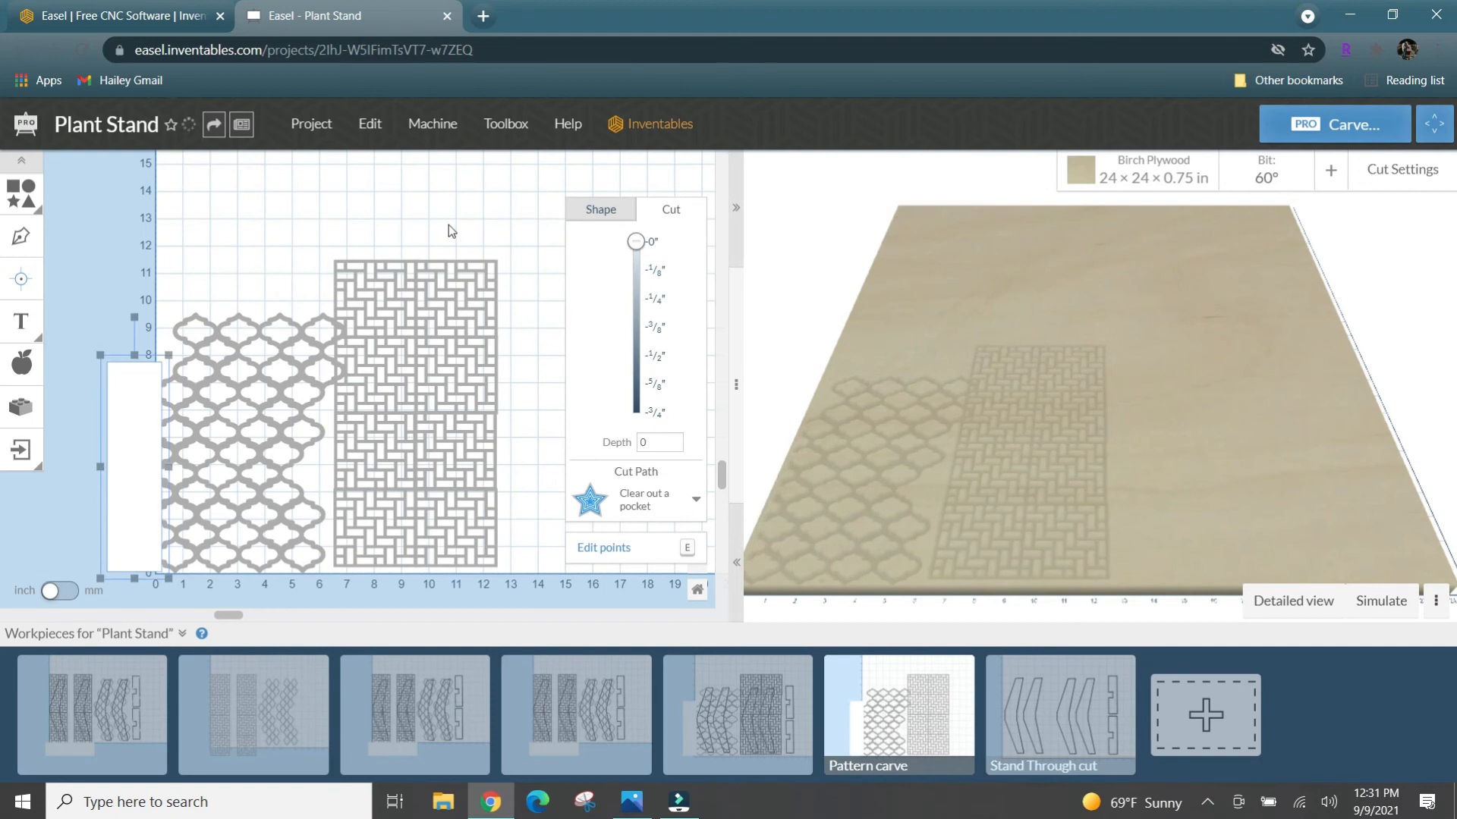
left_click(409, 221)
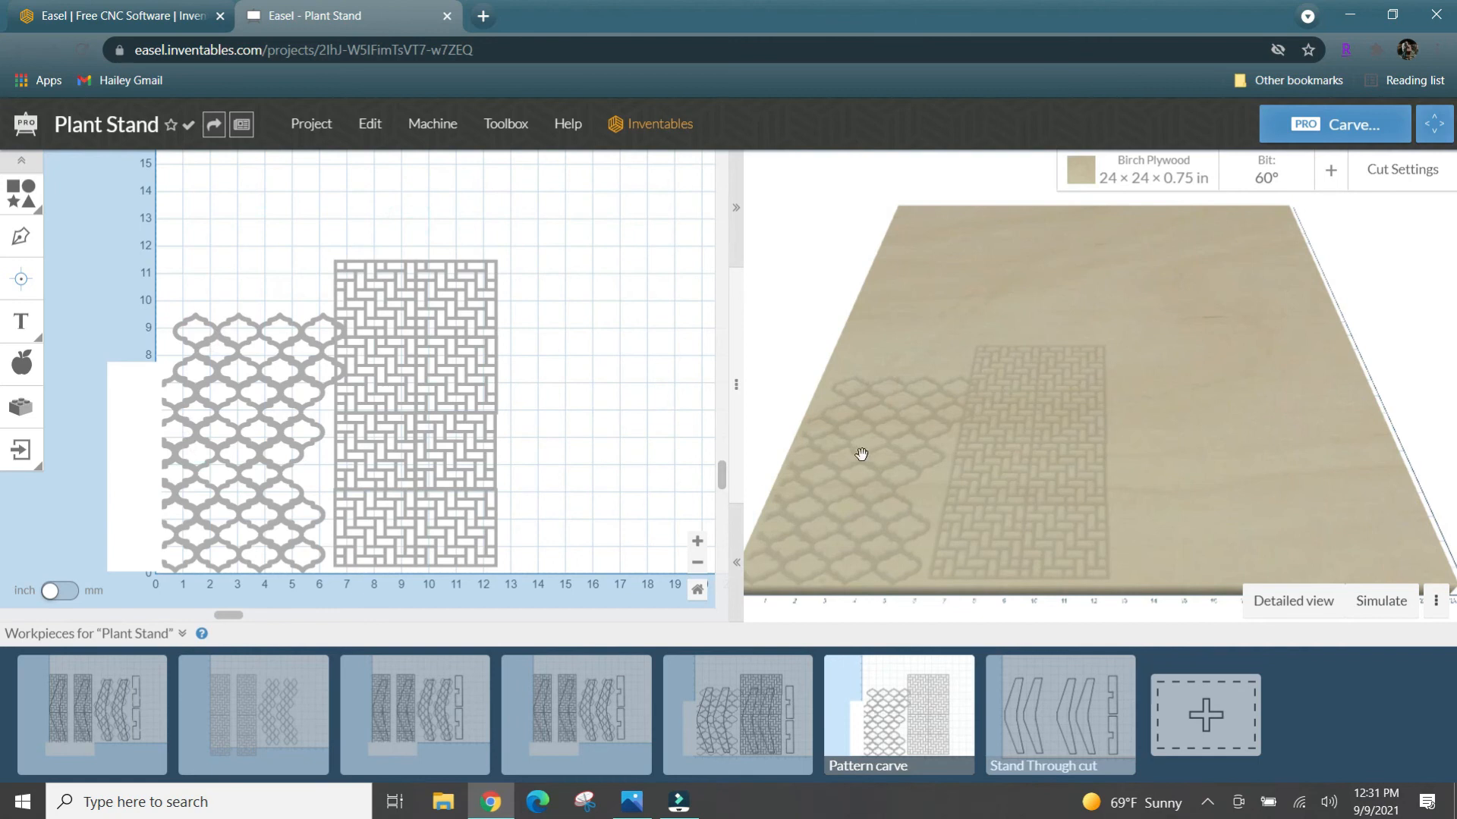
- Generate the detailed preview of the Pattern carve, simulate its toolpaths and examine them from several angles
scroll(786, 465, "up", 3)
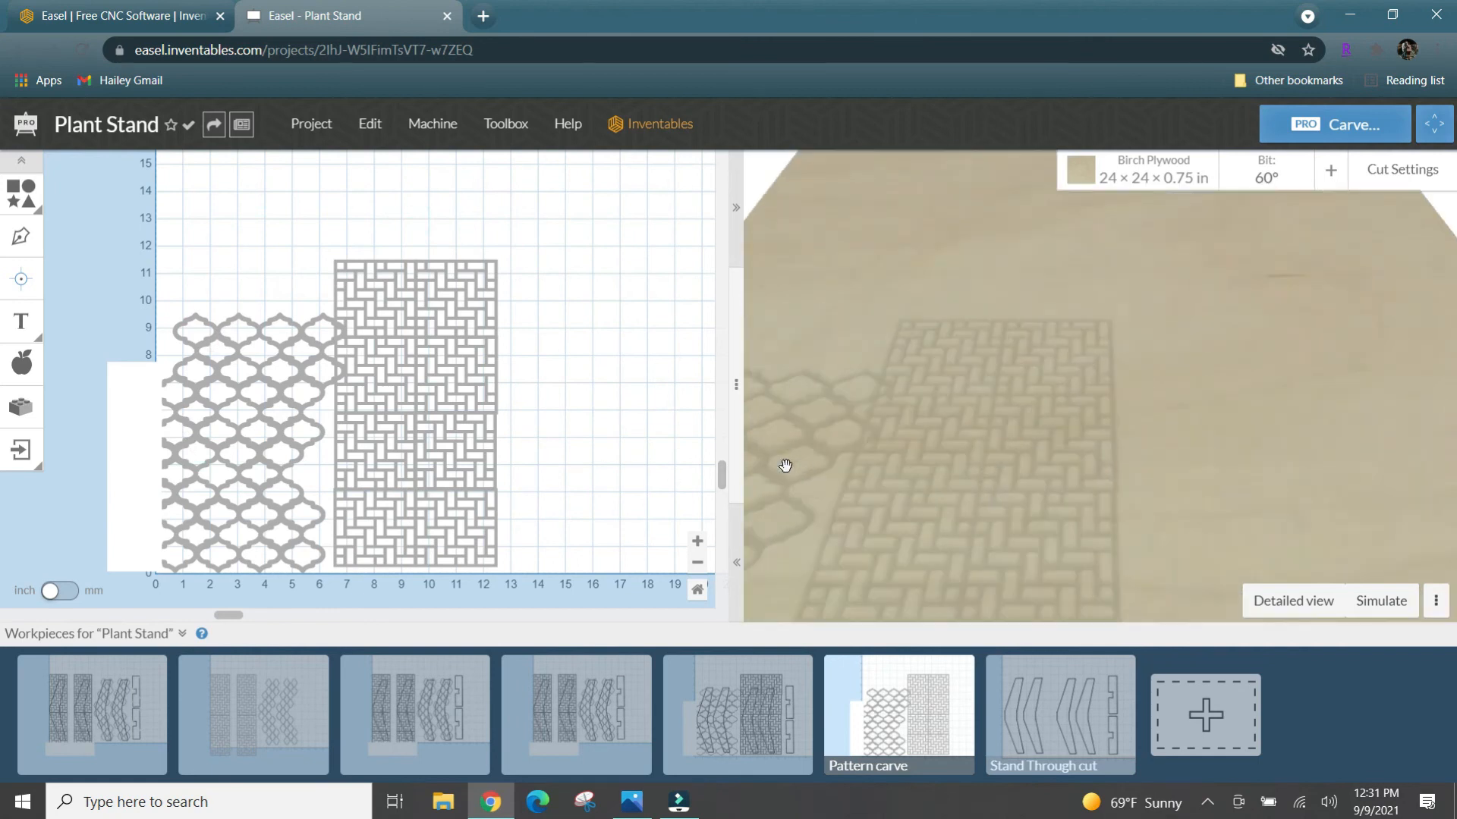
scroll(785, 465, "down", 3)
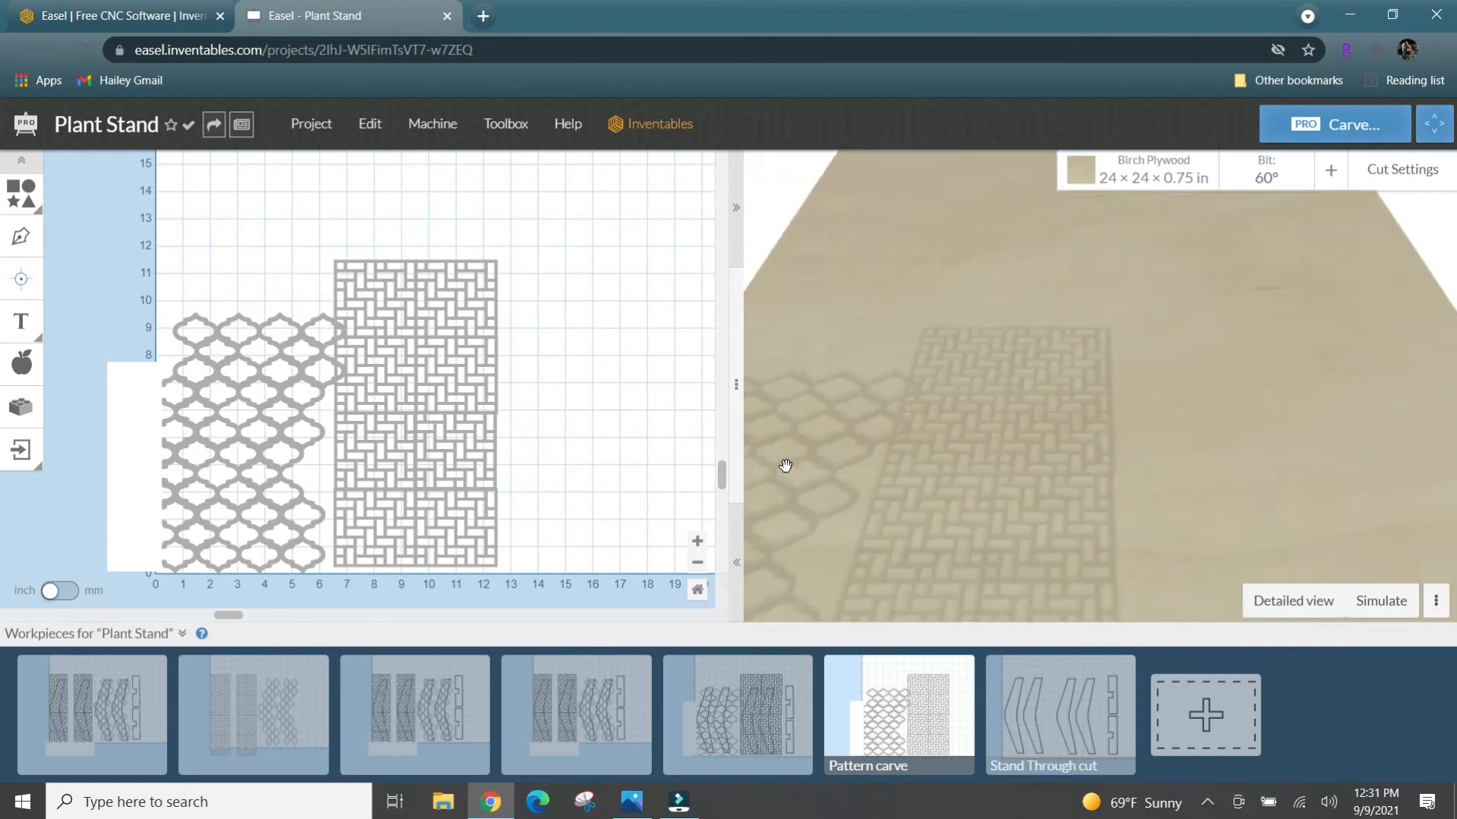
left_click_drag(784, 465, 914, 462)
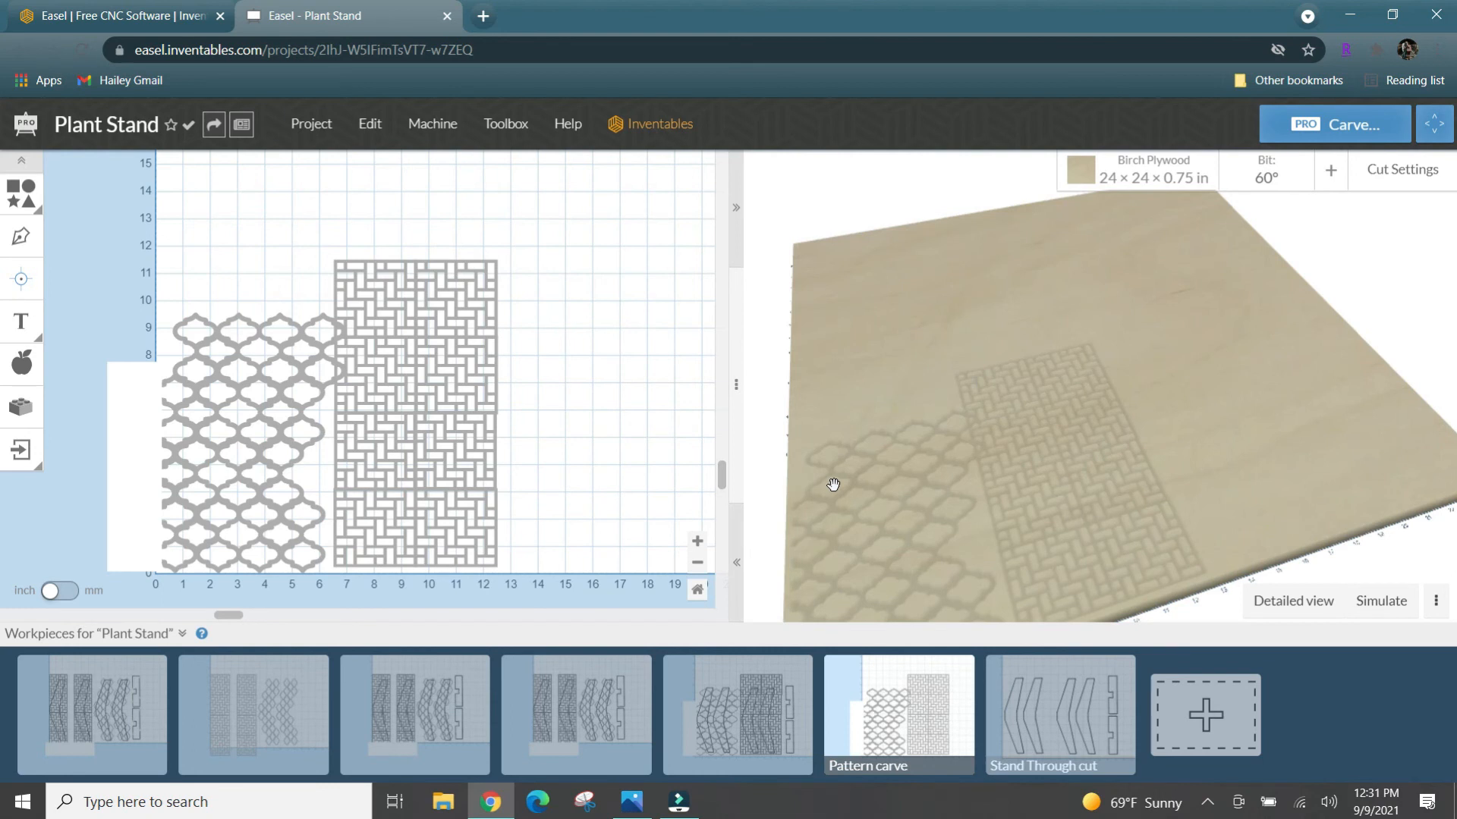
left_click_drag(833, 484, 795, 495)
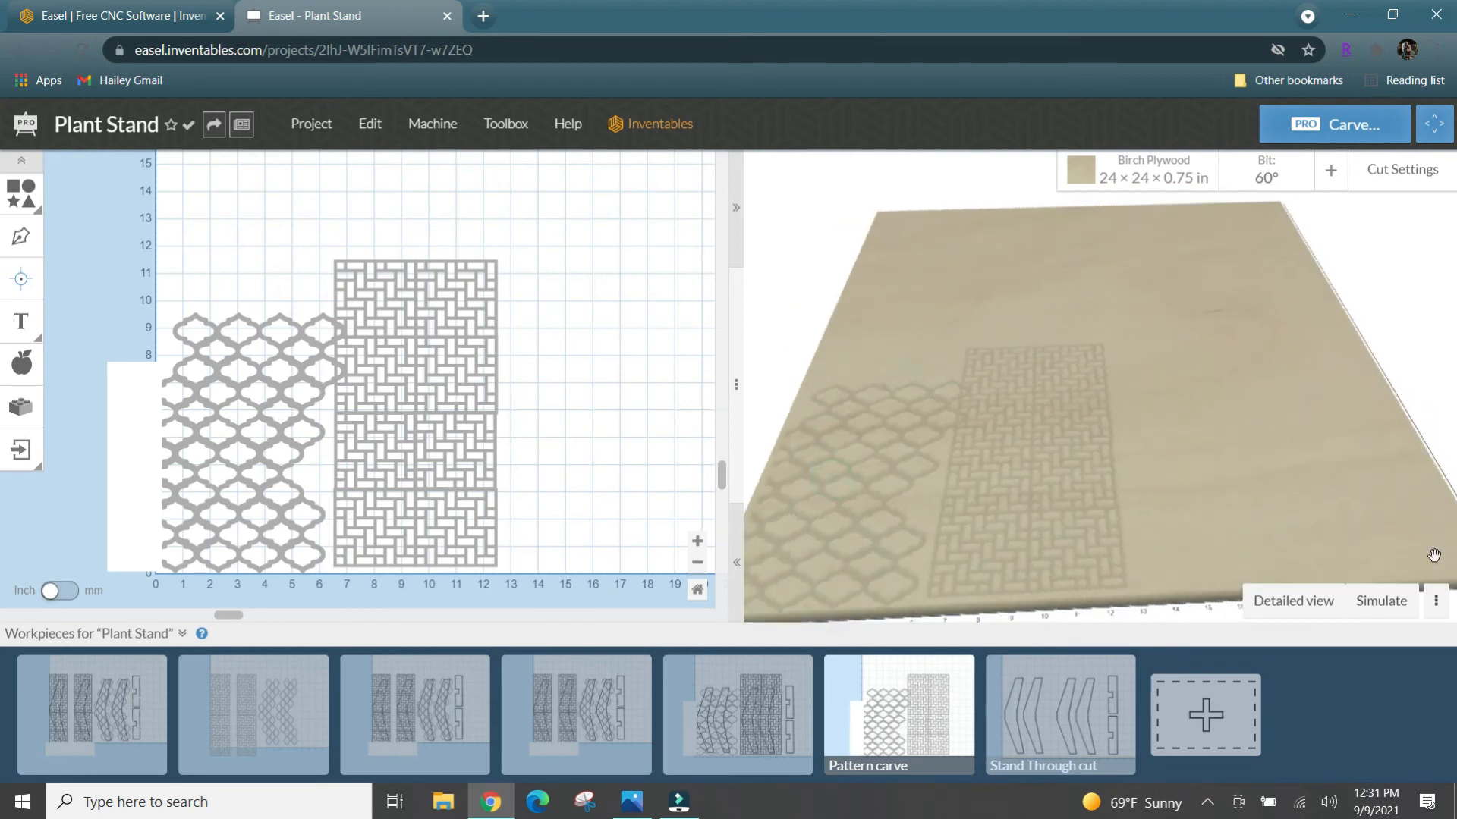
left_click(1315, 601)
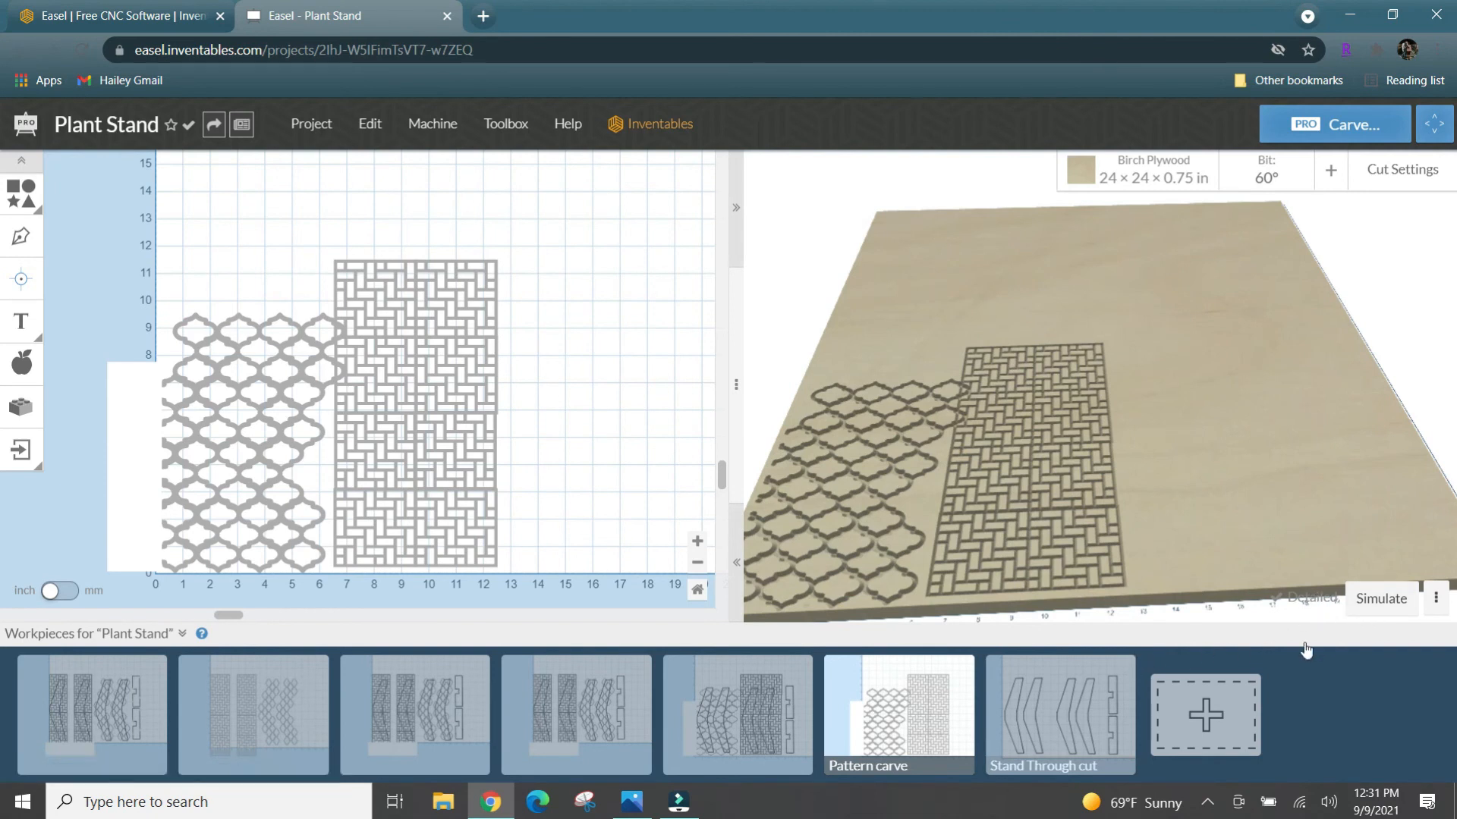
left_click(1375, 607)
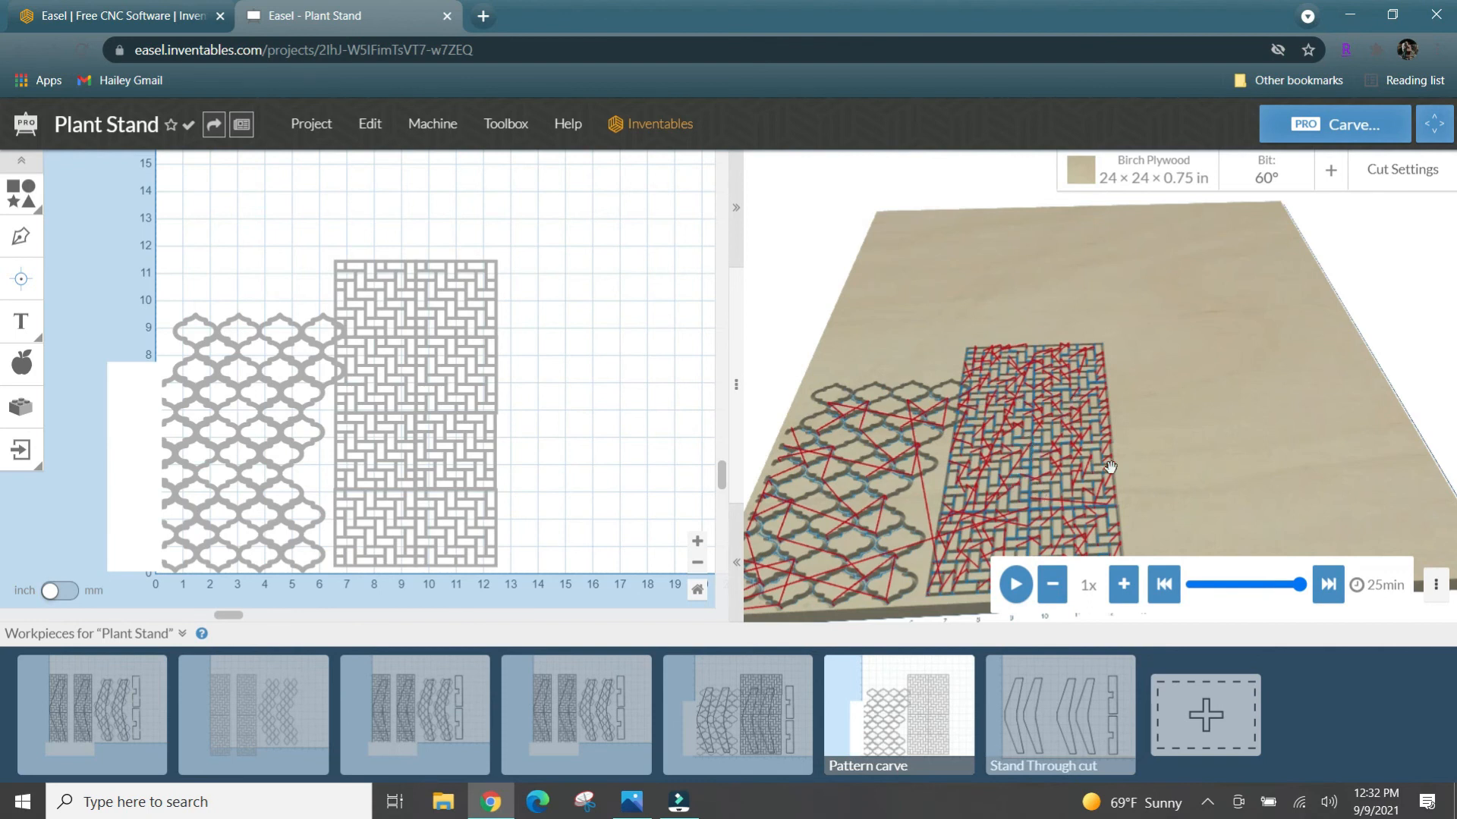
left_click_drag(1168, 429, 1401, 244)
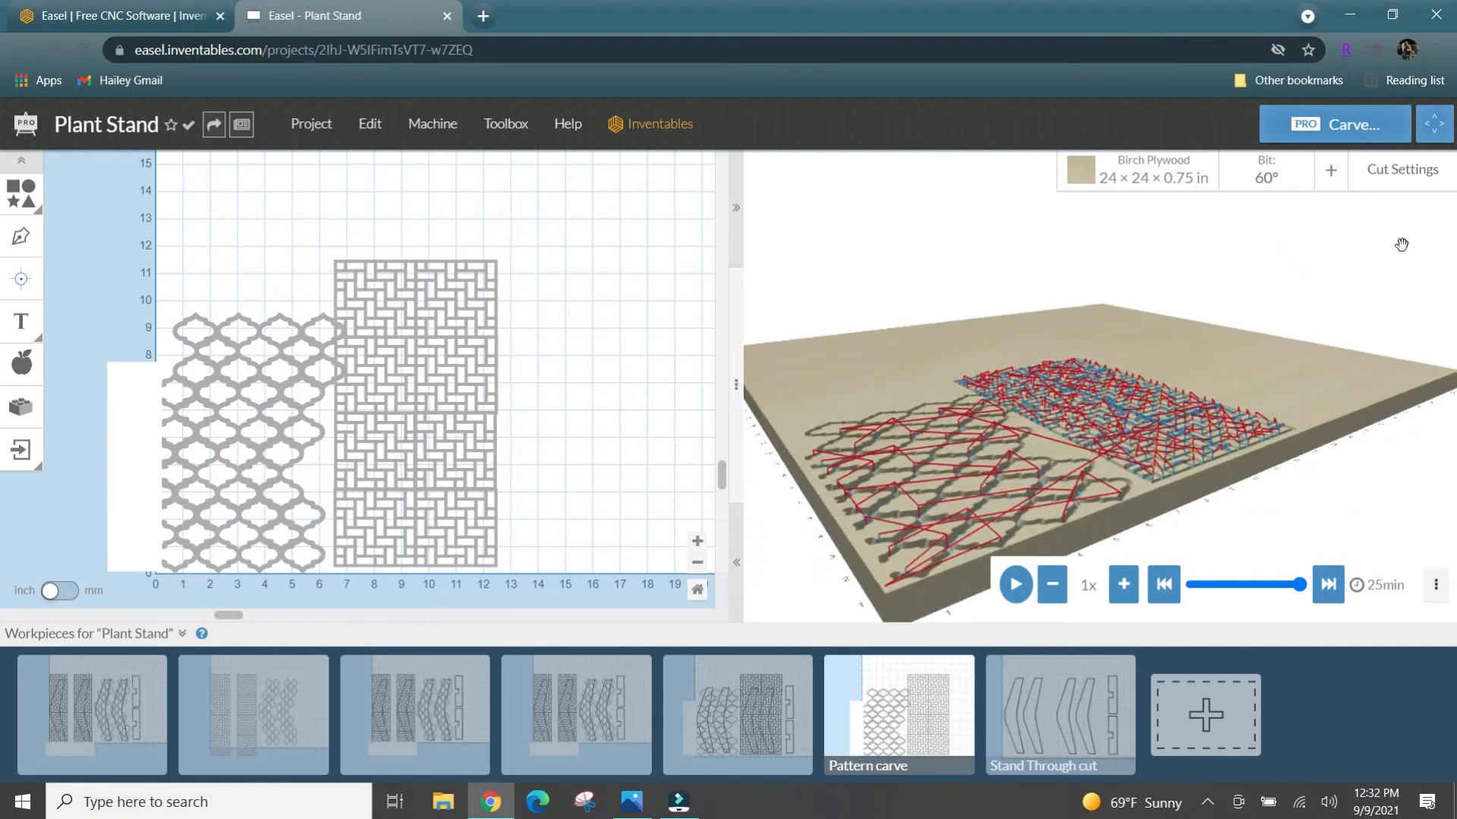
left_click_drag(1294, 332, 1101, 478)
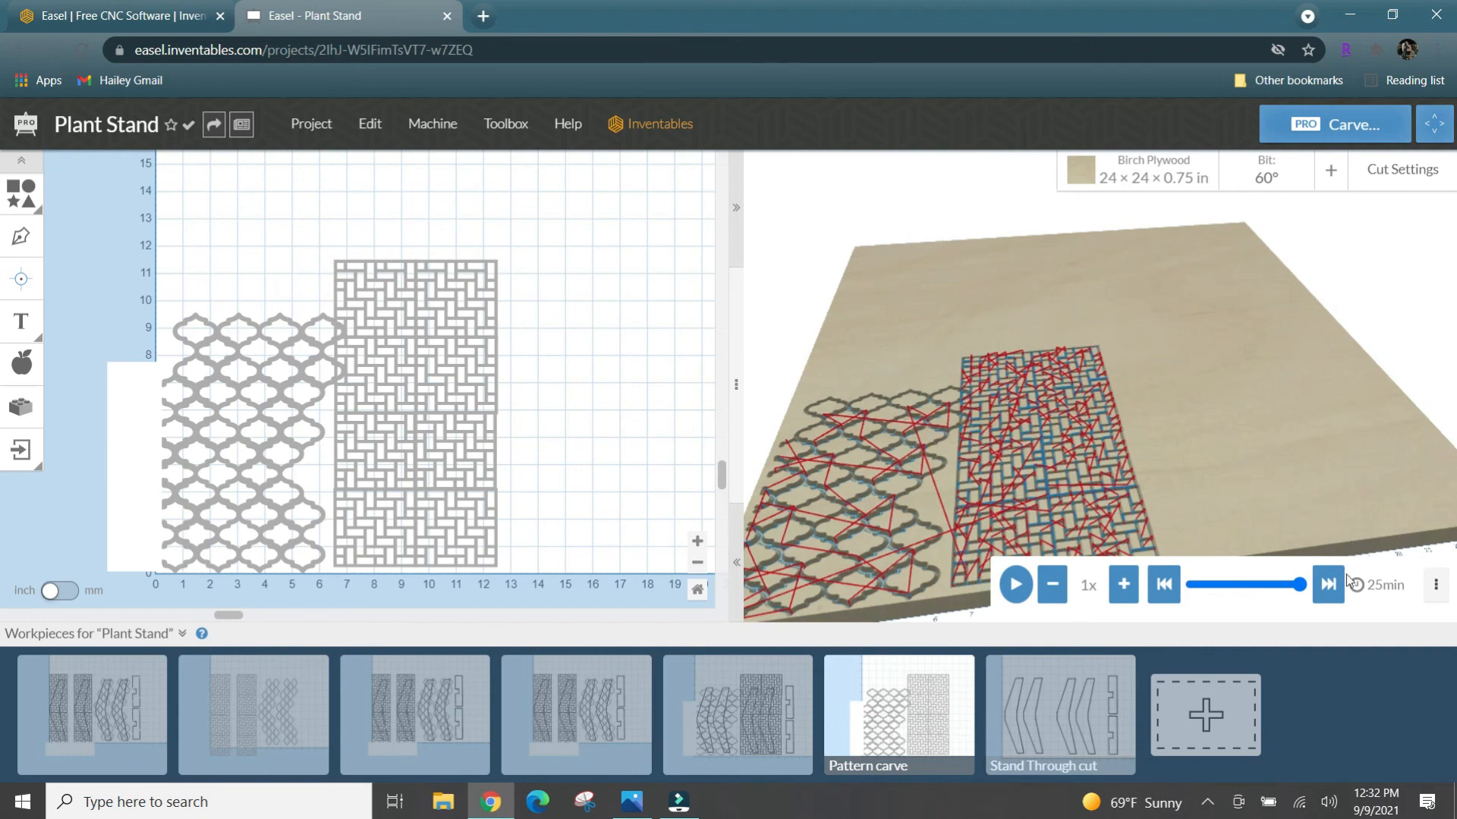
- Select all the parts in the Stand Through cut workpiece and change the bit to the 1/4 in Solid Carbide 2 Flute Spiral Upcut
left_click(1089, 688)
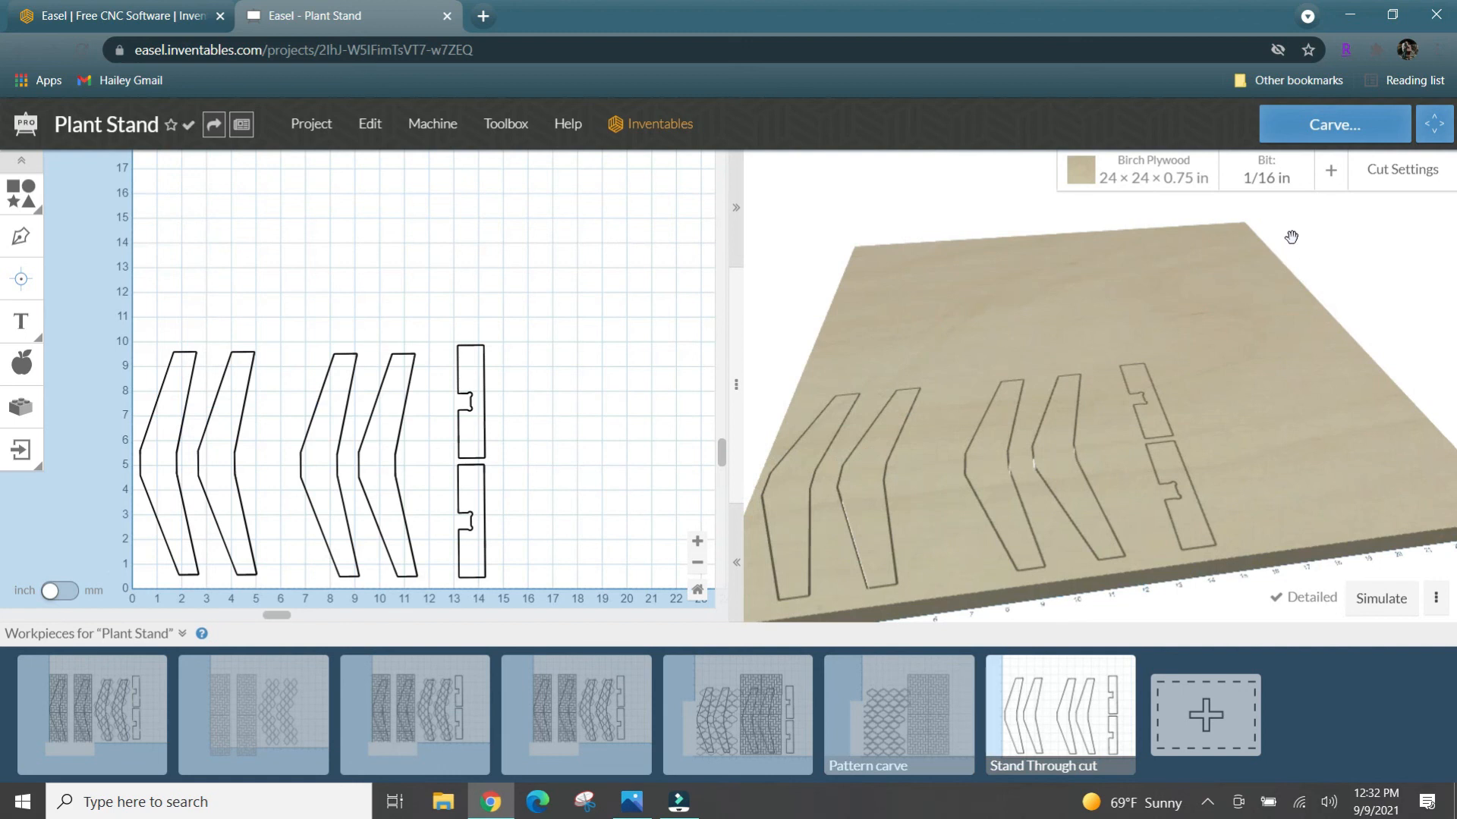
left_click_drag(587, 313, 79, 553)
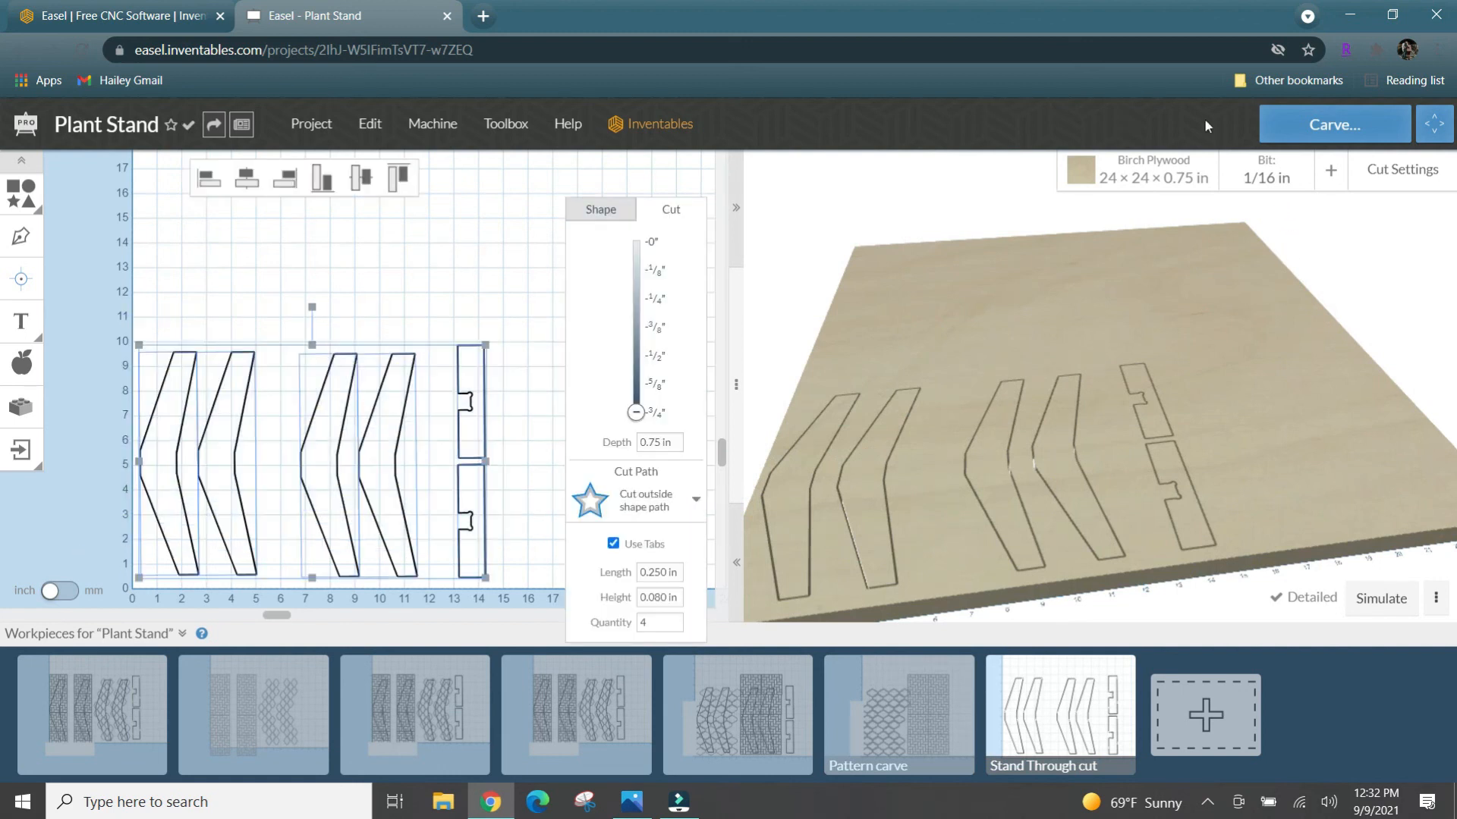
left_click(1266, 172)
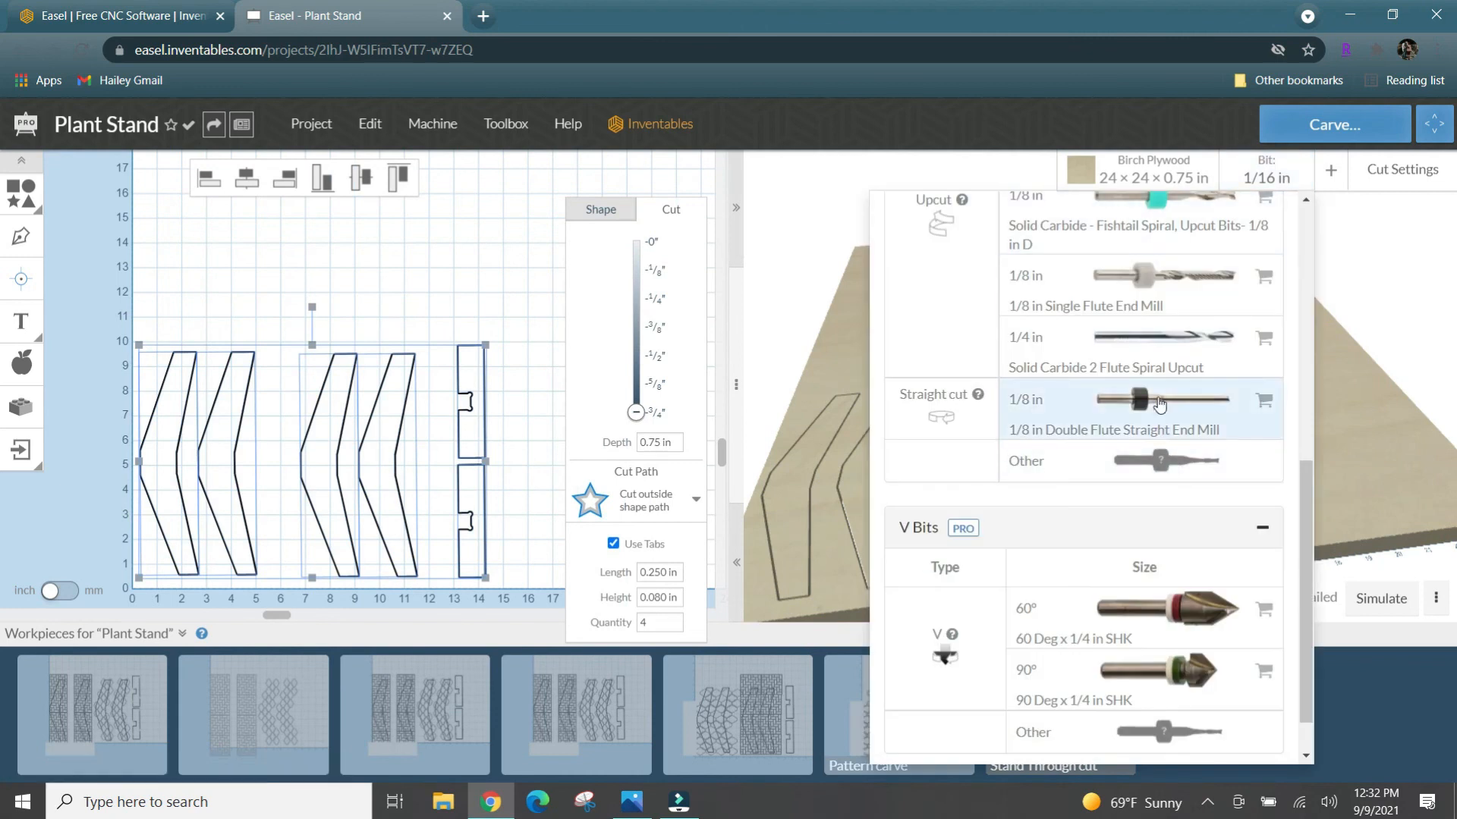
left_click(1164, 351)
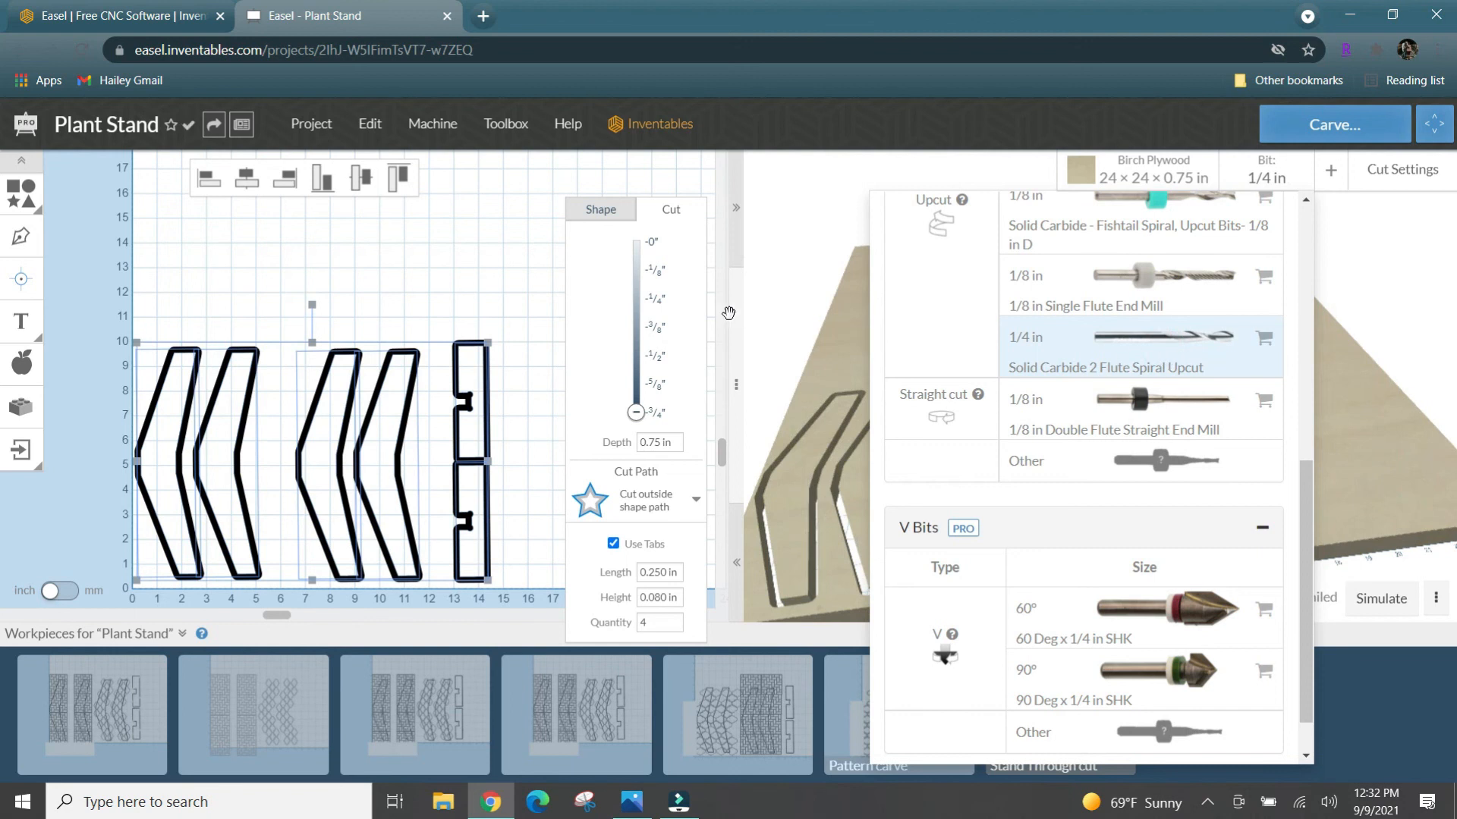
left_click(636, 415)
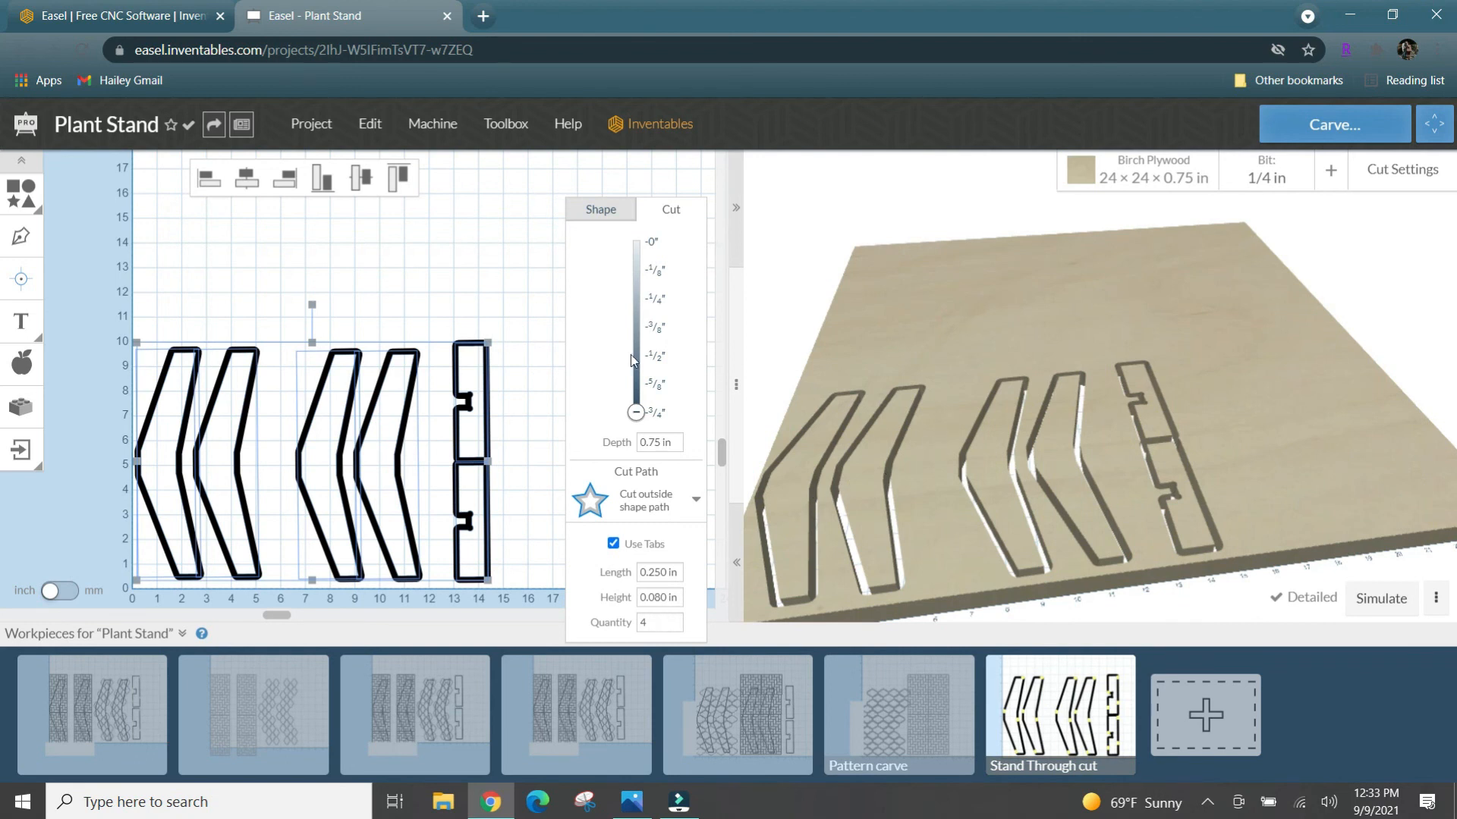
left_click(421, 298)
- Move the lower notched crosspiece's upper tabs away from its notch and corner onto the straight edges
left_click(456, 381)
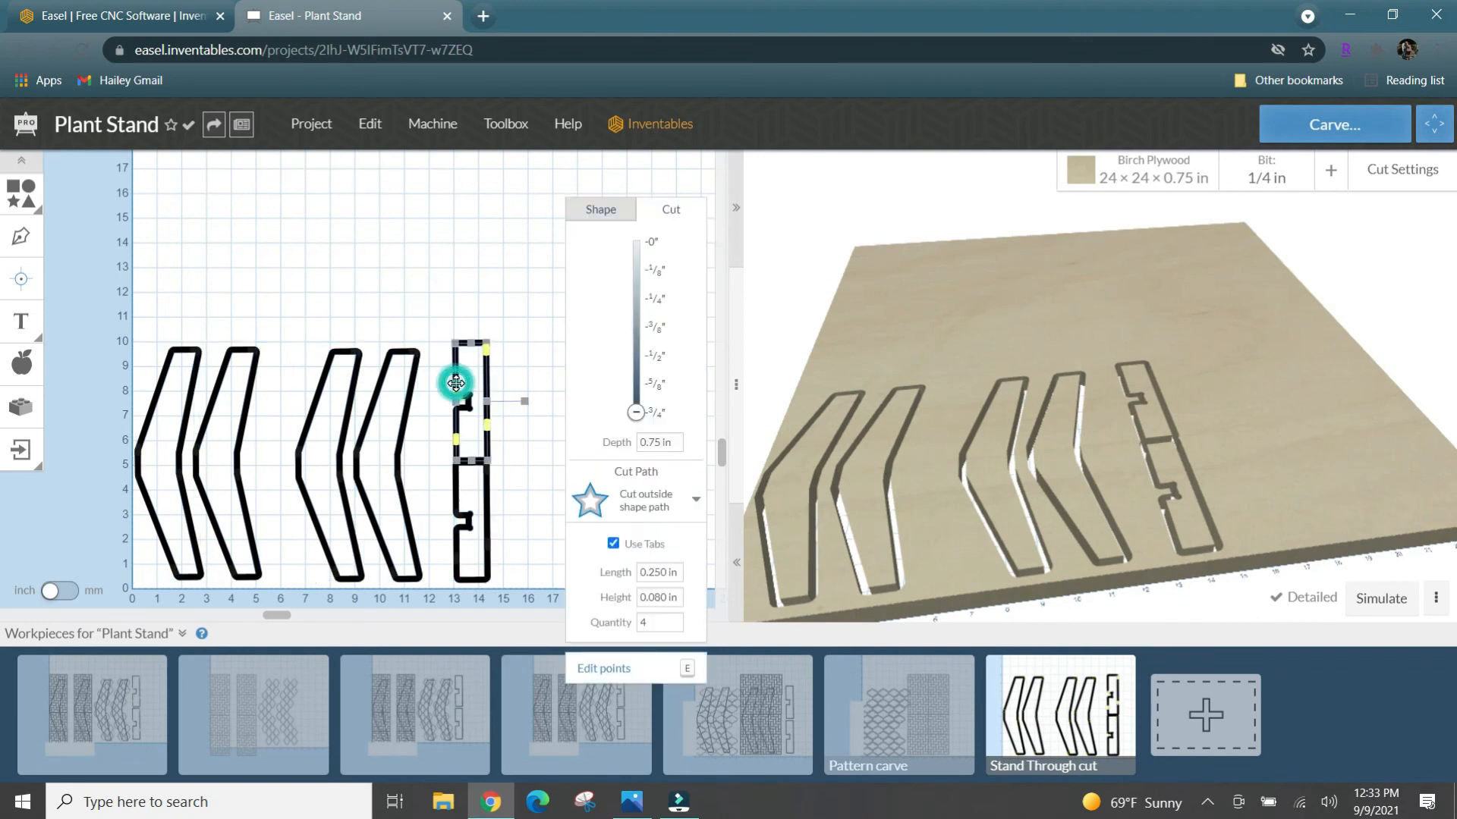
left_click(457, 479)
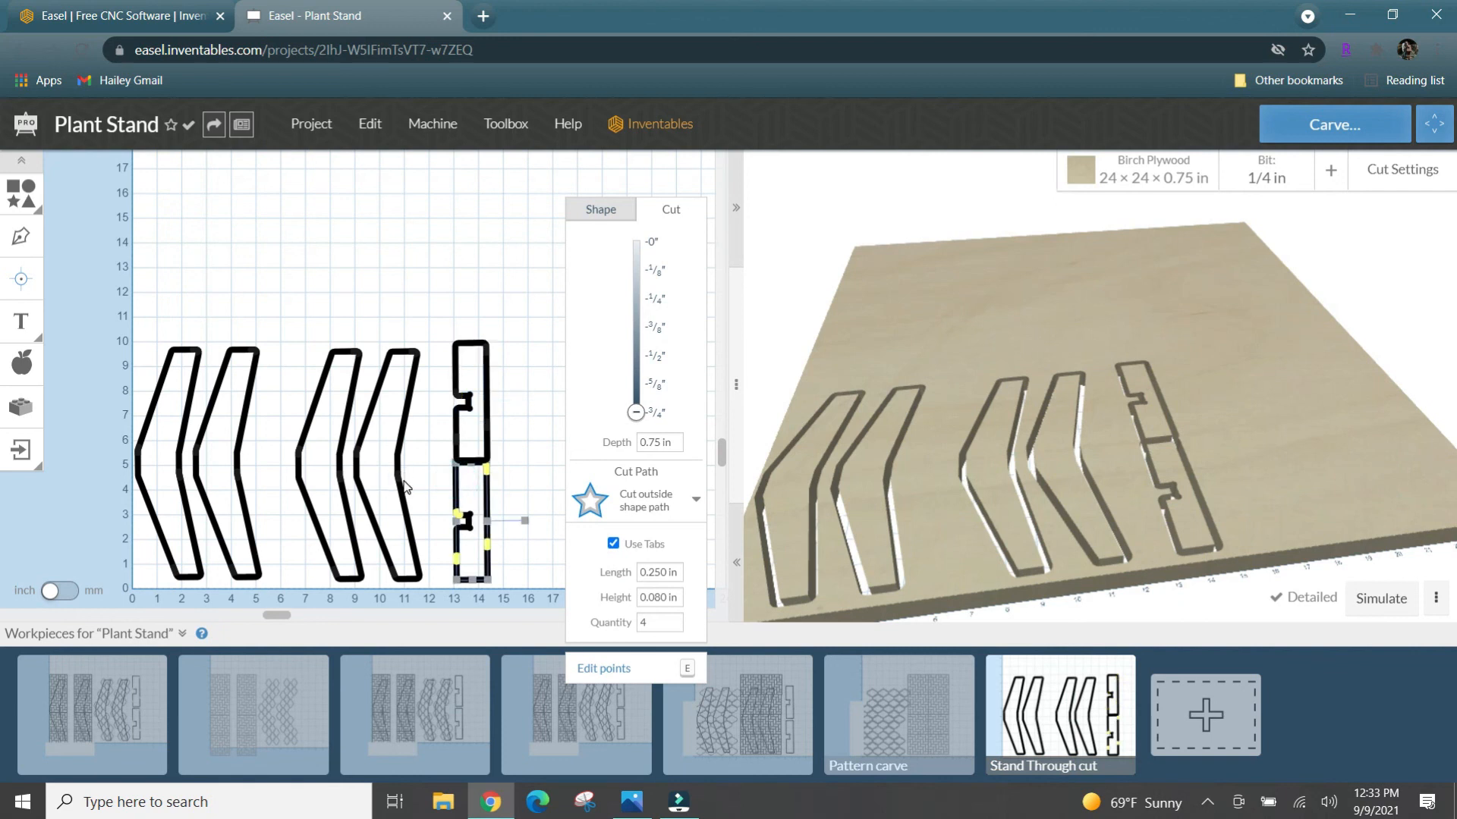
left_click(458, 517)
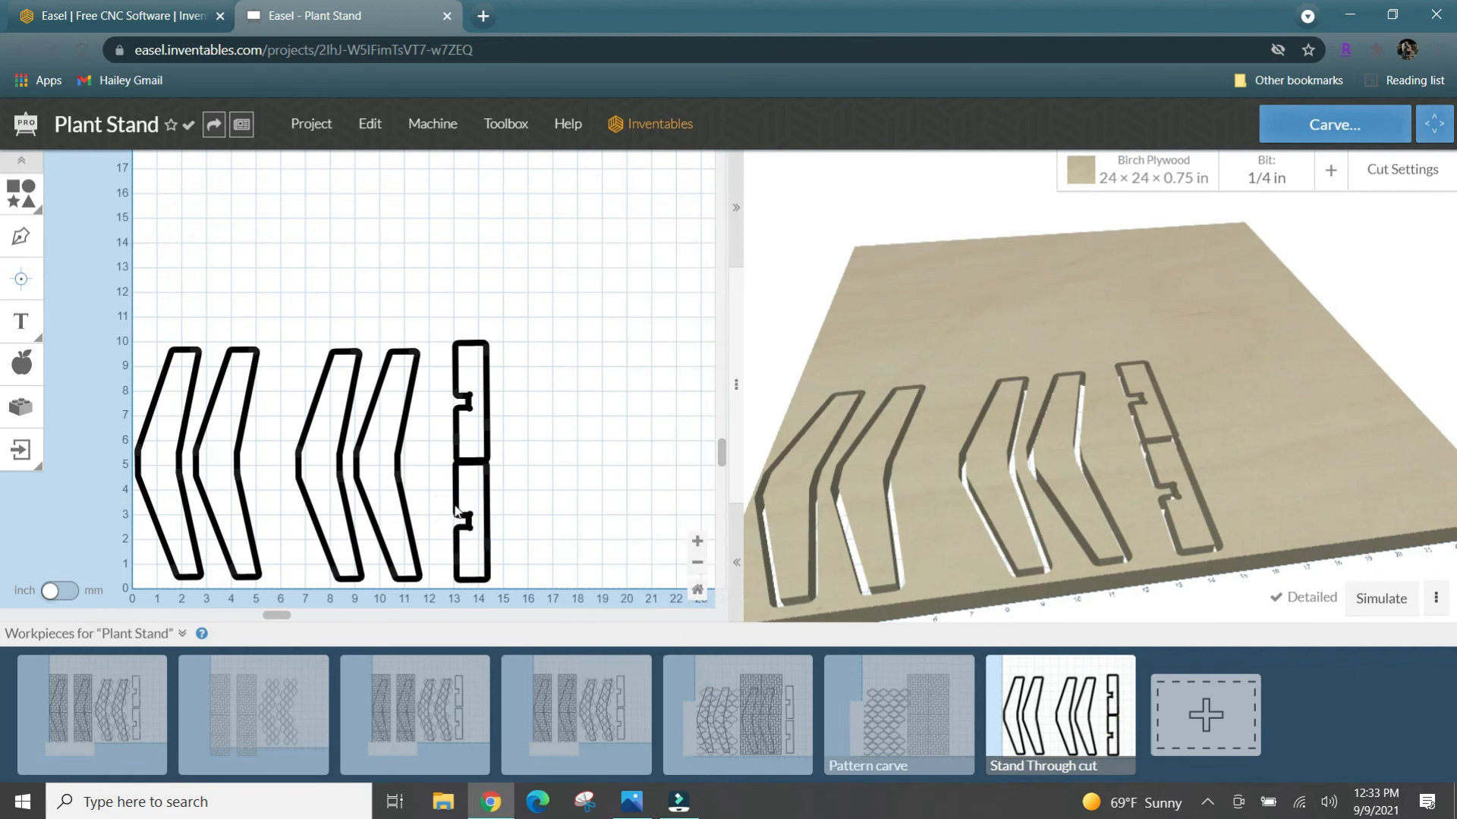
left_click(457, 501)
left_click(487, 503)
left_click_drag(459, 514, 456, 491)
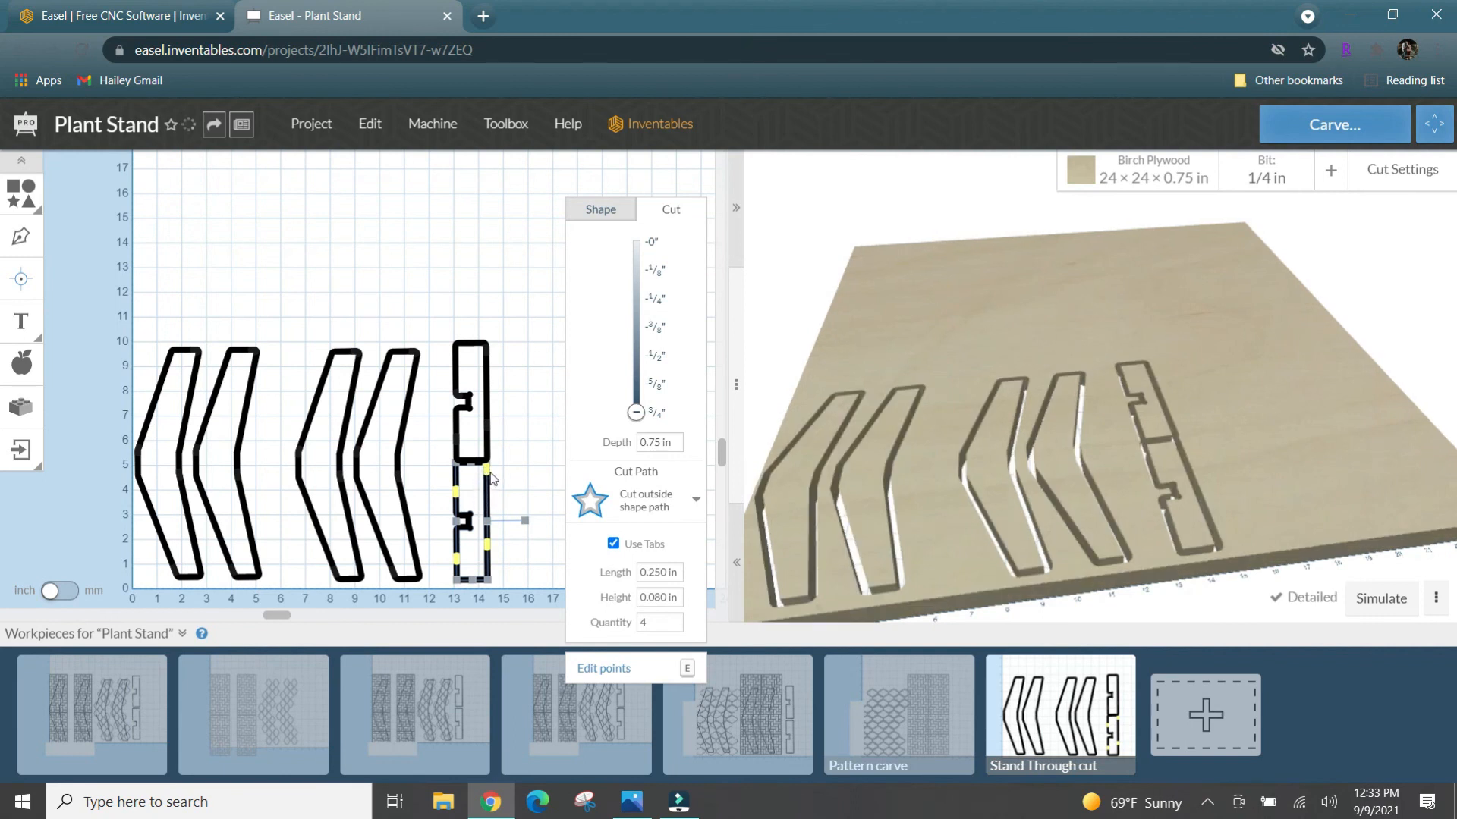
left_click_drag(486, 470, 487, 489)
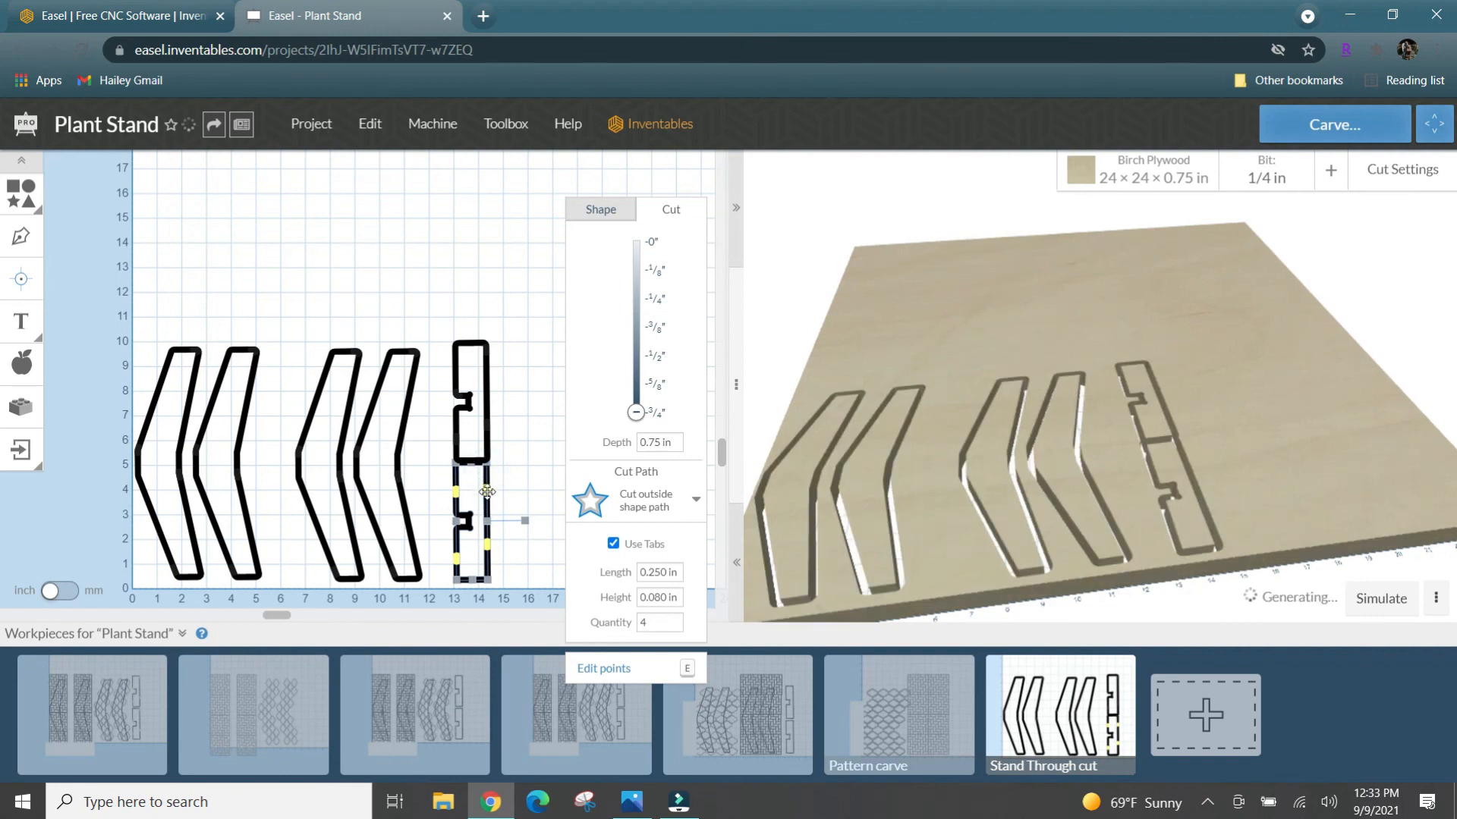
- Reposition the tabs on the rightmost leg outline away from its corners onto the straight edges
left_click(400, 483)
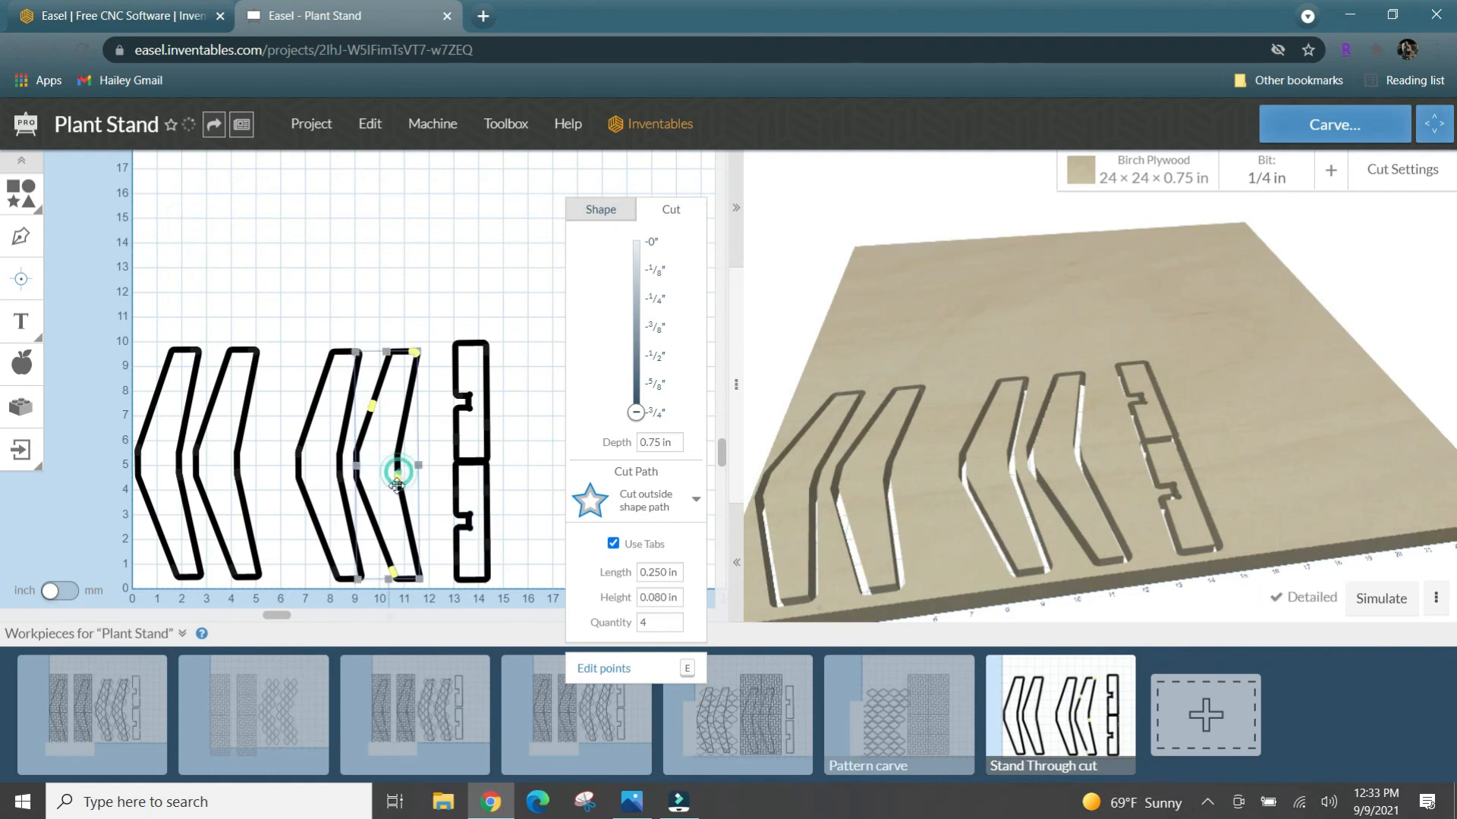
left_click_drag(392, 575, 387, 559)
left_click_drag(415, 353, 356, 385)
- Reposition the third leg's tabs away from its bends and bottom edge onto the long straight edges
left_click(346, 405)
left_click(354, 352)
left_click(340, 317)
left_click(328, 358)
left_click_drag(339, 478, 349, 519)
left_click_drag(334, 573, 323, 541)
left_click_drag(299, 453, 322, 396)
- Reposition the second leg's tabs away from its corners and bend onto the long straight edges
left_click(248, 405)
left_click_drag(256, 353, 251, 388)
left_click_drag(237, 478, 248, 522)
left_click_drag(234, 570, 162, 540)
- Reposition the first leg's tabs from its left bend and top corner onto the straight edges
left_click(186, 454)
left_click_drag(139, 453, 154, 402)
left_click_drag(197, 352, 187, 410)
left_click(295, 322)
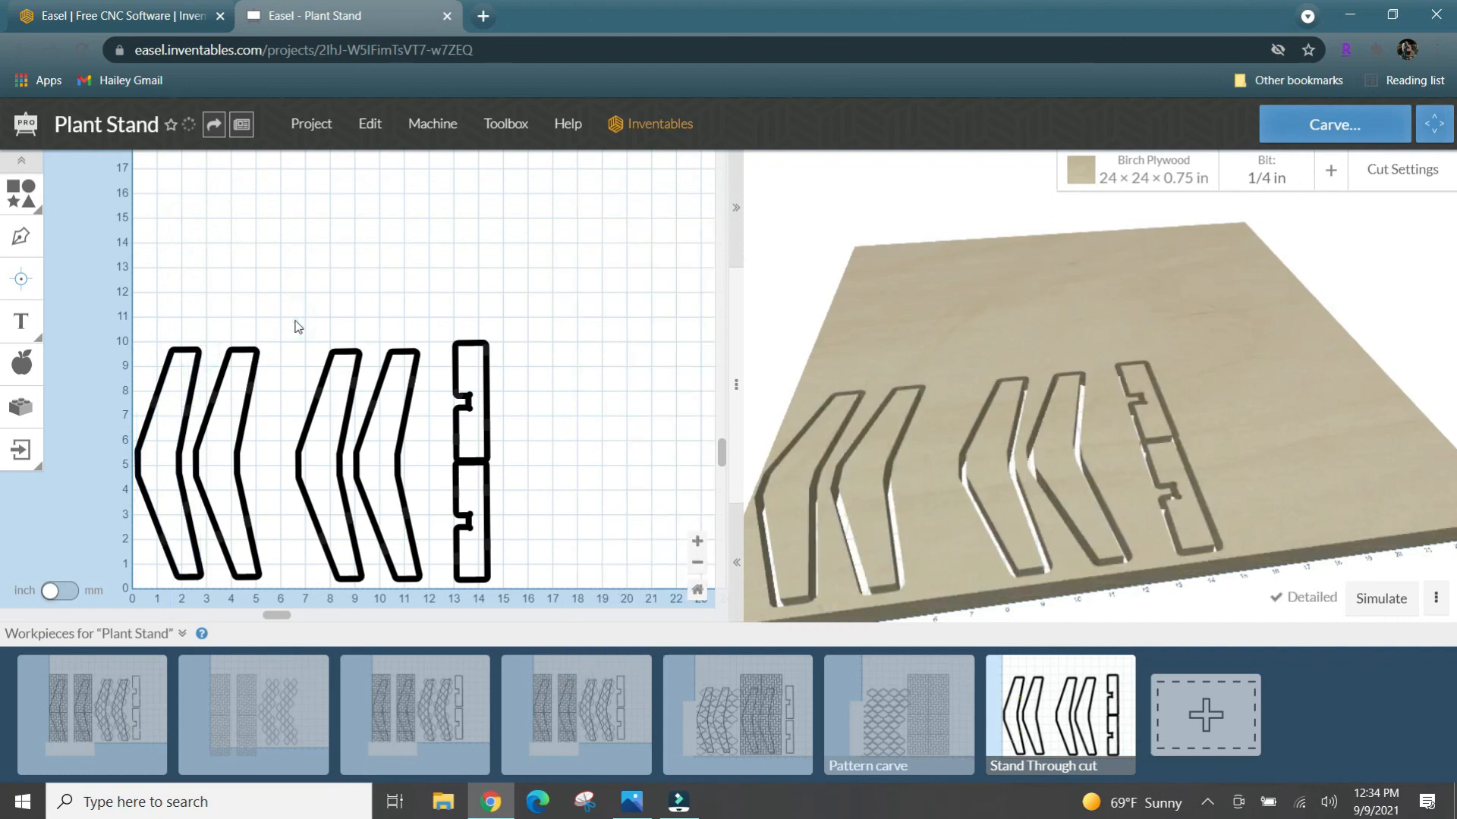